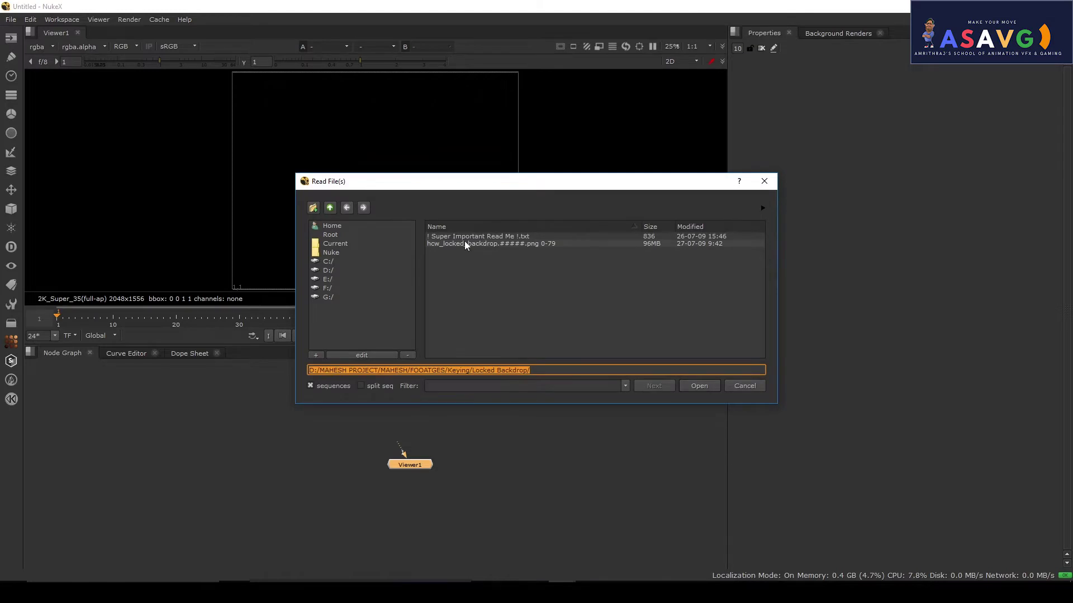
# Import the hcw_locked_backdrop PNG sequence, frames 0-79, and move its Read node clear of the Viewer node.
pyautogui.click(465, 243)
pyautogui.click(698, 386)
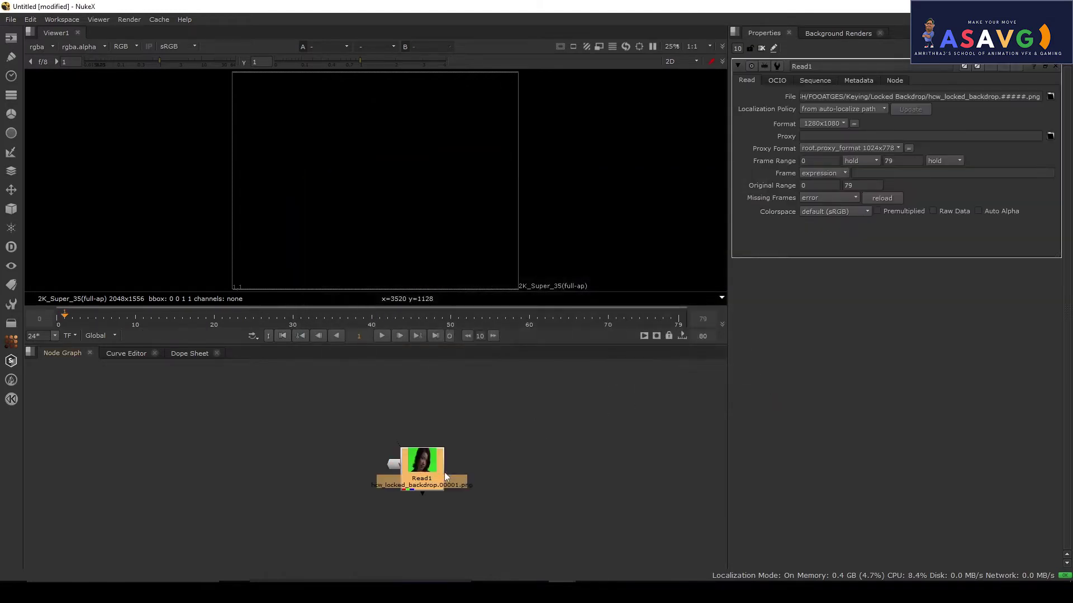
pyautogui.moveTo(407, 467); pyautogui.dragTo(410, 485)
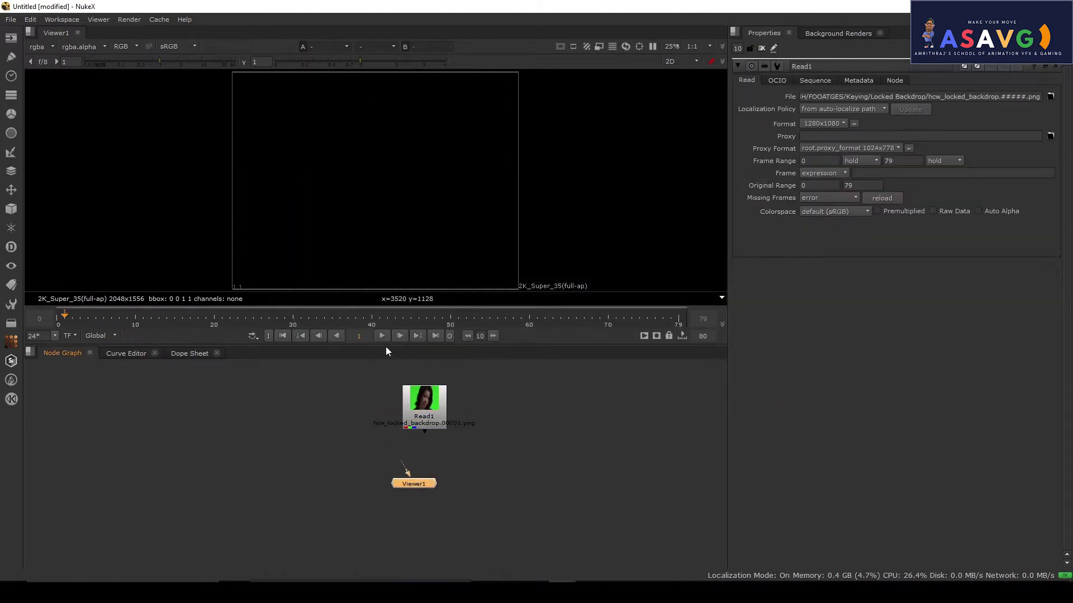
# Connect the Viewer node to the Read node to display the green screen footage.
pyautogui.moveTo(364, 345); pyautogui.dragTo(367, 290)
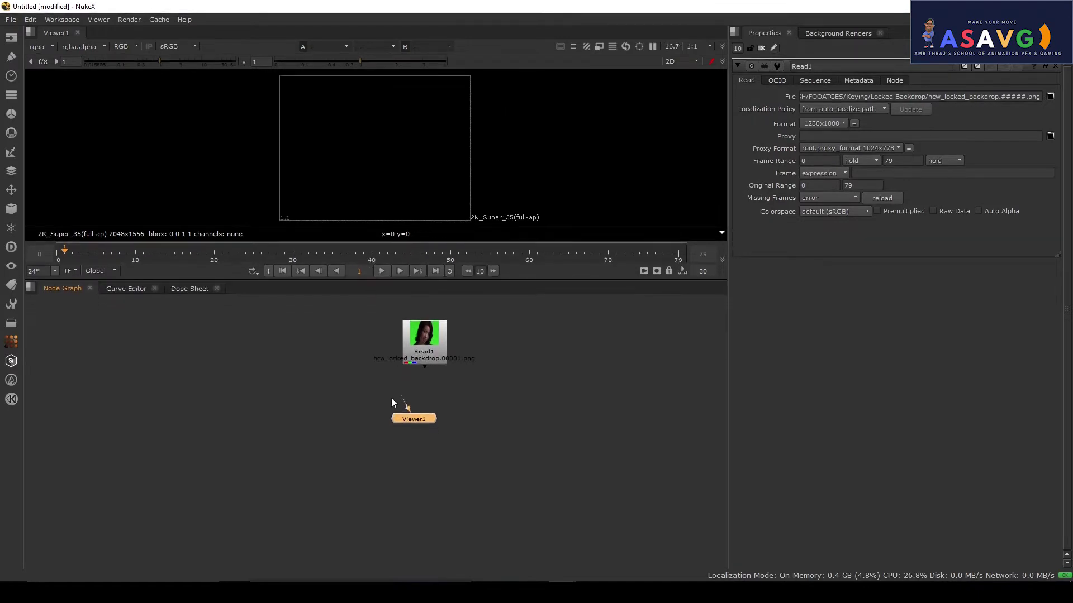
pyautogui.moveTo(405, 393); pyautogui.dragTo(422, 343)
pyautogui.scroll(3, 387, 139)
pyautogui.scroll(-2, 387, 139)
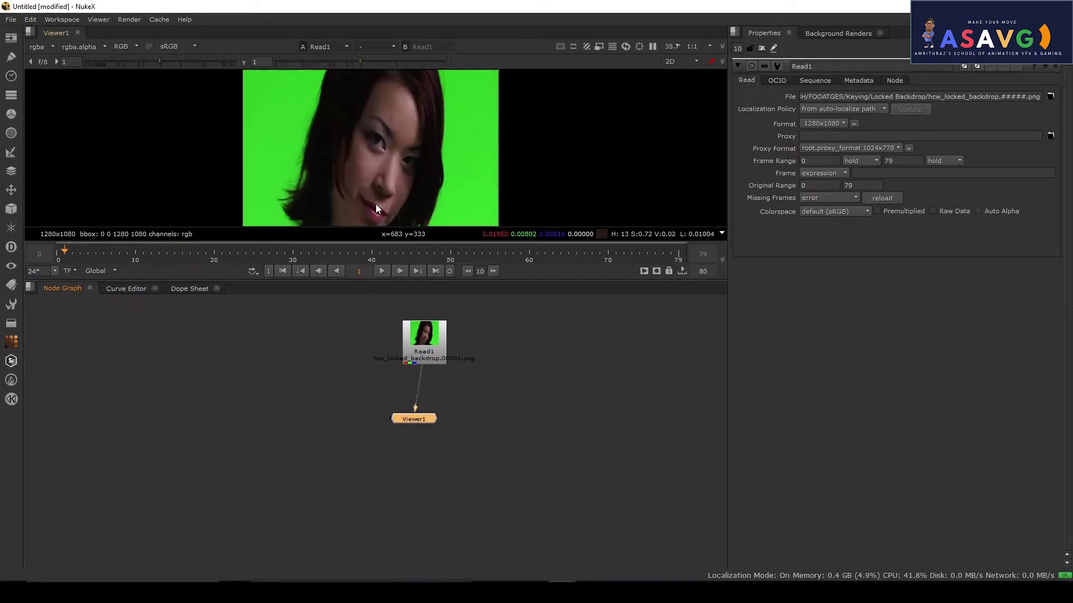
# Enlarge the viewer area, play the green screen footage and stop at frame 40.
pyautogui.moveTo(323, 280); pyautogui.dragTo(330, 378)
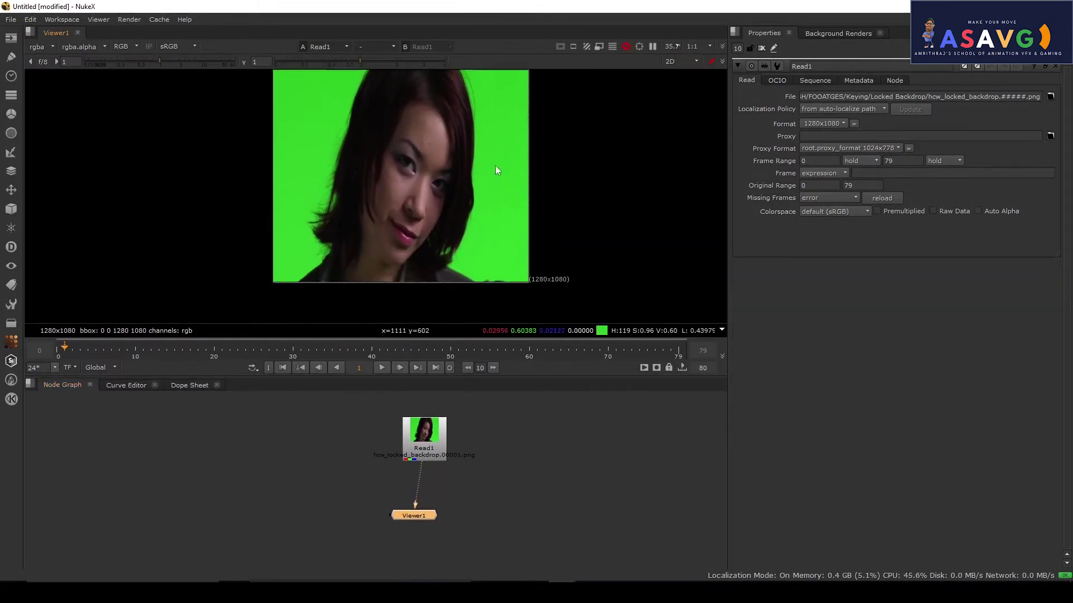
pyautogui.moveTo(455, 210); pyautogui.dragTo(470, 236)
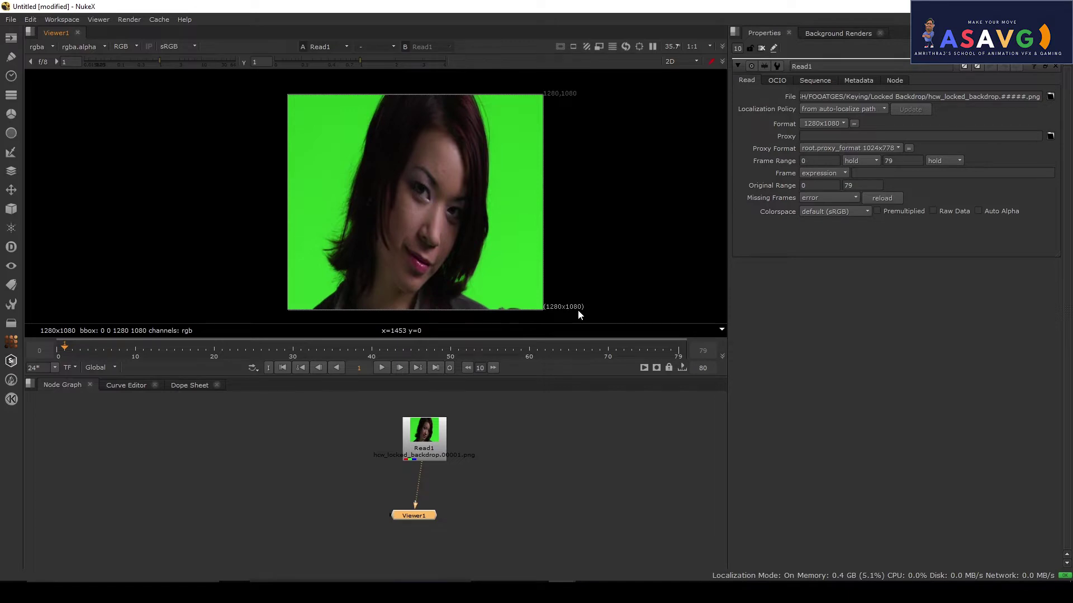
pyautogui.scroll(-2, 525, 227)
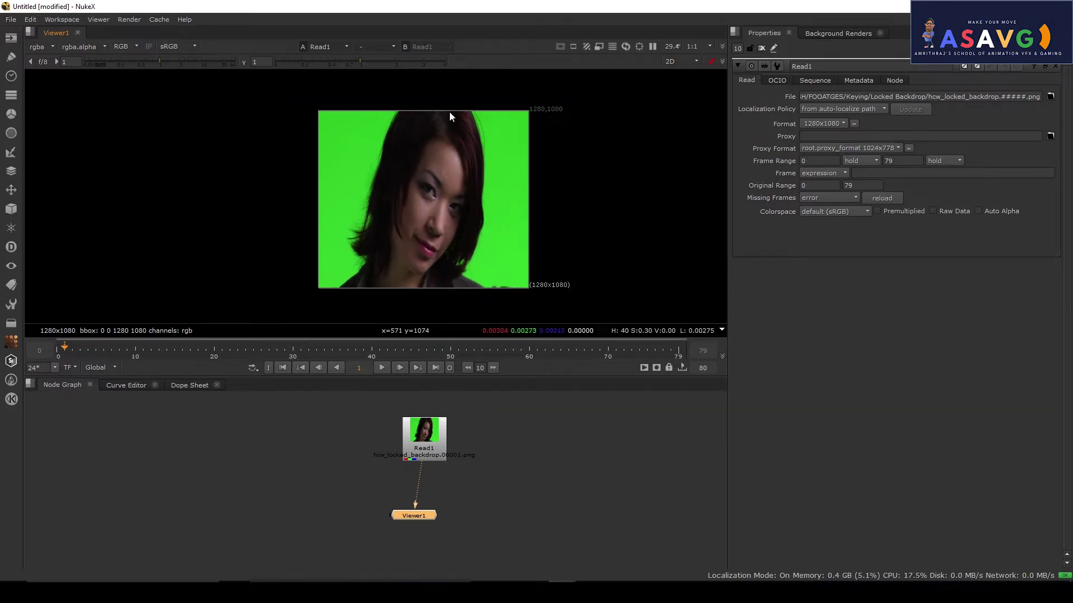
pyautogui.scroll(2, 408, 246)
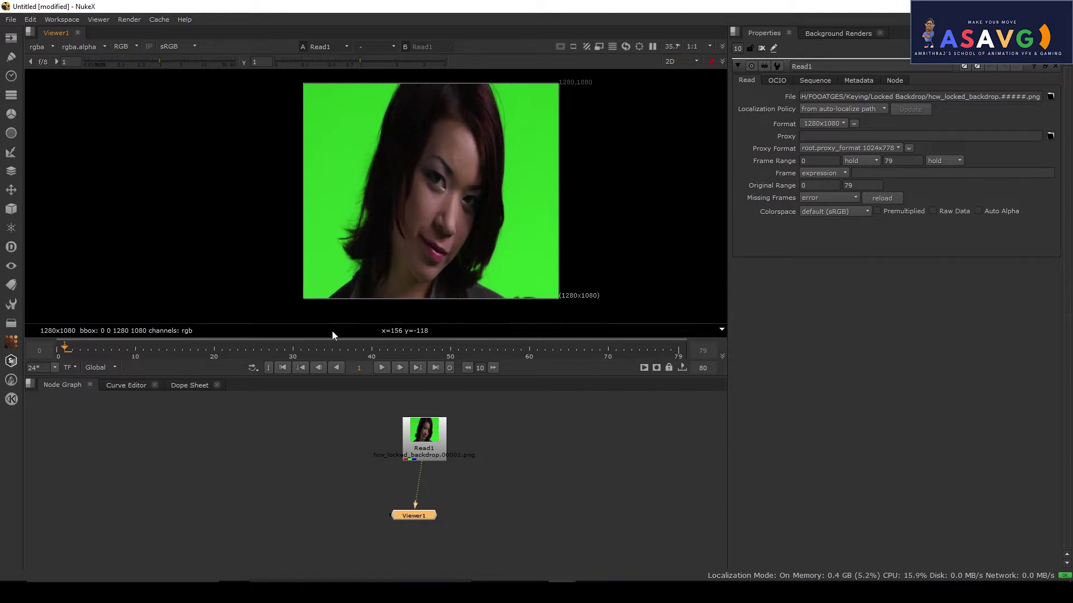
pyautogui.click(383, 369)
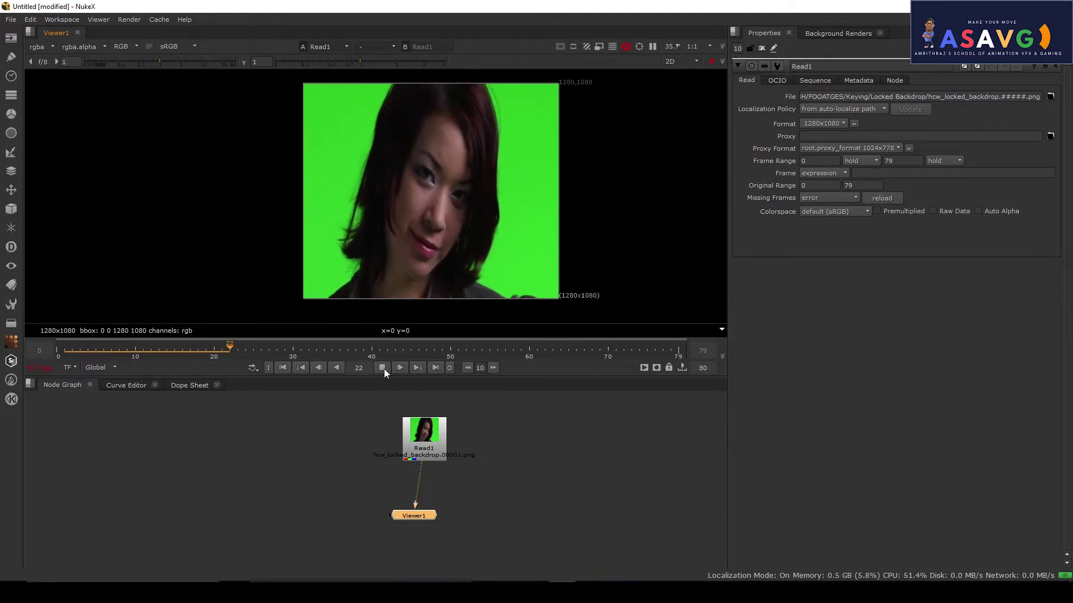
pyautogui.click(383, 368)
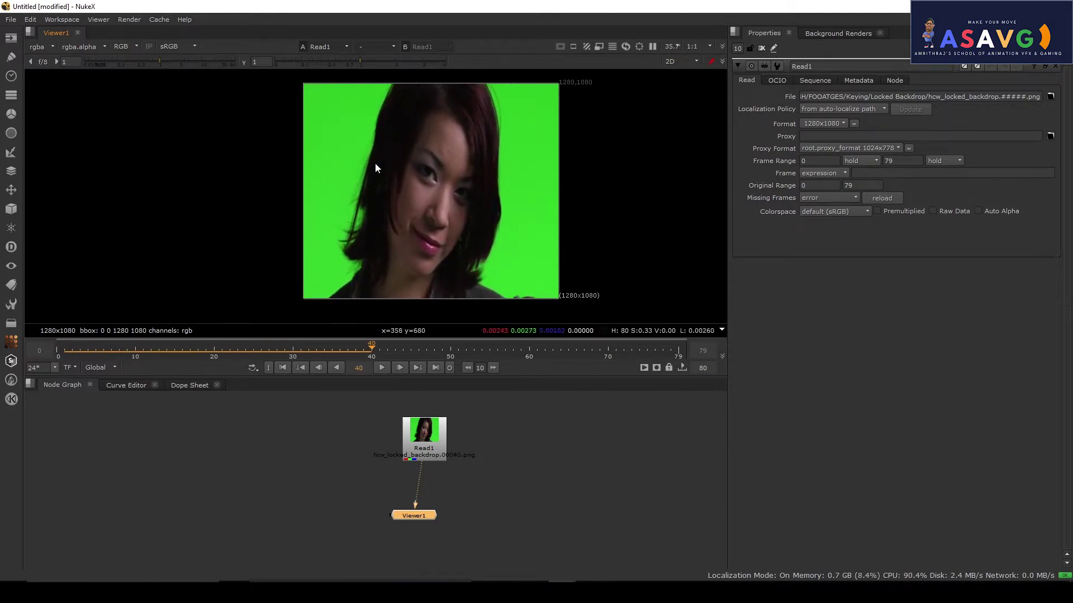
pyautogui.scroll(-2, 524, 136)
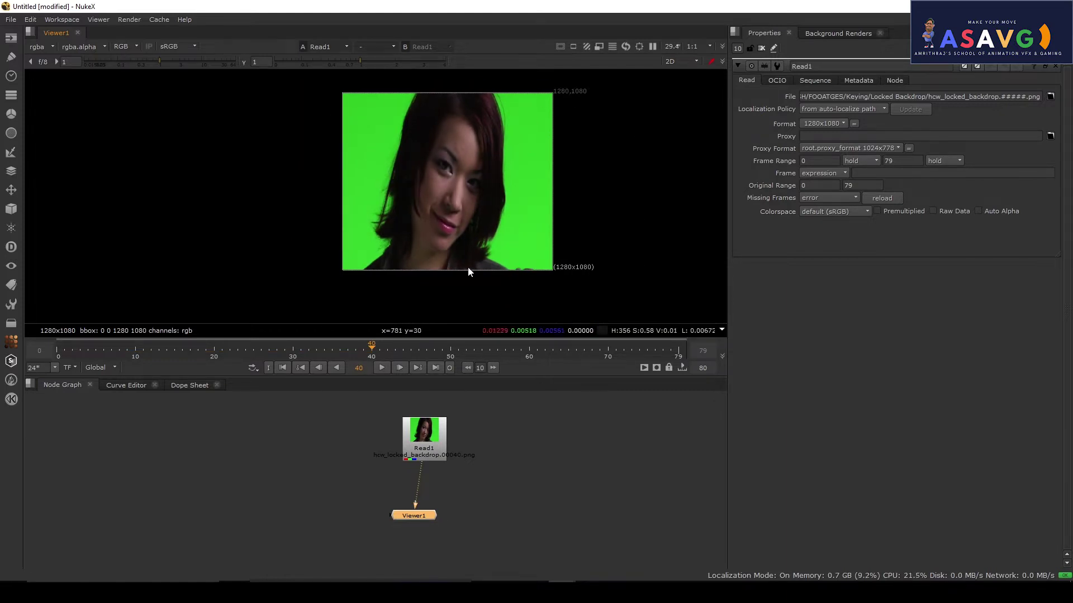
pyautogui.moveTo(456, 272); pyautogui.dragTo(383, 249)
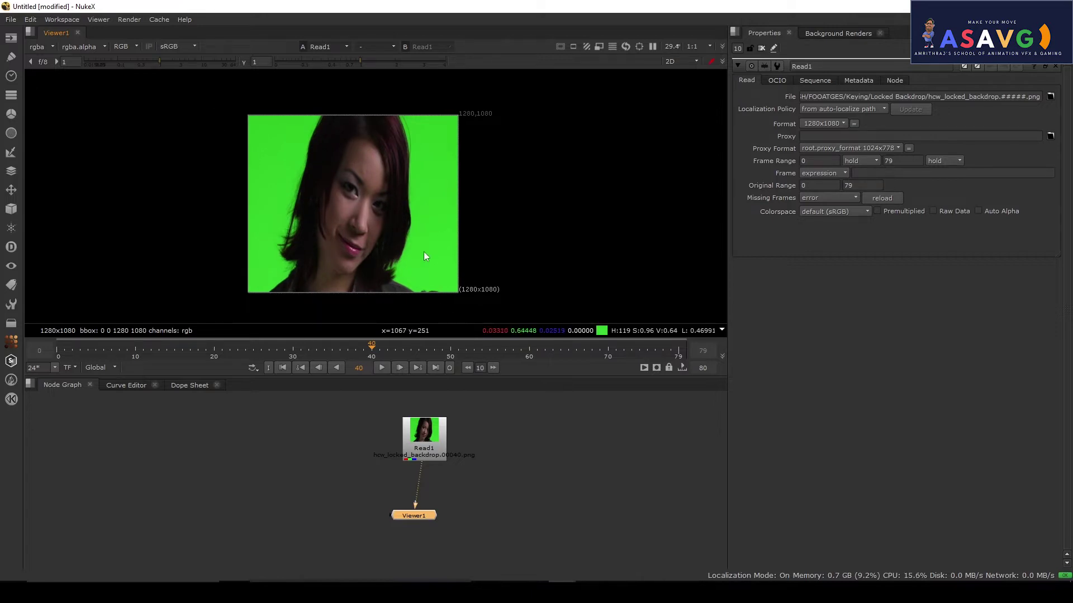
pyautogui.moveTo(455, 264); pyautogui.dragTo(525, 244)
pyautogui.moveTo(462, 482); pyautogui.dragTo(491, 472)
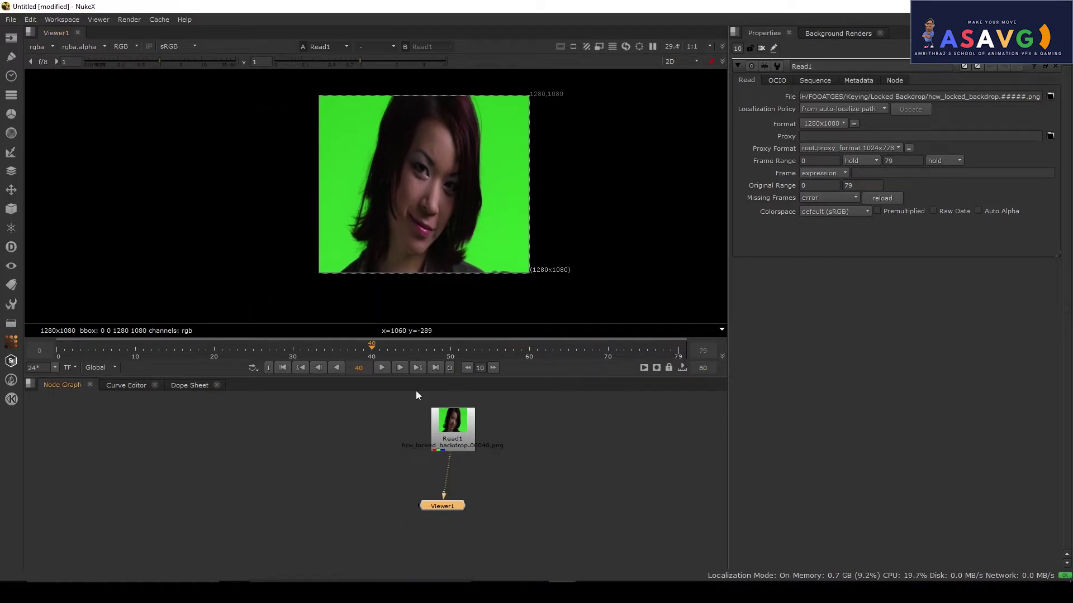
pyautogui.moveTo(475, 434); pyautogui.dragTo(510, 425)
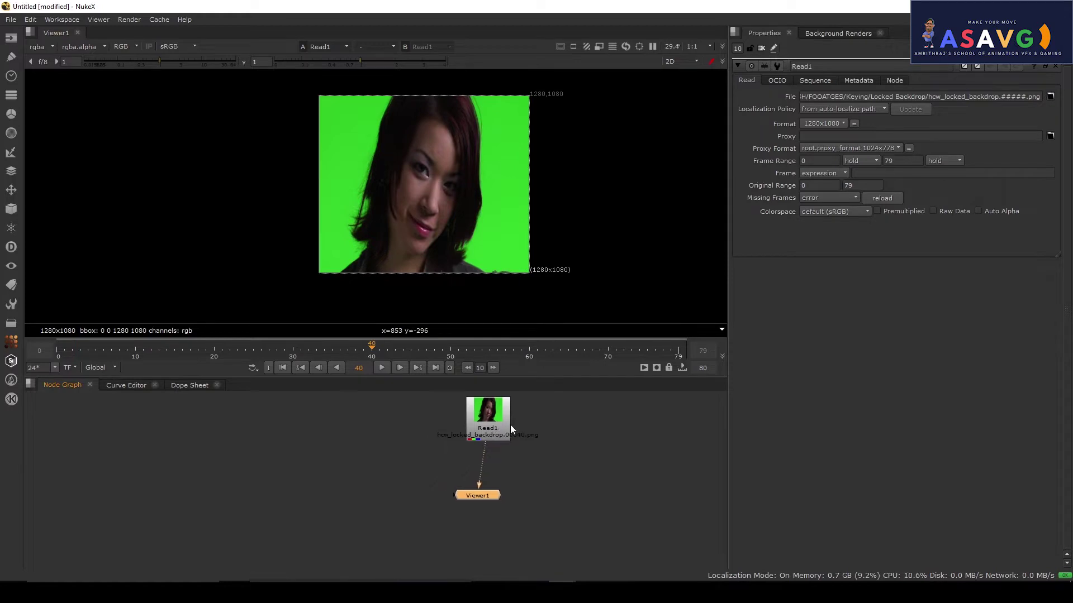
# Review the Read node's available formats, keep 1280x1080 selected and examine the image's proportions.
pyautogui.click(478, 432)
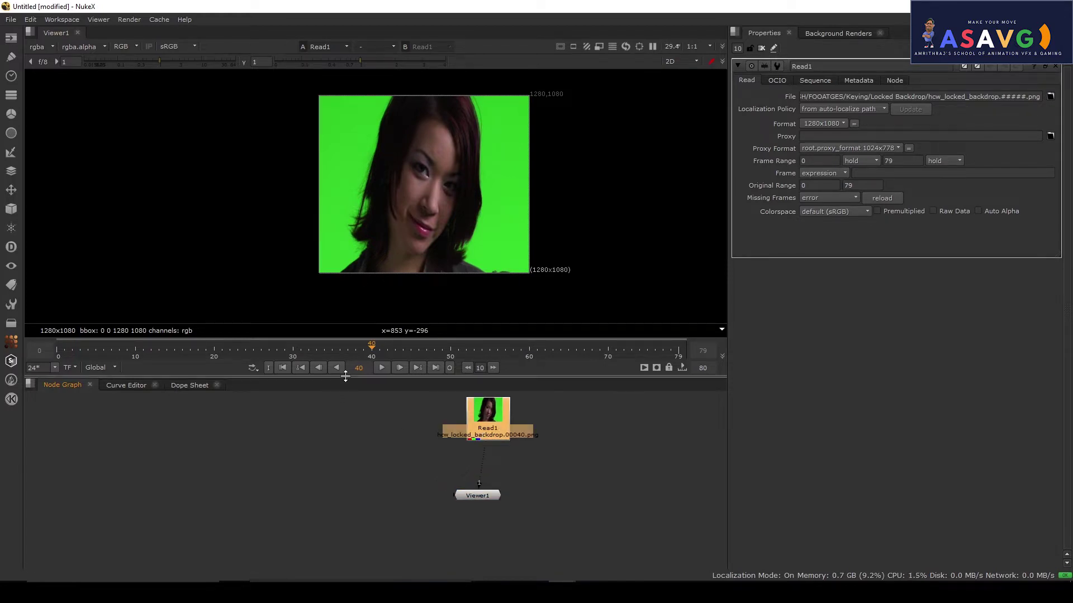
pyautogui.moveTo(345, 378); pyautogui.dragTo(350, 347)
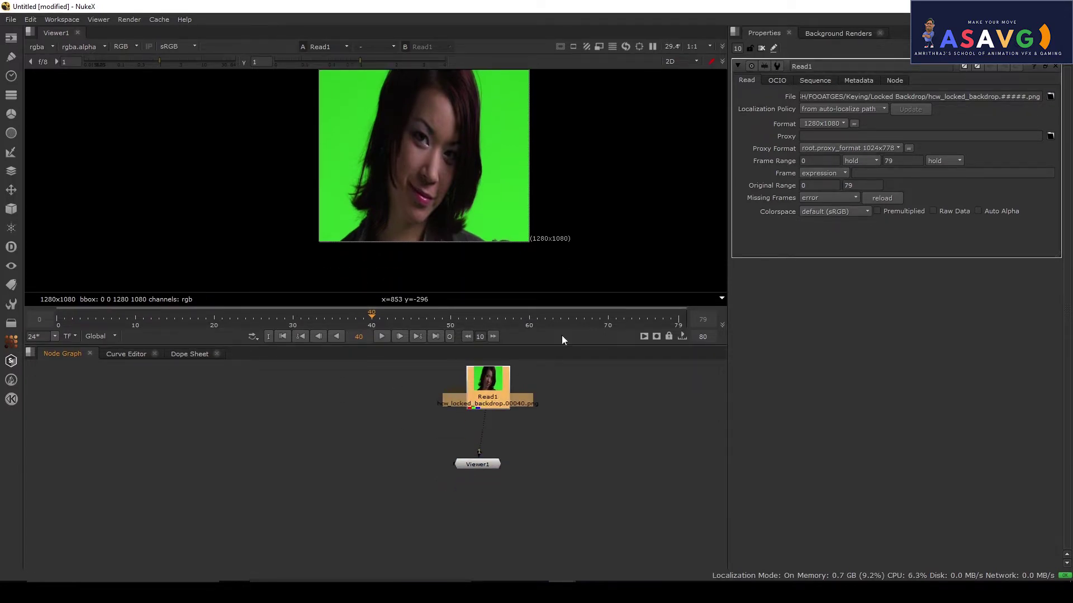
pyautogui.click(831, 124)
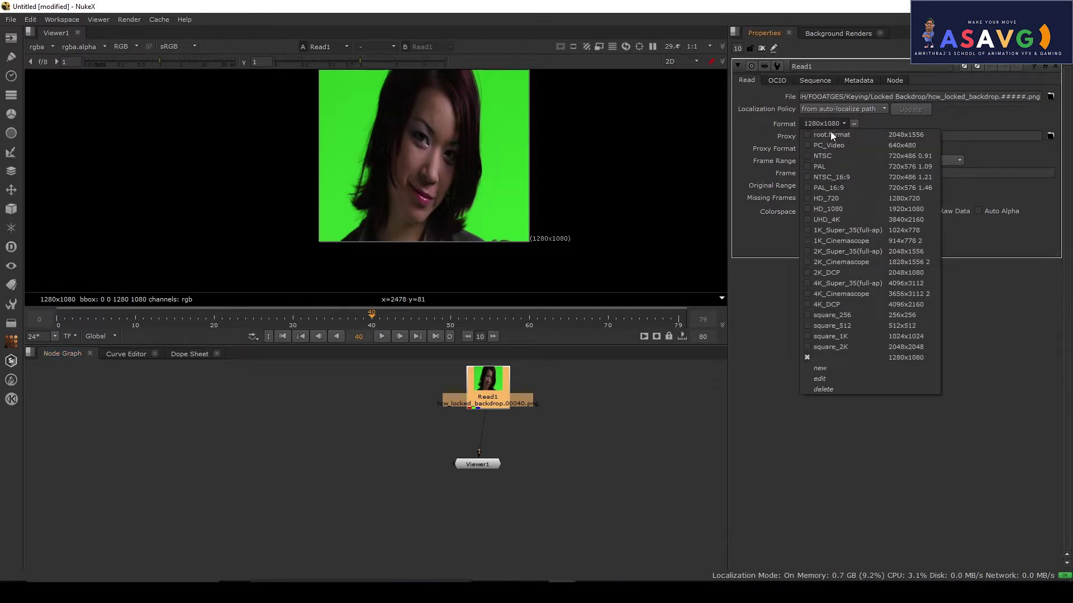
pyautogui.click(916, 360)
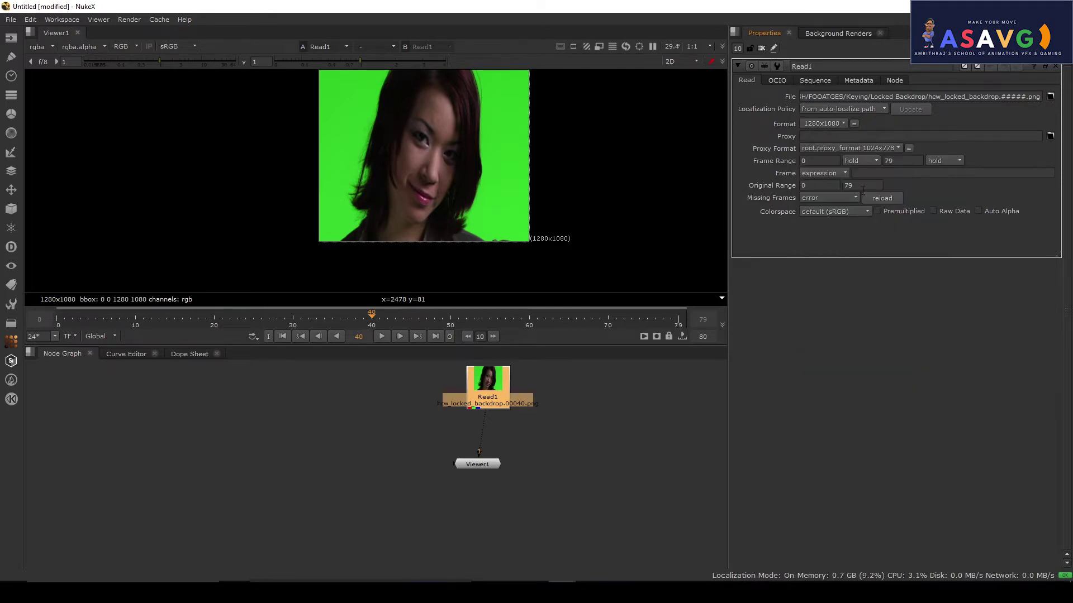
pyautogui.moveTo(334, 122); pyautogui.dragTo(339, 161)
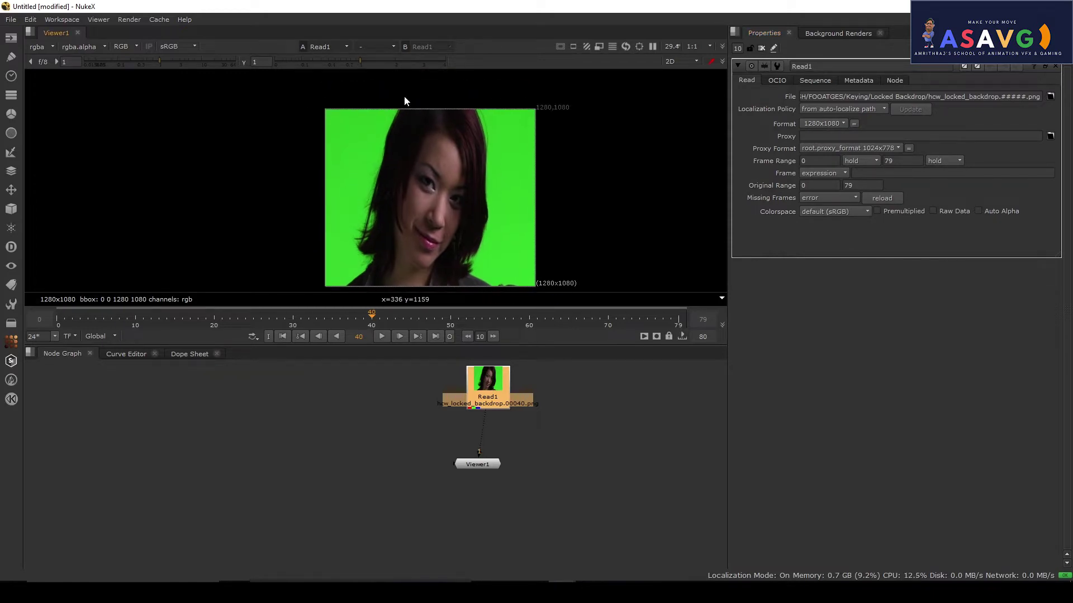
pyautogui.moveTo(613, 276); pyautogui.dragTo(577, 229)
pyautogui.scroll(-1, 556, 227)
pyautogui.moveTo(606, 193); pyautogui.dragTo(588, 192)
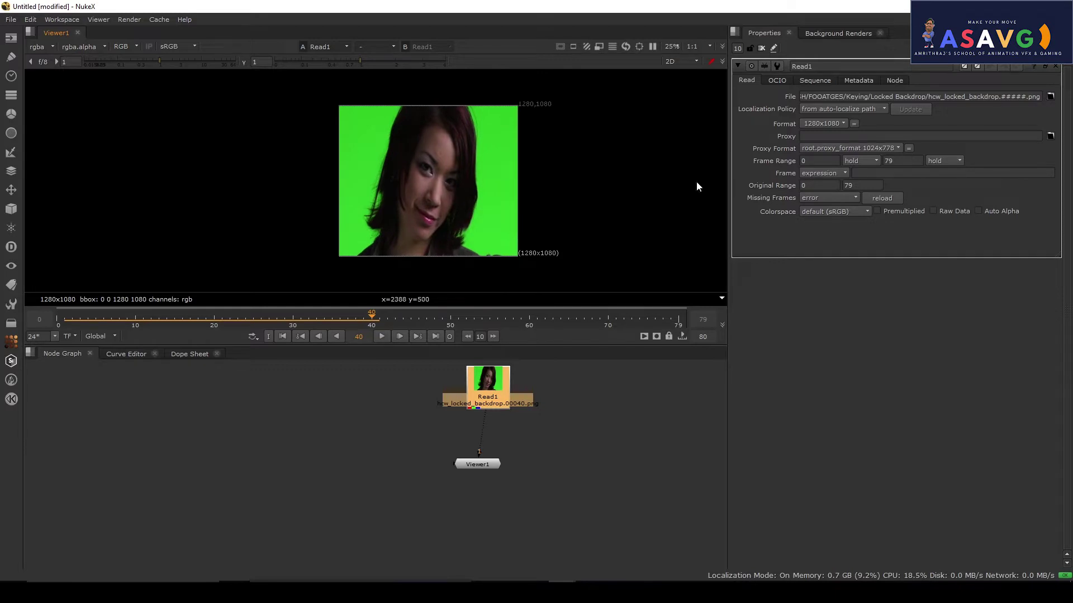
# Edit the Read node's current 1280x1080 format and name it Keying.
pyautogui.click(825, 120)
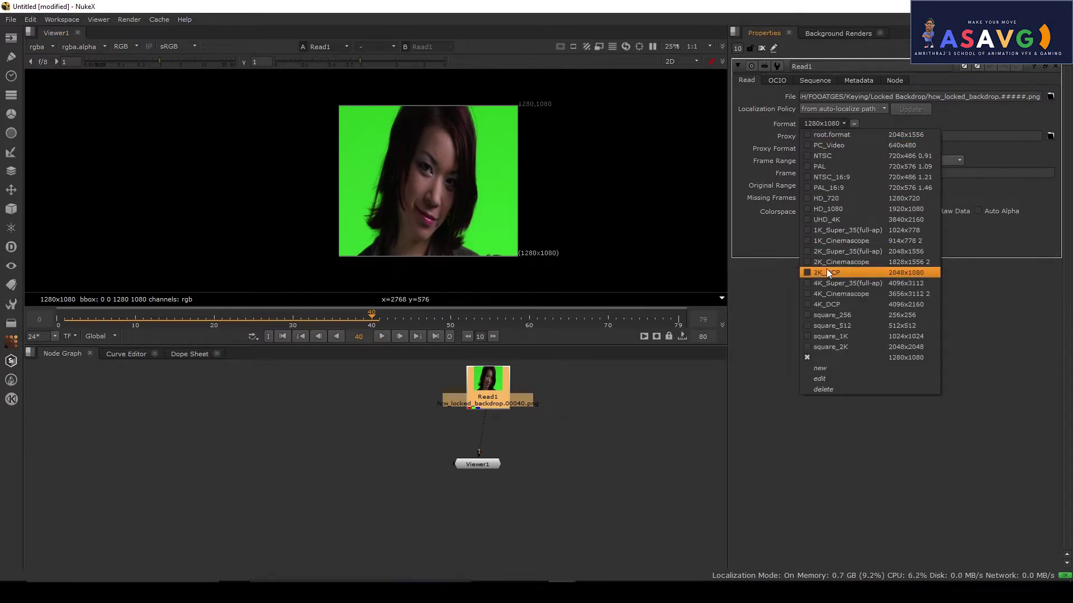
pyautogui.click(831, 379)
pyautogui.moveTo(480, 180); pyautogui.dragTo(726, 128)
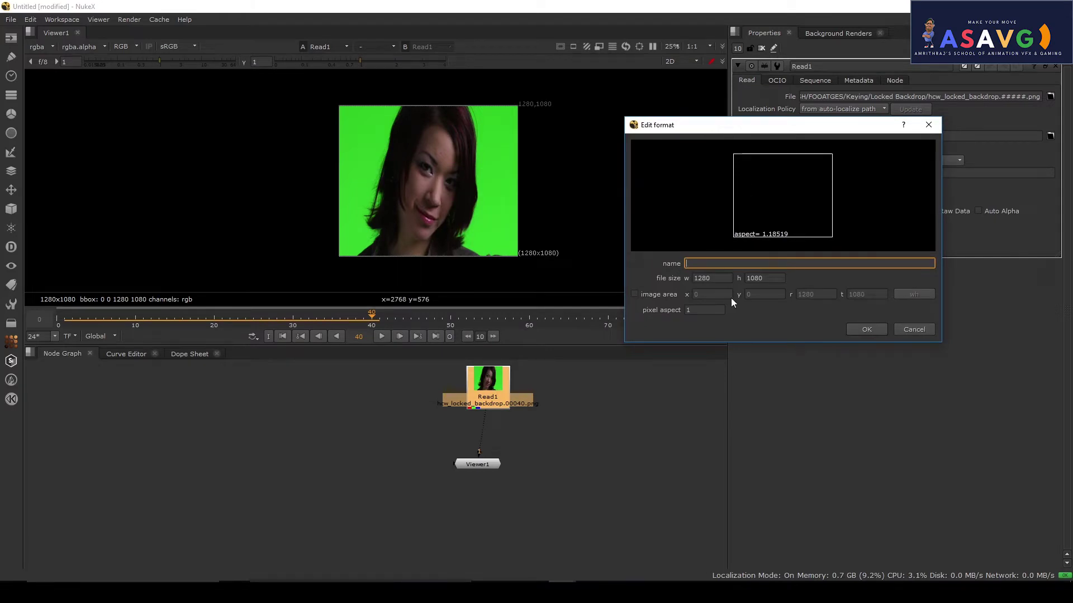
pyautogui.click(705, 311)
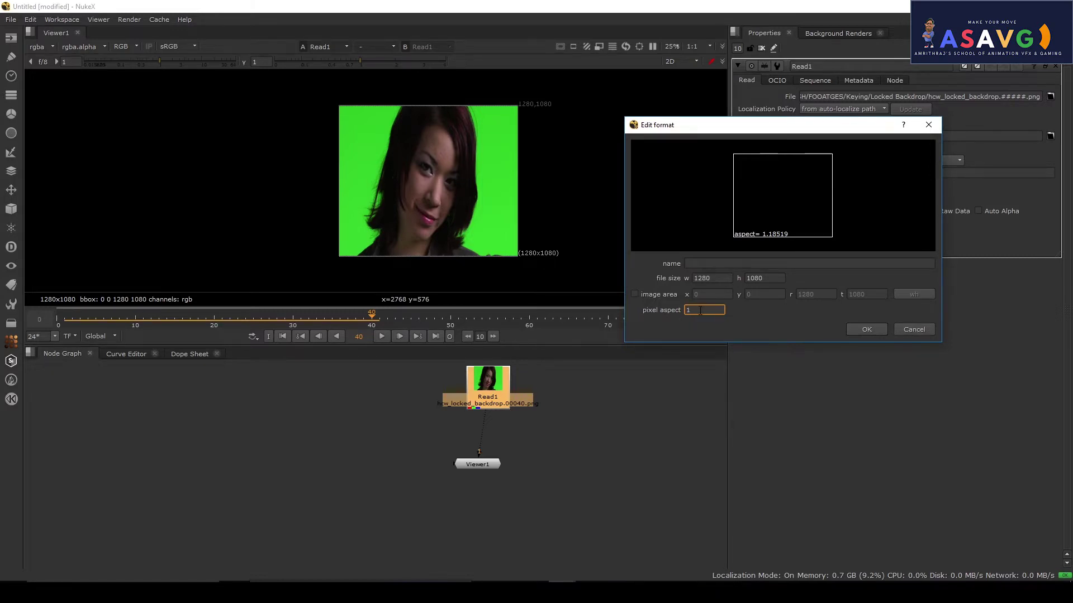
pyautogui.doubleClick(706, 278)
pyautogui.doubleClick(766, 279)
pyautogui.click(713, 278)
pyautogui.click(691, 265)
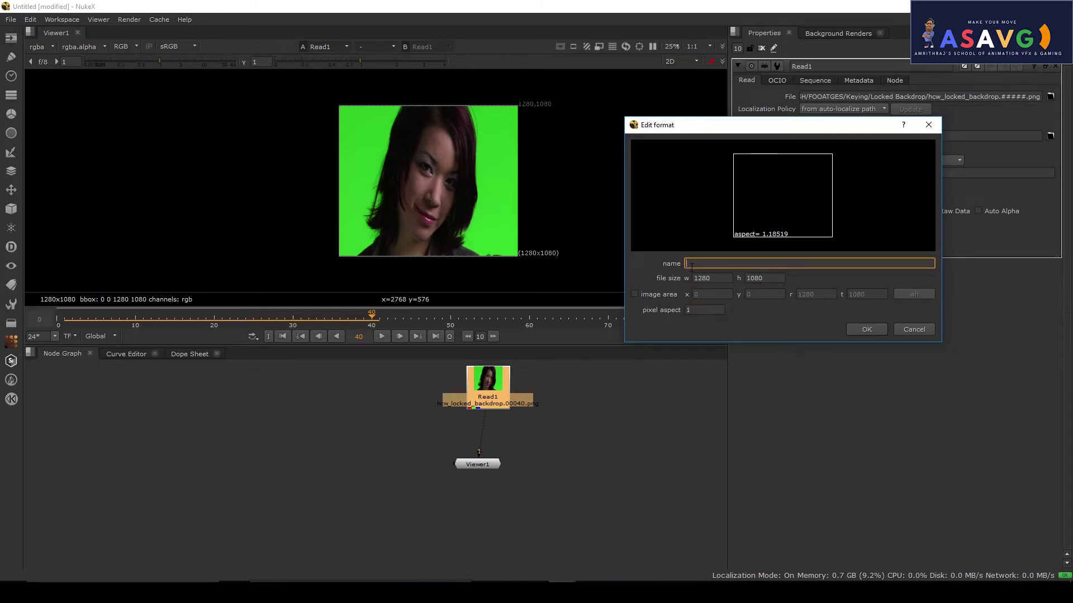
pyautogui.write('Keying')
pyautogui.moveTo(697, 126); pyautogui.dragTo(661, 125)
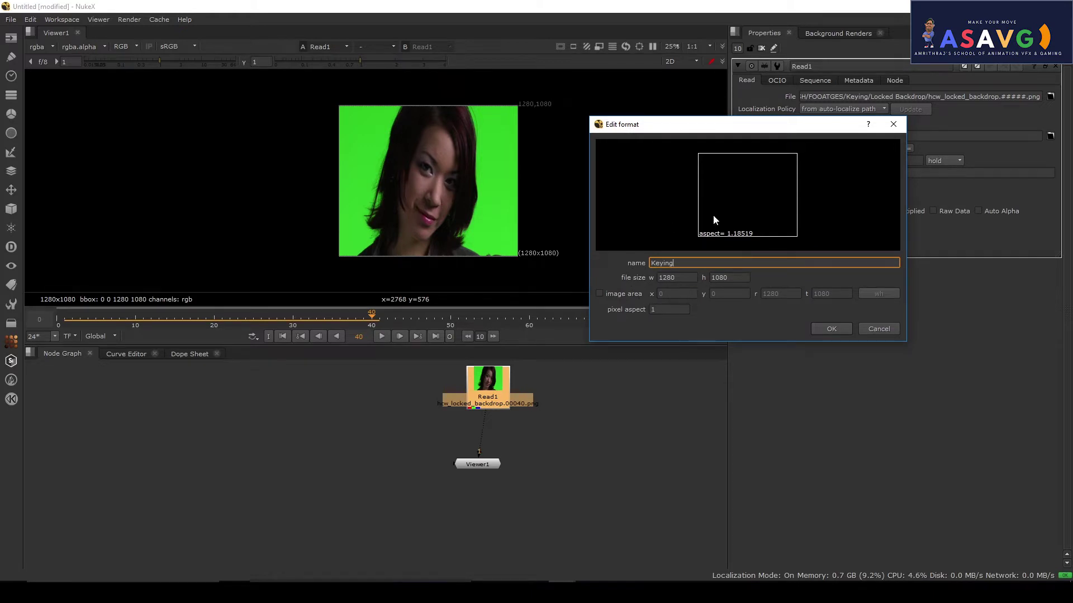
# Set the Keying format's pixel aspect to 1.5 and apply the format to the footage.
pyautogui.click(673, 309)
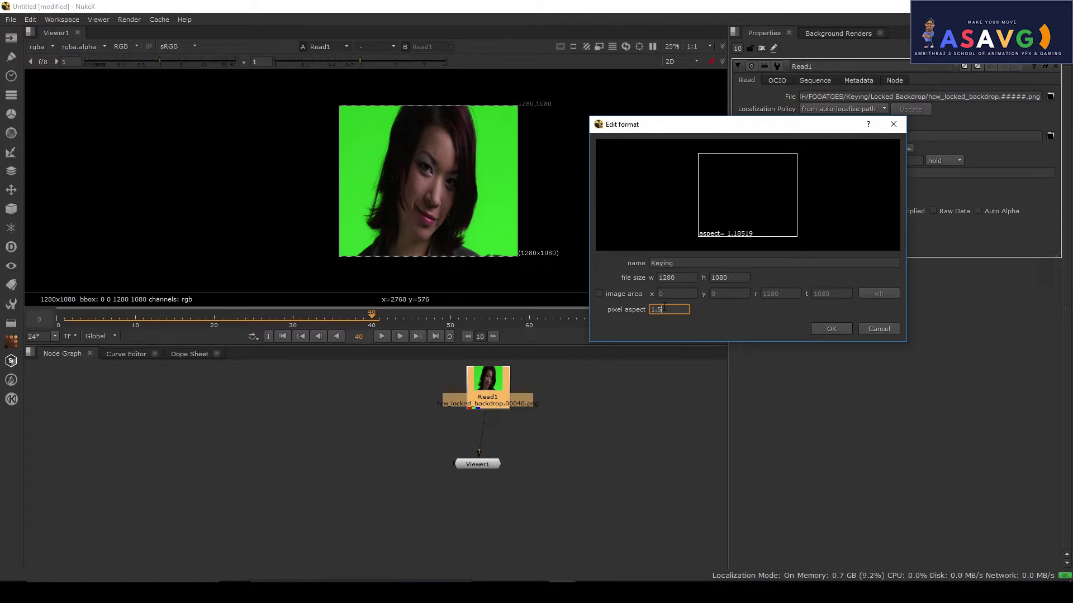
pyautogui.click(826, 330)
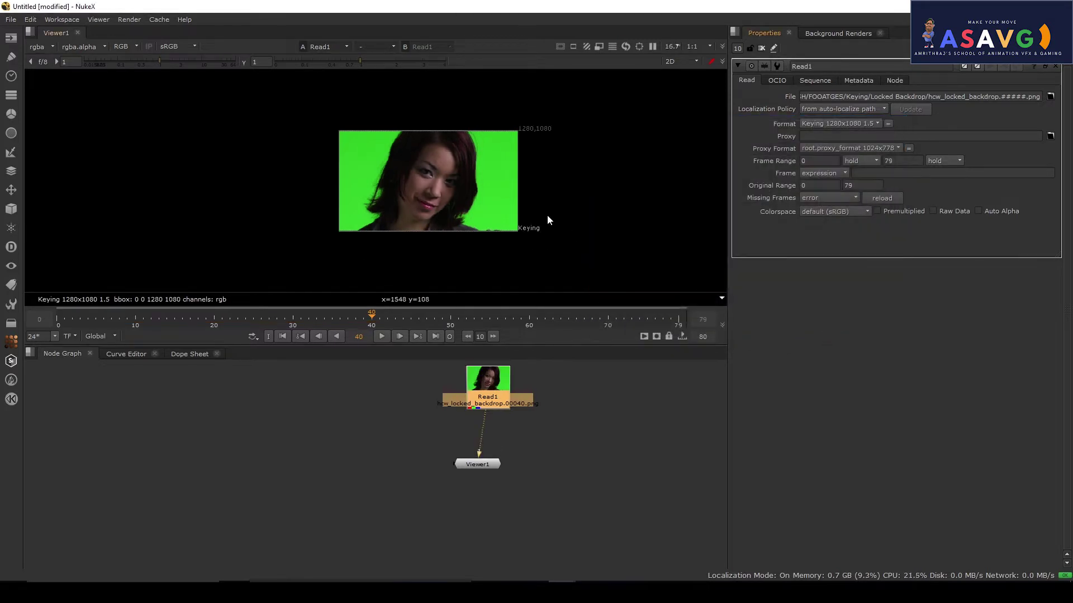
pyautogui.moveTo(505, 228); pyautogui.dragTo(598, 240)
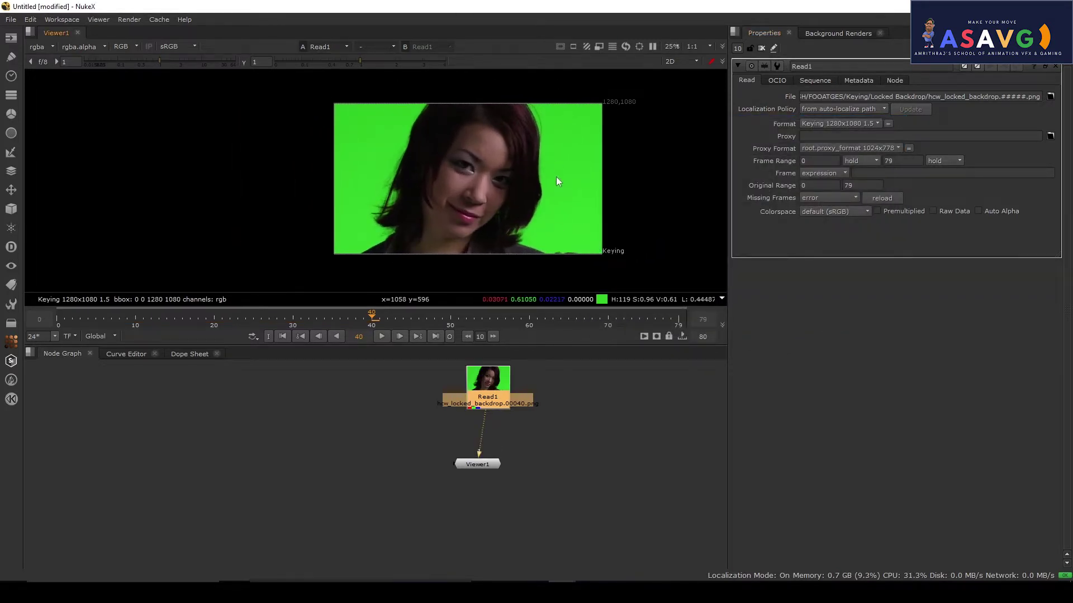
pyautogui.moveTo(553, 192); pyautogui.dragTo(547, 226)
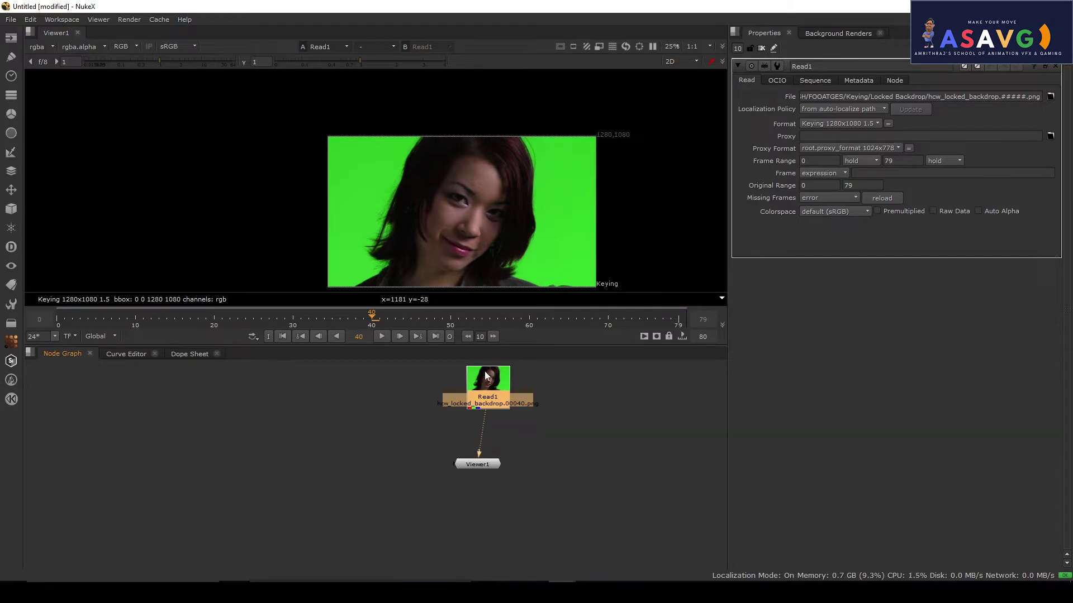
# Reopen the Keying format for editing, set its pixel aspect to 1.6 and apply it.
pyautogui.click(842, 125)
pyautogui.click(833, 380)
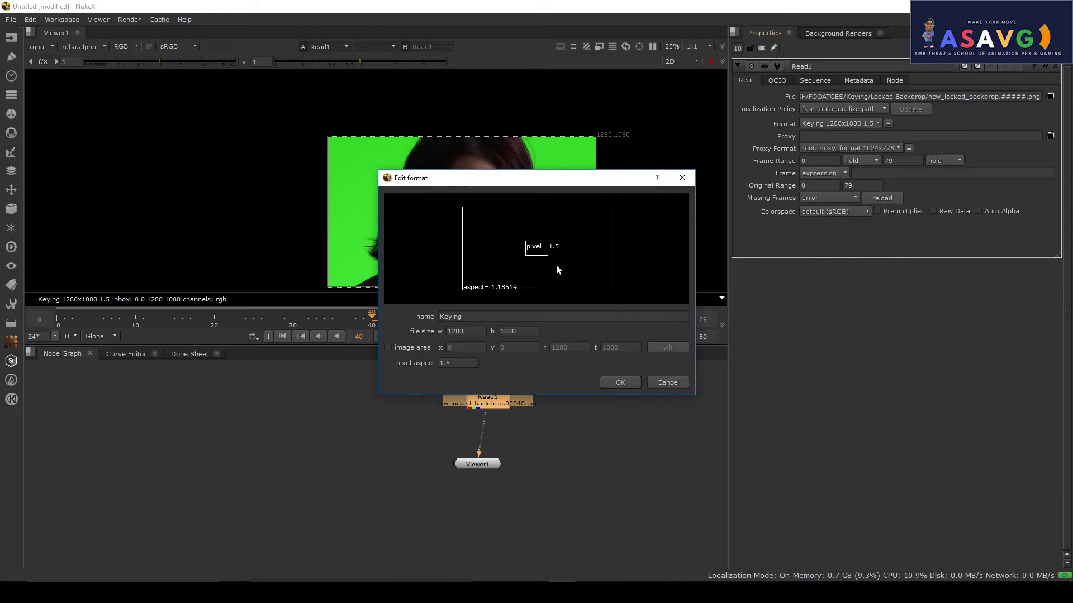
pyautogui.moveTo(498, 187); pyautogui.dragTo(850, 150)
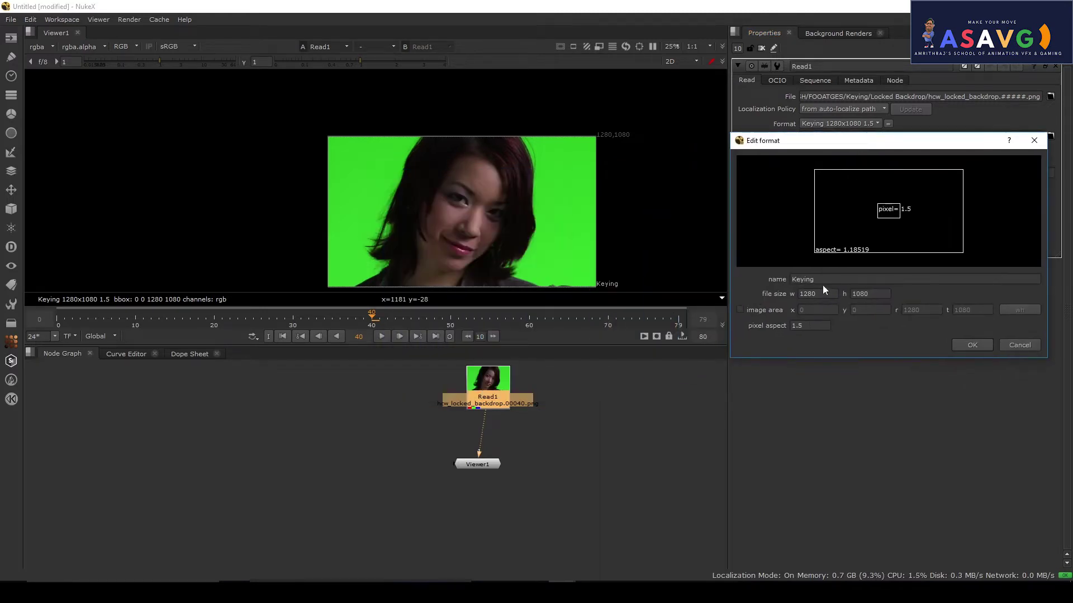
pyautogui.click(815, 324)
pyautogui.write('6')
pyautogui.press('Return')
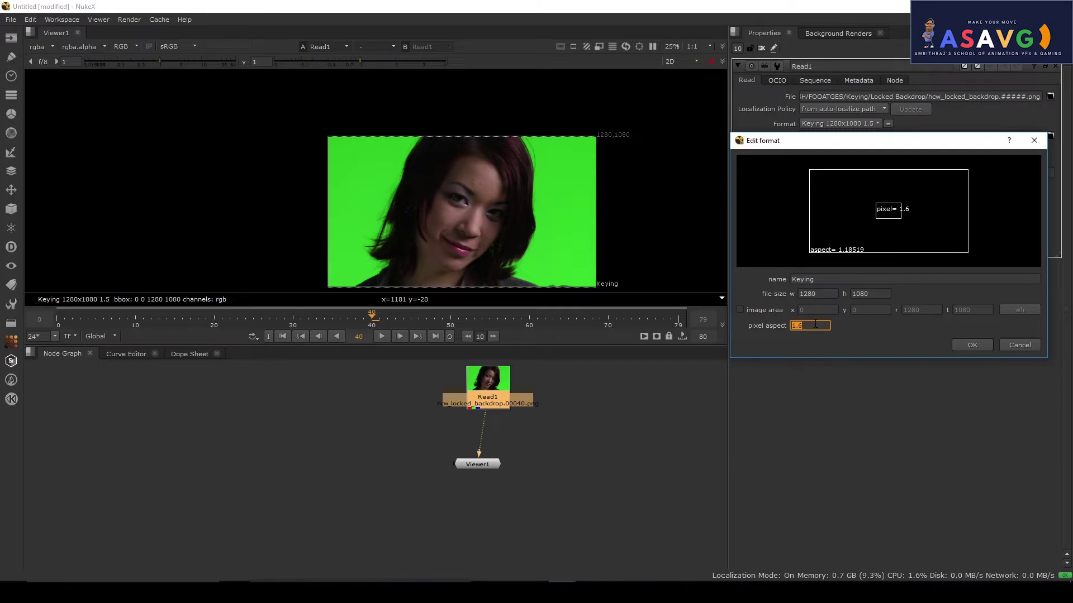
pyautogui.click(970, 346)
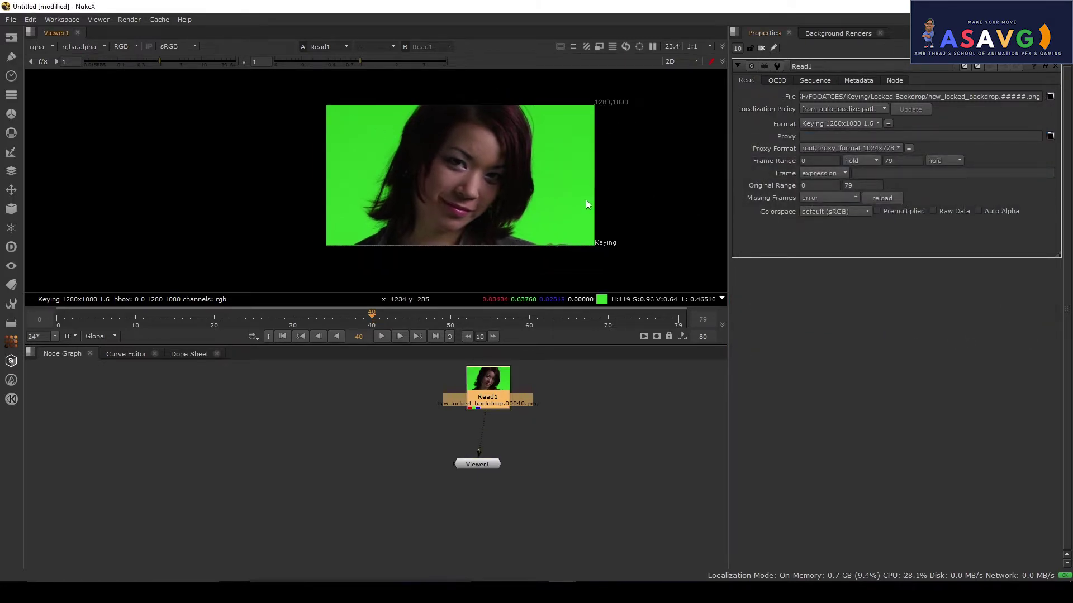
pyautogui.scroll(1, 585, 170)
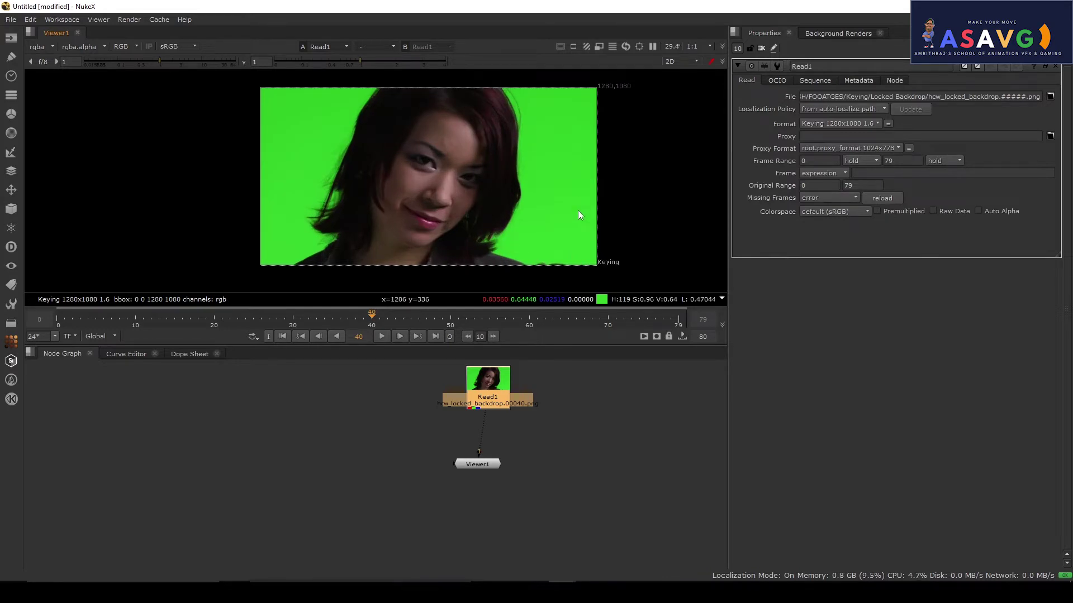
pyautogui.scroll(1, 447, 149)
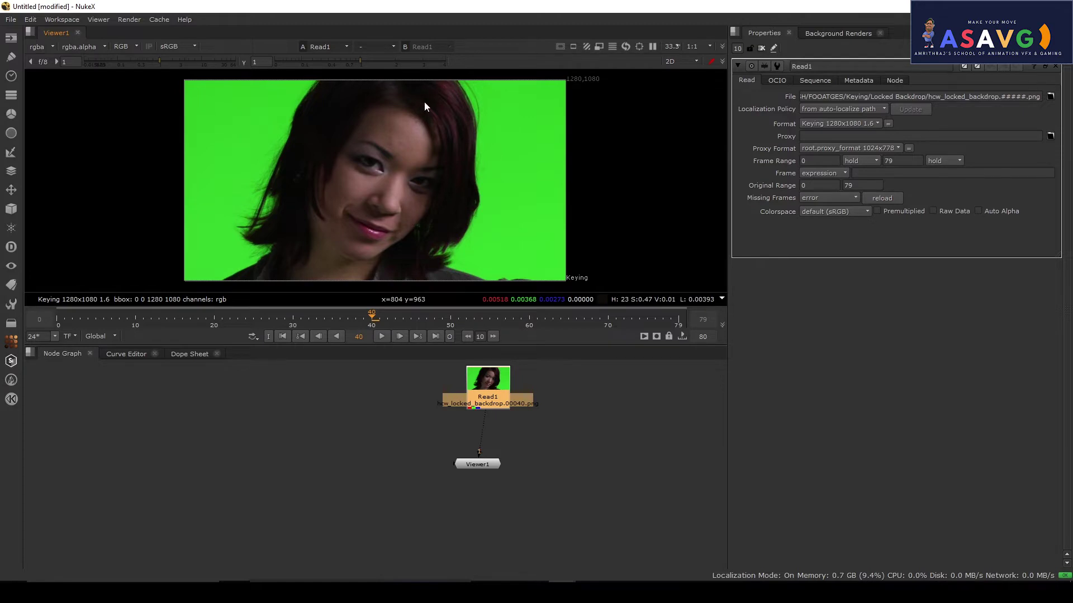
# Examine the footage's proportions and frame edges in the viewer with the Keying format applied.
pyautogui.moveTo(525, 213); pyautogui.dragTo(581, 220)
pyautogui.scroll(-1, 560, 184)
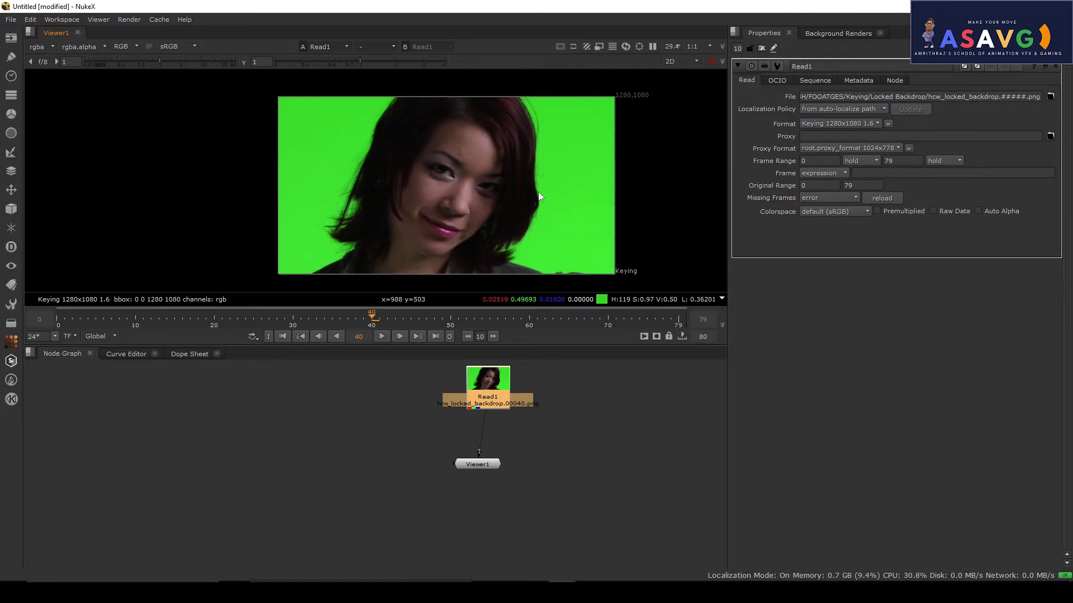
pyautogui.moveTo(538, 192); pyautogui.dragTo(530, 194)
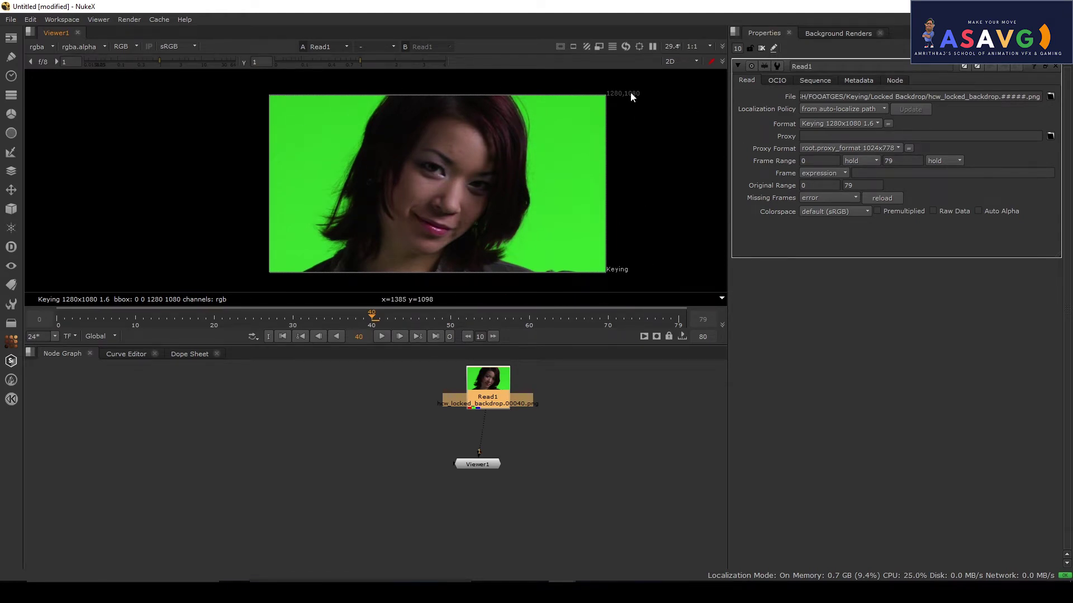
pyautogui.scroll(3, 626, 96)
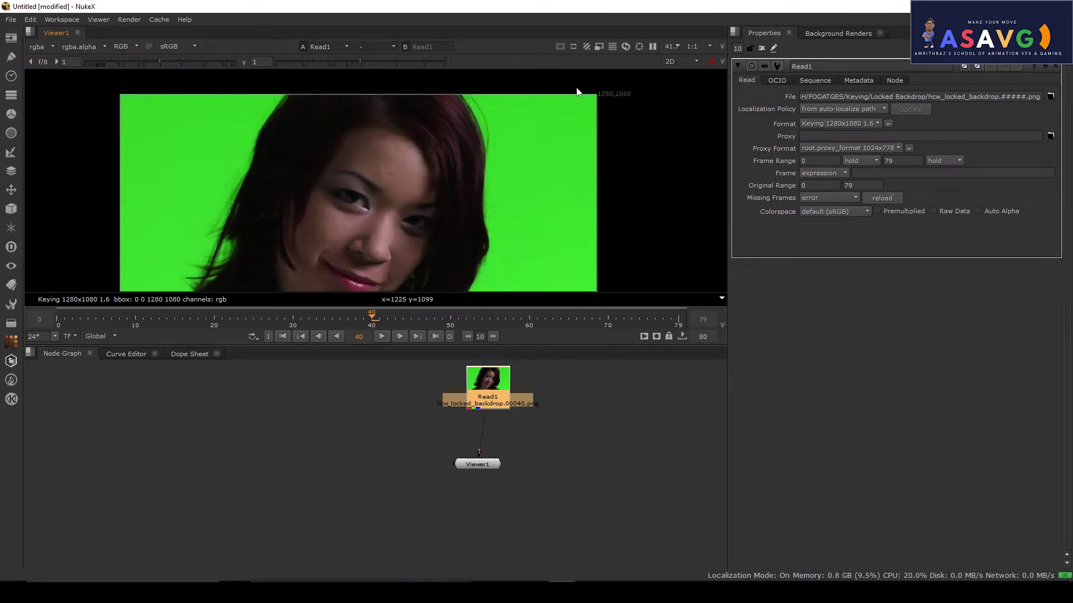
pyautogui.scroll(-1, 477, 196)
pyautogui.moveTo(404, 229); pyautogui.dragTo(473, 181)
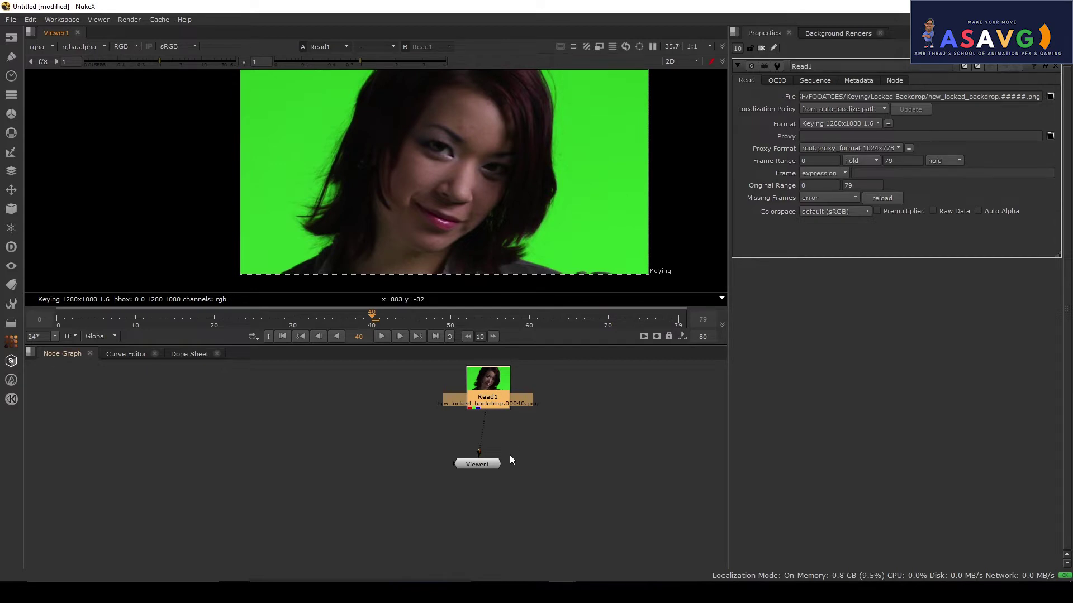
pyautogui.moveTo(510, 455); pyautogui.dragTo(517, 477)
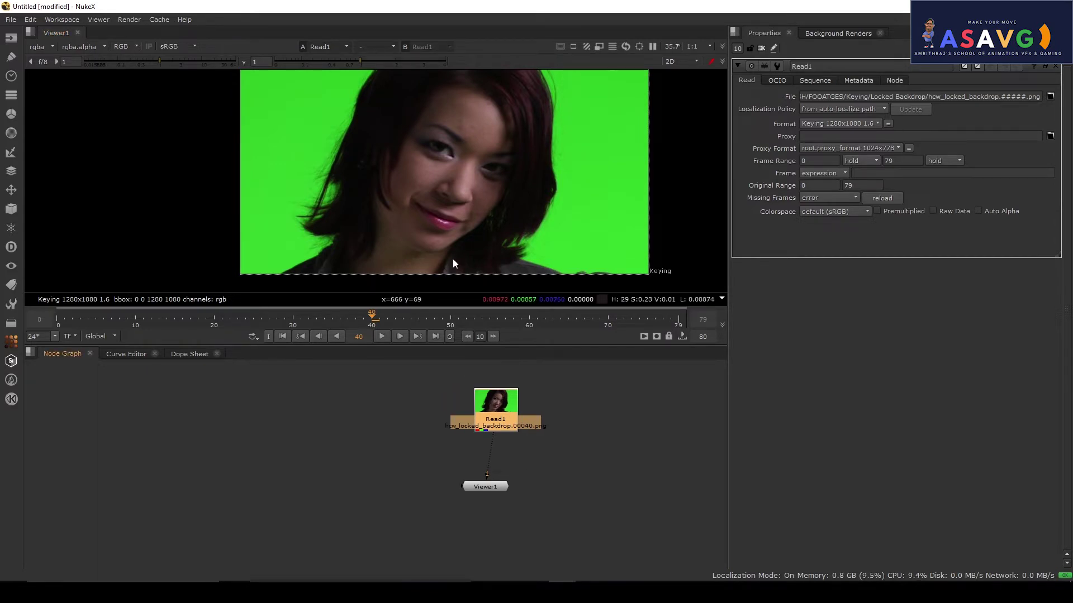
pyautogui.moveTo(461, 235); pyautogui.dragTo(498, 248)
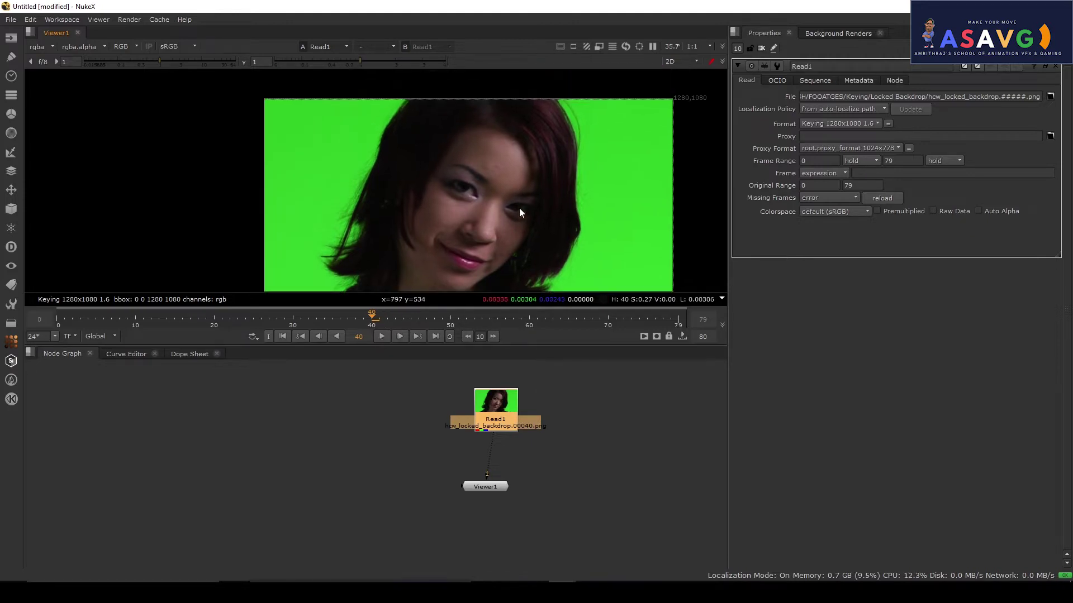
# Maximize the viewer and inspect the fine hair strands on both sides of the woman's head against the green backdrop.
pyautogui.press('space')
pyautogui.moveTo(424, 441)
pyautogui.mouseDown()
pyautogui.moveTo(470, 314)
pyautogui.moveTo(441, 302)
pyautogui.moveTo(487, 251)
pyautogui.mouseUp()
pyautogui.scroll(2, 460, 330)
pyautogui.scroll(3, 448, 246)
pyautogui.moveTo(440, 293); pyautogui.dragTo(390, 393)
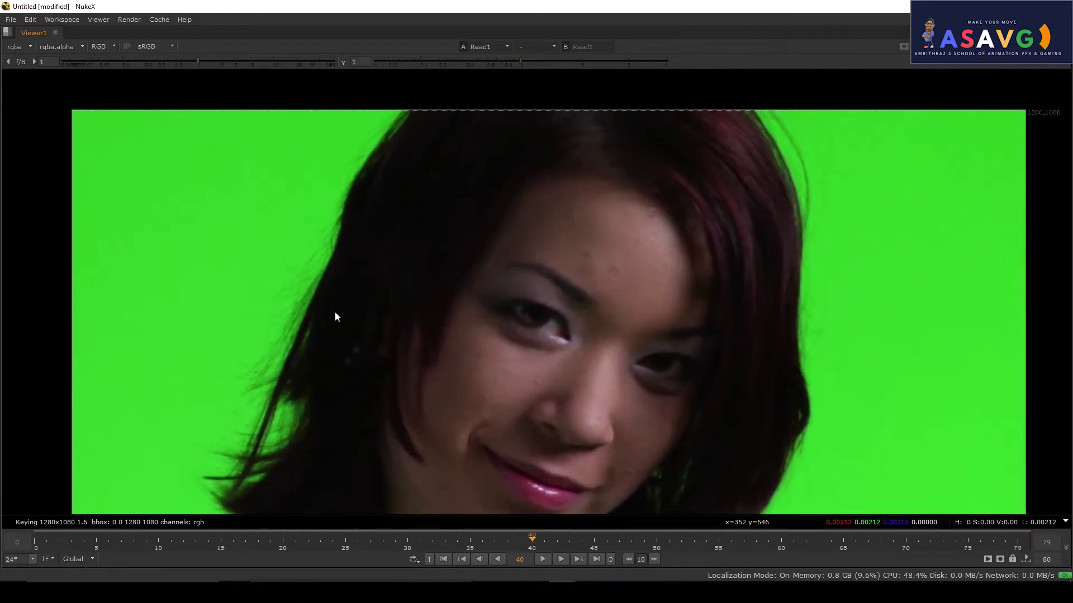
pyautogui.moveTo(334, 312); pyautogui.dragTo(306, 351)
pyautogui.moveTo(820, 218); pyautogui.dragTo(693, 200)
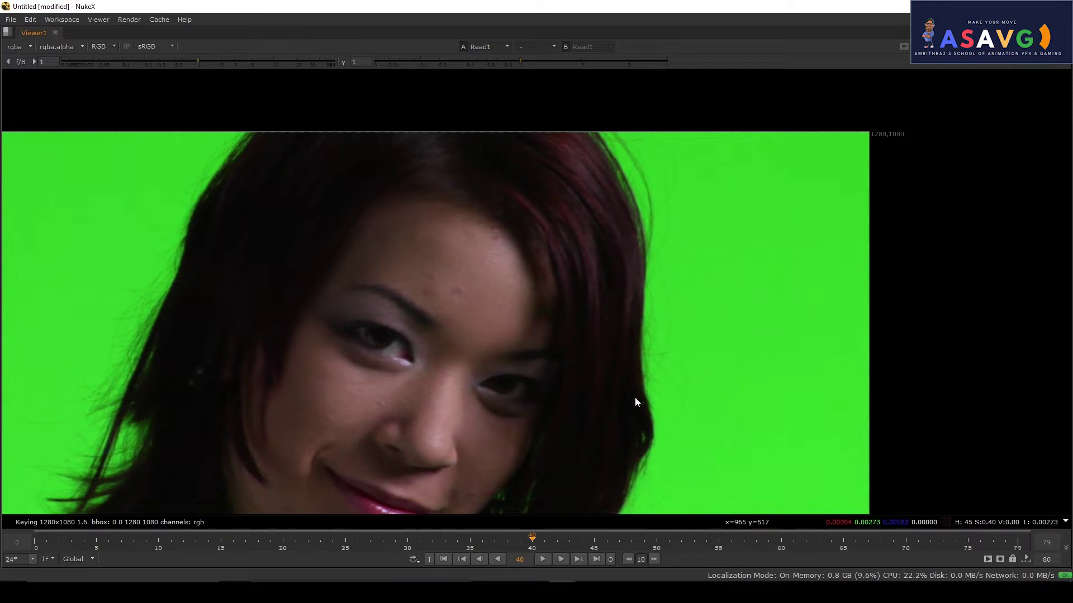
pyautogui.moveTo(571, 372); pyautogui.dragTo(816, 266)
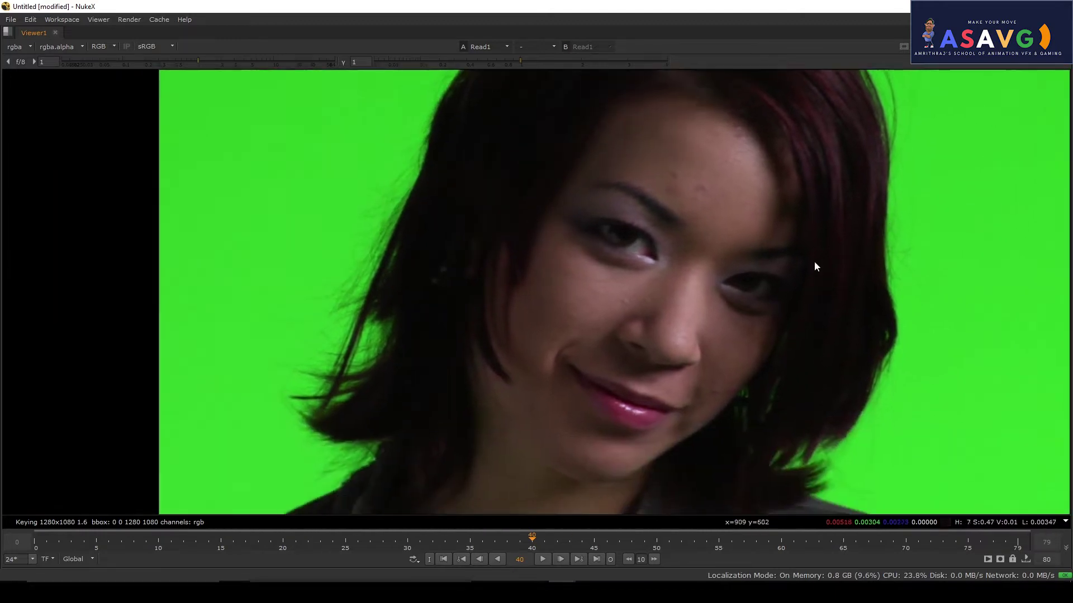
pyautogui.scroll(2, 419, 395)
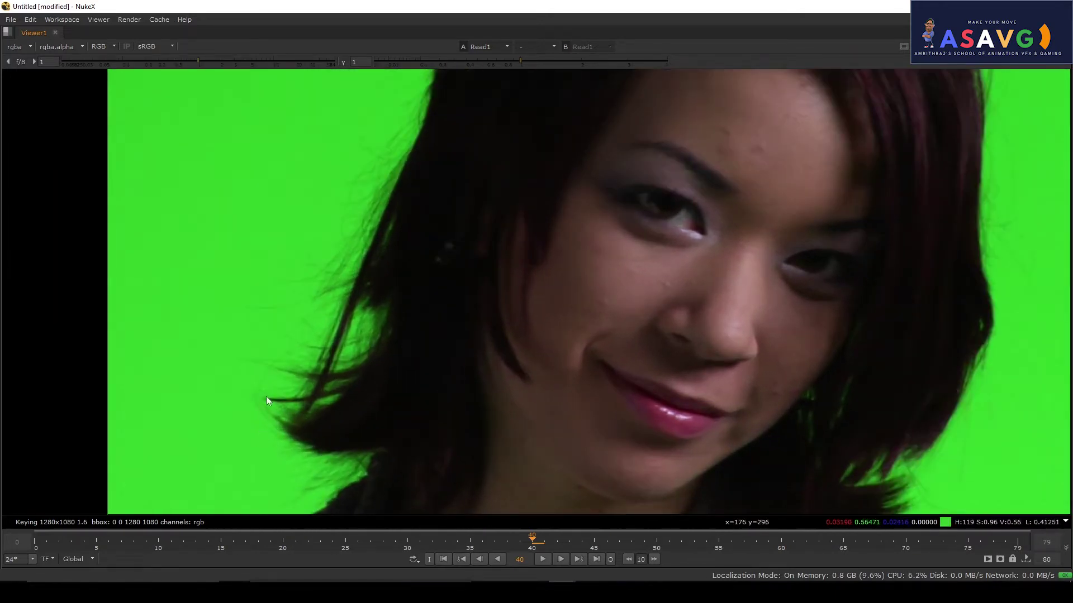
pyautogui.moveTo(317, 370); pyautogui.dragTo(388, 280)
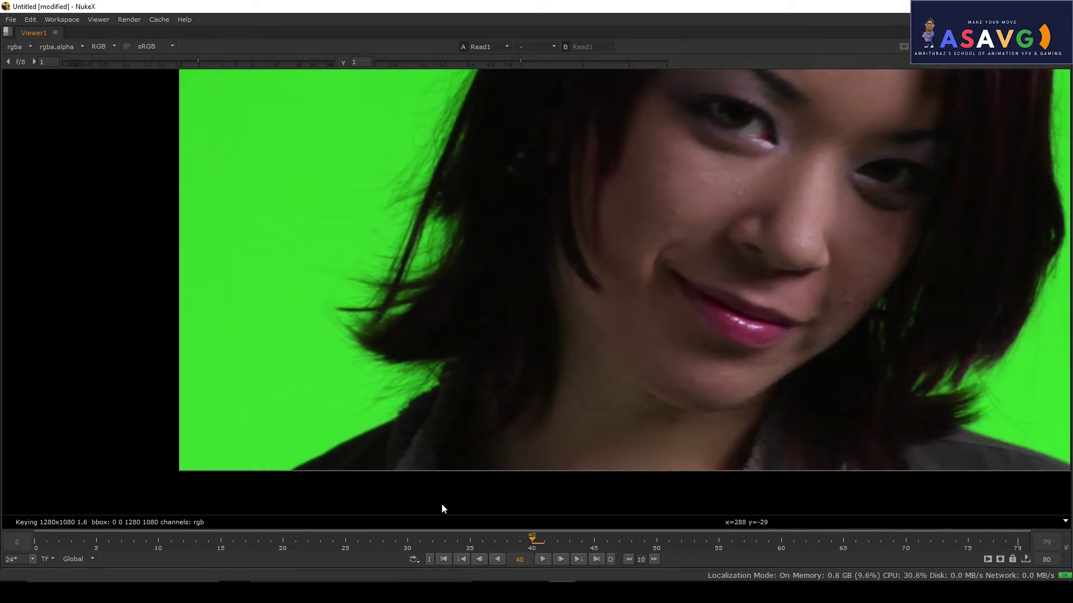
# Scrub through the footage, stop on frame 22 and inspect the hair edges and face up close.
pyautogui.moveTo(534, 538); pyautogui.dragTo(669, 536)
pyautogui.moveTo(601, 532); pyautogui.dragTo(310, 532)
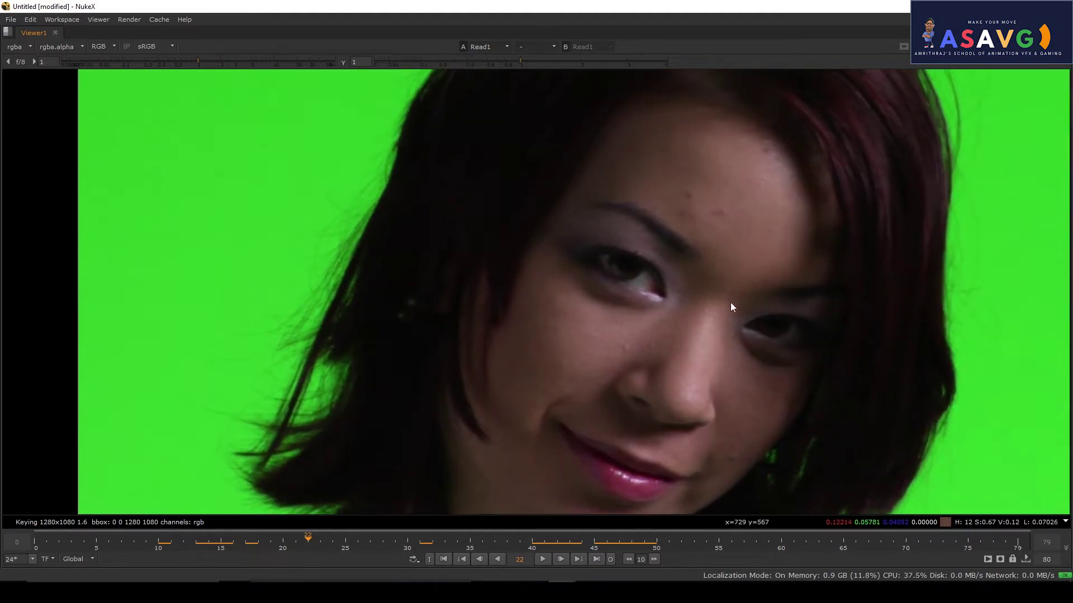
pyautogui.moveTo(728, 323); pyautogui.dragTo(622, 223)
pyautogui.moveTo(922, 221); pyautogui.dragTo(855, 296)
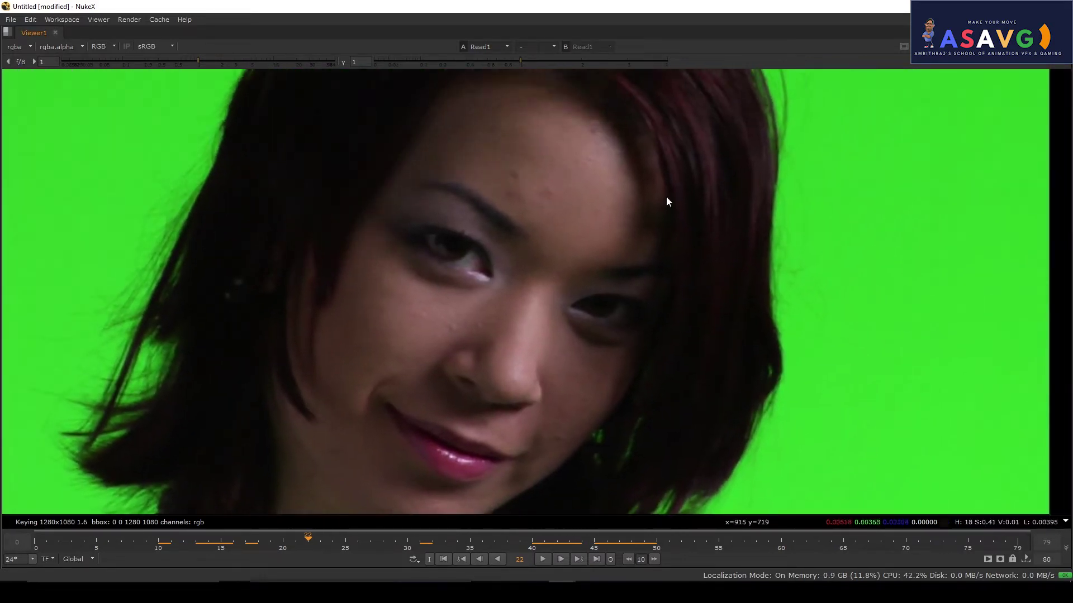
pyautogui.moveTo(707, 243); pyautogui.dragTo(638, 279)
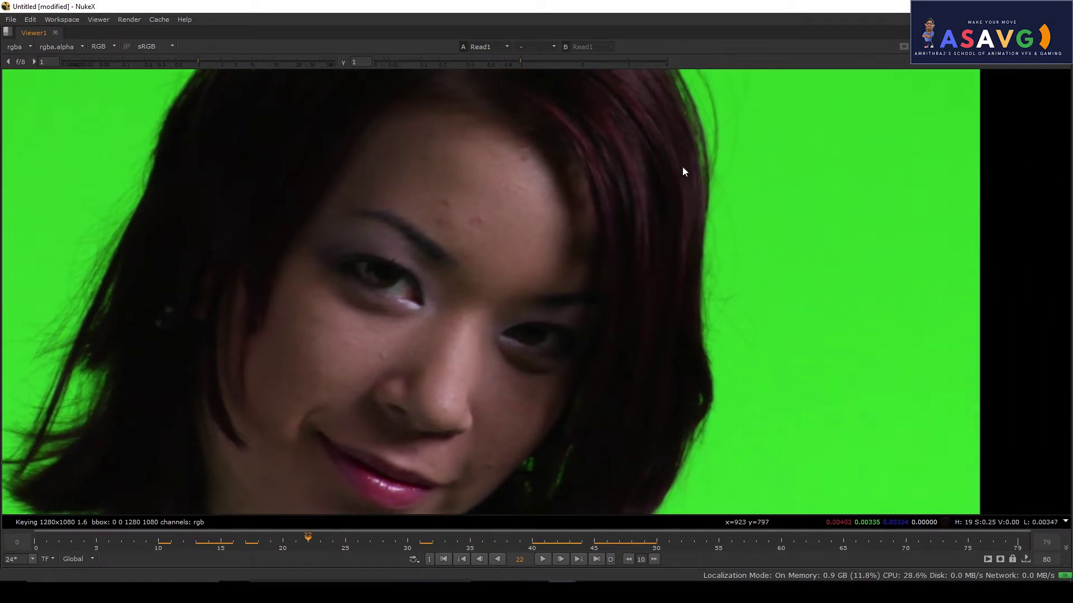
pyautogui.moveTo(659, 206); pyautogui.dragTo(615, 241)
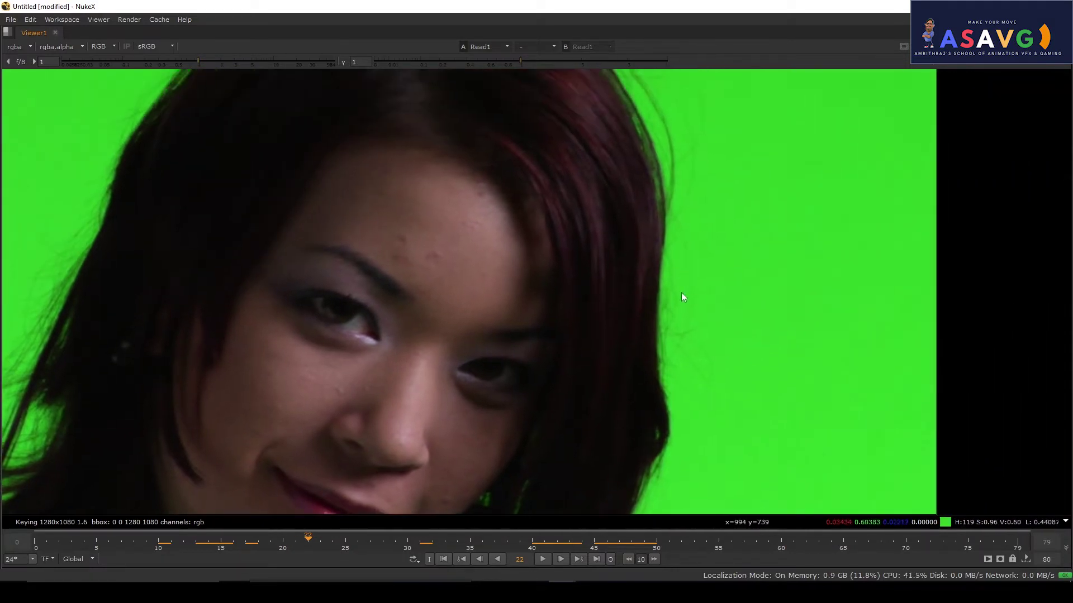
pyautogui.moveTo(410, 230); pyautogui.dragTo(672, 270)
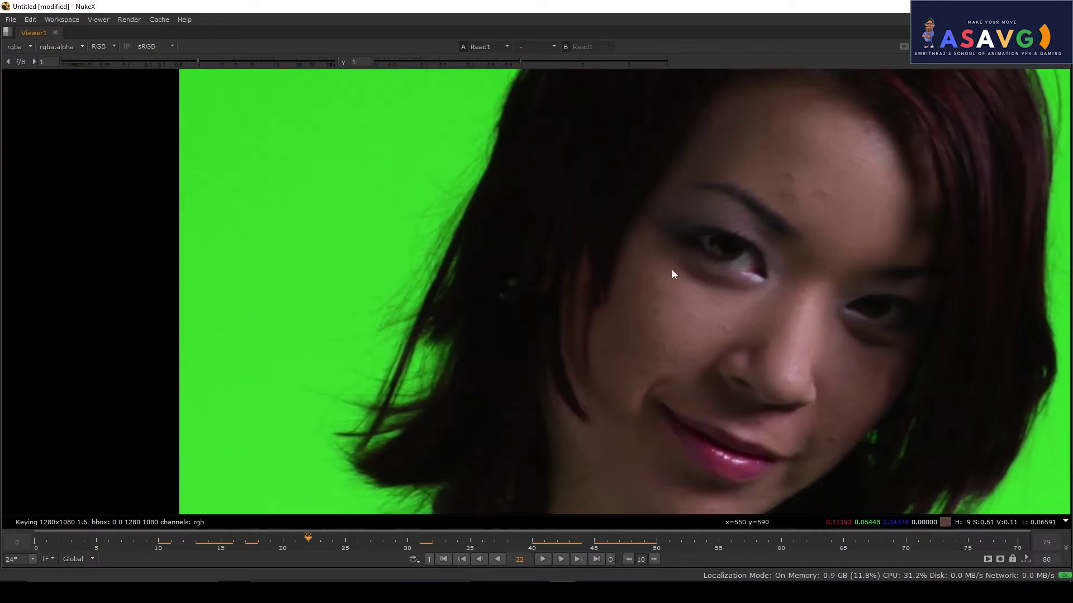
pyautogui.scroll(-2, 545, 297)
pyautogui.moveTo(528, 299); pyautogui.dragTo(458, 257)
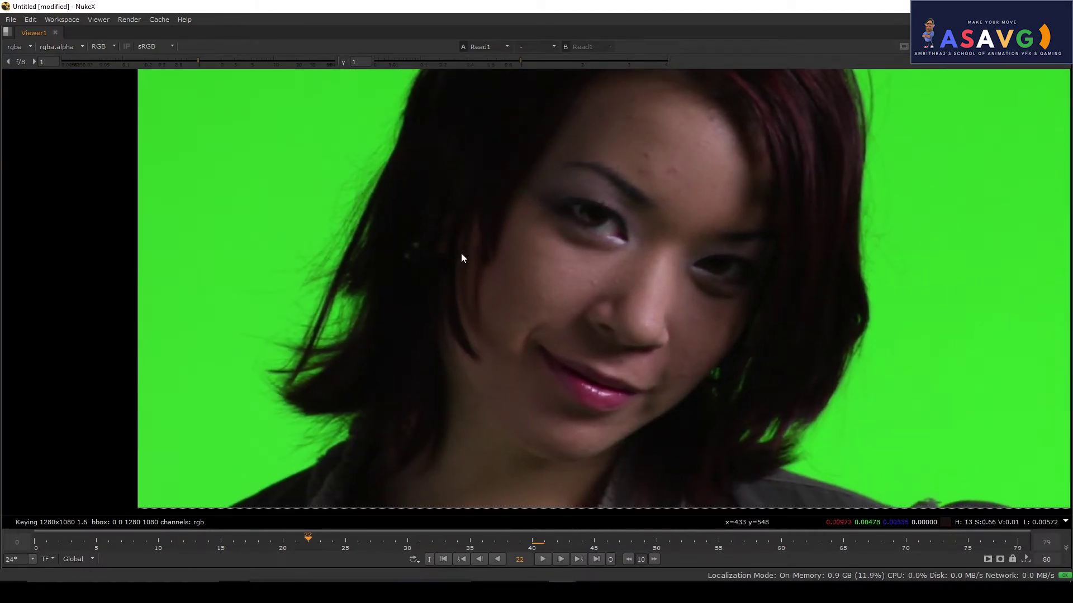
# Restore the full workspace layout and reframe the footage on the woman's face in the viewer.
pyautogui.press('space')
pyautogui.moveTo(533, 431); pyautogui.dragTo(534, 493)
pyautogui.moveTo(445, 226); pyautogui.dragTo(394, 277)
pyautogui.scroll(-2, 414, 212)
pyautogui.moveTo(418, 196); pyautogui.dragTo(409, 183)
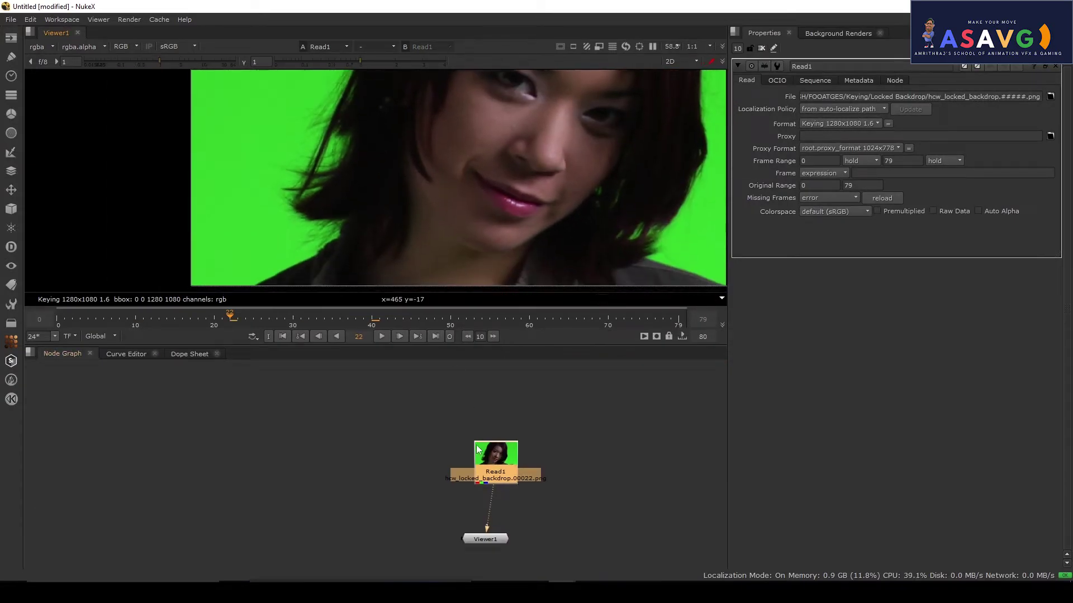
pyautogui.moveTo(480, 216); pyautogui.dragTo(490, 252)
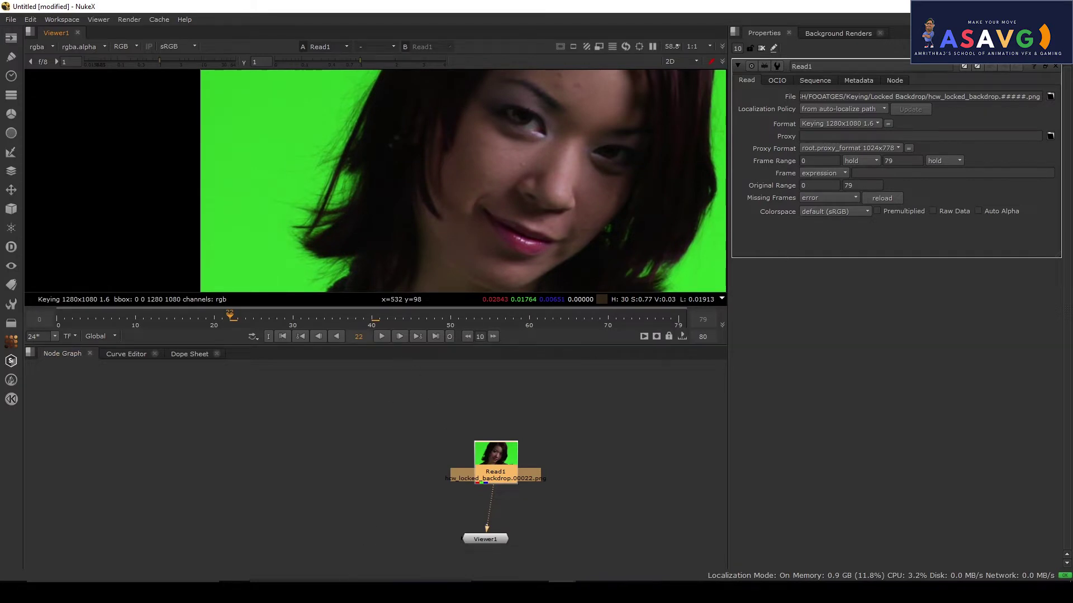
# Add a Primatte keyer node between Read1 and Viewer1 in the node graph.
pyautogui.moveTo(461, 532); pyautogui.dragTo(434, 461)
pyautogui.click(315, 590)
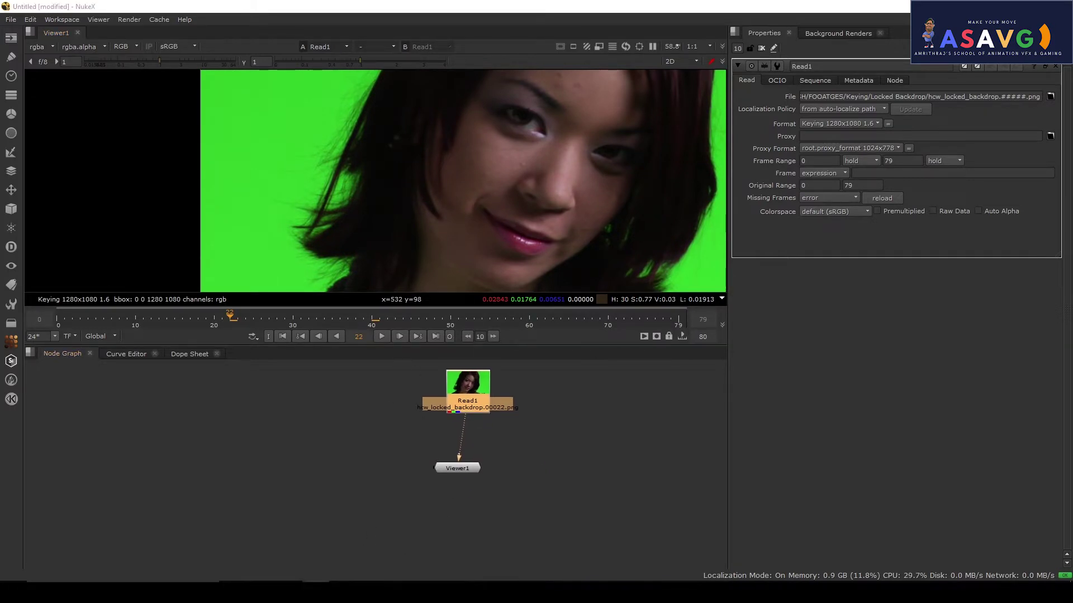
pyautogui.scroll(4, 425, 491)
pyautogui.press('Tab')
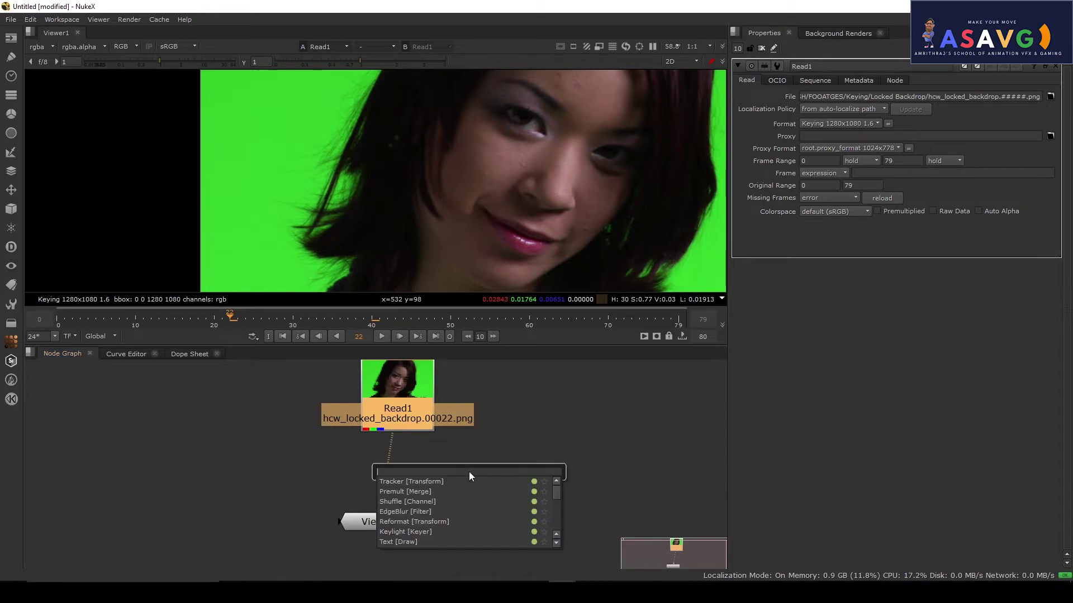
pyautogui.write('pri')
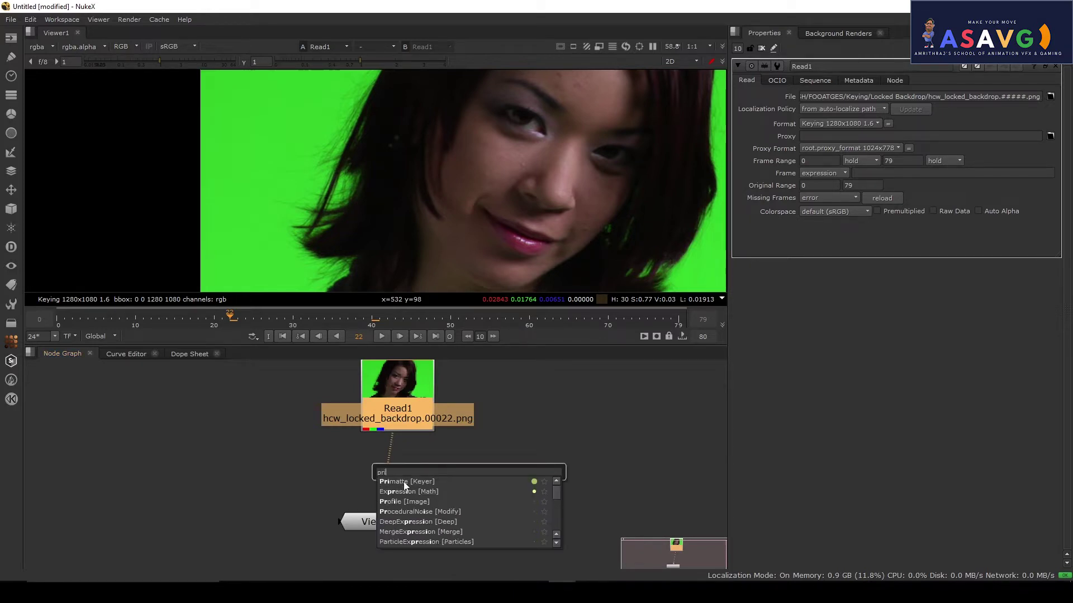
pyautogui.click(405, 484)
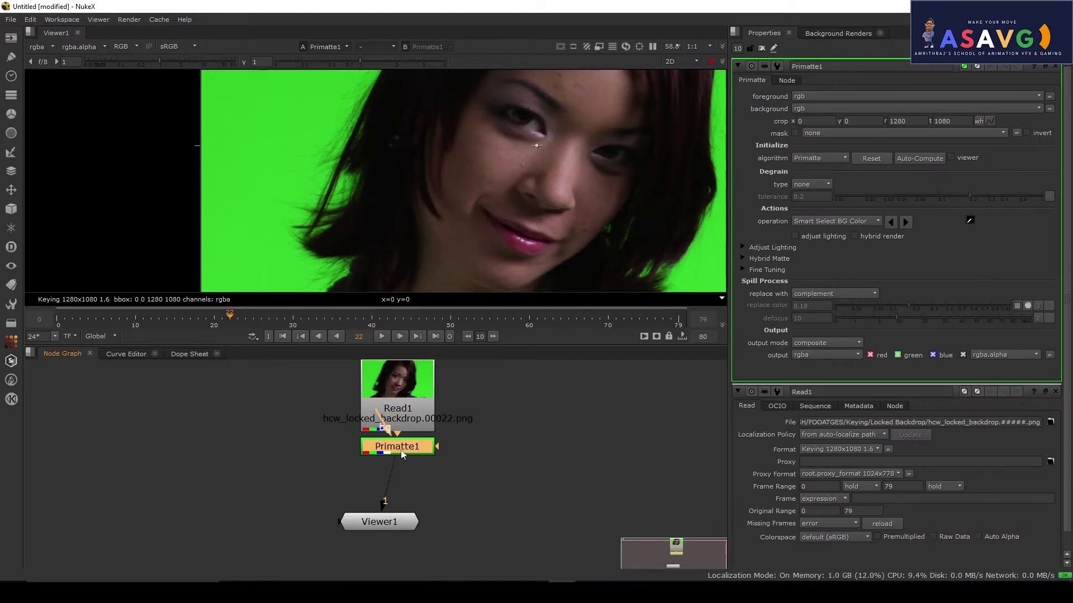
# Pull the Primatte node out of the tree, examine its bg and fg inputs up close, and delete it.
pyautogui.moveTo(398, 441); pyautogui.dragTo(488, 499)
pyautogui.click(474, 490)
pyautogui.scroll(1, 447, 491)
pyautogui.press('space')
pyautogui.scroll(3, 464, 494)
pyautogui.moveTo(461, 444); pyautogui.dragTo(731, 438)
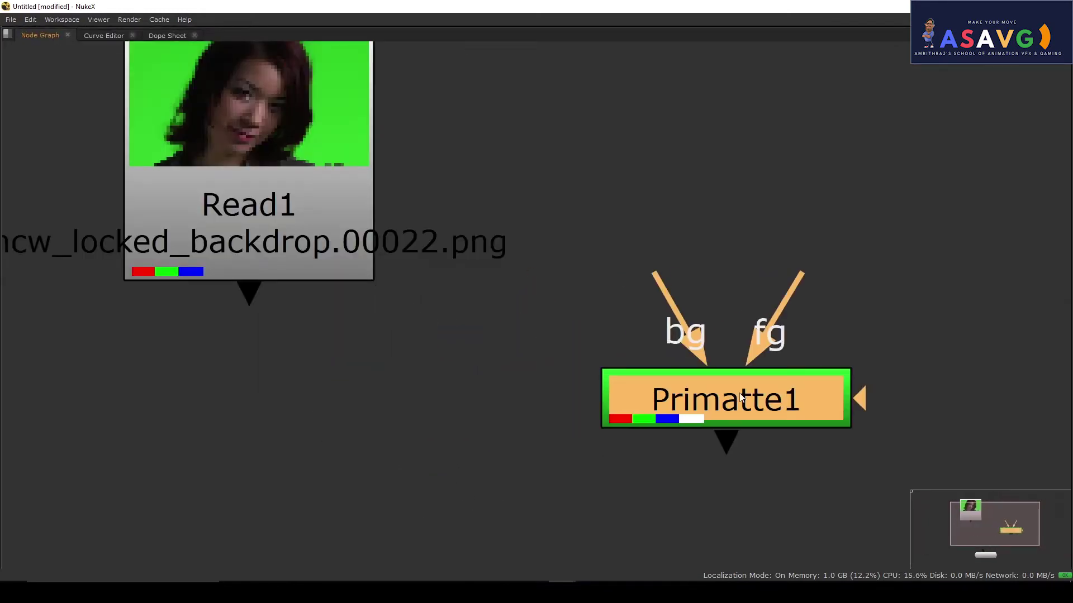
pyautogui.scroll(-3, 749, 384)
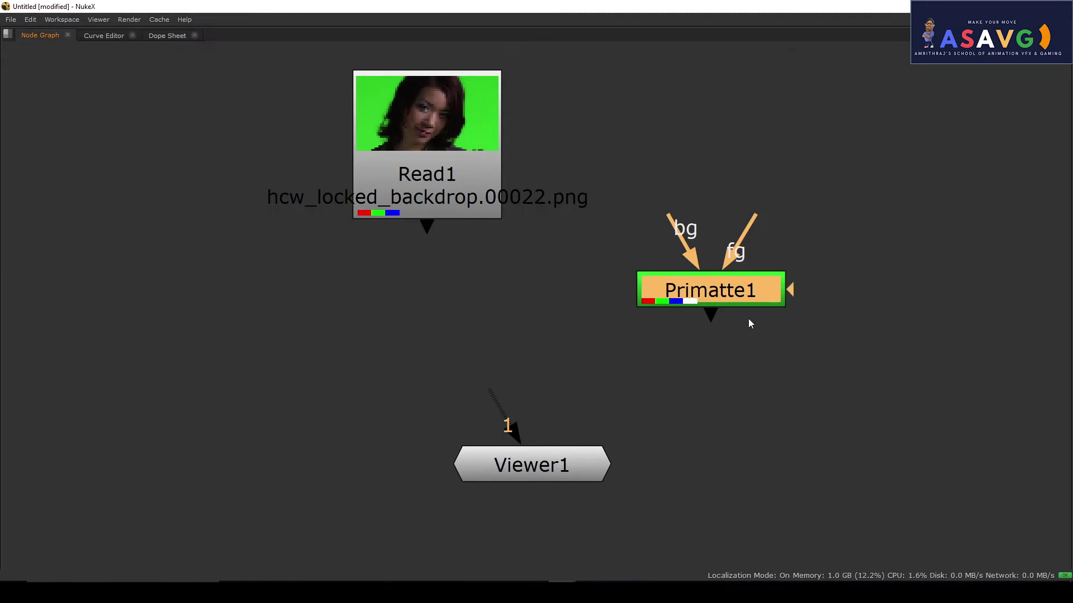
pyautogui.press('Delete')
# Add a Primatte keyer fed by Read1 through its fg input and place it below the Read node.
pyautogui.click(456, 204)
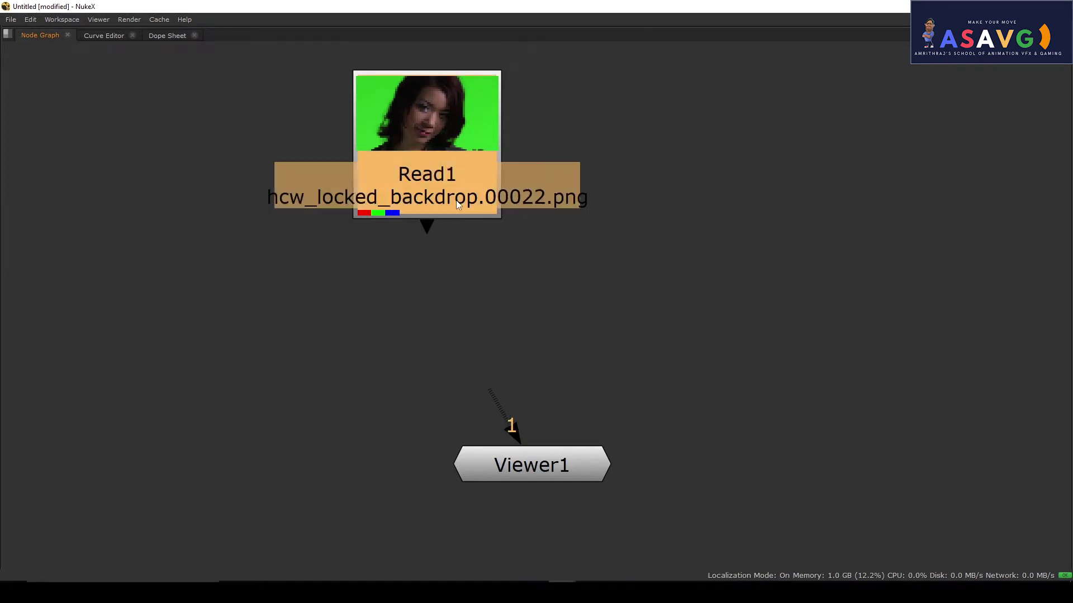
pyautogui.press('Tab')
pyautogui.write('p')
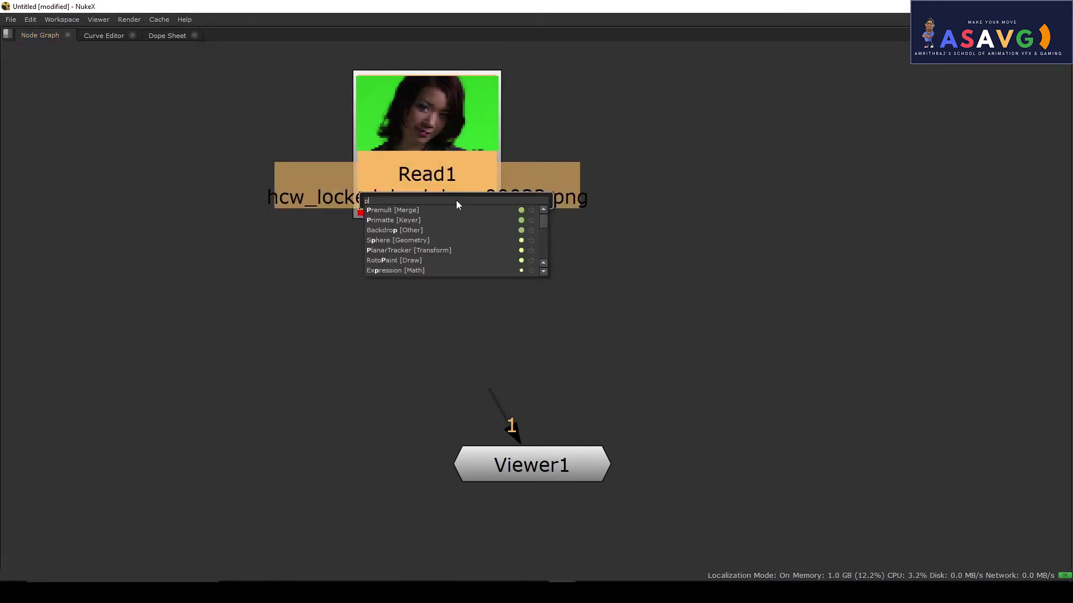
pyautogui.write('rim')
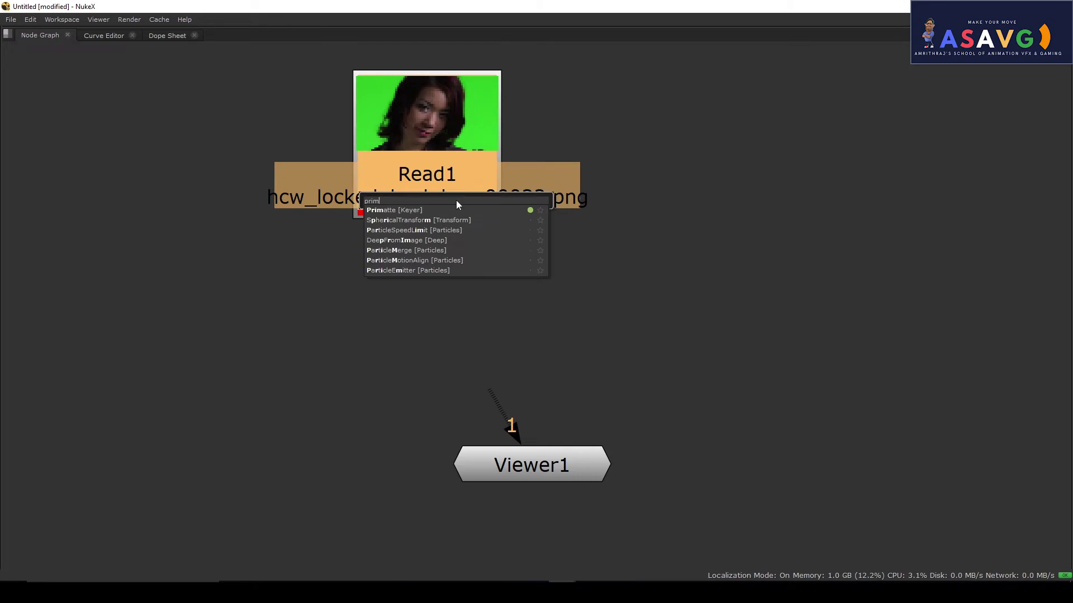
pyautogui.click(400, 211)
pyautogui.moveTo(443, 251); pyautogui.dragTo(428, 356)
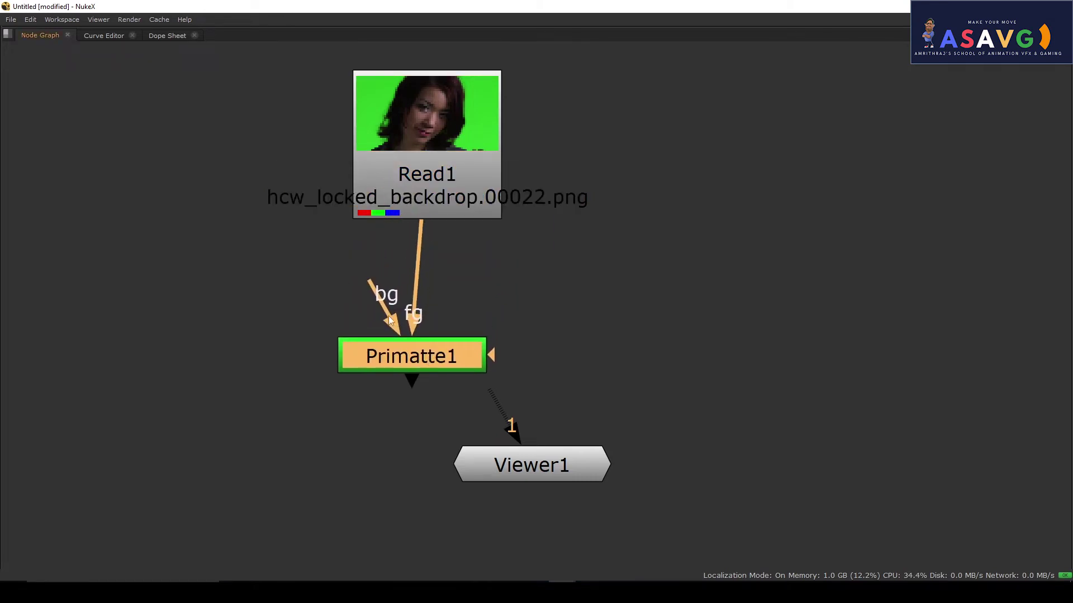
# Move Viewer1 below Primatte1, connect it to the keyer's output and return to the full workspace layout.
pyautogui.moveTo(494, 478); pyautogui.dragTo(411, 533)
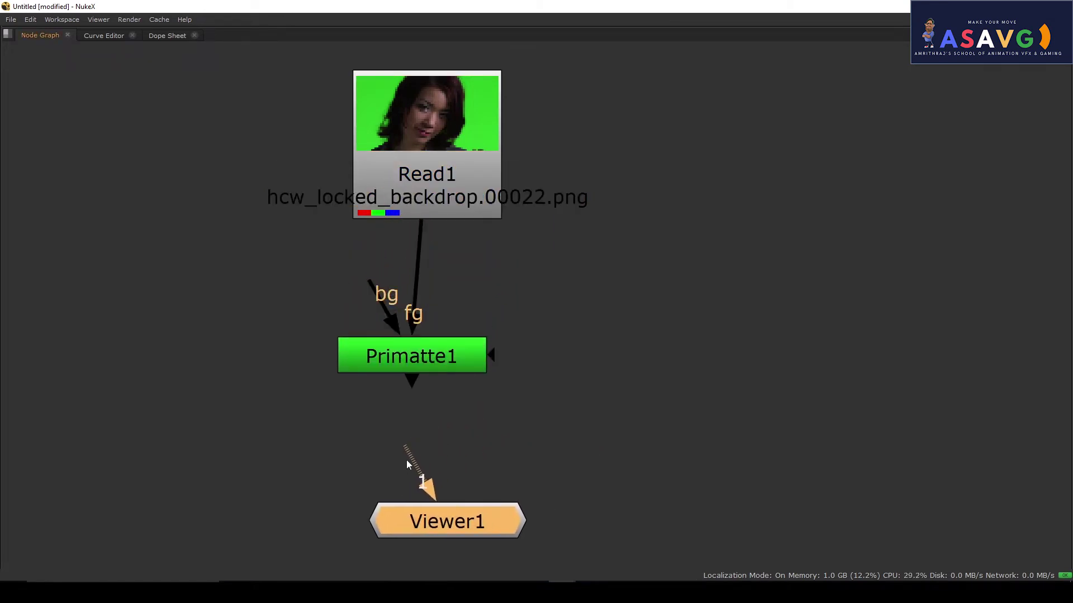
pyautogui.moveTo(407, 460); pyautogui.dragTo(427, 358)
pyautogui.press('space')
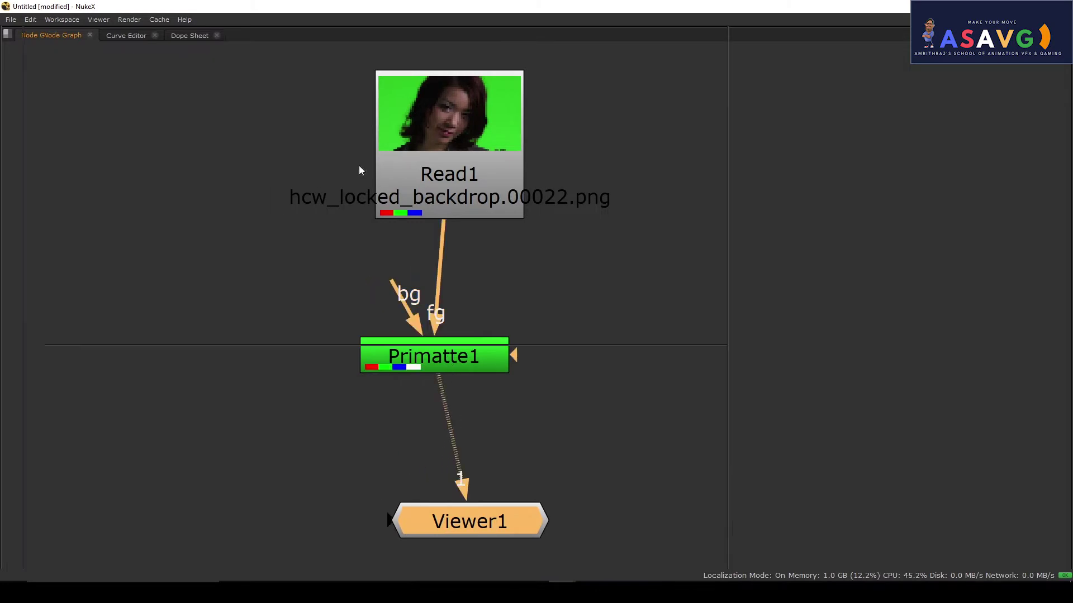
pyautogui.scroll(-5, 415, 173)
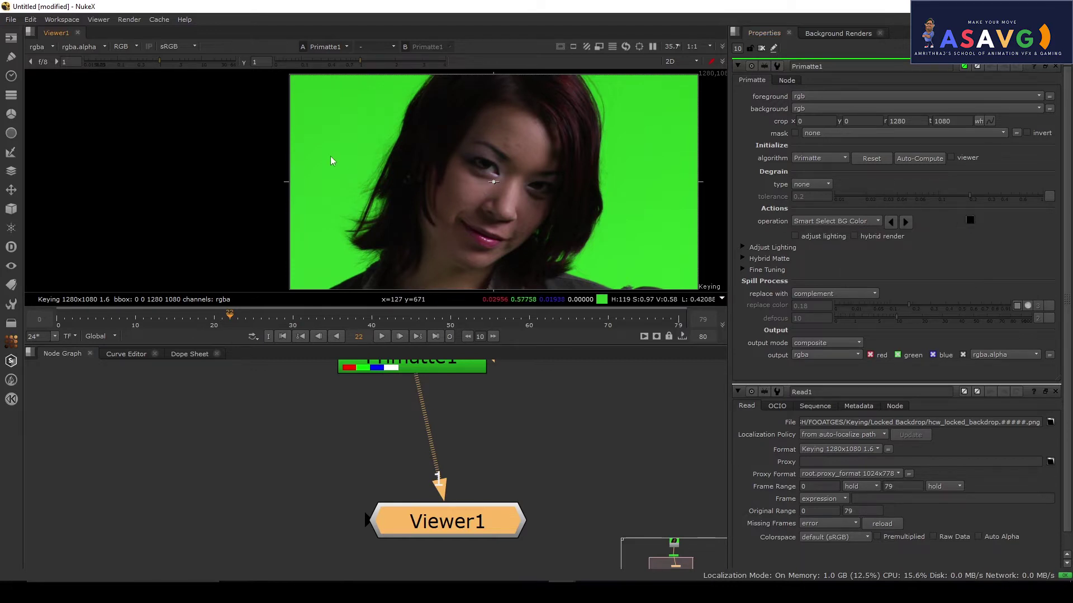
# Undo the viewer's connection, reconnect Viewer1 to Primatte1's output and fit the whole footage frame in view.
pyautogui.hotkey('ctrl', 'z')
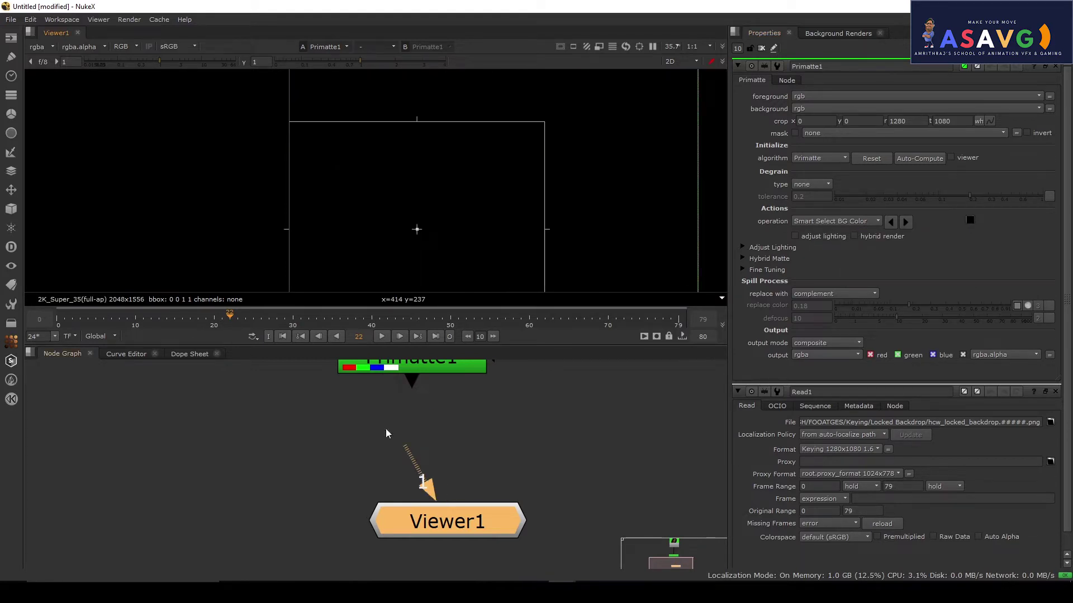
pyautogui.moveTo(401, 461); pyautogui.dragTo(424, 383)
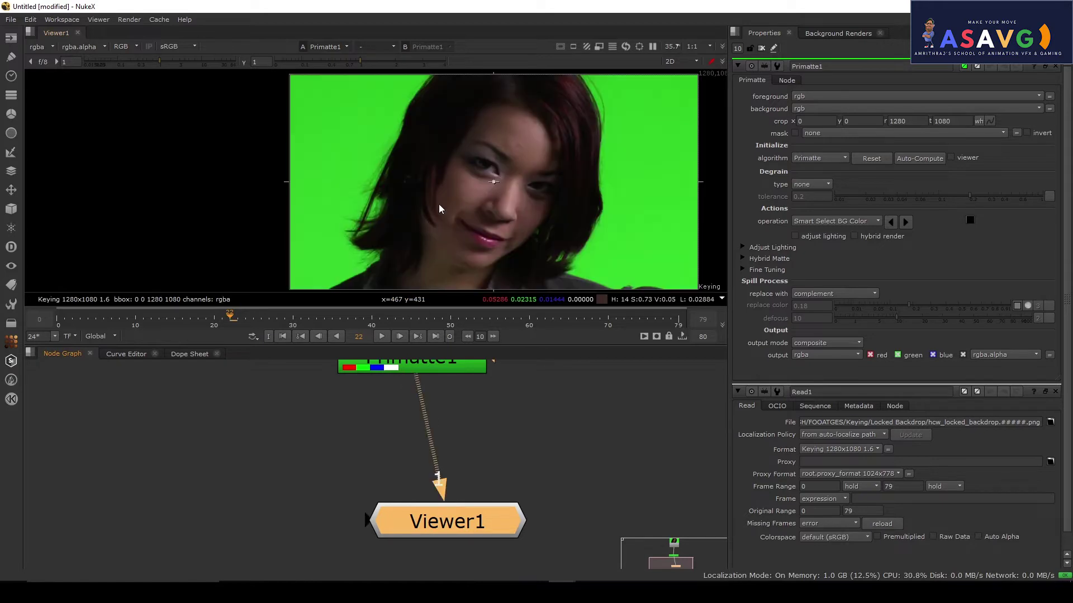
pyautogui.scroll(-2, 438, 203)
pyautogui.moveTo(505, 207); pyautogui.dragTo(437, 216)
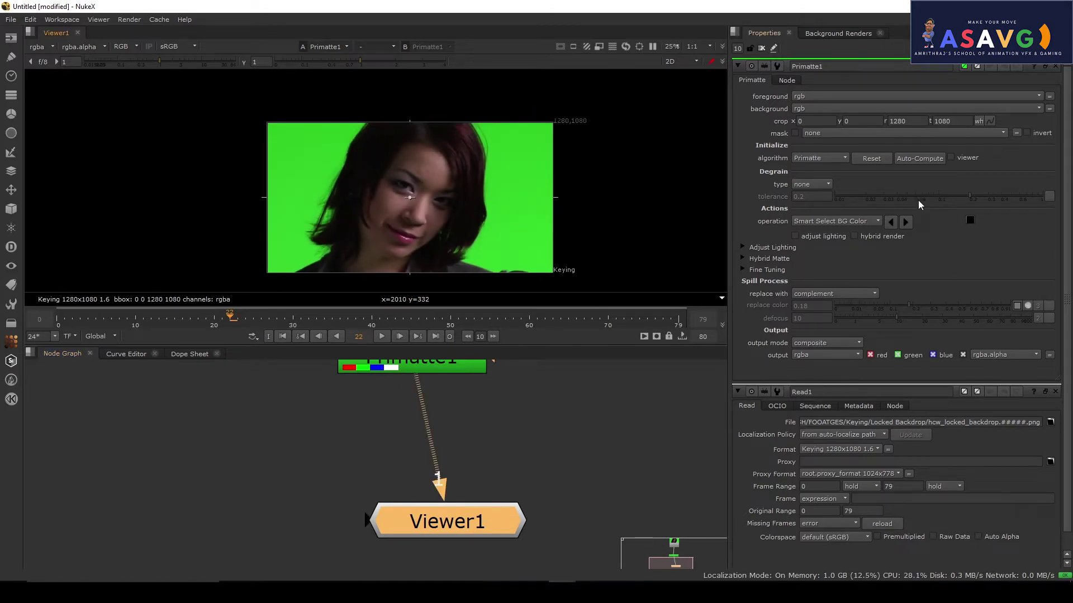
# Try initializing the Primatte key on the green screen shot with Auto-Compute.
pyautogui.click(970, 220)
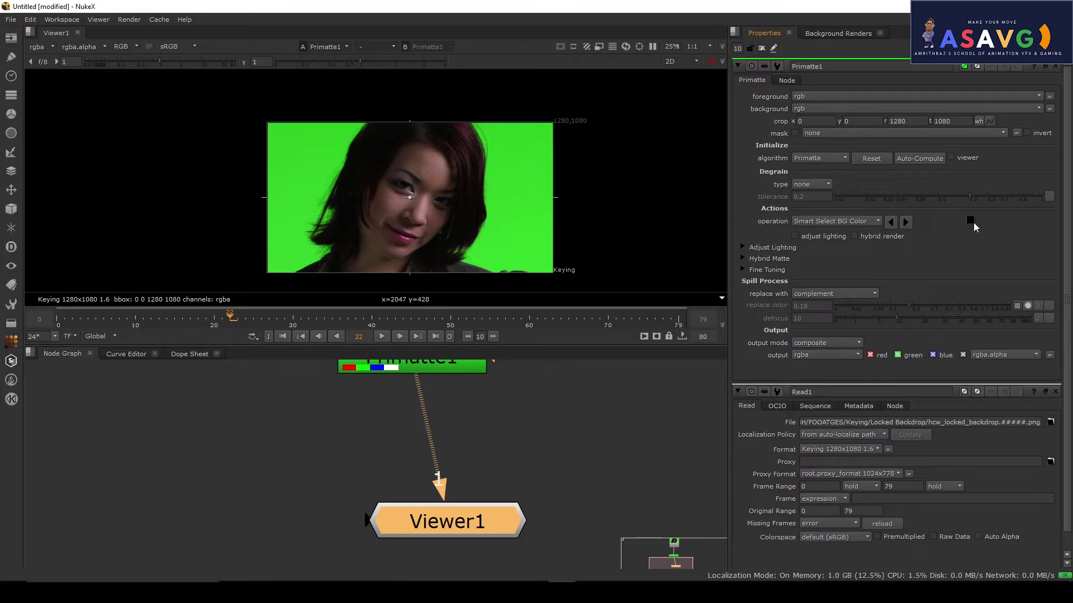
pyautogui.moveTo(410, 214); pyautogui.dragTo(484, 182)
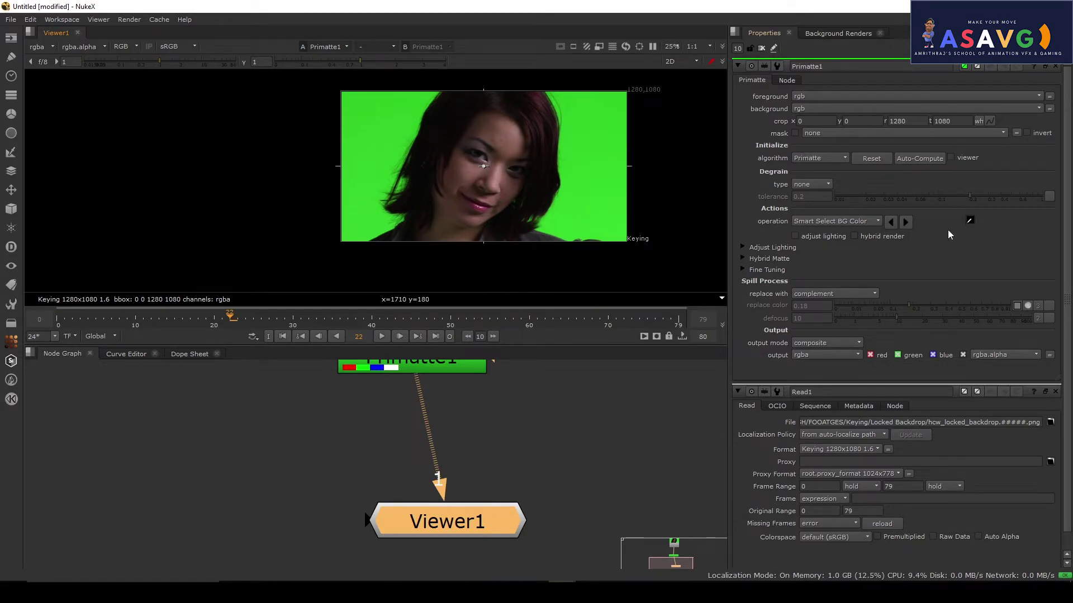
pyautogui.scroll(2, 578, 213)
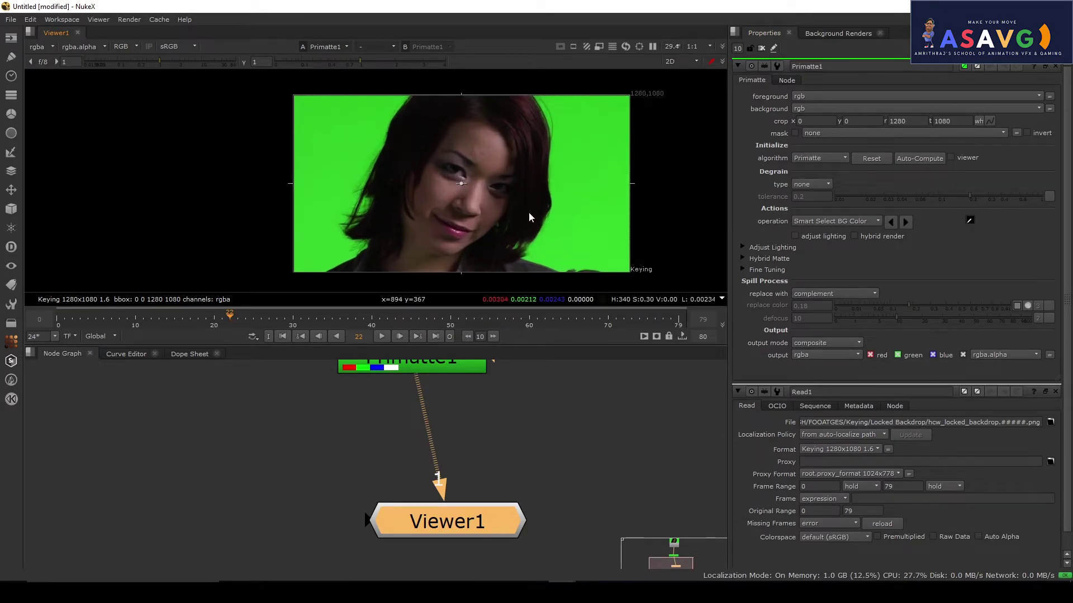
pyautogui.click(912, 159)
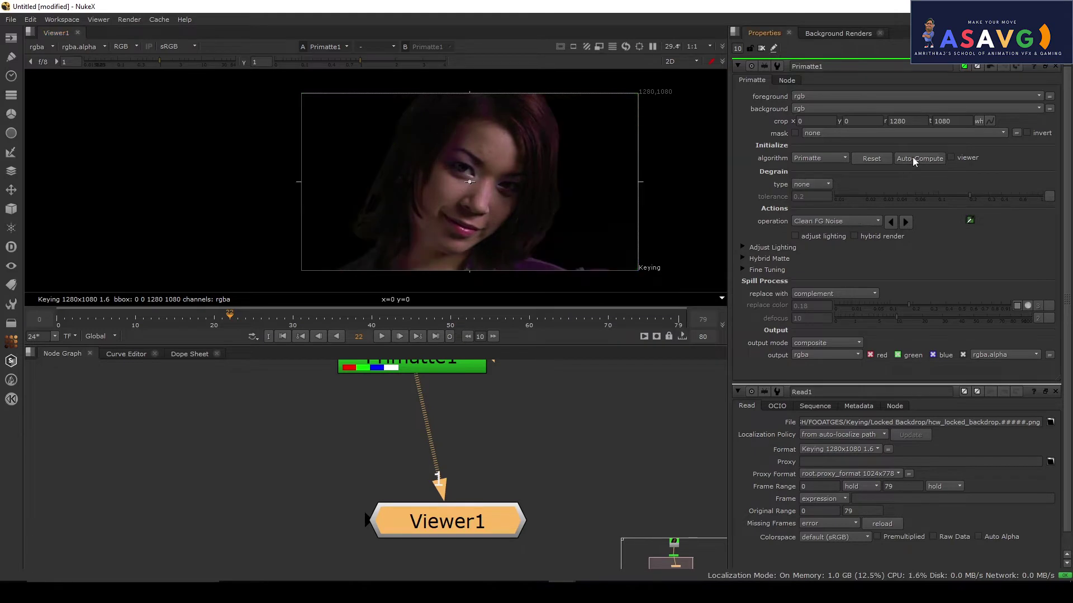
# Examine the auto-computed key up close around the face, hair and jacket in the enlarged viewer.
pyautogui.scroll(5, 461, 160)
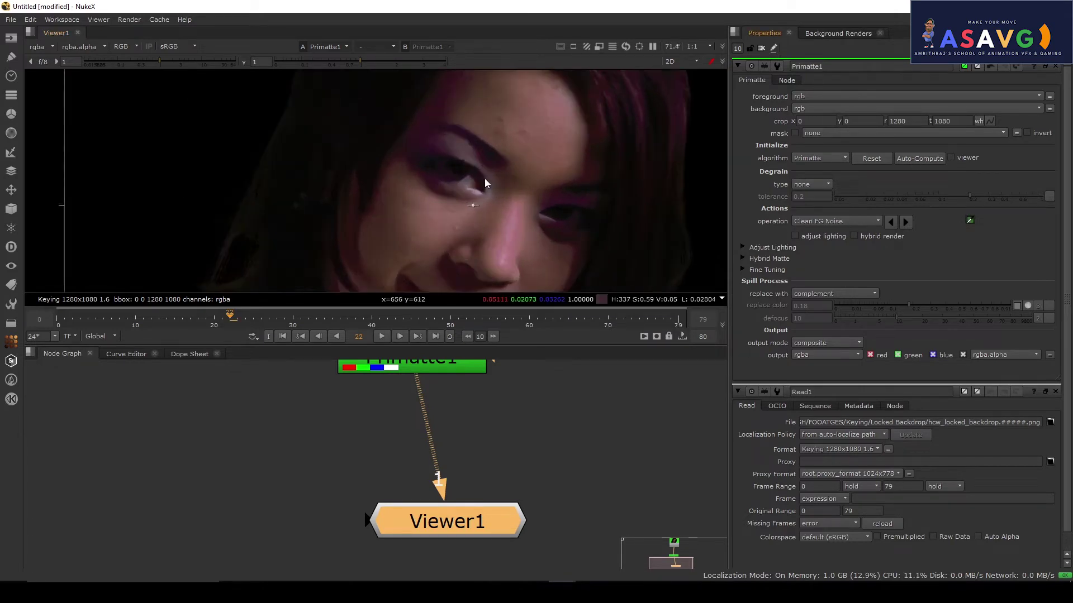
pyautogui.scroll(-3, 484, 178)
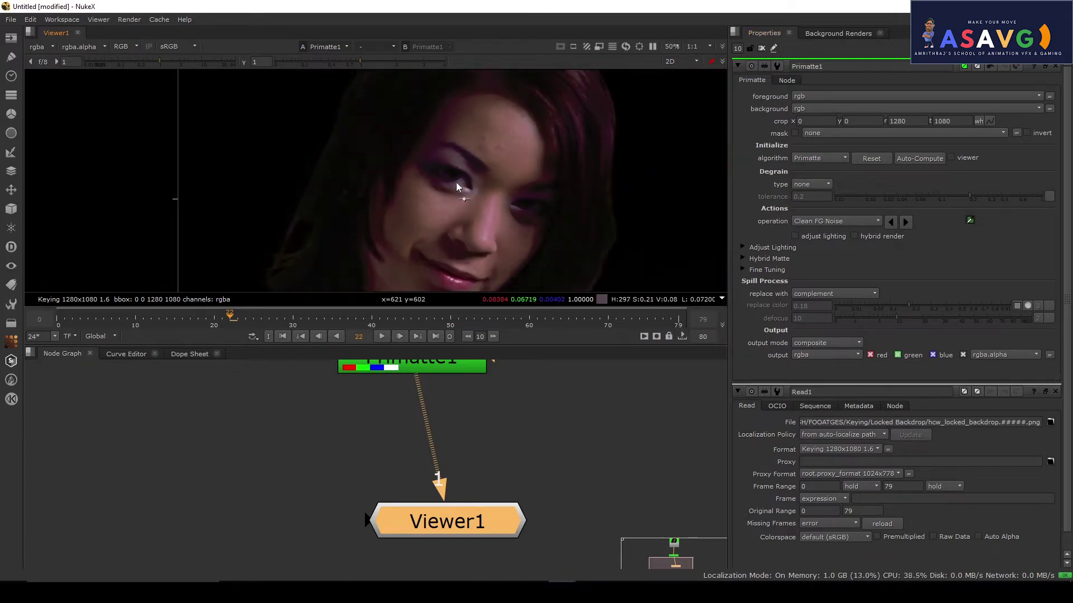
pyautogui.scroll(-2, 456, 182)
pyautogui.scroll(2, 466, 244)
pyautogui.press('space')
pyautogui.scroll(3, 497, 330)
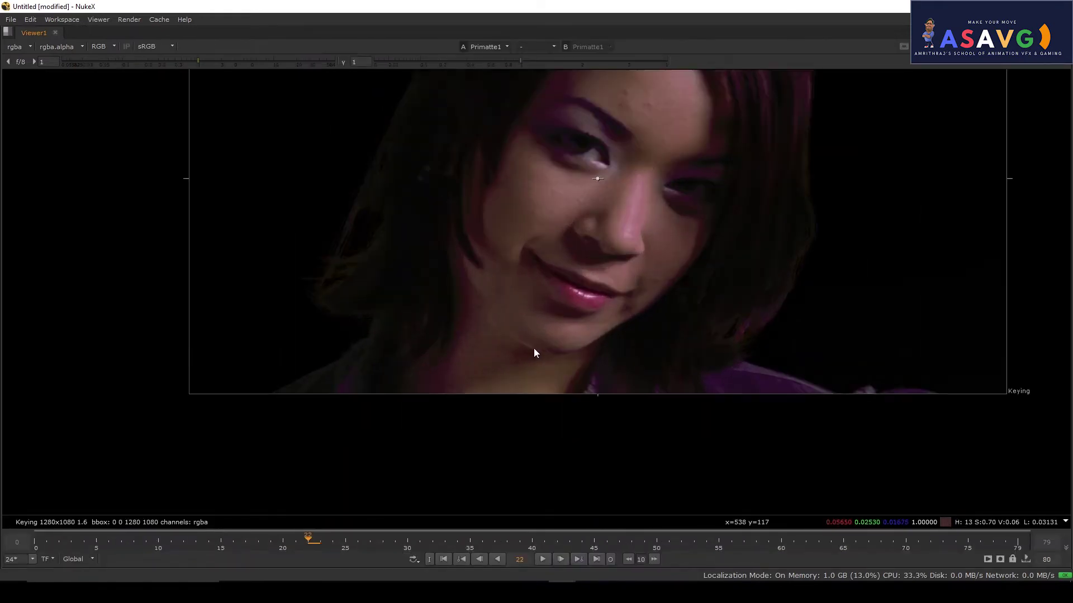
pyautogui.moveTo(588, 358); pyautogui.dragTo(599, 390)
pyautogui.scroll(2, 490, 396)
pyautogui.moveTo(560, 335); pyautogui.dragTo(403, 354)
pyautogui.moveTo(447, 315); pyautogui.dragTo(448, 368)
pyautogui.moveTo(444, 189); pyautogui.dragTo(447, 273)
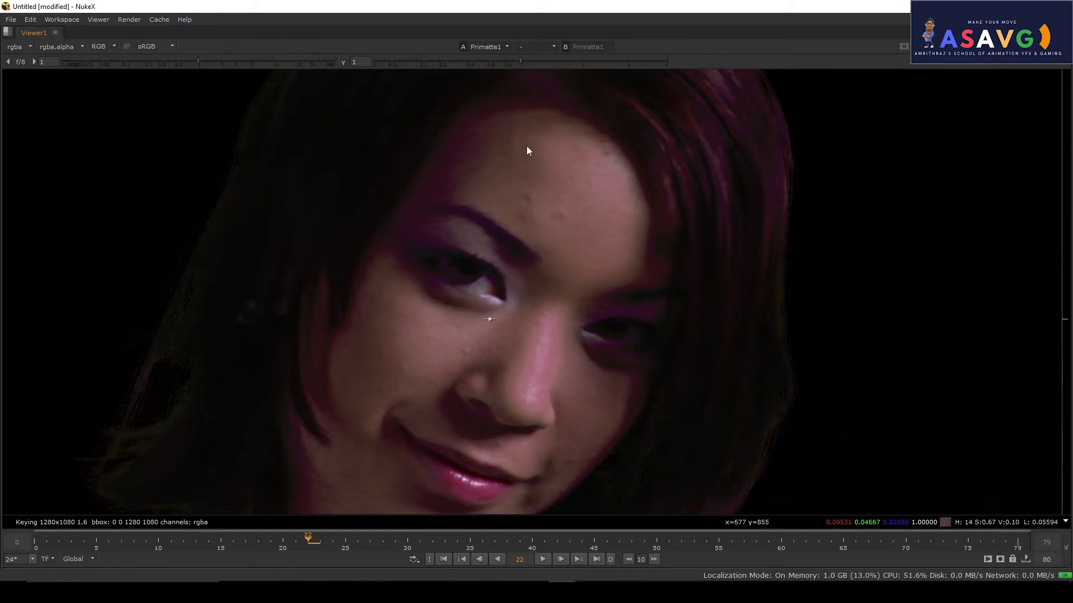
pyautogui.moveTo(551, 383); pyautogui.dragTo(546, 85)
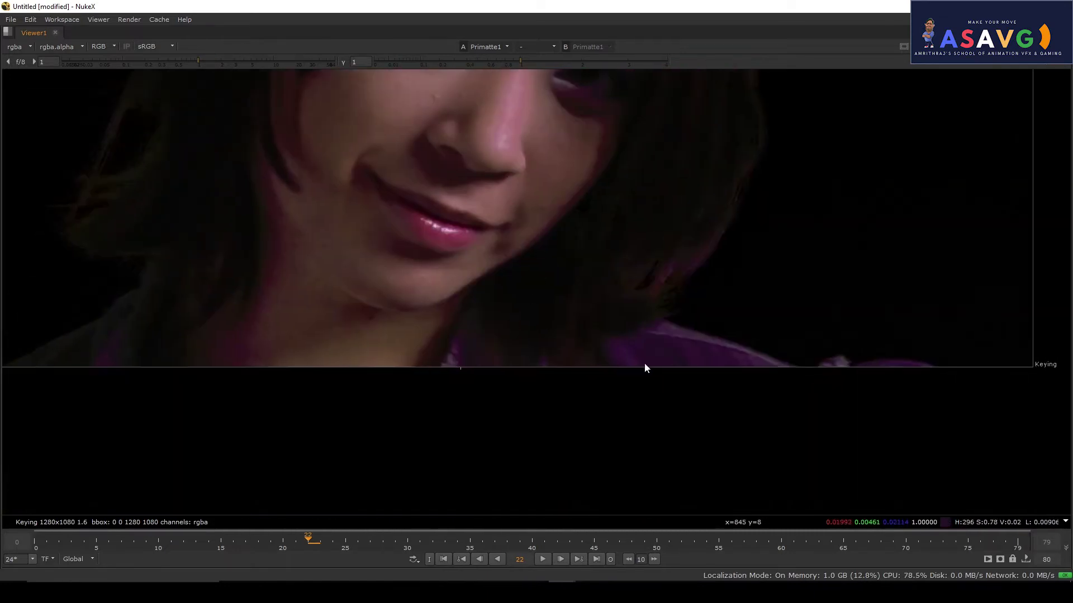
pyautogui.press('space')
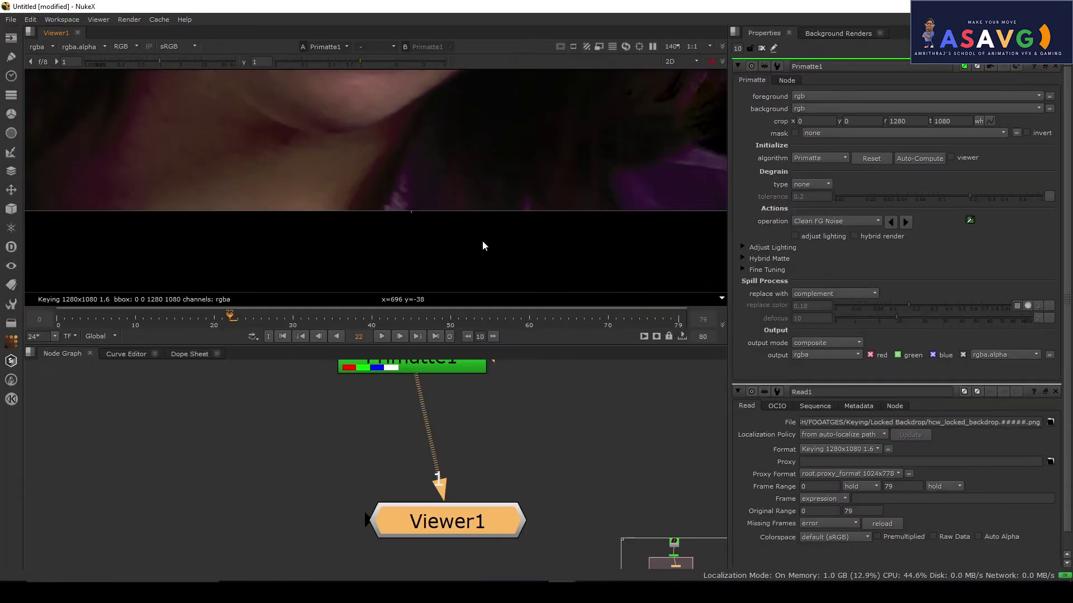
# Undo the Auto-Compute changes on Primatte1.
pyautogui.scroll(-5, 474, 219)
pyautogui.hotkey('ctrl', 'z')
pyautogui.hotkey('ctrl', 'z')
pyautogui.hotkey('ctrl', 'z')
pyautogui.scroll(-3, 474, 209)
# Key out the green backdrop by sampling it beside the woman's hair with Primatte's Smart Select BG Color operation.
pyautogui.moveTo(468, 209); pyautogui.dragTo(493, 249)
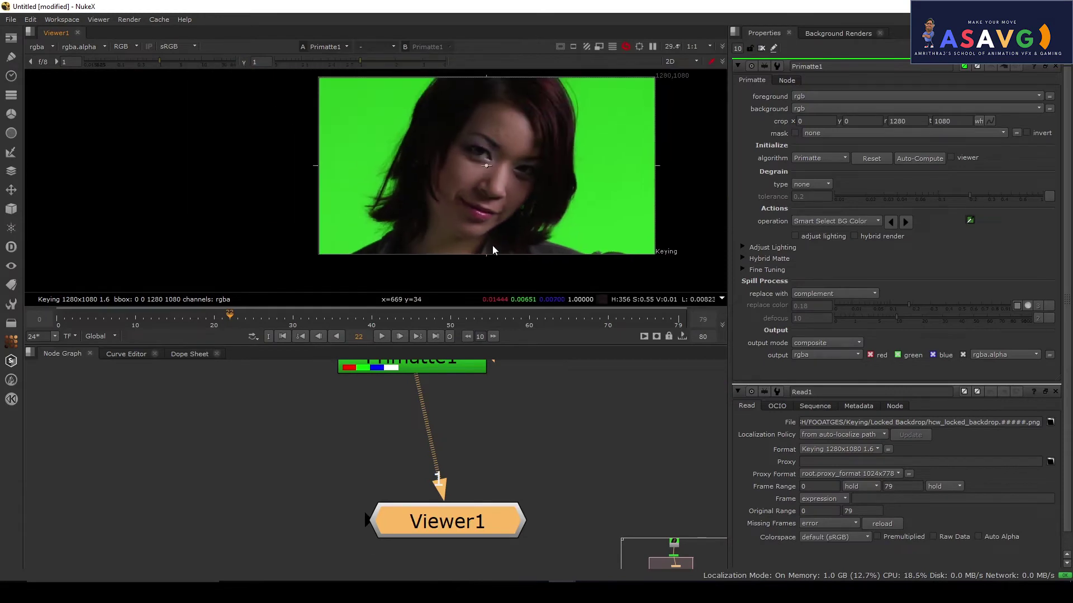
pyautogui.click(971, 222)
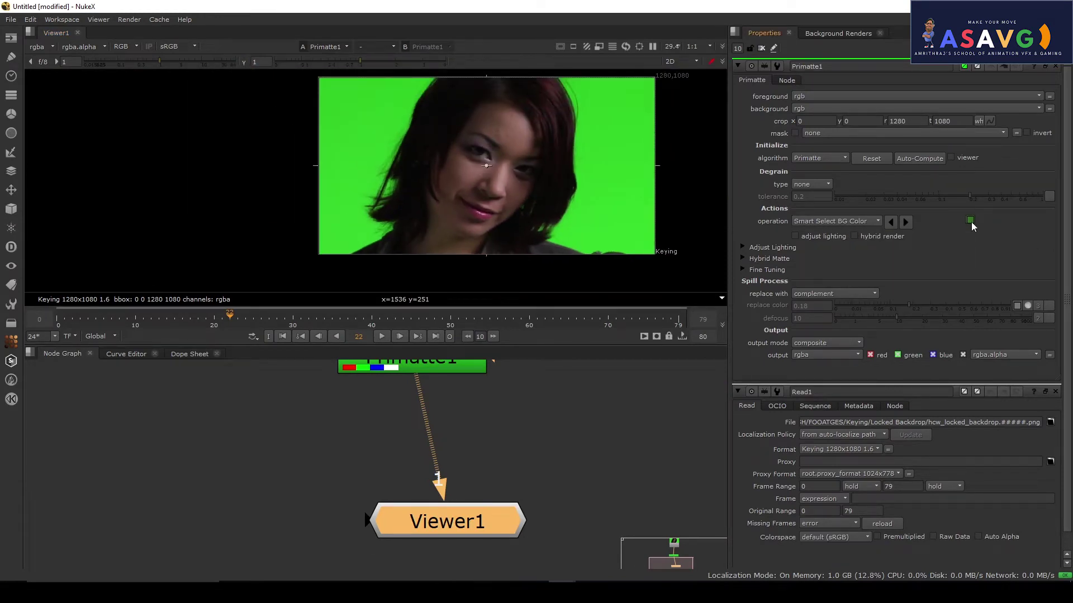
pyautogui.keyDown('ctrl'); pyautogui.click(642, 209); pyautogui.keyUp('ctrl')
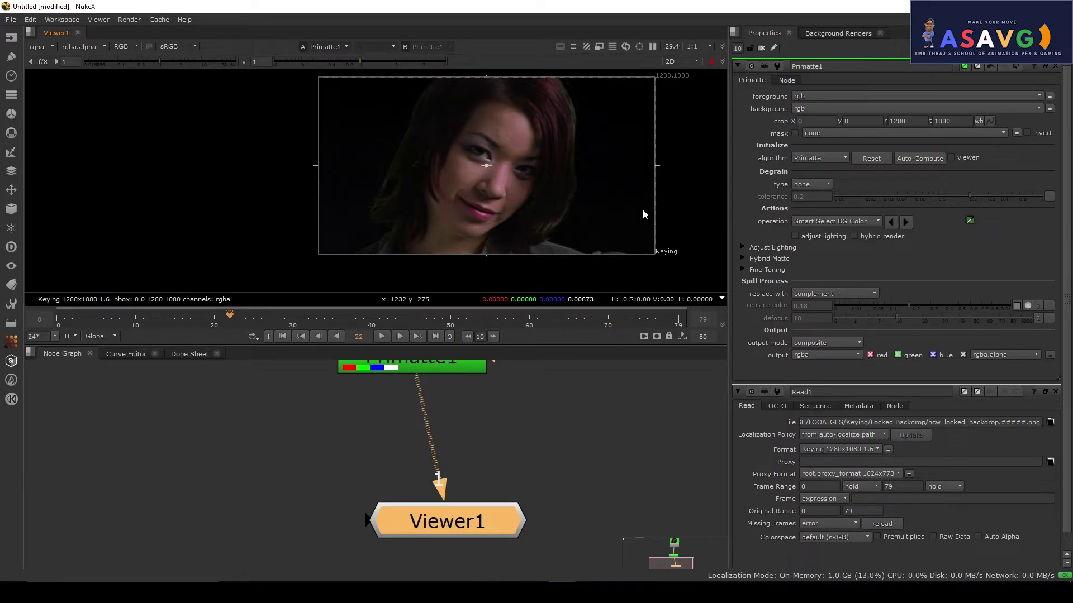
# Examine the sampled key on the face, lips and jacket in the enlarged viewer.
pyautogui.scroll(3, 503, 202)
pyautogui.scroll(2, 528, 234)
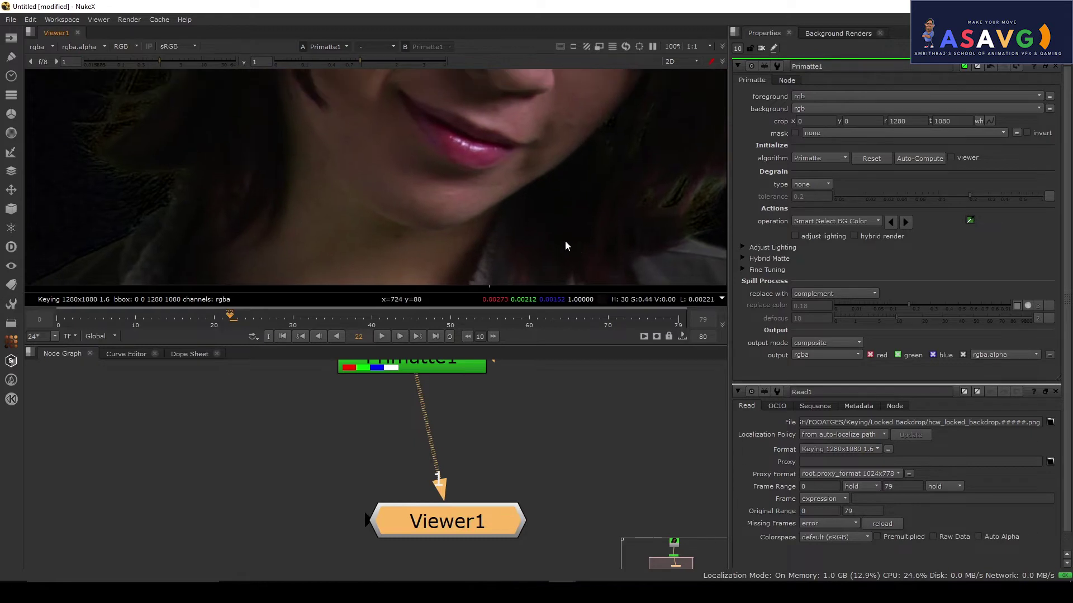
pyautogui.press('space')
pyautogui.scroll(2, 648, 361)
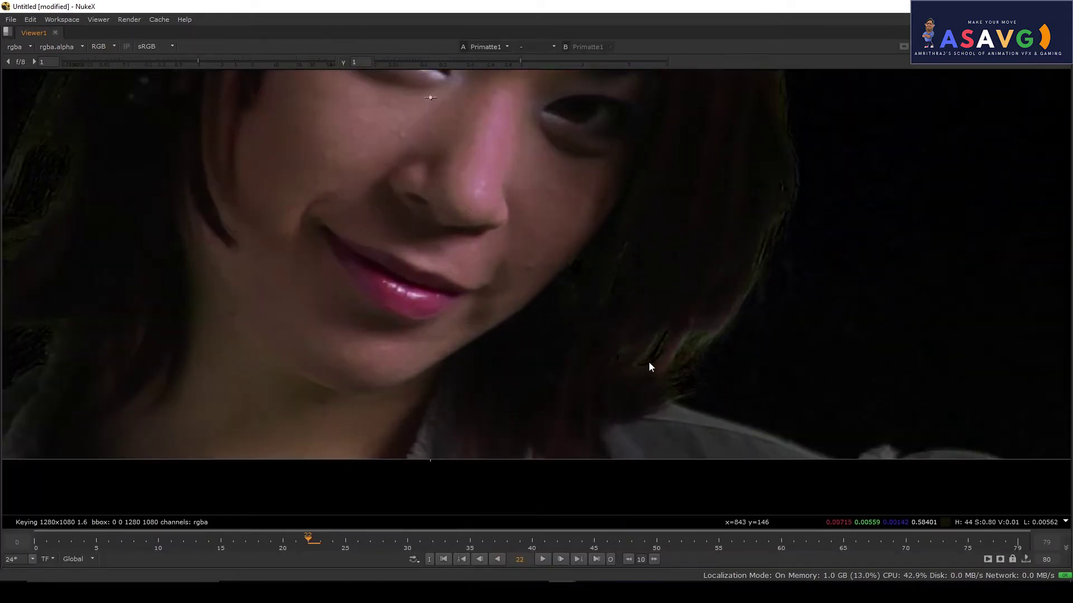
pyautogui.moveTo(374, 229); pyautogui.dragTo(439, 346)
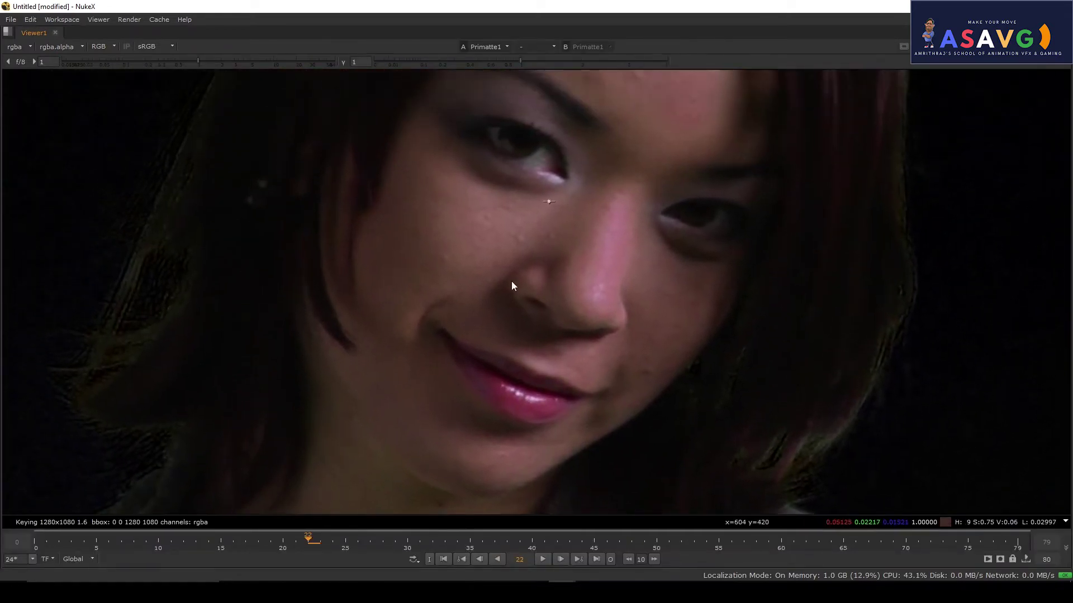
pyautogui.moveTo(511, 281); pyautogui.dragTo(495, 356)
pyautogui.scroll(-4, 625, 320)
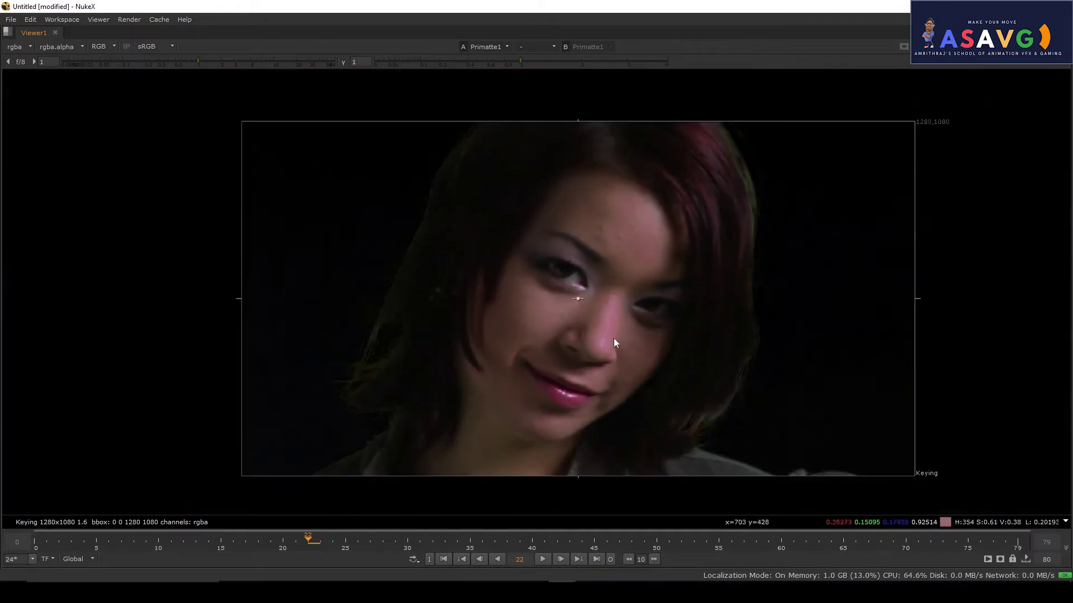
# Inspect the keyed hair edges on both sides of the head up close, and review the frame as a whole.
pyautogui.scroll(1, 555, 198)
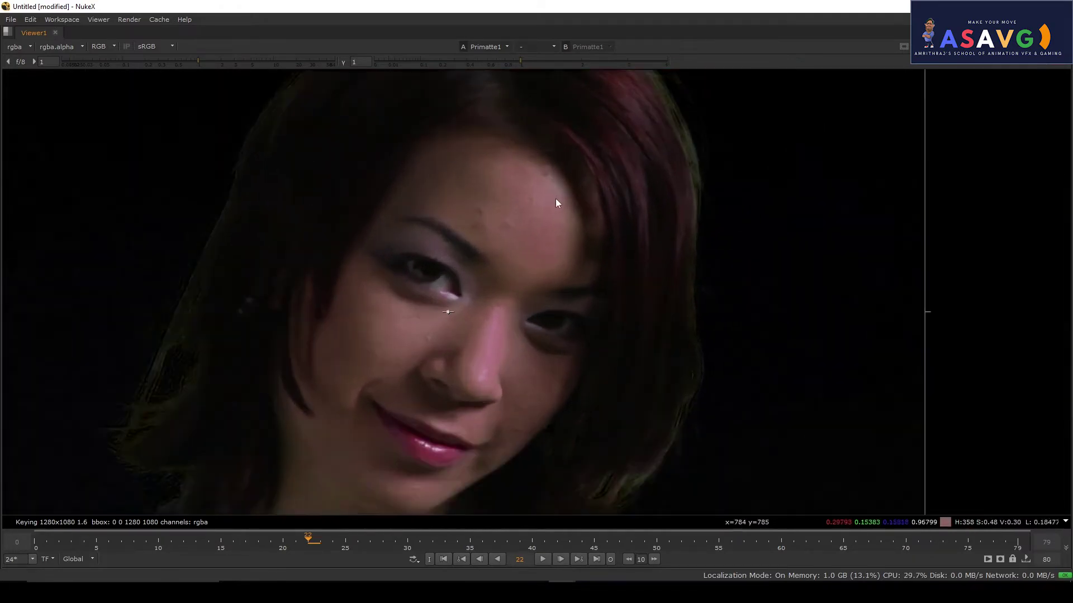
pyautogui.scroll(2, 602, 189)
pyautogui.scroll(-1, 685, 190)
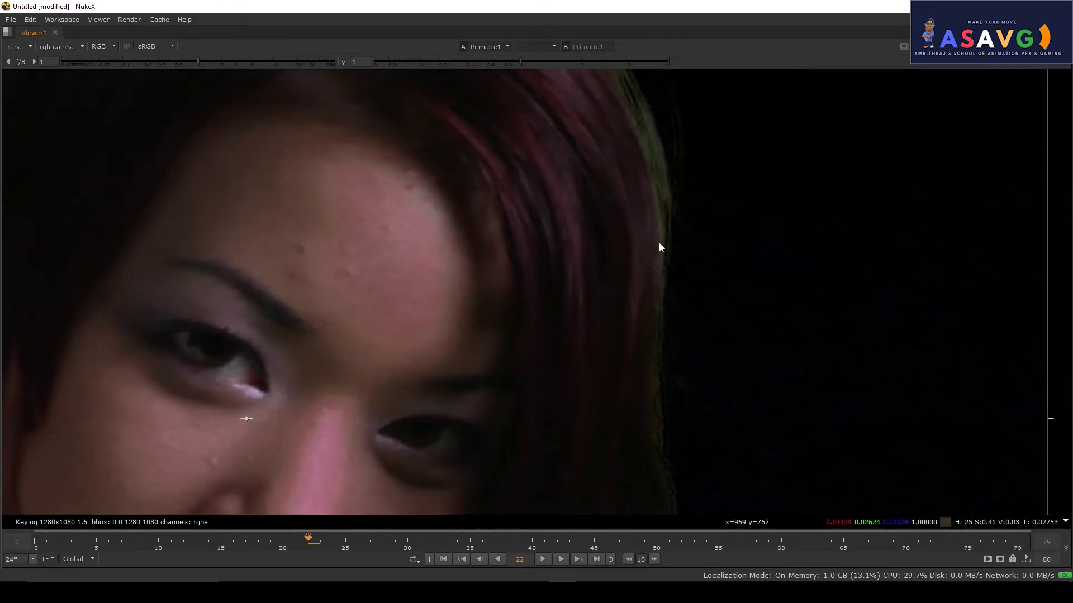
pyautogui.moveTo(676, 462); pyautogui.dragTo(784, 289)
pyautogui.moveTo(676, 460); pyautogui.dragTo(819, 228)
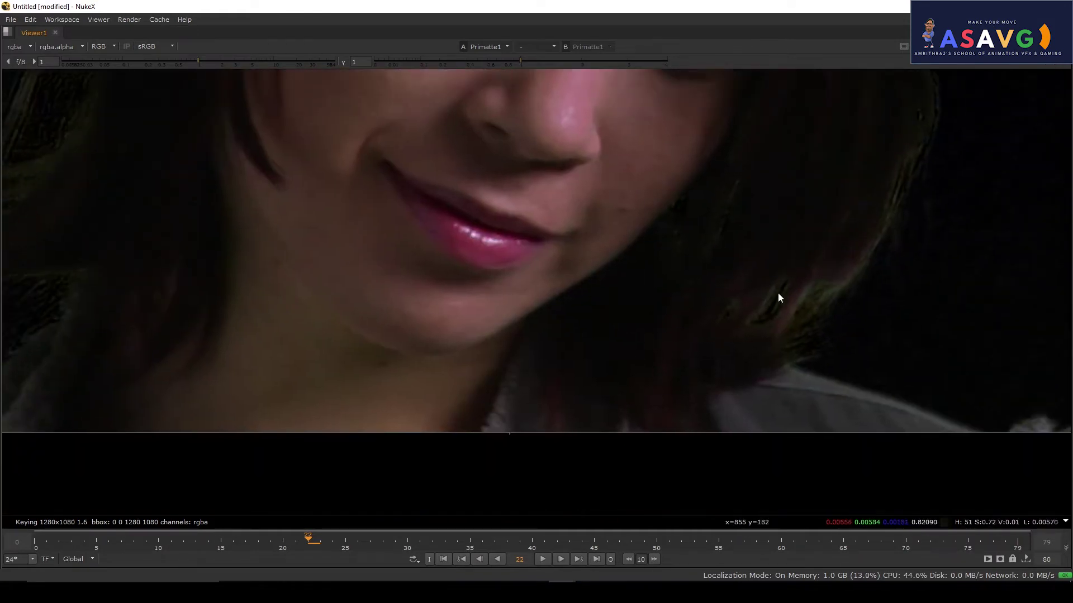
pyautogui.moveTo(459, 340); pyautogui.dragTo(693, 463)
pyautogui.moveTo(394, 346); pyautogui.dragTo(472, 495)
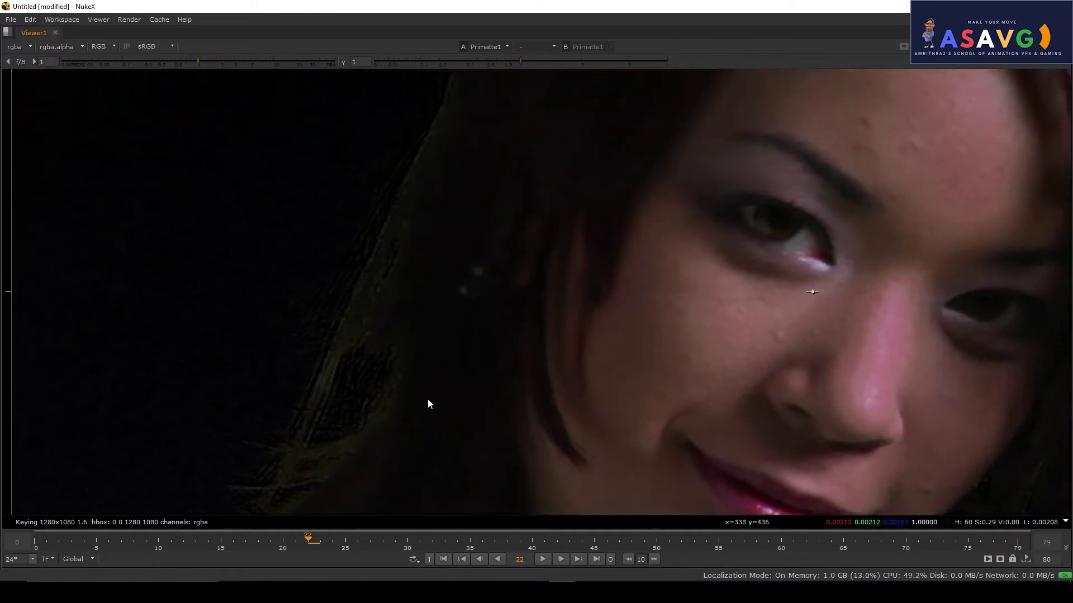
pyautogui.moveTo(504, 237); pyautogui.dragTo(391, 325)
pyautogui.moveTo(467, 316); pyautogui.dragTo(257, 237)
pyautogui.press('space')
pyautogui.moveTo(402, 220); pyautogui.dragTo(388, 260)
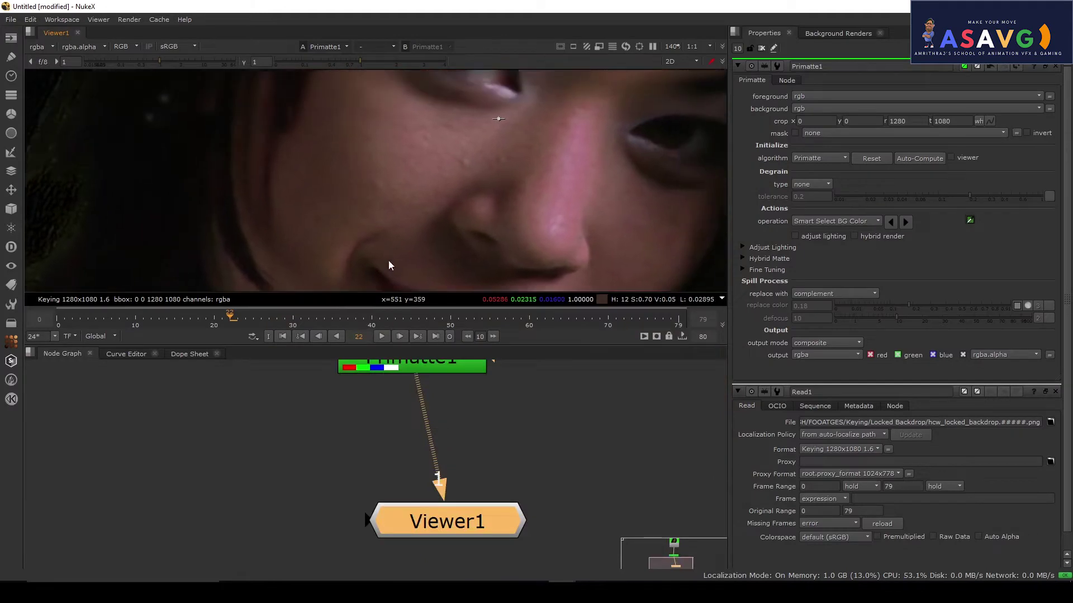
pyautogui.press('space')
pyautogui.scroll(-3, 397, 226)
pyautogui.moveTo(439, 286); pyautogui.dragTo(484, 254)
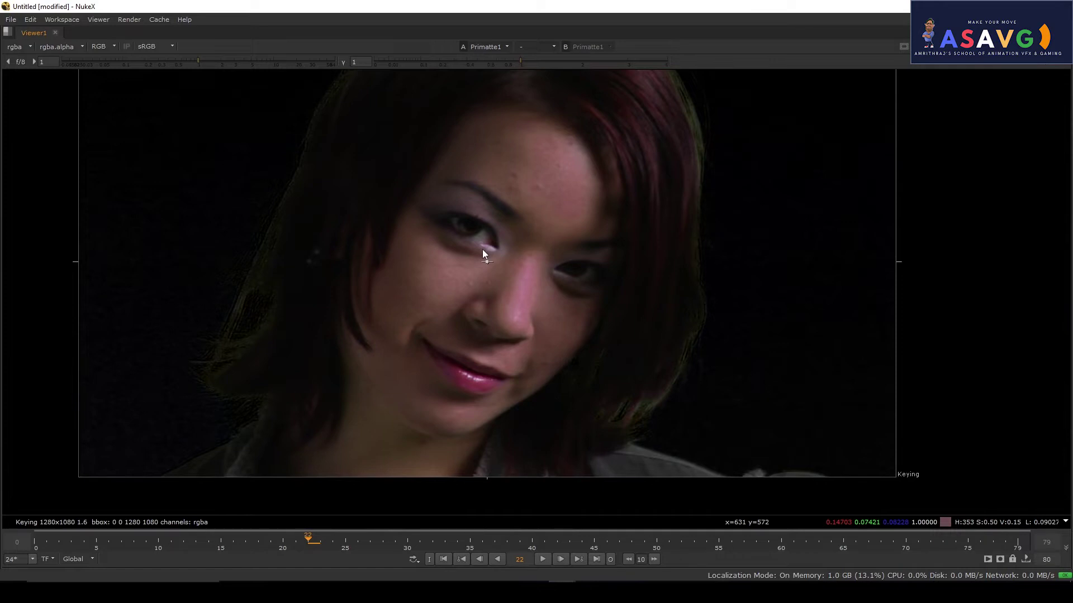
pyautogui.moveTo(492, 249); pyautogui.dragTo(548, 264)
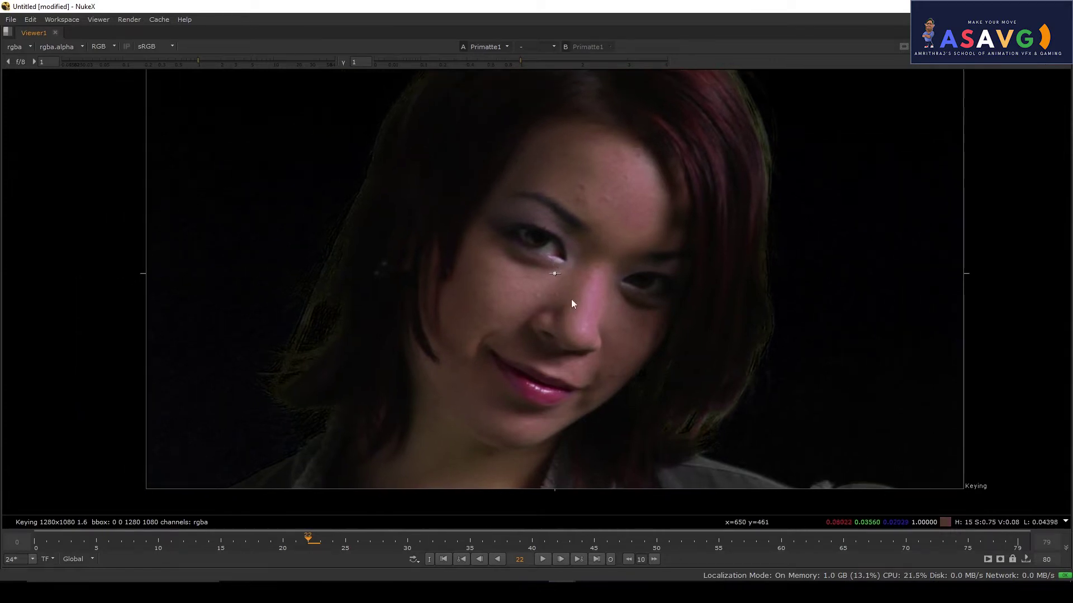
pyautogui.moveTo(571, 300)
pyautogui.mouseDown()
pyautogui.moveTo(593, 276)
pyautogui.moveTo(569, 292)
pyautogui.mouseUp()
pyautogui.press('space')
# Reposition Primatte1 in the node graph so that it sits between Read1 and Viewer1.
pyautogui.moveTo(450, 393); pyautogui.dragTo(441, 455)
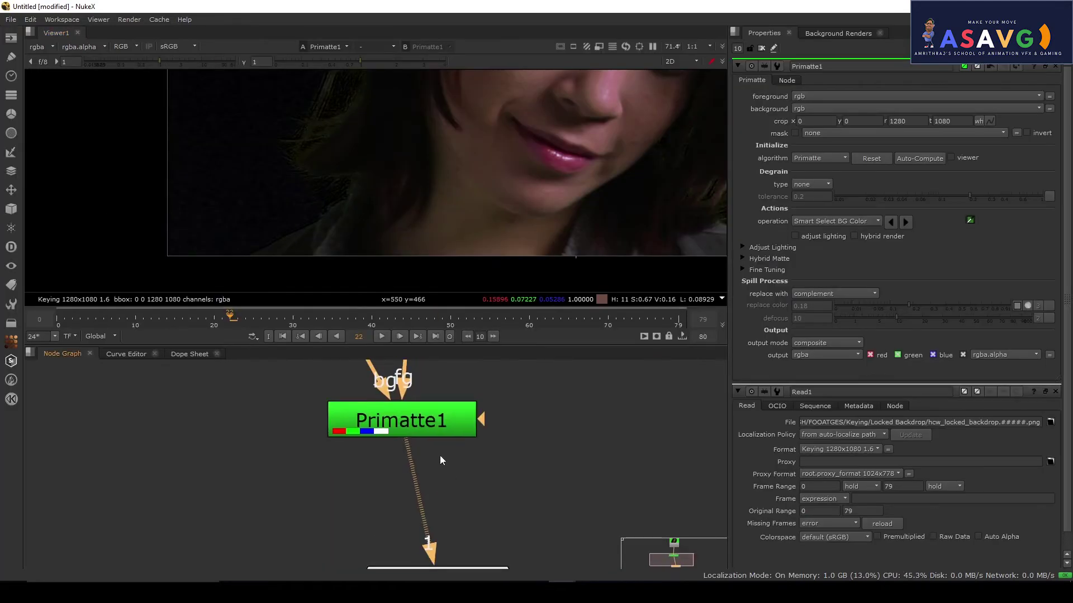
pyautogui.scroll(-2, 392, 230)
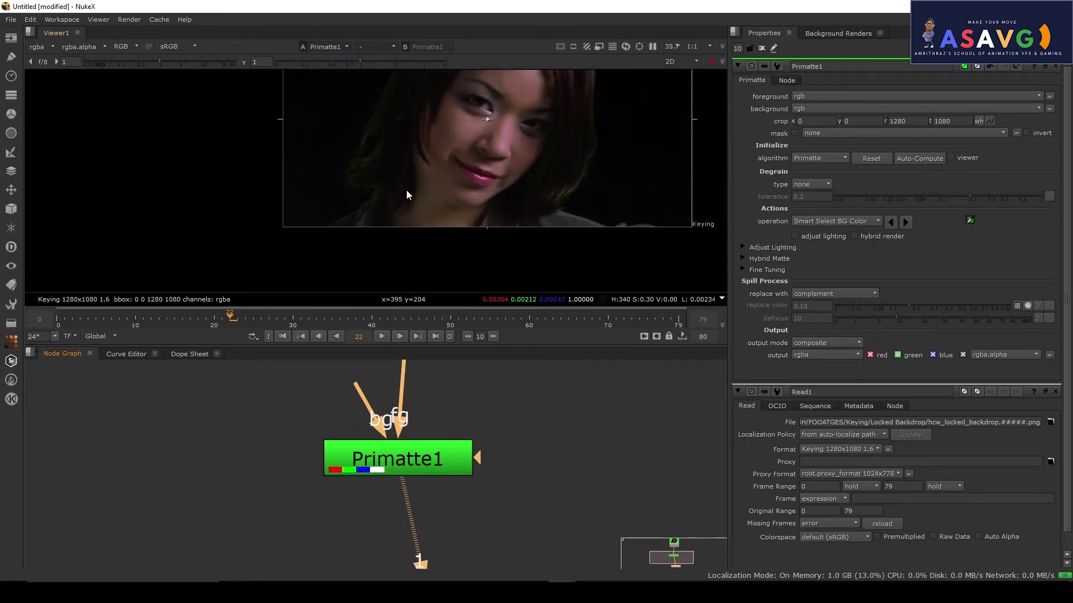
pyautogui.scroll(-2, 466, 460)
pyautogui.moveTo(405, 501); pyautogui.dragTo(454, 467)
pyautogui.moveTo(491, 542); pyautogui.dragTo(471, 510)
pyautogui.moveTo(459, 452); pyautogui.dragTo(471, 485)
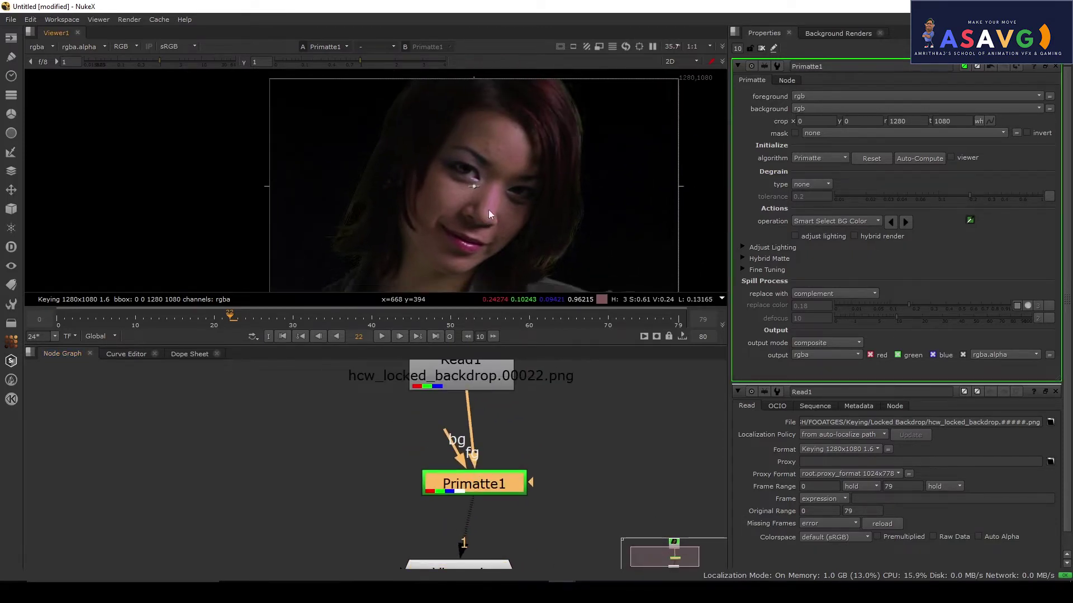
# Enlarge the viewer and display the Alpha channel of the Primatte1 output.
pyautogui.press('space')
pyautogui.scroll(3, 565, 197)
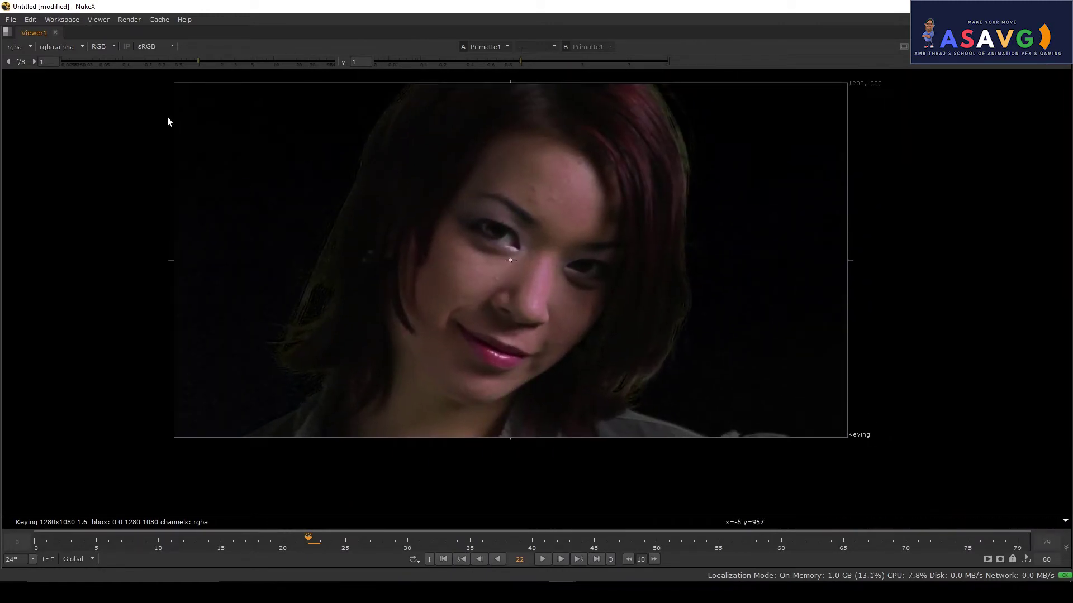
pyautogui.click(100, 47)
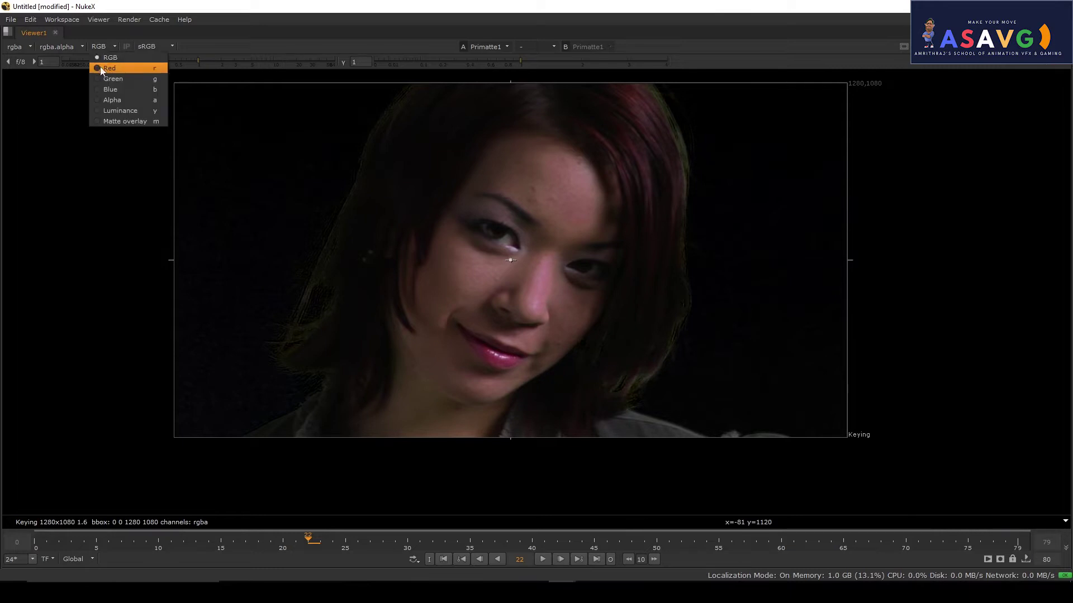
pyautogui.click(107, 99)
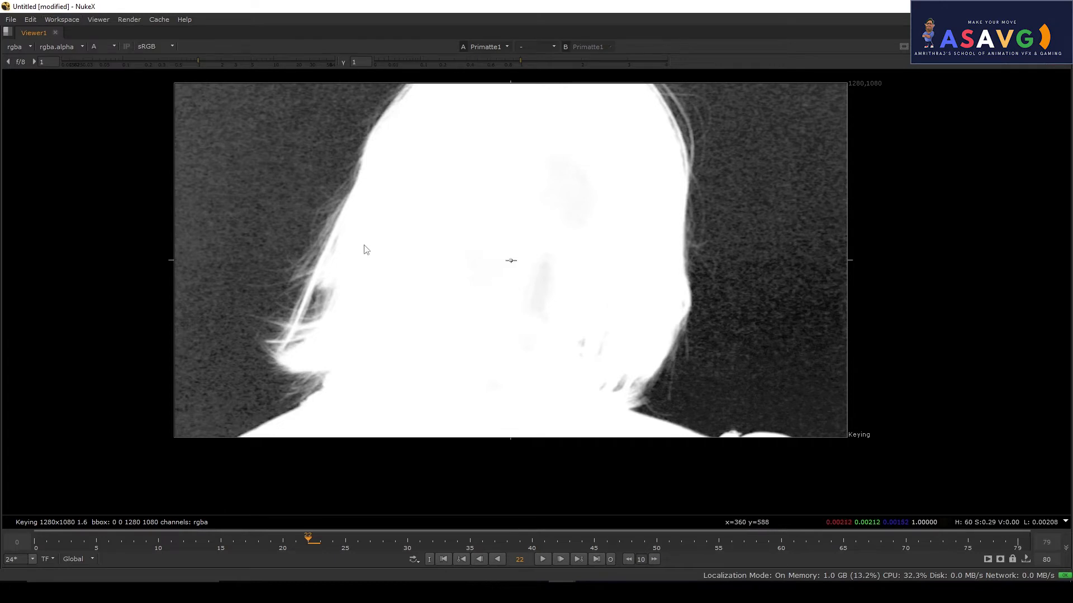
# Compare the alpha matte with the color image, examine its background, hair edges and face area, and restore the full workspace.
pyautogui.press('a')
pyautogui.press('a')
pyautogui.press('a')
pyautogui.press('a')
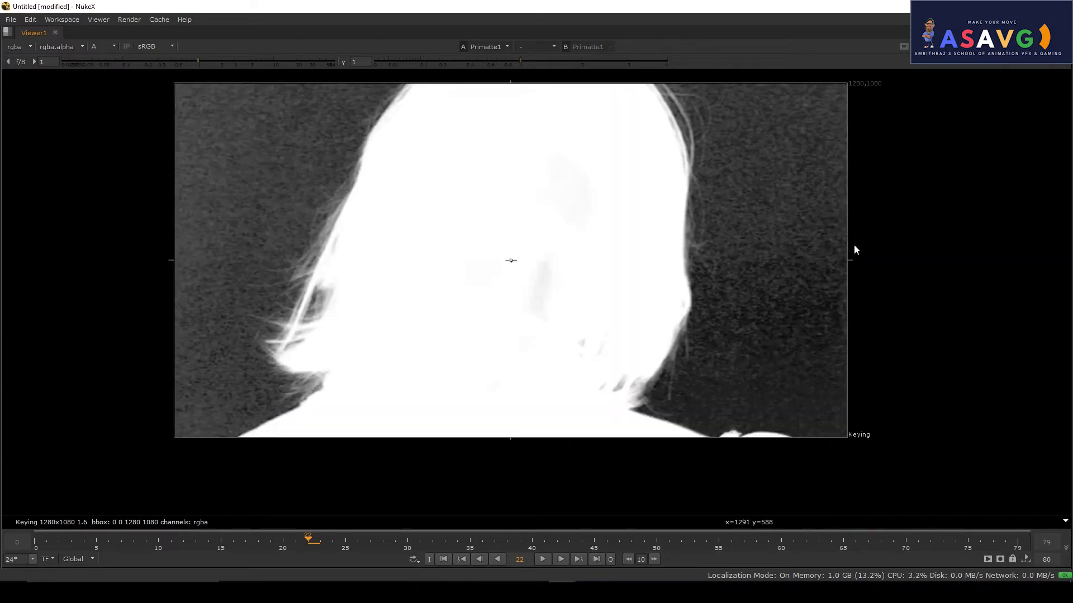
pyautogui.moveTo(854, 246); pyautogui.dragTo(762, 266)
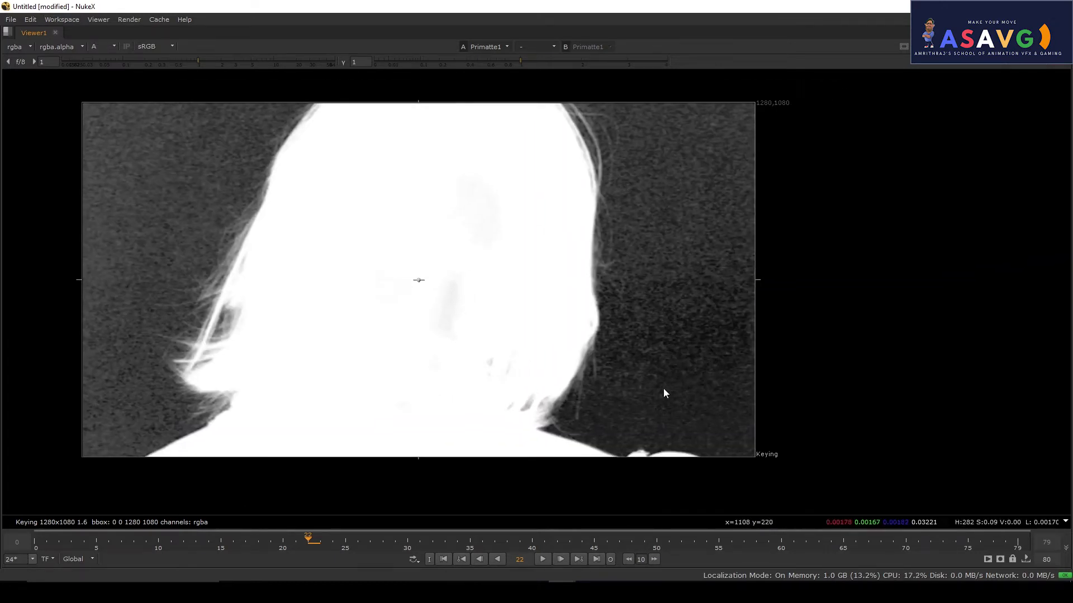
pyautogui.moveTo(381, 407); pyautogui.dragTo(534, 395)
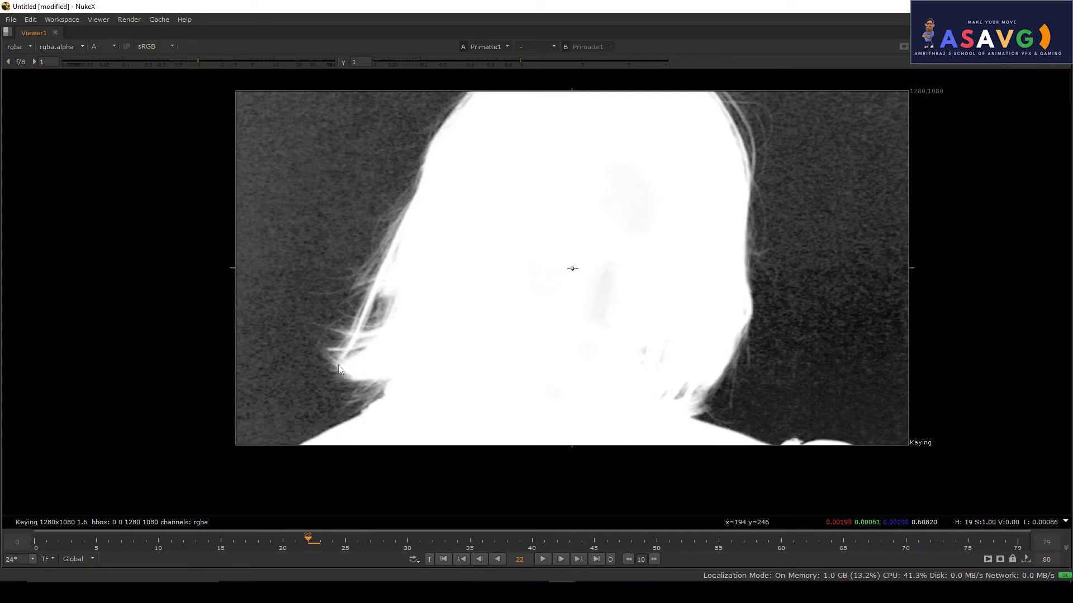
pyautogui.scroll(1, 545, 336)
pyautogui.scroll(1, 545, 337)
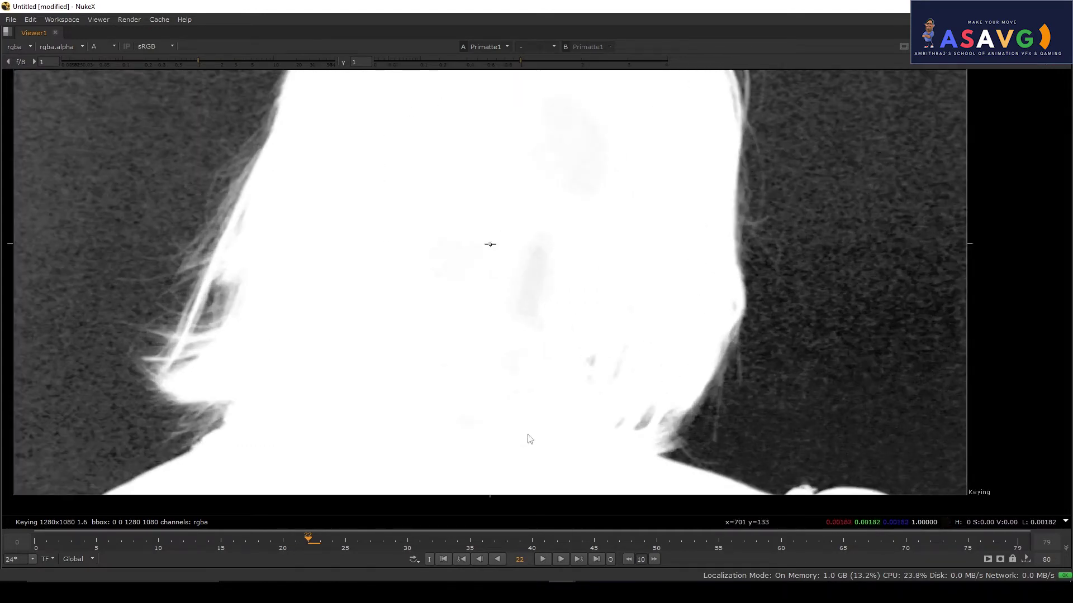
pyautogui.press('space')
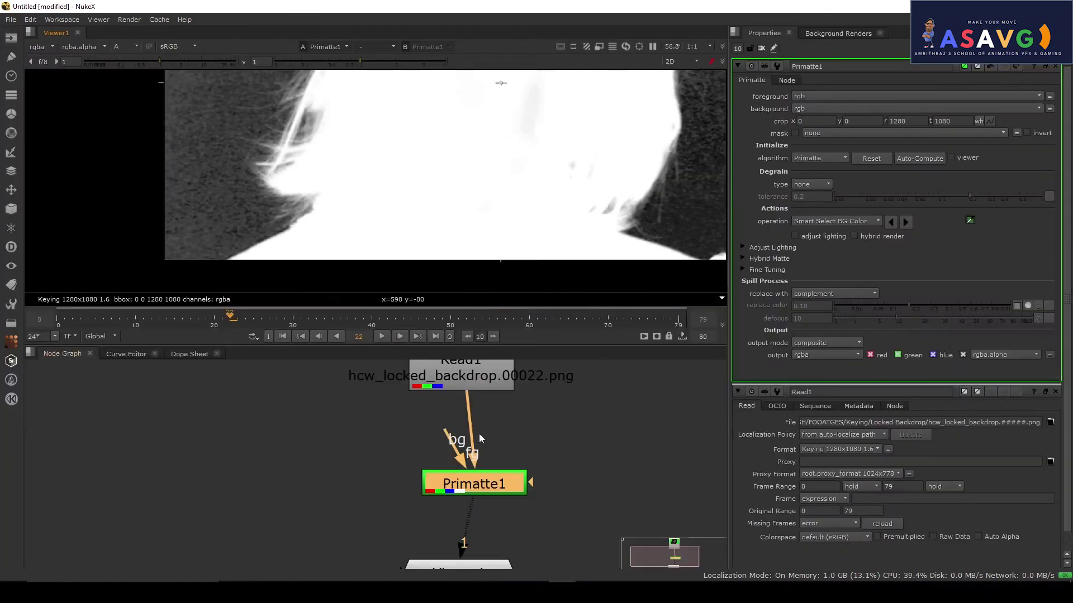
# Display the color image of the Primatte1 output and inspect the hair, the eye area and the dark background on both sides of the head.
pyautogui.scroll(-4, 412, 223)
pyautogui.press('a')
pyautogui.moveTo(437, 206); pyautogui.dragTo(428, 257)
pyautogui.scroll(2, 402, 151)
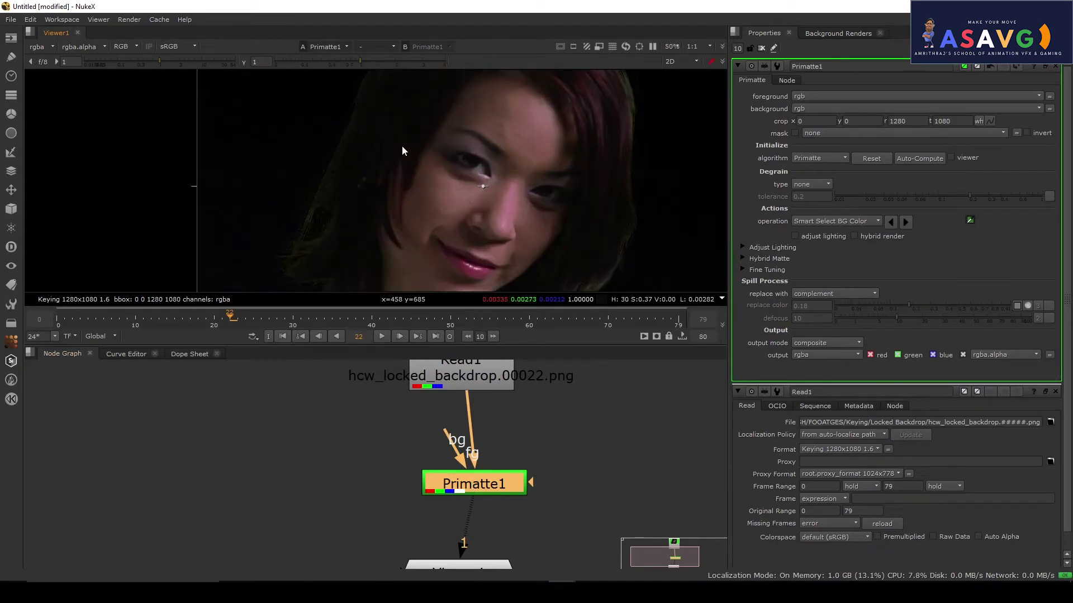
pyautogui.scroll(4, 403, 150)
pyautogui.scroll(4, 417, 167)
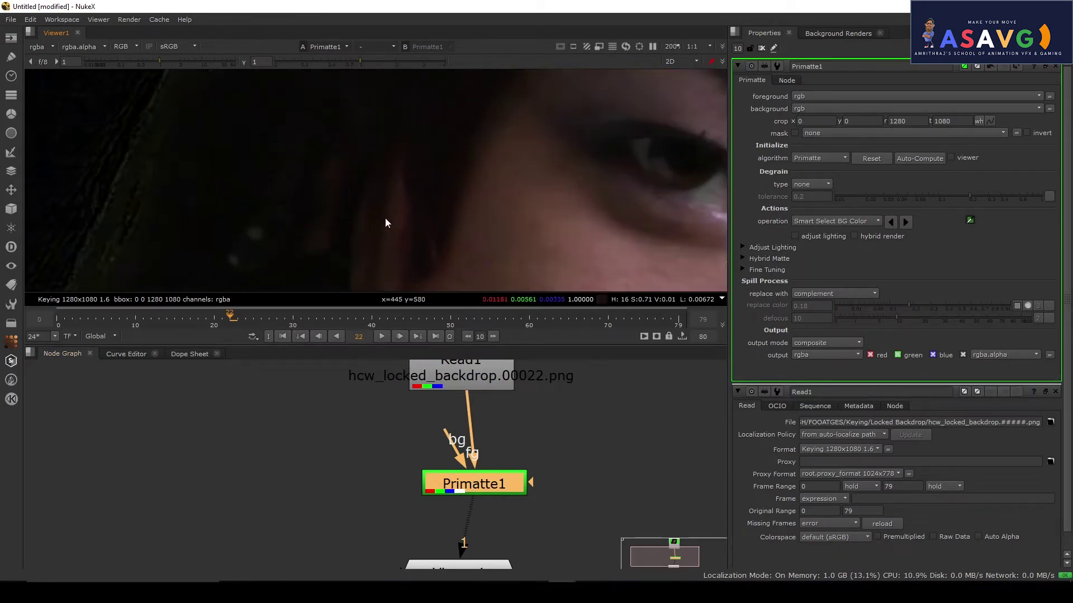
pyautogui.scroll(-3, 151, 268)
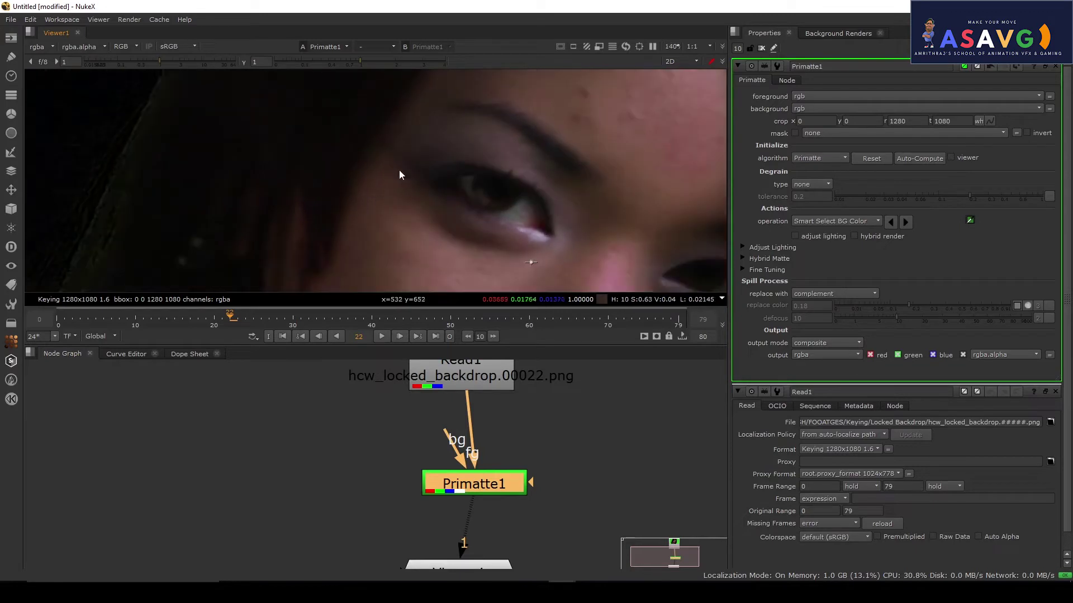
pyautogui.scroll(-4, 432, 186)
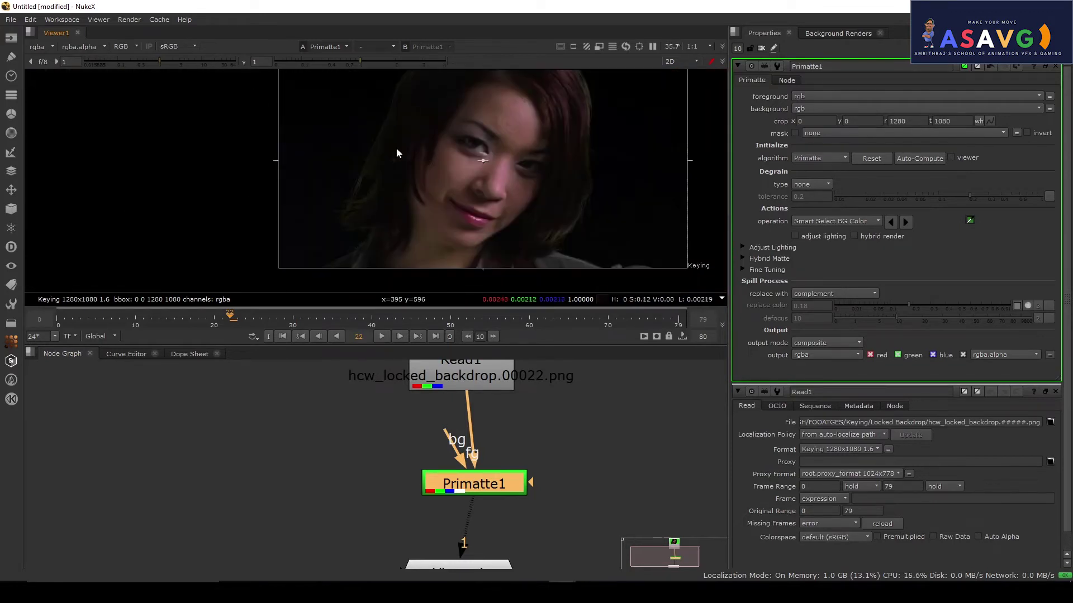
pyautogui.scroll(3, 275, 168)
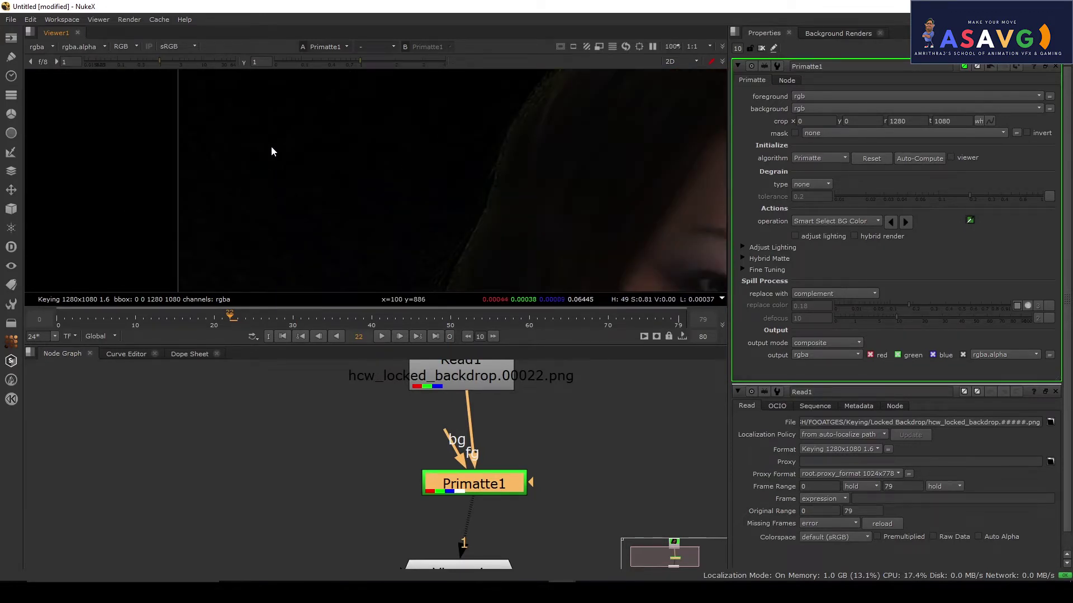
pyautogui.scroll(-3, 308, 167)
pyautogui.moveTo(715, 207); pyautogui.dragTo(473, 137)
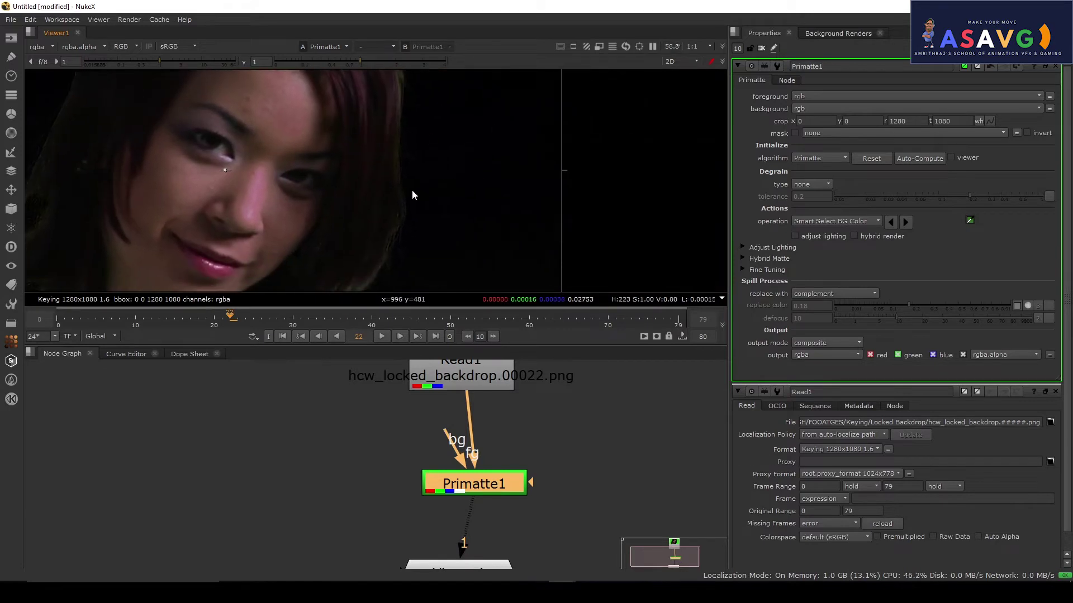
# Switch back and forth between the alpha matte and the color image to compare the background and the face area.
pyautogui.press('a')
pyautogui.scroll(-3, 490, 202)
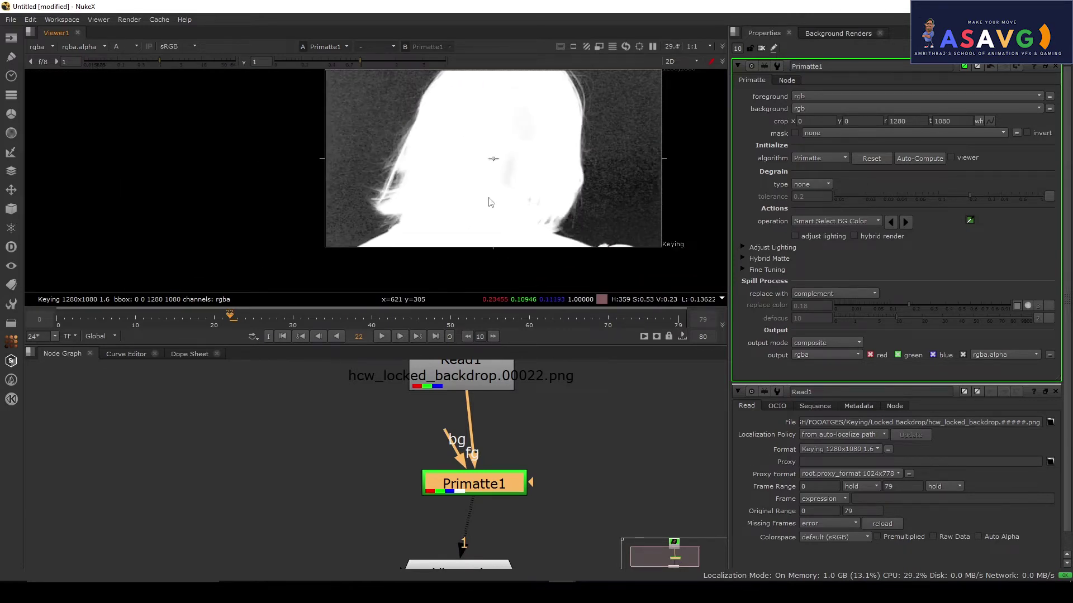
pyautogui.scroll(1, 490, 202)
pyautogui.press('a')
pyautogui.press('a')
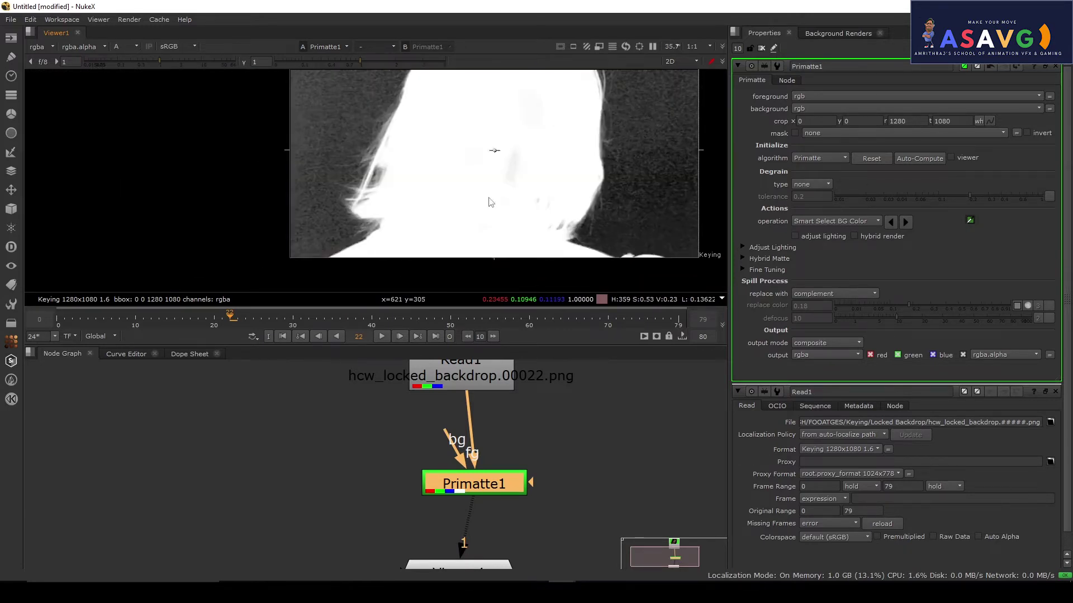
pyautogui.press('a')
pyautogui.press('a')
pyautogui.press('a')
pyautogui.press('a')
pyautogui.press('a')
pyautogui.press('a')
pyautogui.press('a')
pyautogui.press('a')
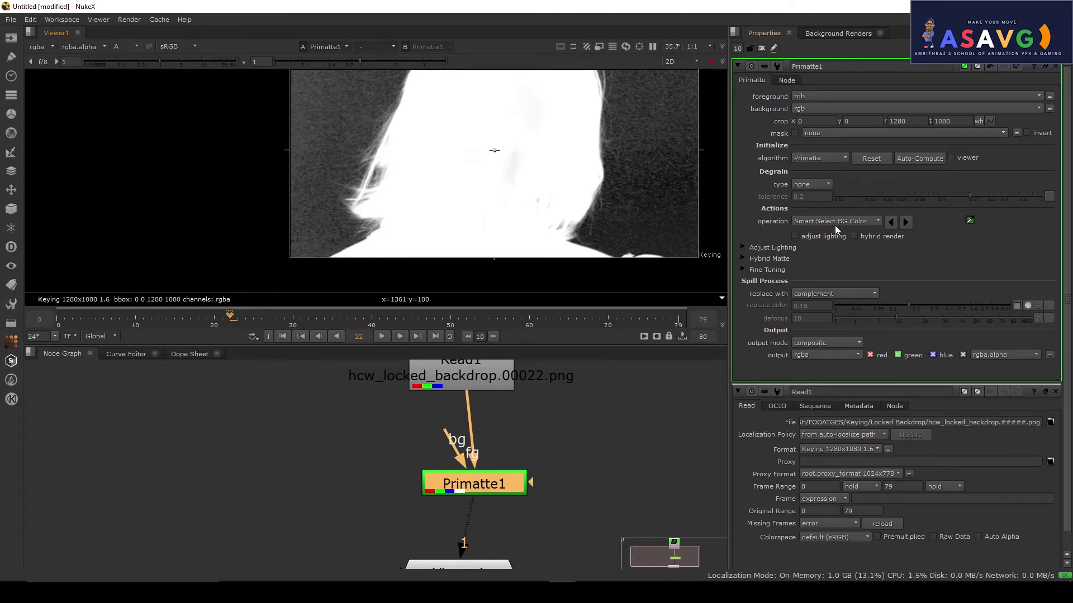
# Set the Primatte1 operation to Clean BG Noise.
pyautogui.moveTo(835, 226)
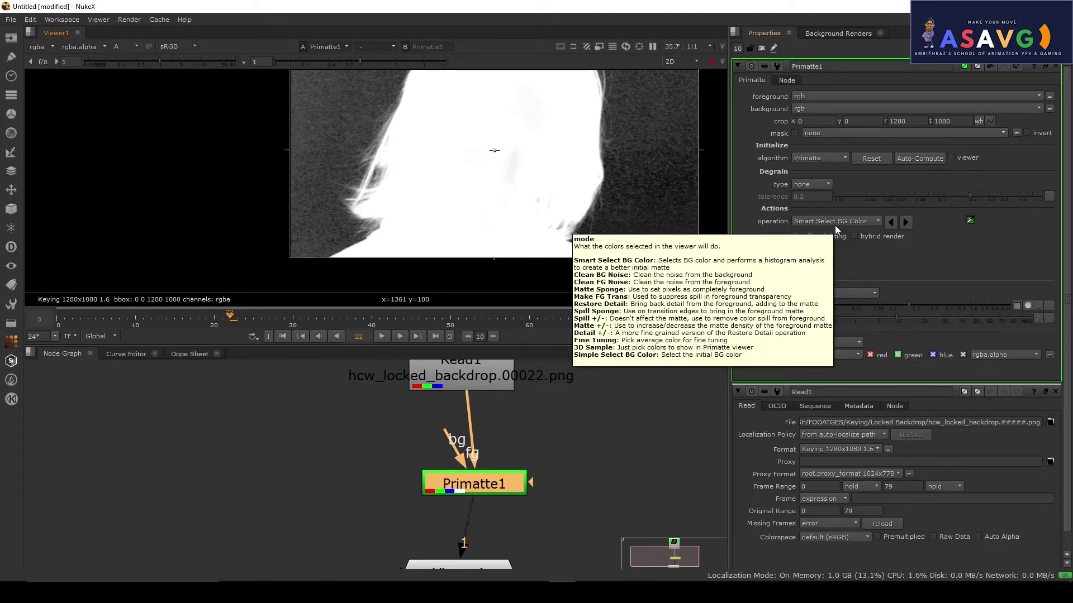
pyautogui.click(833, 223)
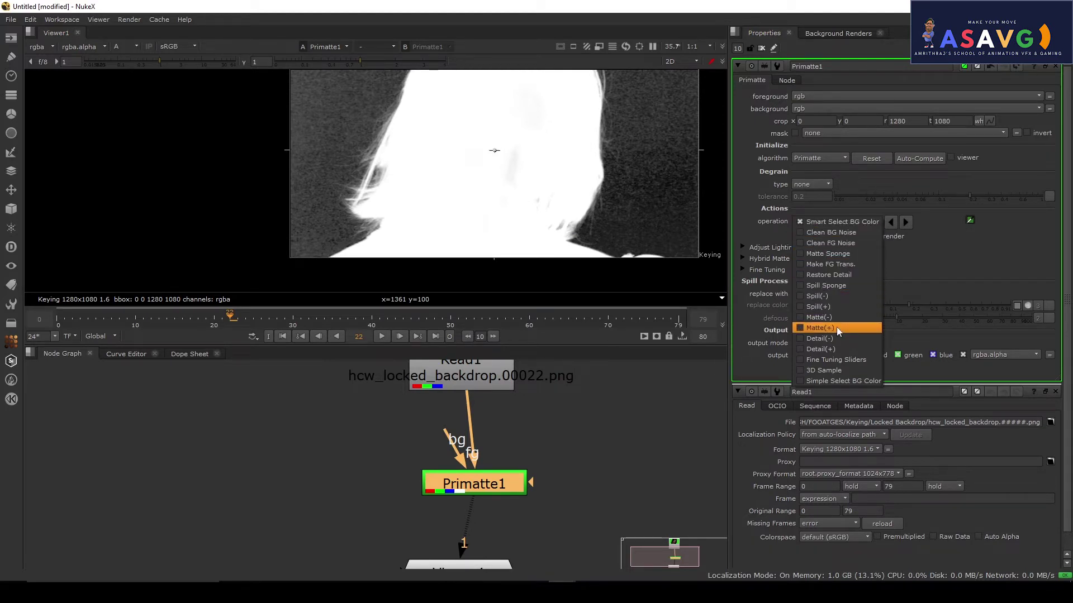
pyautogui.click(839, 235)
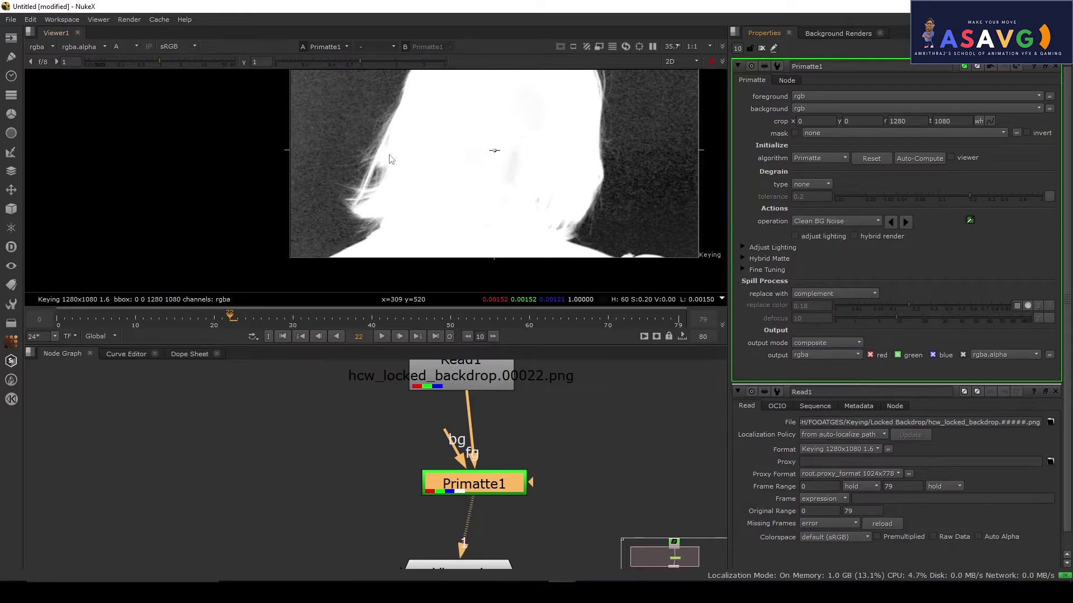
# Make the viewer area taller and raise the viewer gamma to 4 to expose faint noise in the matte.
pyautogui.moveTo(390, 155); pyautogui.dragTo(351, 179)
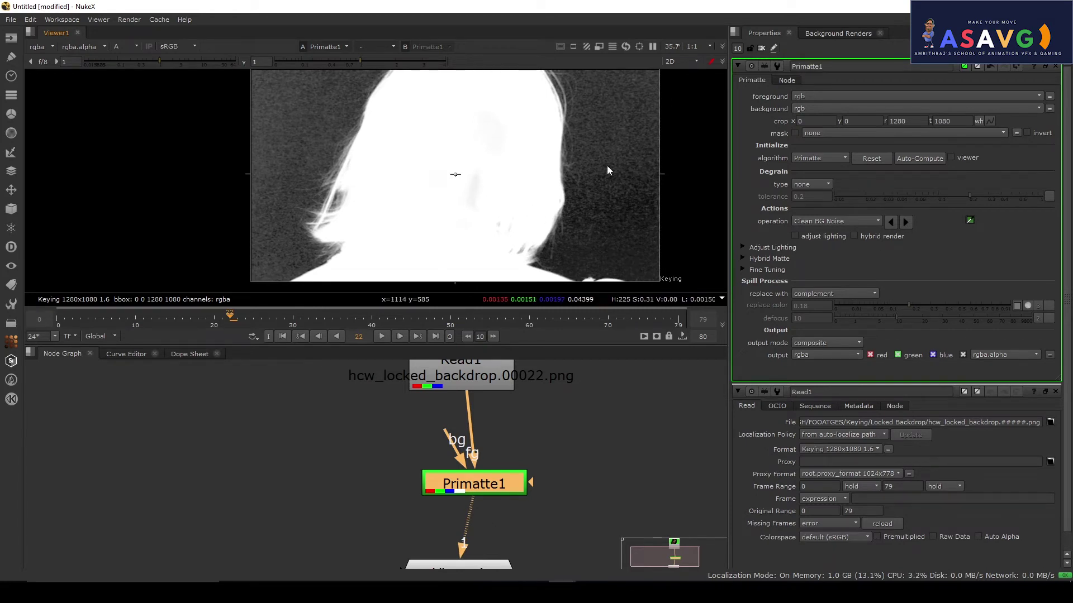
pyautogui.scroll(-2, 467, 210)
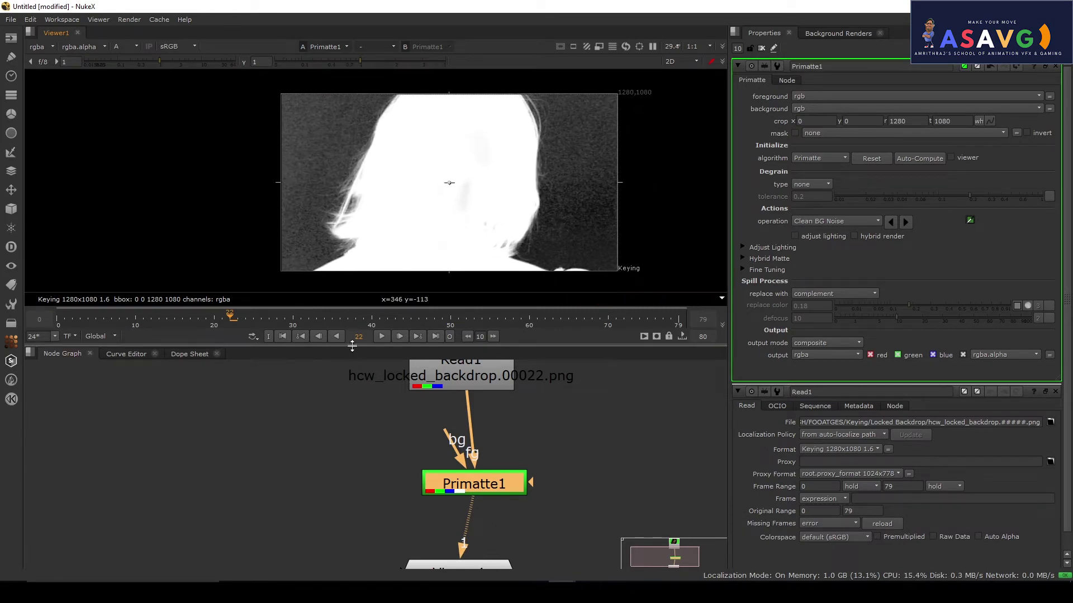
pyautogui.moveTo(358, 346); pyautogui.dragTo(358, 398)
pyautogui.scroll(2, 499, 254)
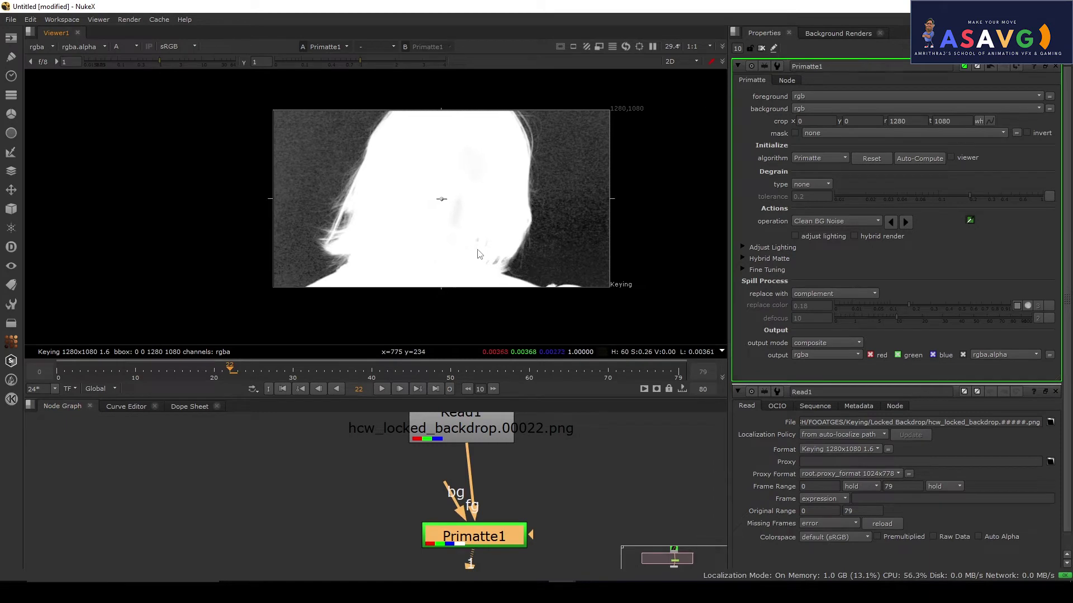
pyautogui.moveTo(439, 235); pyautogui.dragTo(439, 251)
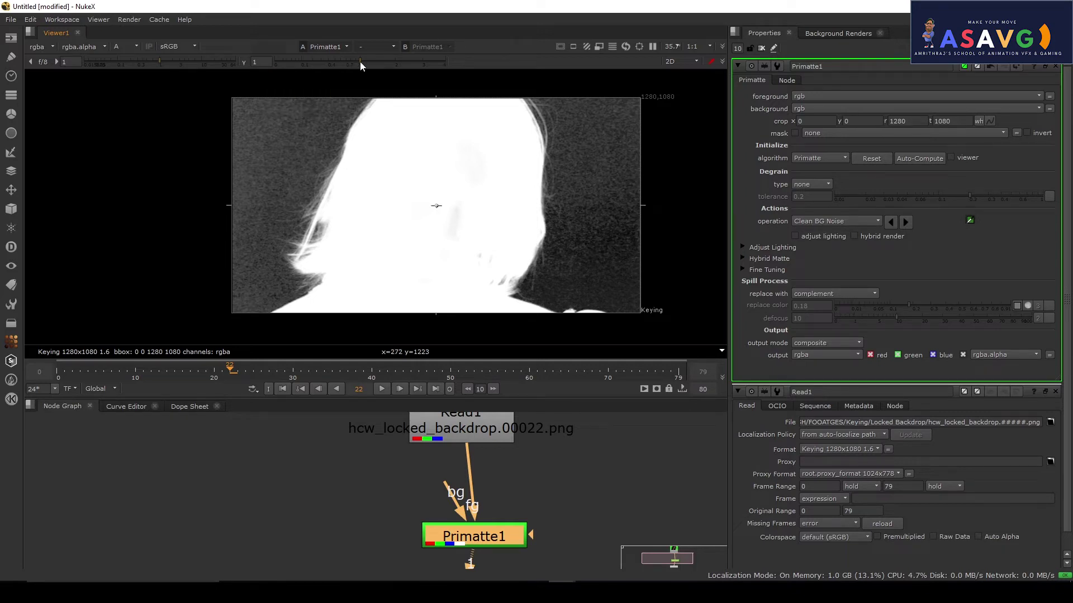
pyautogui.moveTo(359, 61); pyautogui.dragTo(445, 66)
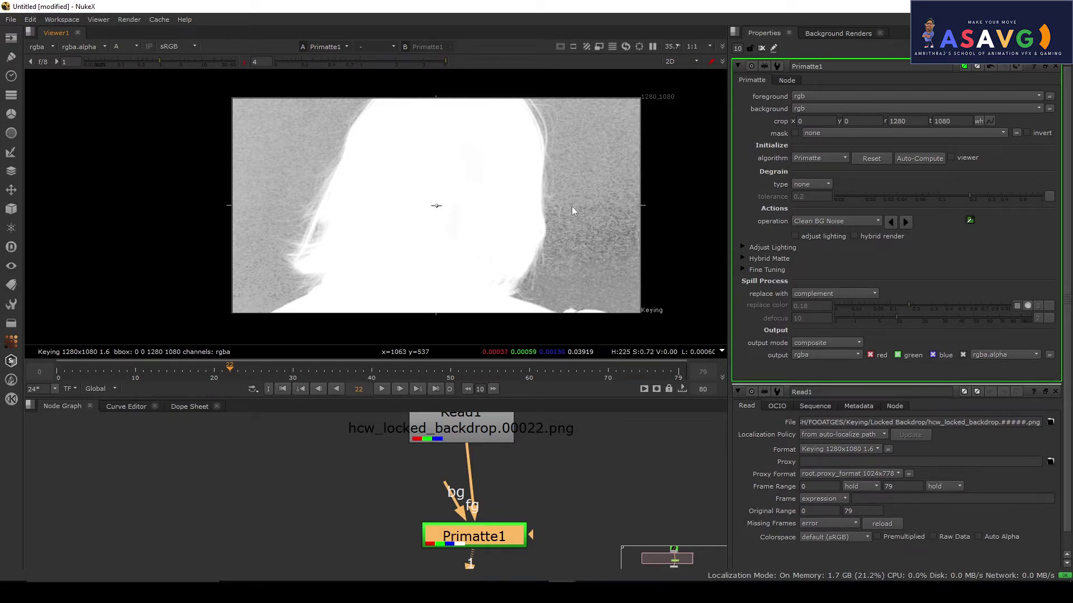
# Sample a small box of noisy background just to the right of the head with Clean BG Noise.
pyautogui.moveTo(599, 220); pyautogui.dragTo(571, 215)
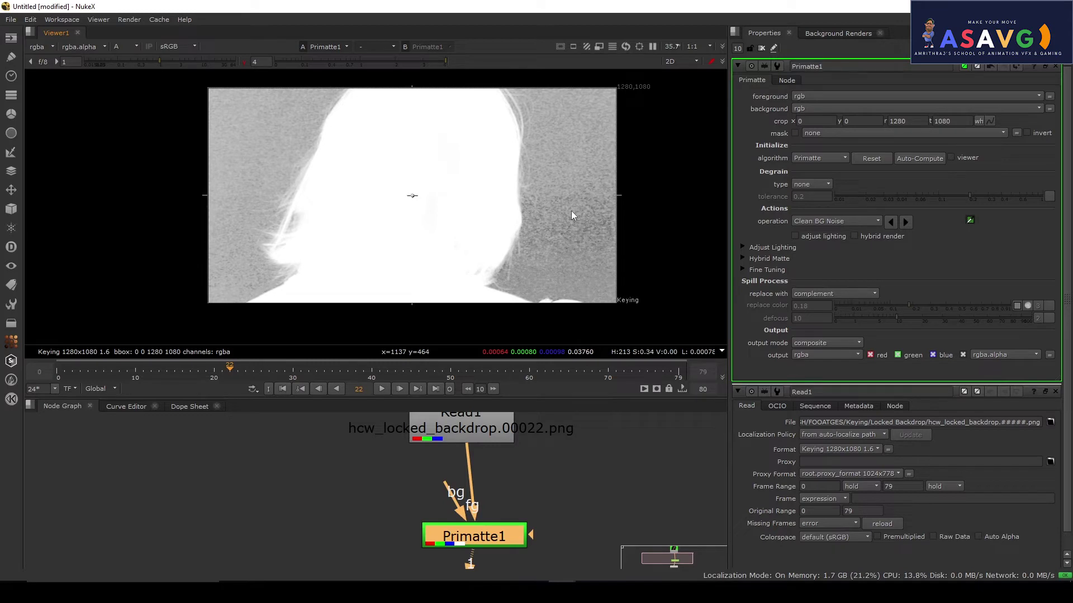
pyautogui.moveTo(542, 286); pyautogui.dragTo(542, 251)
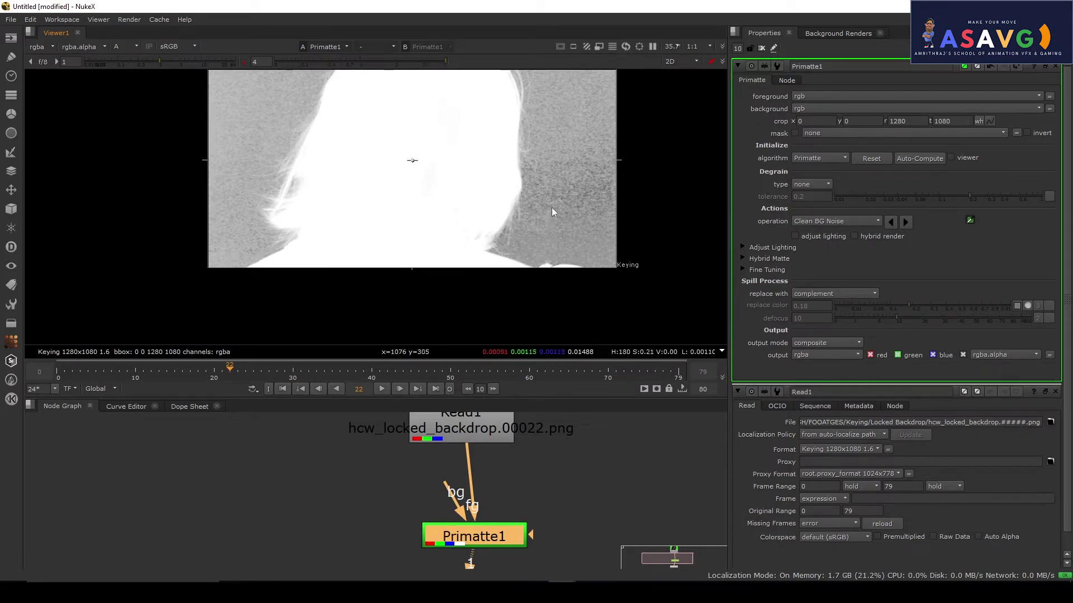
pyautogui.moveTo(560, 150); pyautogui.dragTo(589, 166)
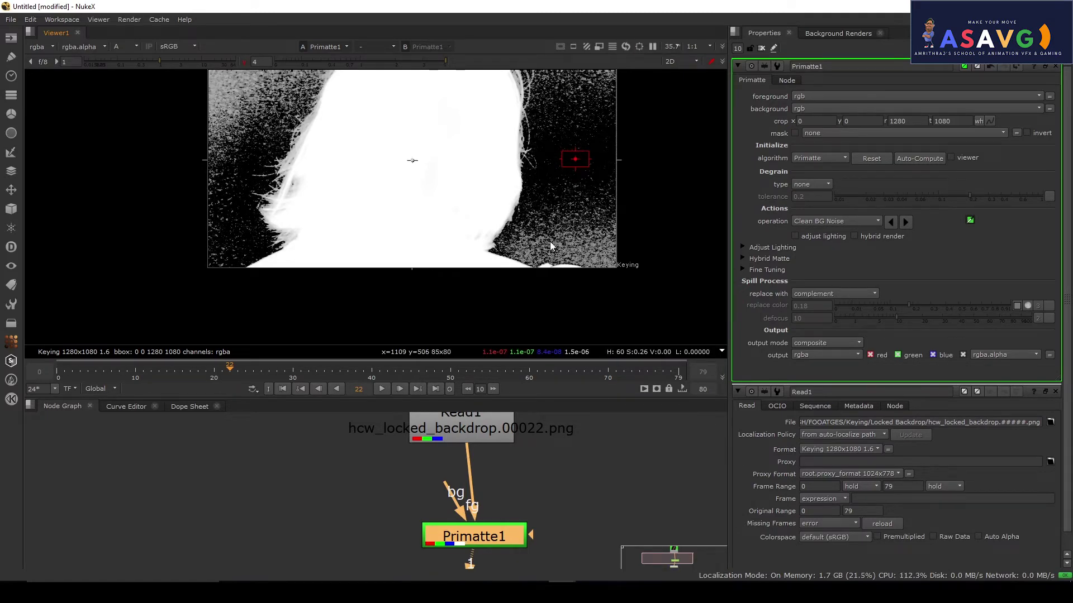
# Maximize the viewer and sample the noisy background in the upper-left part of the image to clean it.
pyautogui.press('space')
pyautogui.moveTo(531, 333); pyautogui.dragTo(666, 221)
pyautogui.scroll(3, 560, 273)
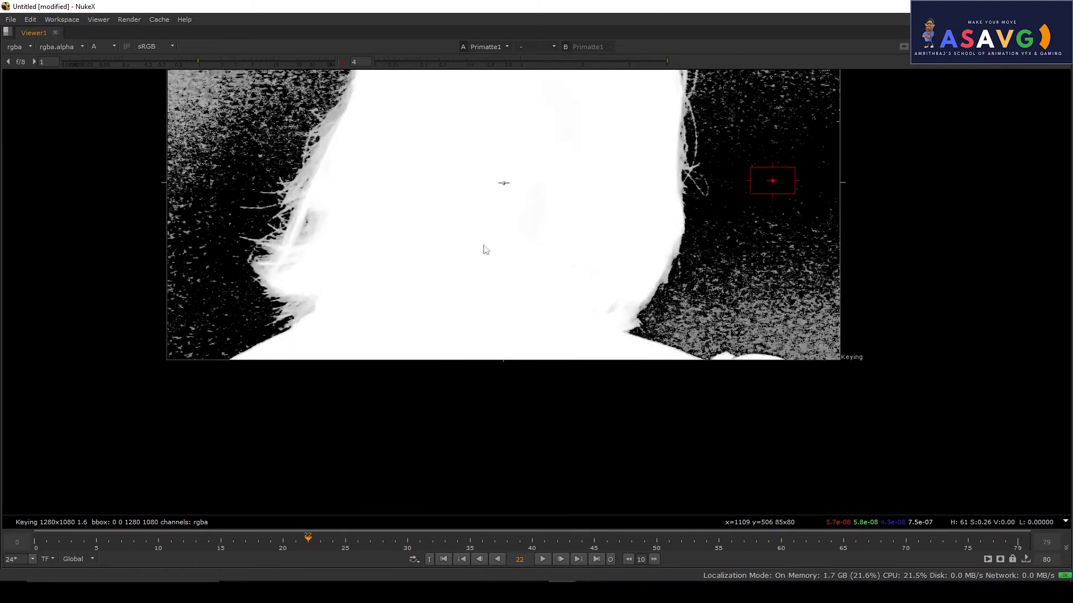
pyautogui.scroll(2, 486, 250)
pyautogui.scroll(2, 257, 185)
pyautogui.moveTo(258, 159); pyautogui.dragTo(201, 100)
pyautogui.scroll(3, 328, 263)
pyautogui.moveTo(857, 199); pyautogui.dragTo(290, 91)
pyautogui.moveTo(352, 421); pyautogui.dragTo(141, 160)
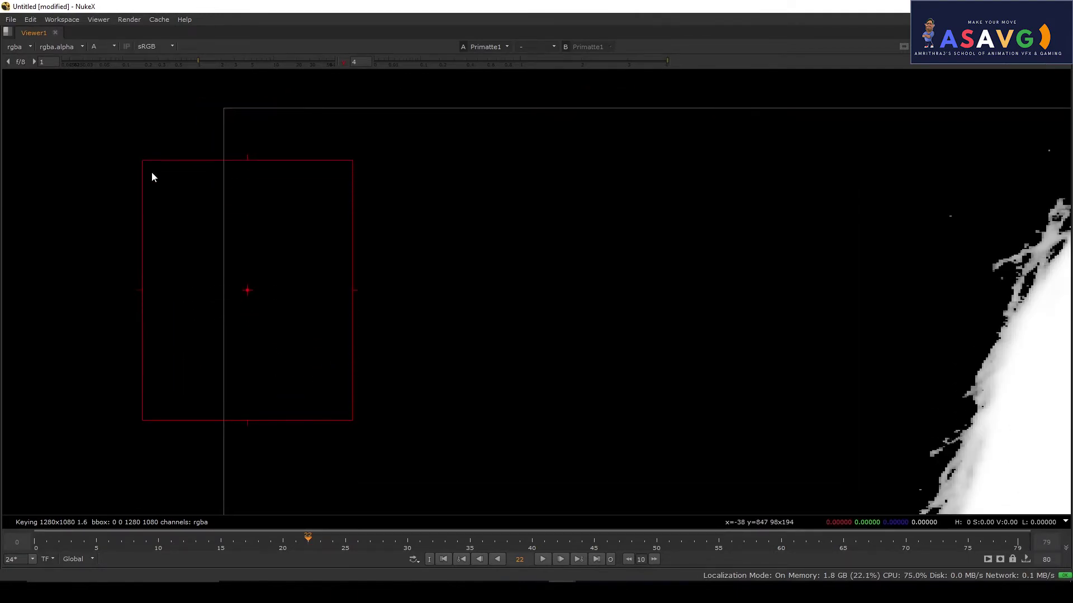
# Clean the noise along the left side of the image with large background samples down to the area above the shoulder.
pyautogui.scroll(-2, 432, 311)
pyautogui.moveTo(506, 506); pyautogui.dragTo(495, 299)
pyautogui.moveTo(339, 485); pyautogui.dragTo(519, 482)
pyautogui.moveTo(664, 384); pyautogui.dragTo(616, 200)
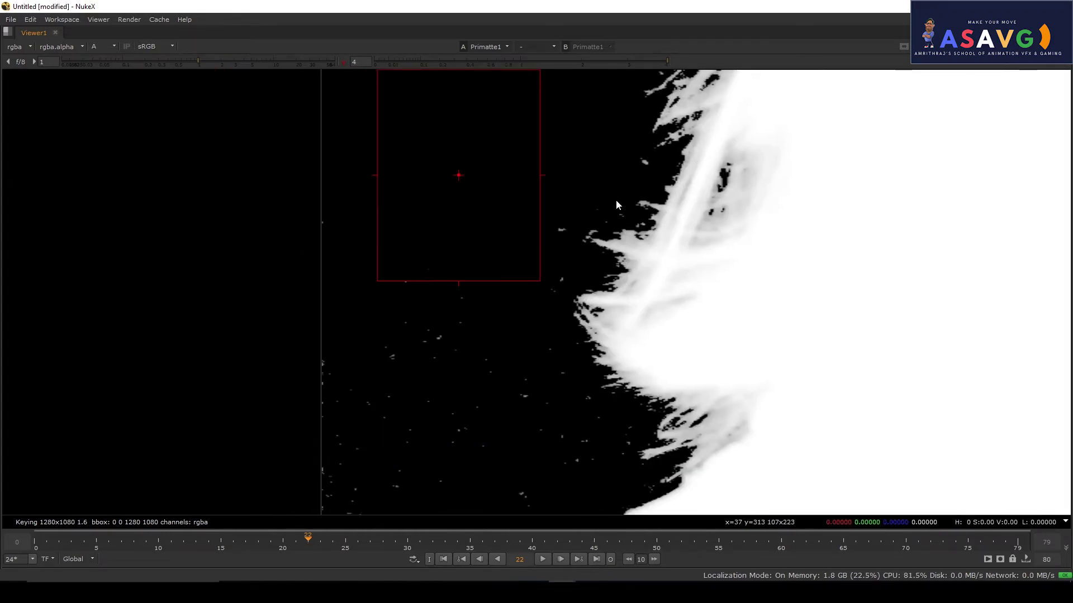
pyautogui.moveTo(315, 336); pyautogui.dragTo(525, 546)
# Sample two small background patches close to the left hair tips to remove the remaining specks.
pyautogui.moveTo(549, 218); pyautogui.dragTo(540, 173)
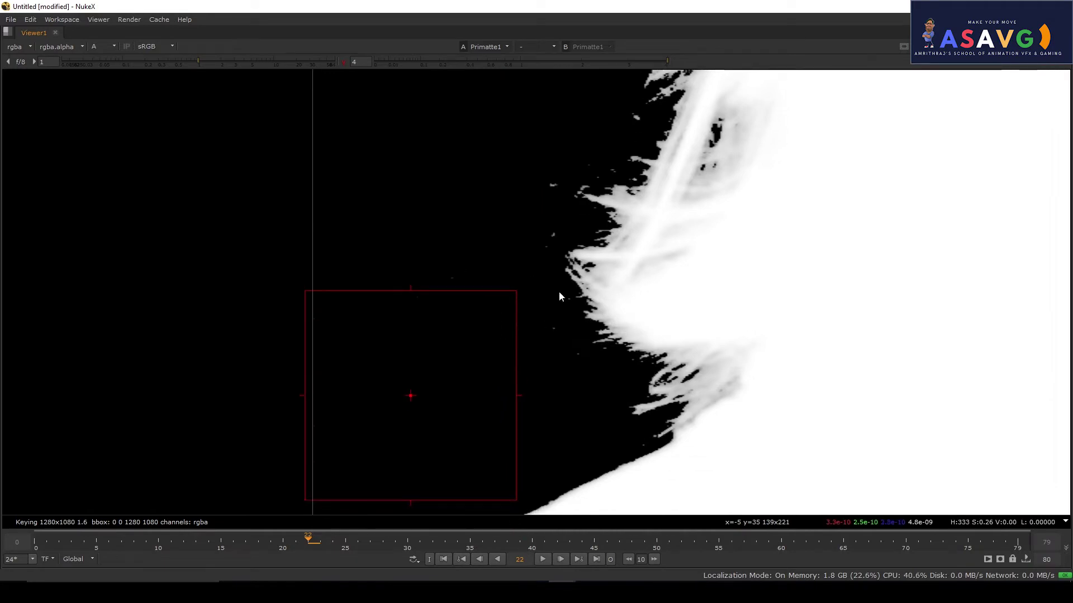
pyautogui.moveTo(543, 323); pyautogui.dragTo(589, 377)
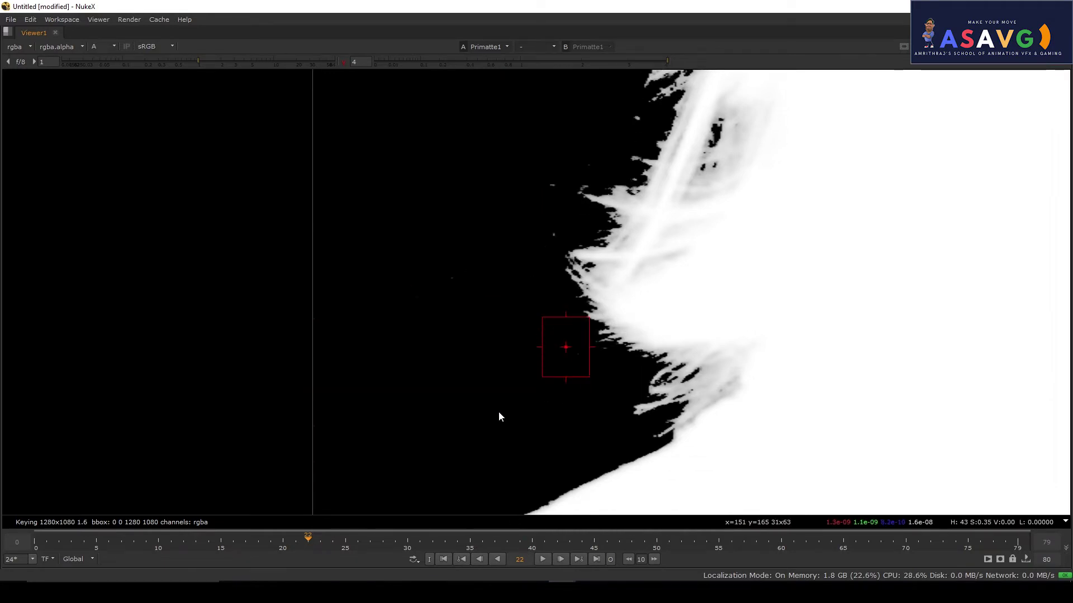
pyautogui.moveTo(448, 235); pyautogui.dragTo(448, 206)
pyautogui.moveTo(515, 136); pyautogui.dragTo(546, 149)
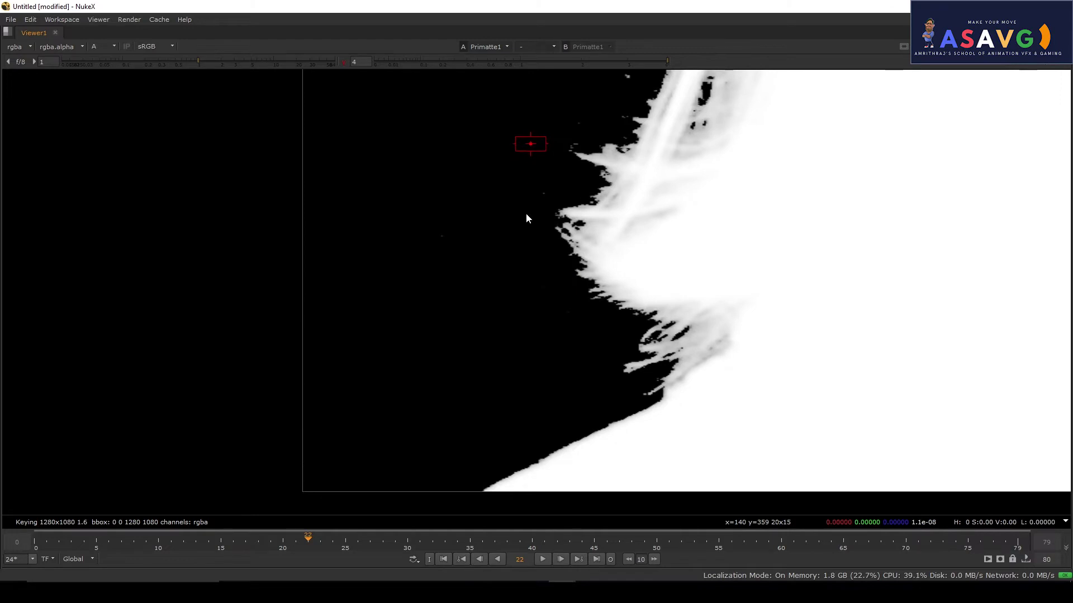
# Sample a tall box in the noisy lower-right background above the shoulder with Clean BG Noise.
pyautogui.scroll(-1, 438, 301)
pyautogui.moveTo(341, 374); pyautogui.dragTo(31, 425)
pyautogui.scroll(-2, 431, 247)
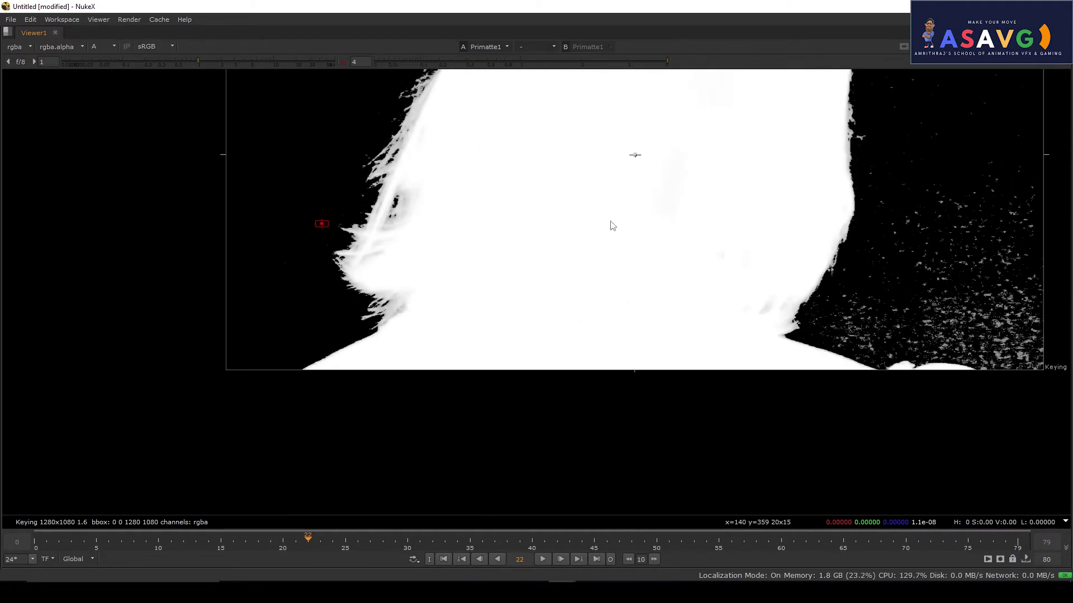
pyautogui.moveTo(829, 175); pyautogui.dragTo(516, 285)
pyautogui.moveTo(594, 310); pyautogui.dragTo(675, 458)
# Sample the remaining specks beside the right hair edge, above the right shoulder and near the right image border.
pyautogui.scroll(2, 498, 288)
pyautogui.moveTo(623, 332); pyautogui.dragTo(688, 293)
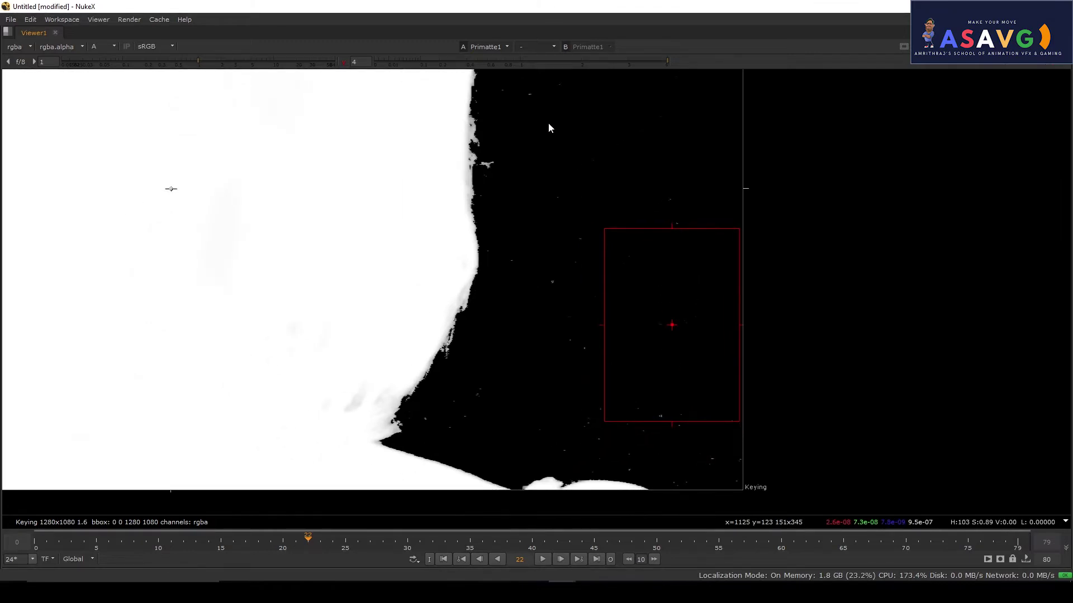
pyautogui.moveTo(516, 91); pyautogui.dragTo(599, 180)
pyautogui.moveTo(611, 337); pyautogui.dragTo(598, 253)
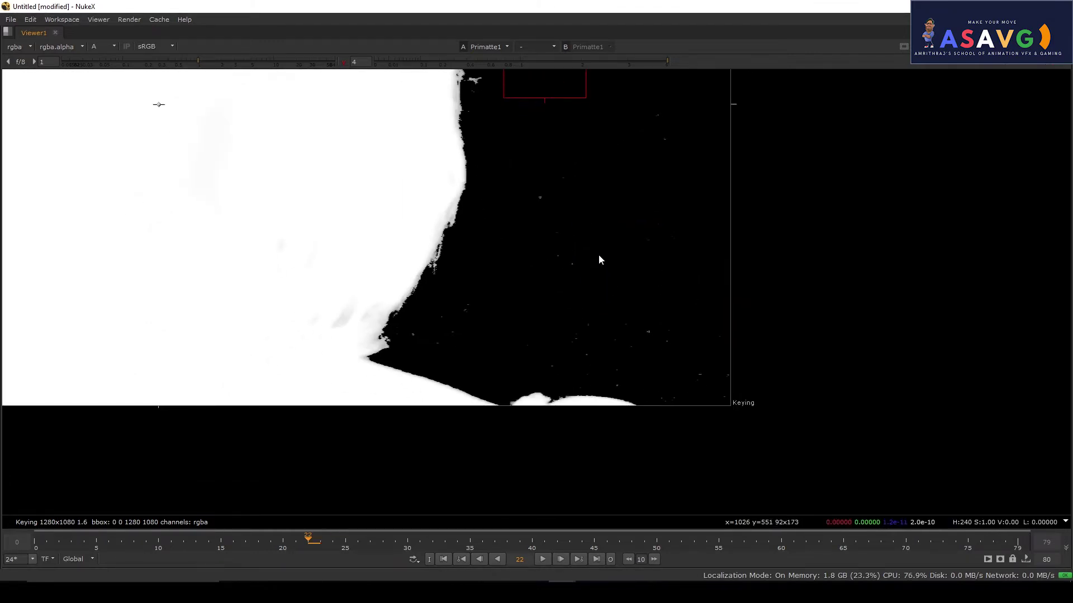
pyautogui.moveTo(551, 308); pyautogui.dragTo(738, 382)
pyautogui.moveTo(550, 246); pyautogui.dragTo(670, 356)
pyautogui.moveTo(644, 121); pyautogui.dragTo(776, 264)
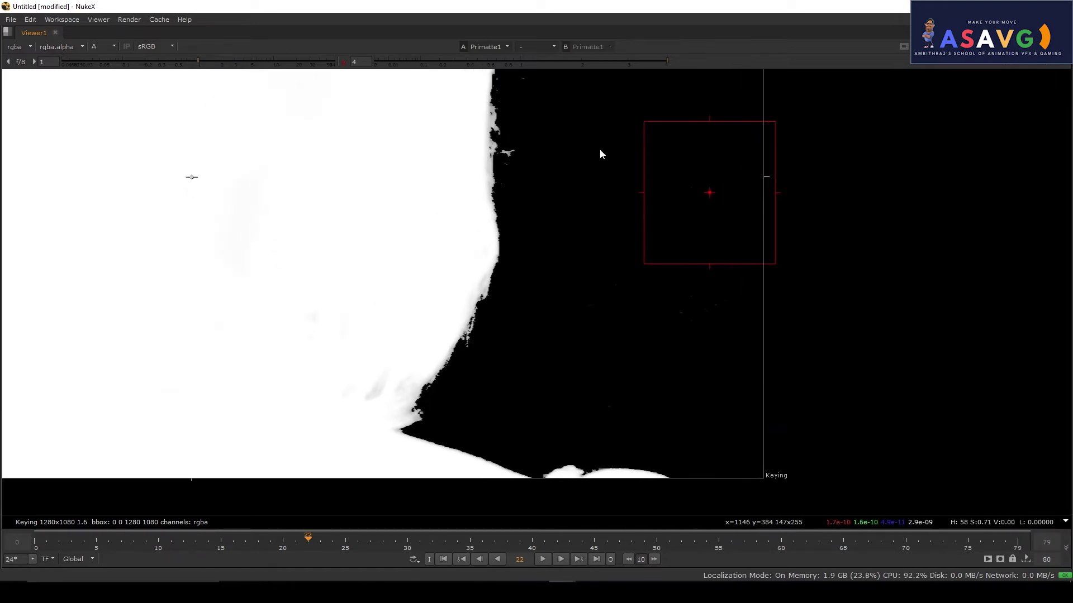
# Sample the upper-right background, with one large box at the image border and a small one near the loose hair strand.
pyautogui.moveTo(601, 103); pyautogui.dragTo(661, 350)
pyautogui.moveTo(696, 162); pyautogui.dragTo(843, 285)
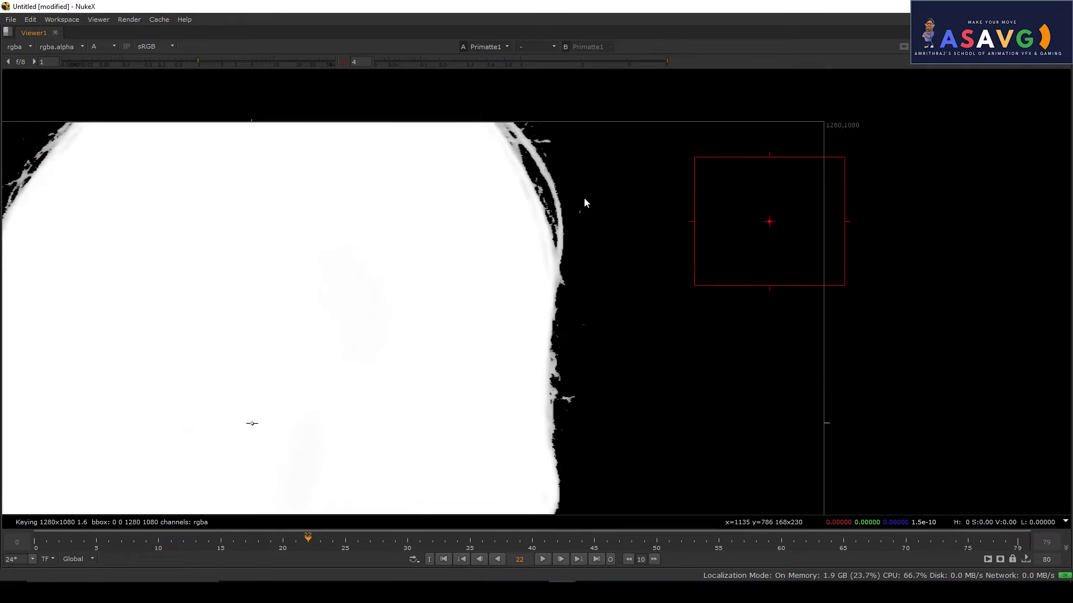
pyautogui.moveTo(603, 223); pyautogui.dragTo(568, 198)
# Review the cleaned matte as a whole and scrub to frame 45 to check its background and hair edges there.
pyautogui.scroll(-5, 625, 224)
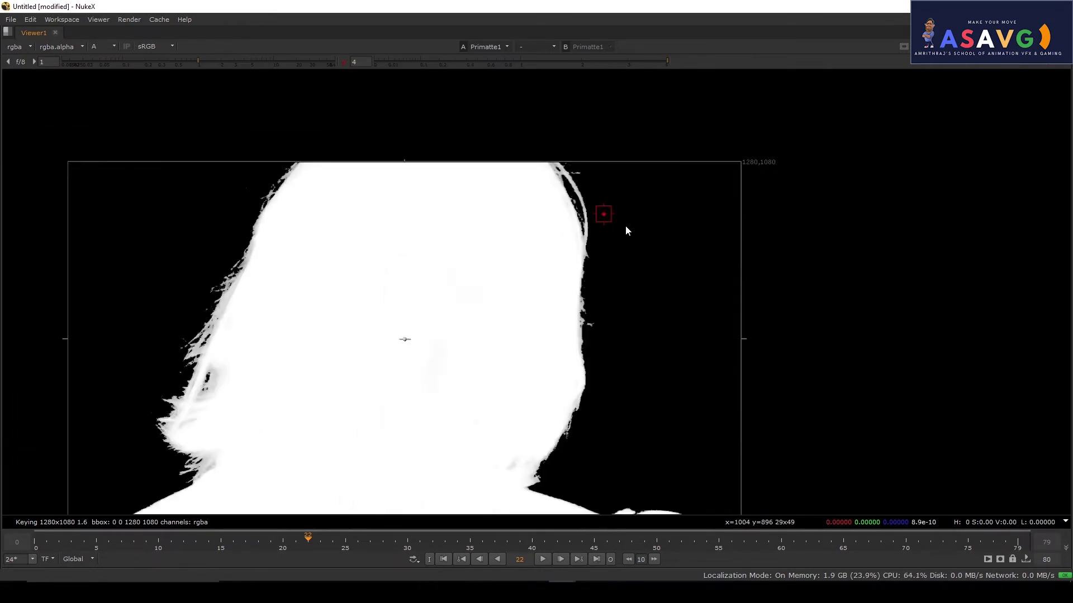
pyautogui.scroll(3, 447, 302)
pyautogui.scroll(1, 673, 246)
pyautogui.press('f')
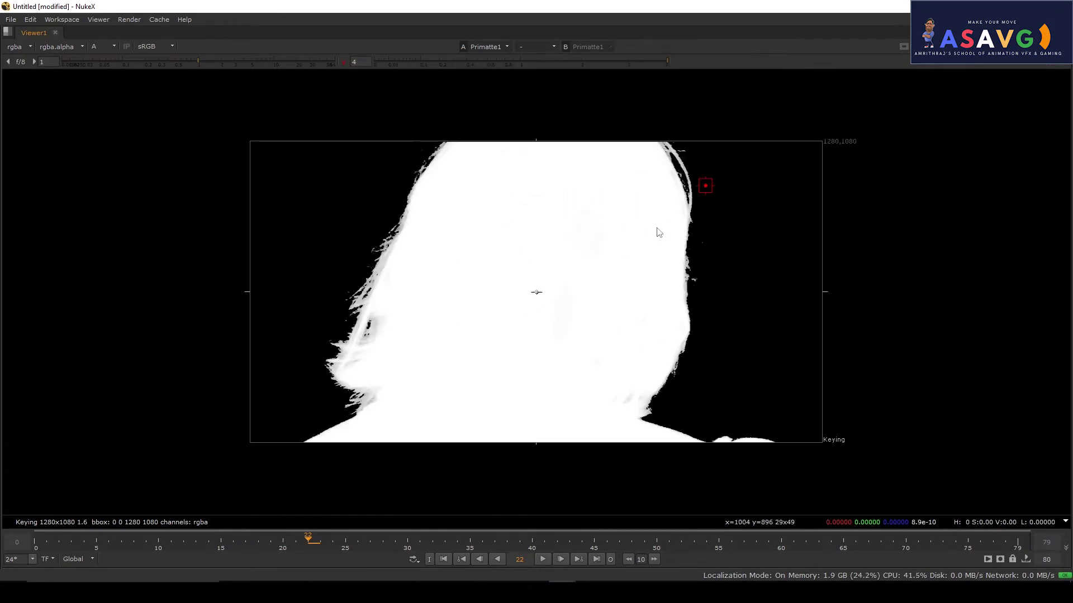
pyautogui.scroll(-2, 656, 244)
pyautogui.moveTo(350, 320); pyautogui.dragTo(379, 273)
pyautogui.scroll(3, 379, 277)
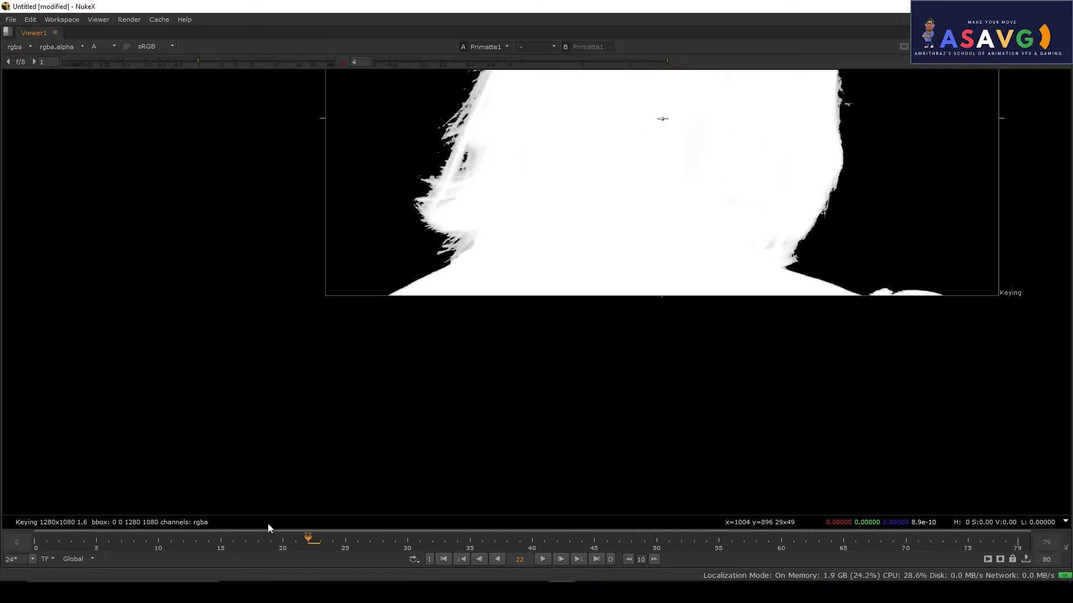
pyautogui.click(402, 539)
pyautogui.moveTo(401, 538); pyautogui.dragTo(592, 550)
pyautogui.moveTo(792, 281); pyautogui.dragTo(500, 364)
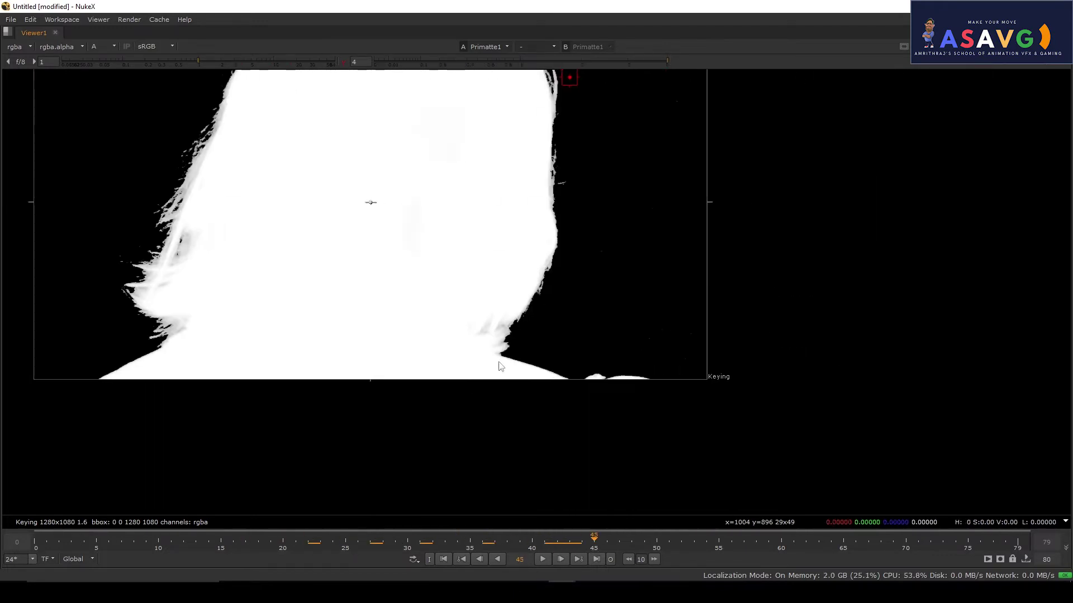
# Sample a small box of background right beside the middle of the right hair edge at frame 45 with Clean BG Noise.
pyautogui.scroll(-1, 545, 357)
pyautogui.moveTo(600, 204); pyautogui.dragTo(629, 220)
pyautogui.scroll(2, 629, 224)
pyautogui.moveTo(589, 252); pyautogui.dragTo(561, 224)
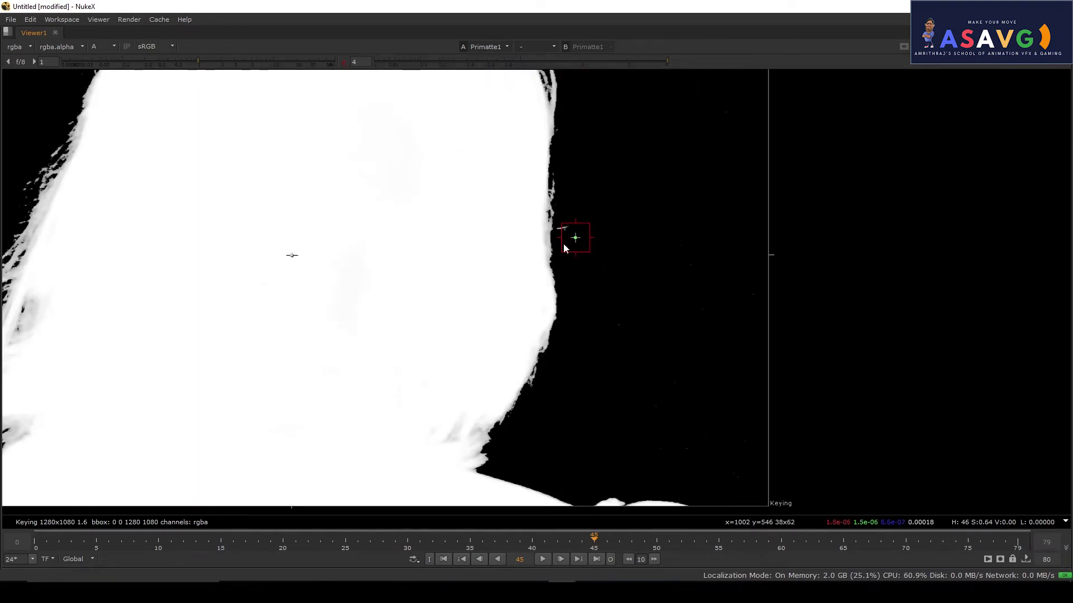
# Go to frame 58 and sample the noisy background between the right hair edge and the right image border in several boxes.
pyautogui.scroll(-2, 563, 243)
pyautogui.moveTo(655, 545); pyautogui.dragTo(756, 554)
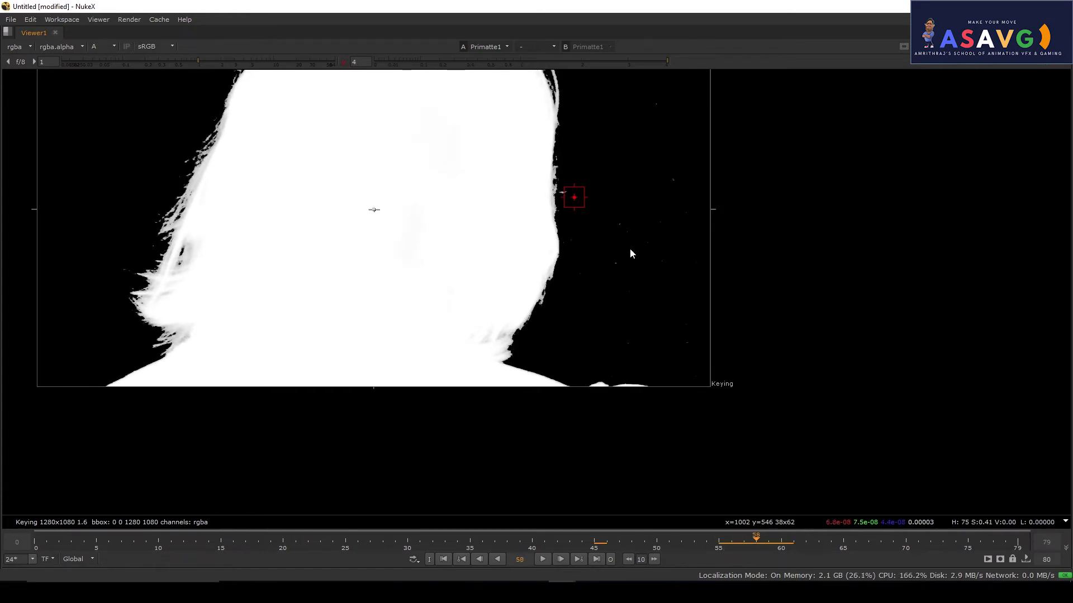
pyautogui.scroll(2, 629, 248)
pyautogui.moveTo(591, 190); pyautogui.dragTo(747, 419)
pyautogui.moveTo(678, 118); pyautogui.dragTo(733, 164)
pyautogui.moveTo(661, 304); pyautogui.dragTo(582, 265)
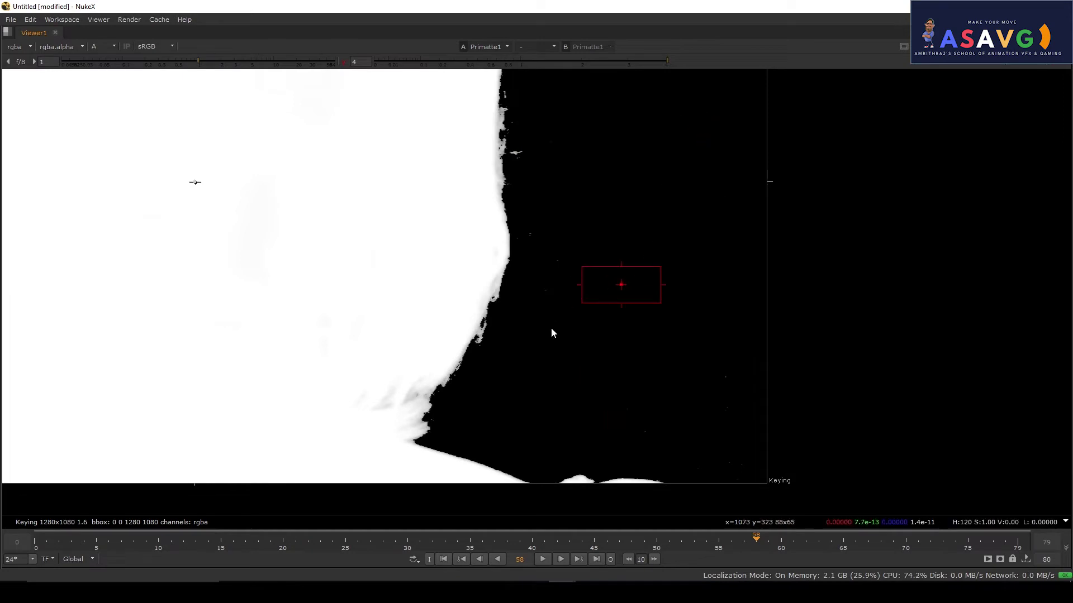
pyautogui.moveTo(560, 318); pyautogui.dragTo(531, 270)
pyautogui.moveTo(732, 393); pyautogui.dragTo(695, 322)
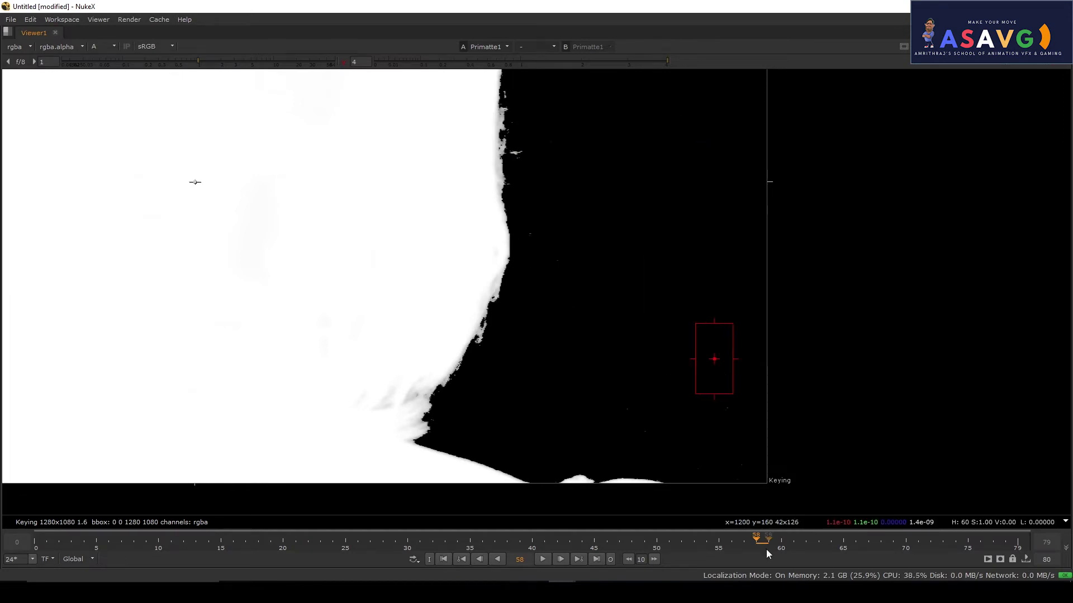
# Go to frame 63 and sample the background specks right of the hair, including one large box above the shoulder area.
pyautogui.moveTo(766, 542); pyautogui.dragTo(814, 540)
pyautogui.moveTo(573, 309); pyautogui.dragTo(620, 356)
pyautogui.moveTo(598, 153); pyautogui.dragTo(707, 249)
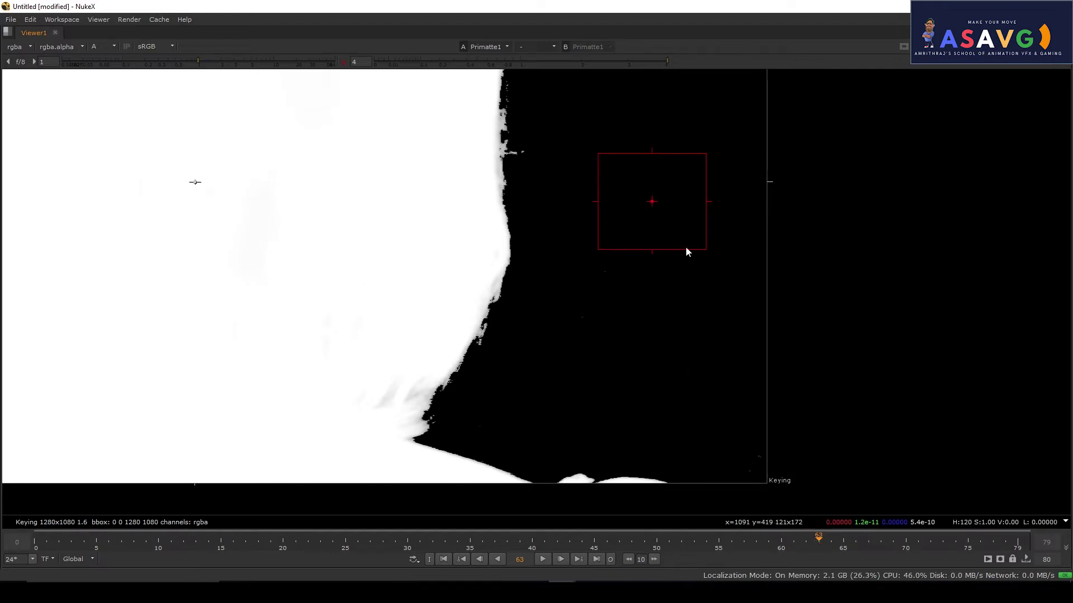
pyautogui.moveTo(713, 369); pyautogui.dragTo(693, 290)
# Go to frame 67 and sample the lower-right background across the image border and the speck beside the right hair edge.
pyautogui.moveTo(854, 544)
pyautogui.mouseDown()
pyautogui.moveTo(883, 538)
pyautogui.moveTo(874, 543)
pyautogui.mouseUp()
pyautogui.moveTo(642, 214)
pyautogui.mouseDown()
pyautogui.moveTo(771, 304)
pyautogui.moveTo(793, 355)
pyautogui.mouseUp()
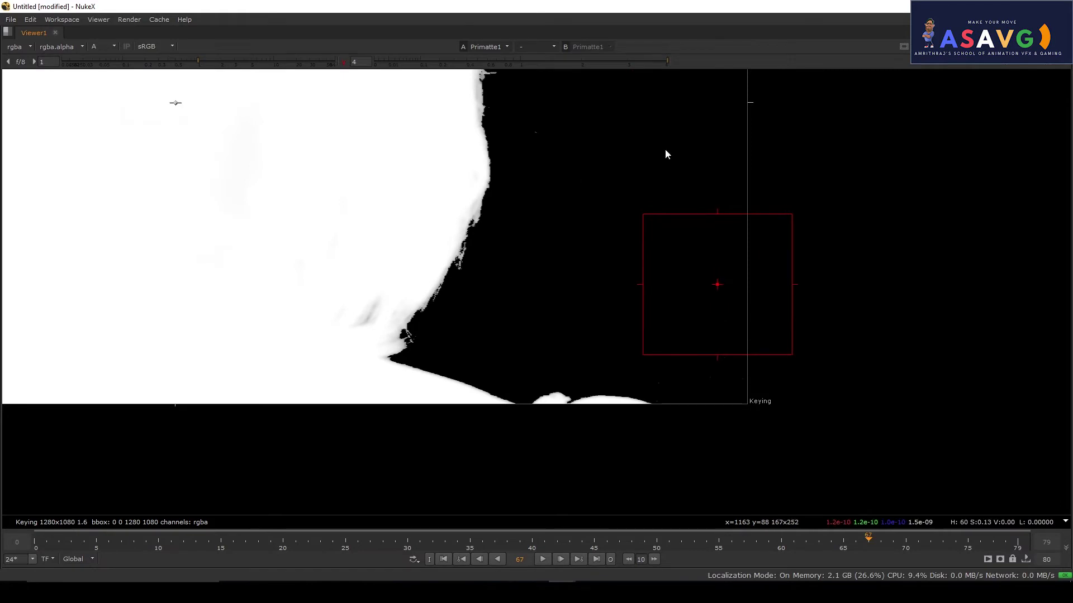
pyautogui.moveTo(541, 124)
pyautogui.mouseDown()
pyautogui.moveTo(601, 267)
pyautogui.moveTo(643, 302)
pyautogui.mouseUp()
pyautogui.moveTo(800, 391); pyautogui.dragTo(743, 306)
# Go to frame 78 and sample the lower-right background corner plus a tall box at the upper-left image border.
pyautogui.moveTo(881, 540); pyautogui.dragTo(1008, 553)
pyautogui.moveTo(642, 294); pyautogui.dragTo(776, 427)
pyautogui.scroll(-3, 715, 255)
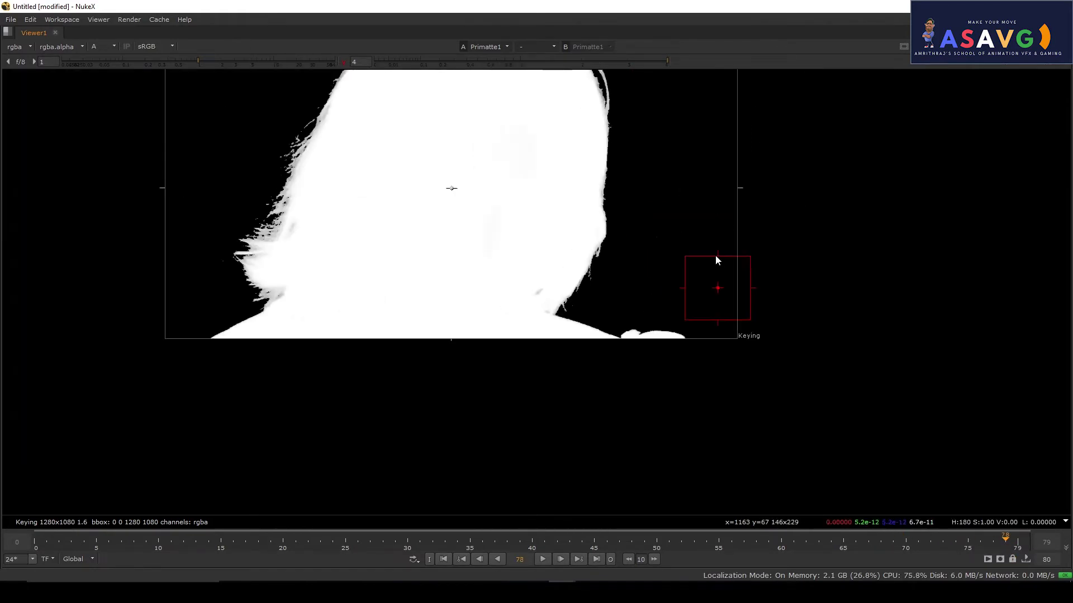
pyautogui.moveTo(715, 254); pyautogui.dragTo(906, 365)
pyautogui.moveTo(389, 292)
pyautogui.mouseDown()
pyautogui.moveTo(383, 166)
pyautogui.moveTo(359, 120)
pyautogui.mouseUp()
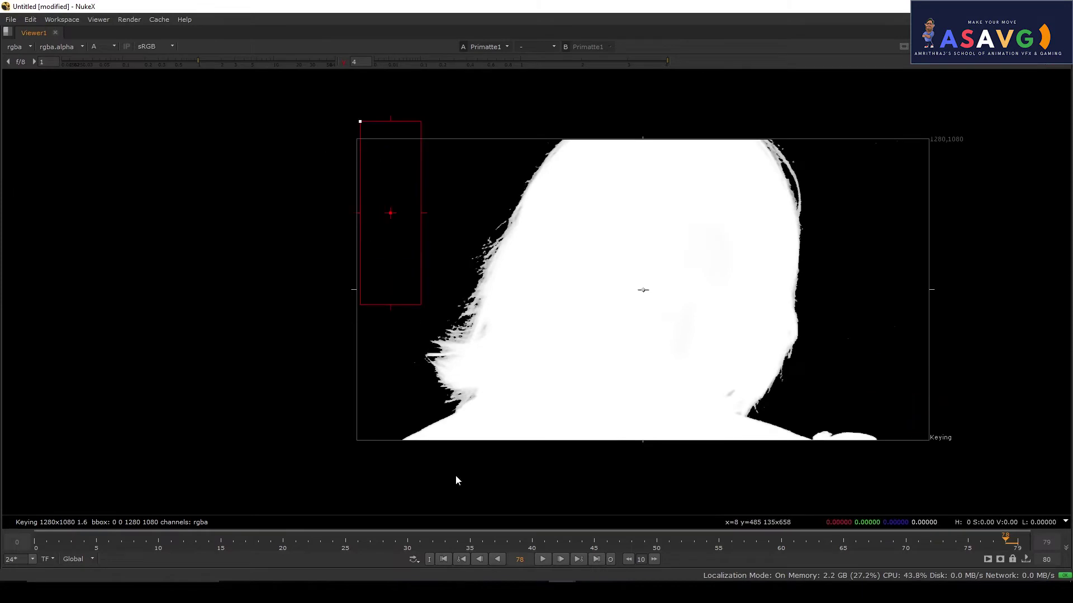
# Scrub to frame 23 and compare the whole alpha matte at viewer gamma 1 and 4 for remaining noise.
pyautogui.moveTo(447, 550); pyautogui.dragTo(320, 548)
pyautogui.moveTo(580, 305); pyautogui.dragTo(436, 277)
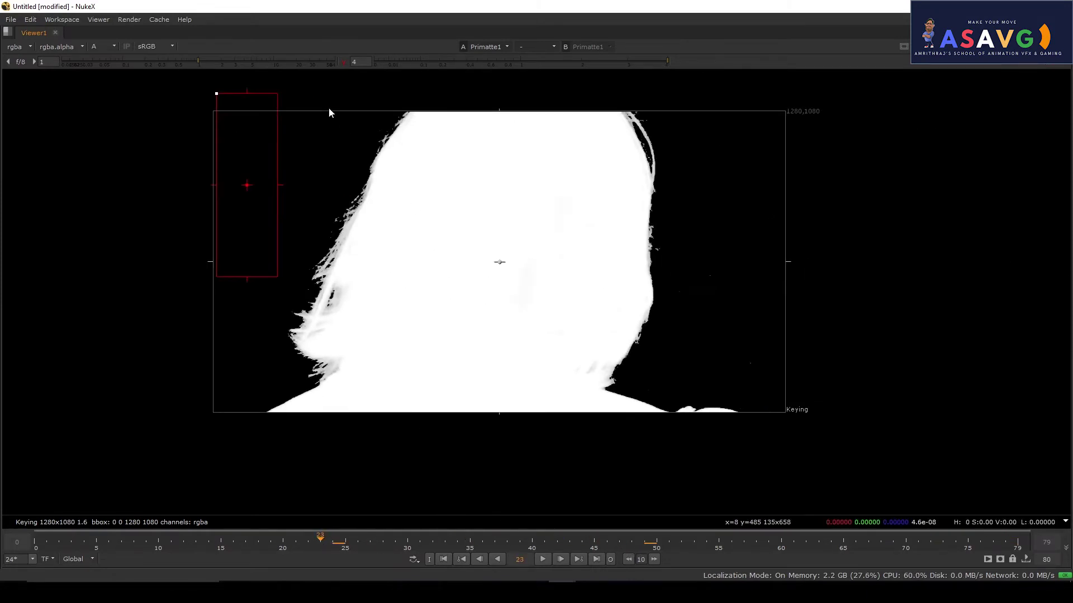
pyautogui.click(343, 62)
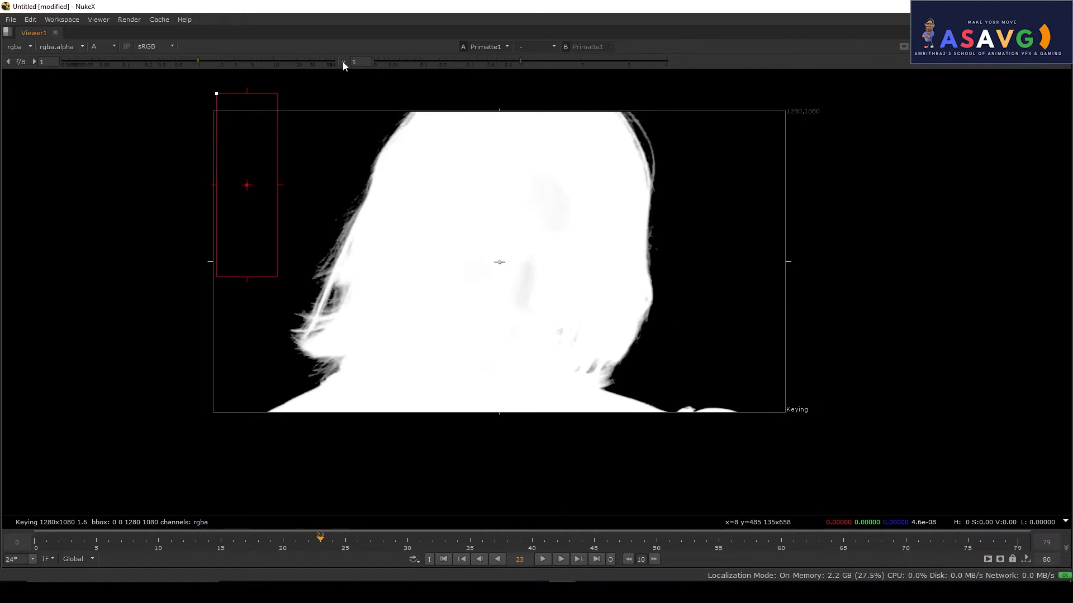
pyautogui.click(343, 62)
pyautogui.click(343, 62)
pyautogui.click(343, 62)
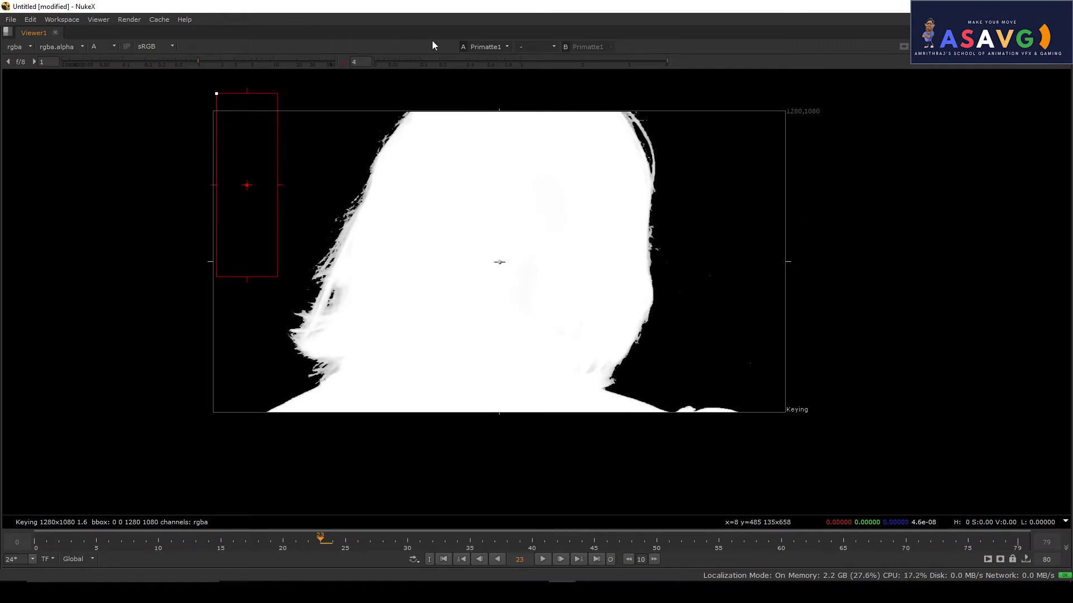
pyautogui.click(343, 62)
# Compare the keyed colour image with its alpha matte, checking the colour image at viewer gamma 4 and 1.
pyautogui.press('a')
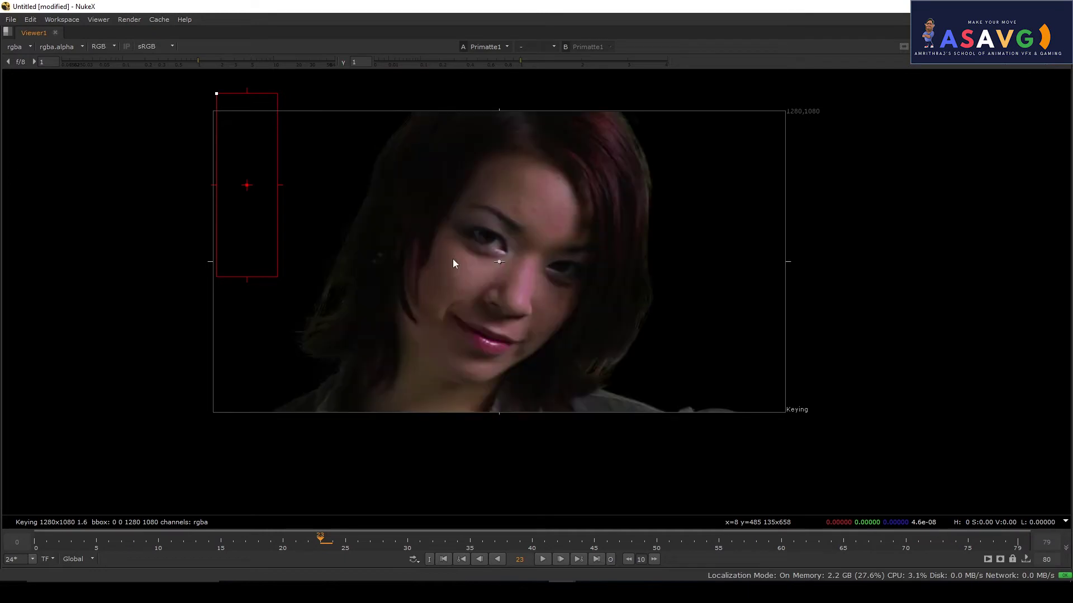
pyautogui.click(343, 59)
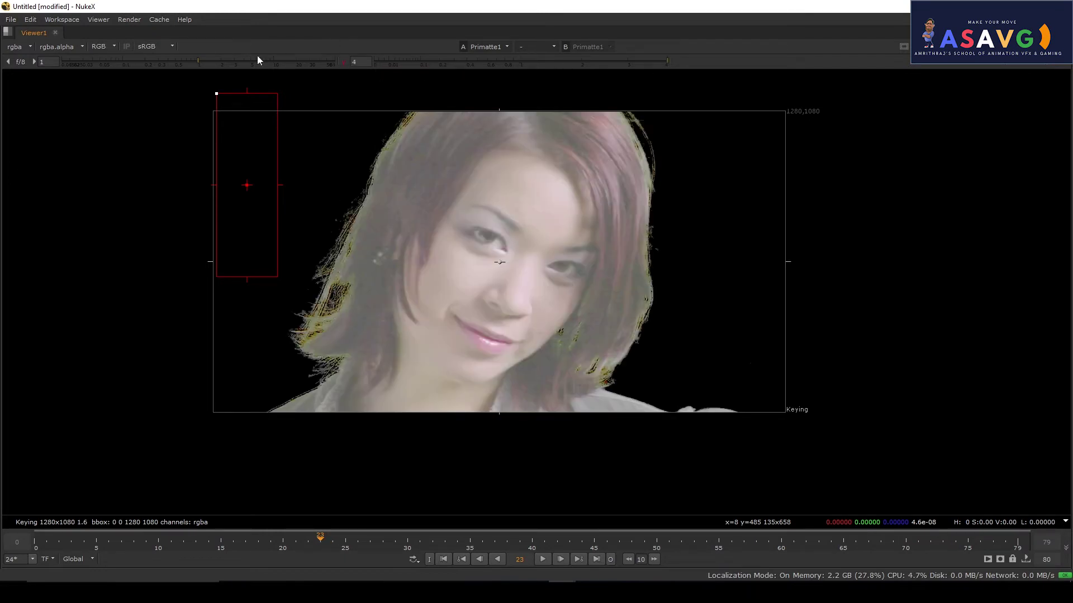
pyautogui.click(343, 61)
pyautogui.moveTo(592, 248); pyautogui.dragTo(669, 267)
pyautogui.press('a')
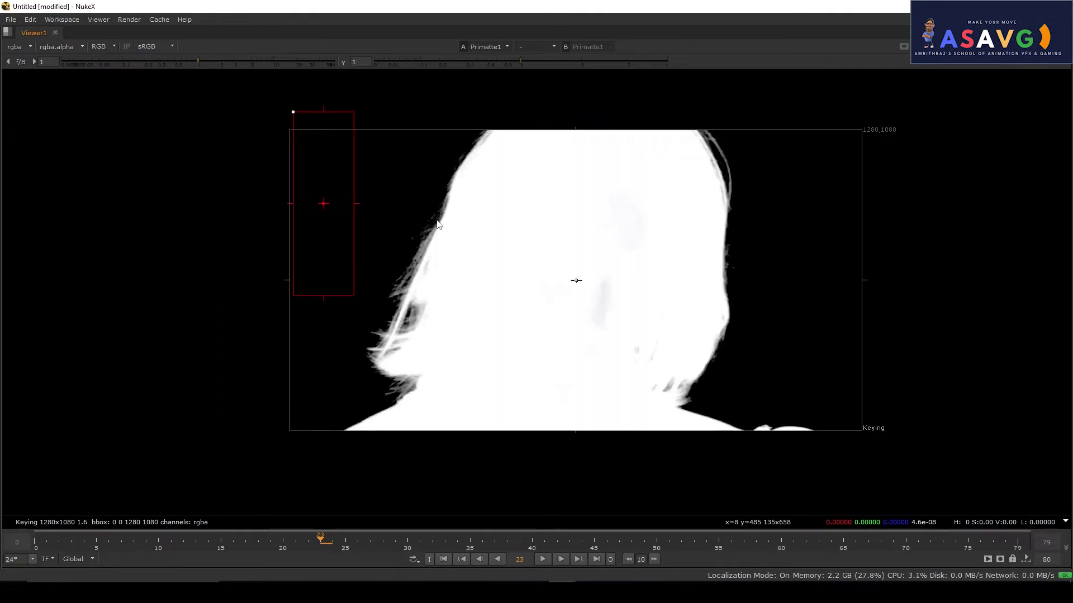
pyautogui.scroll(1, 521, 276)
pyautogui.moveTo(803, 330); pyautogui.dragTo(641, 330)
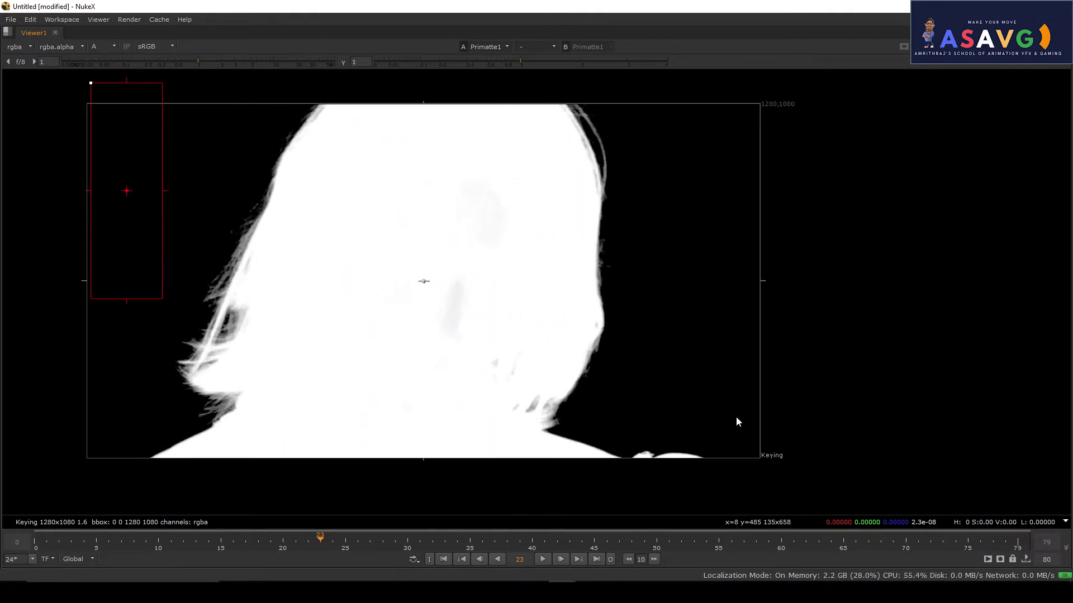
pyautogui.moveTo(603, 364); pyautogui.dragTo(887, 347)
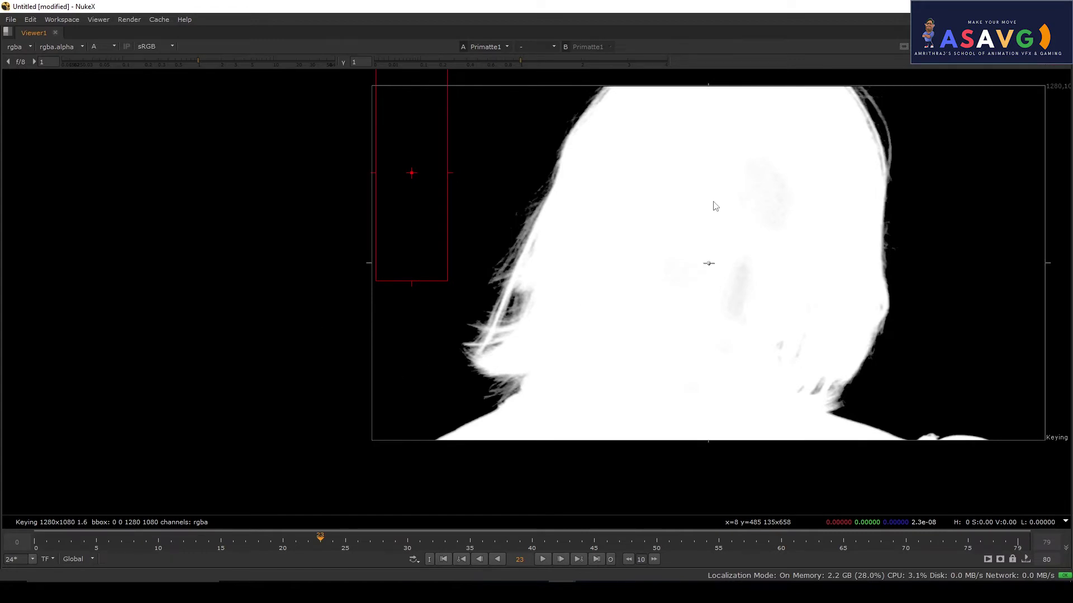
pyautogui.moveTo(711, 207); pyautogui.dragTo(560, 207)
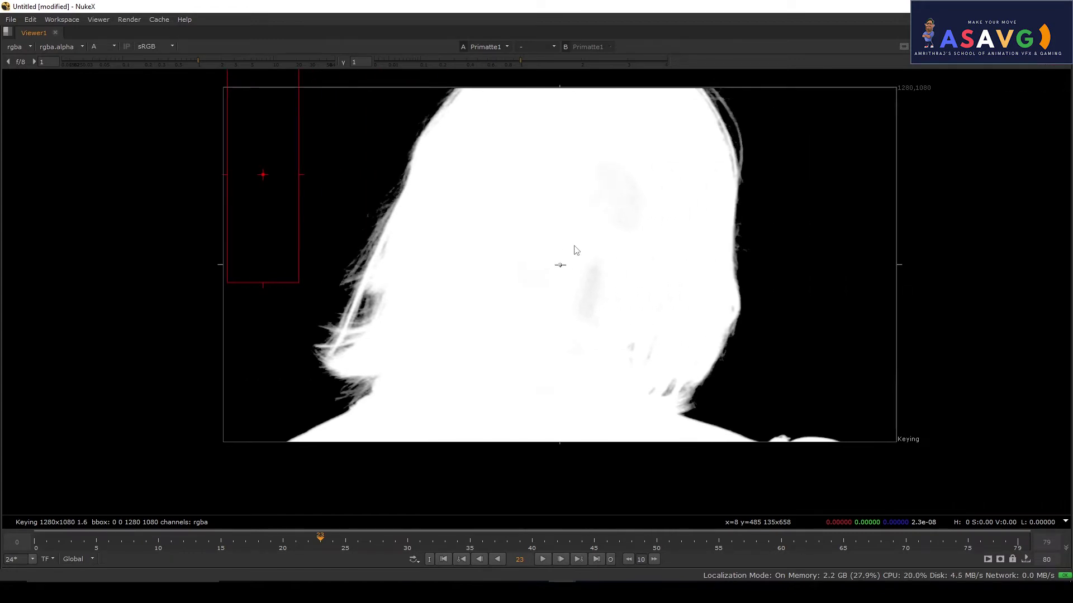
pyautogui.press('a')
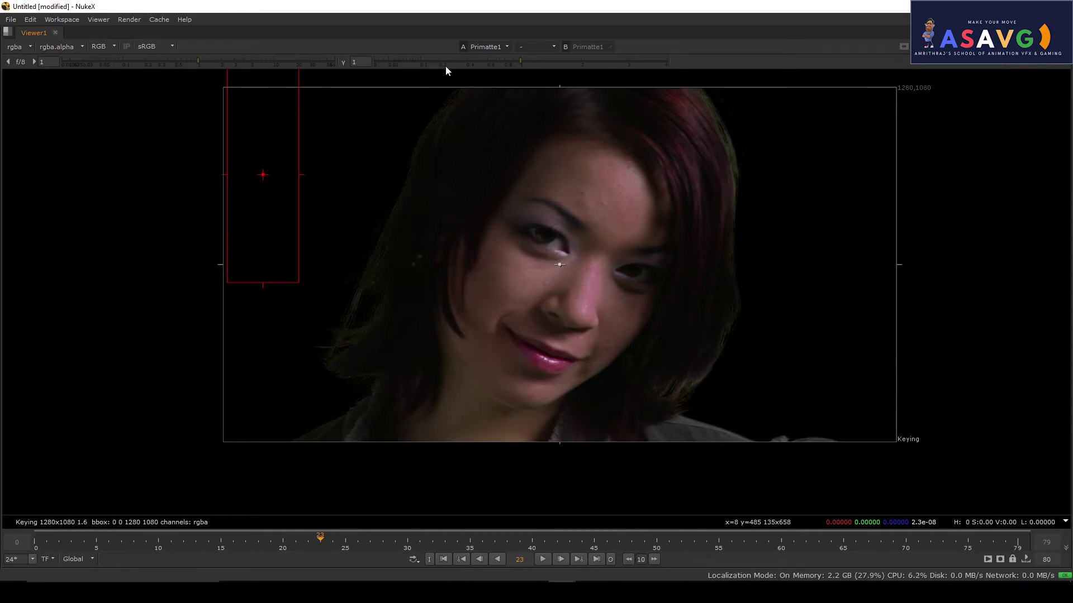
pyautogui.press('a')
# Check the matte with viewer gamma at 0 and at 4, and leave it at 0 to expose foreground holes.
pyautogui.moveTo(516, 61); pyautogui.dragTo(362, 66)
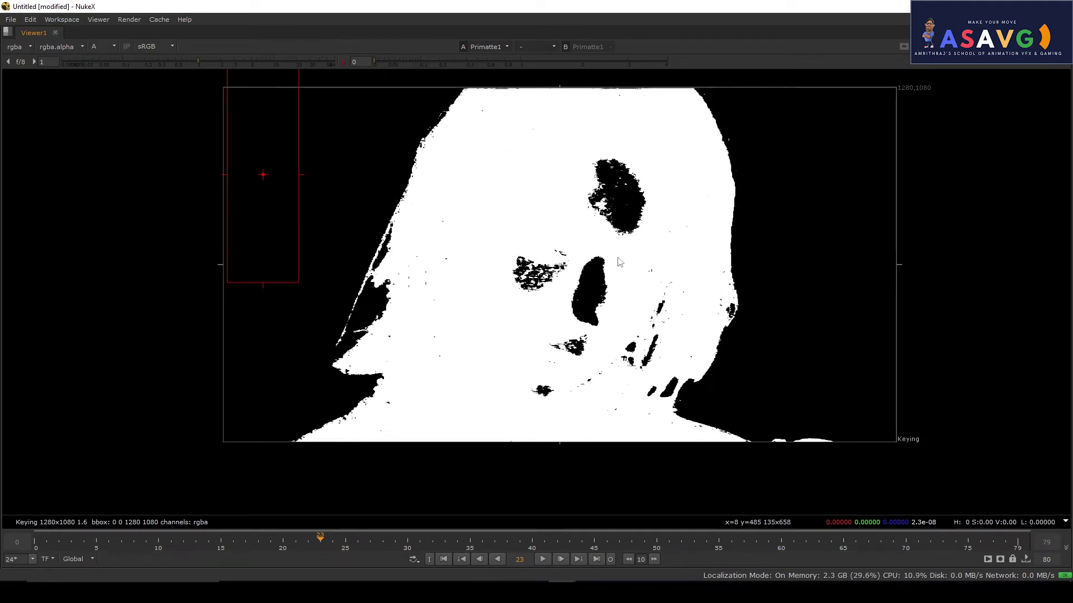
pyautogui.moveTo(395, 59); pyautogui.dragTo(673, 82)
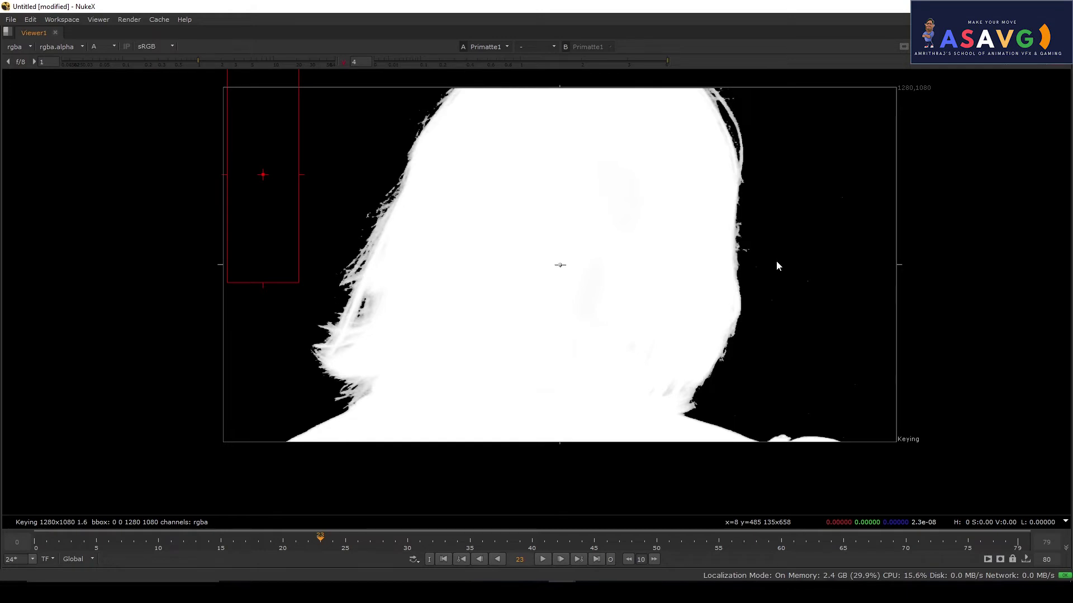
pyautogui.moveTo(434, 59); pyautogui.dragTo(366, 66)
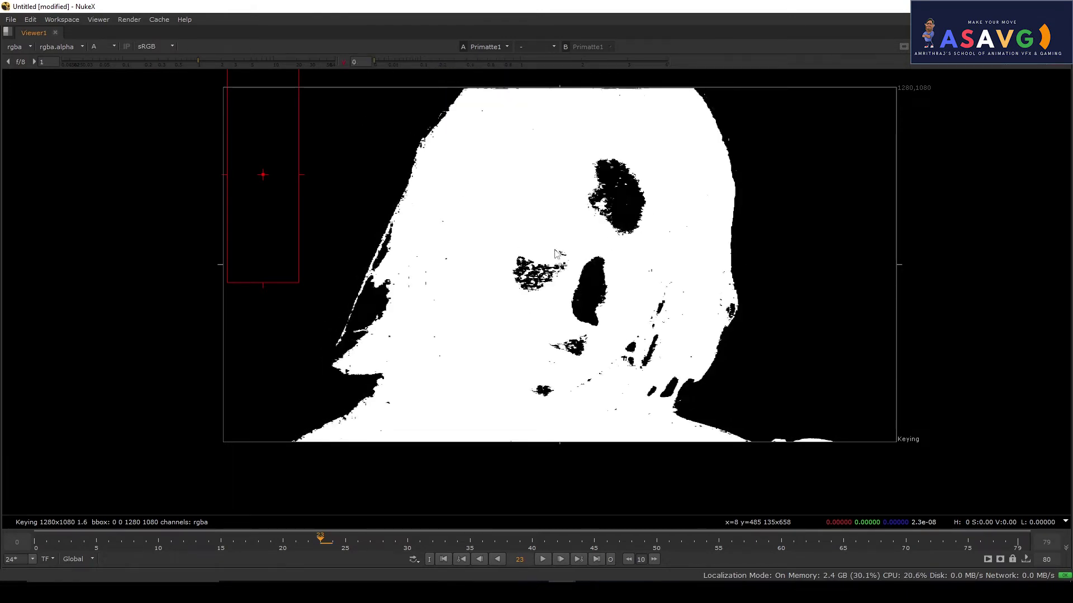
# Restore the full pane layout, fit the image in the viewer and set the Primatte operation to Clean FG Noise.
pyautogui.moveTo(583, 285); pyautogui.dragTo(488, 303)
pyautogui.press('space')
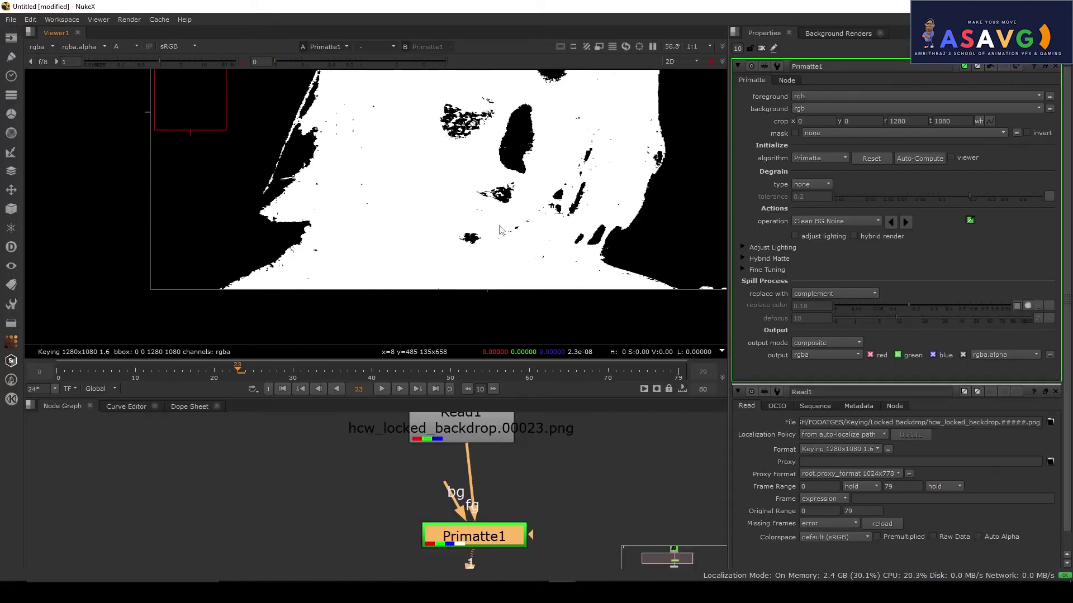
pyautogui.press('f')
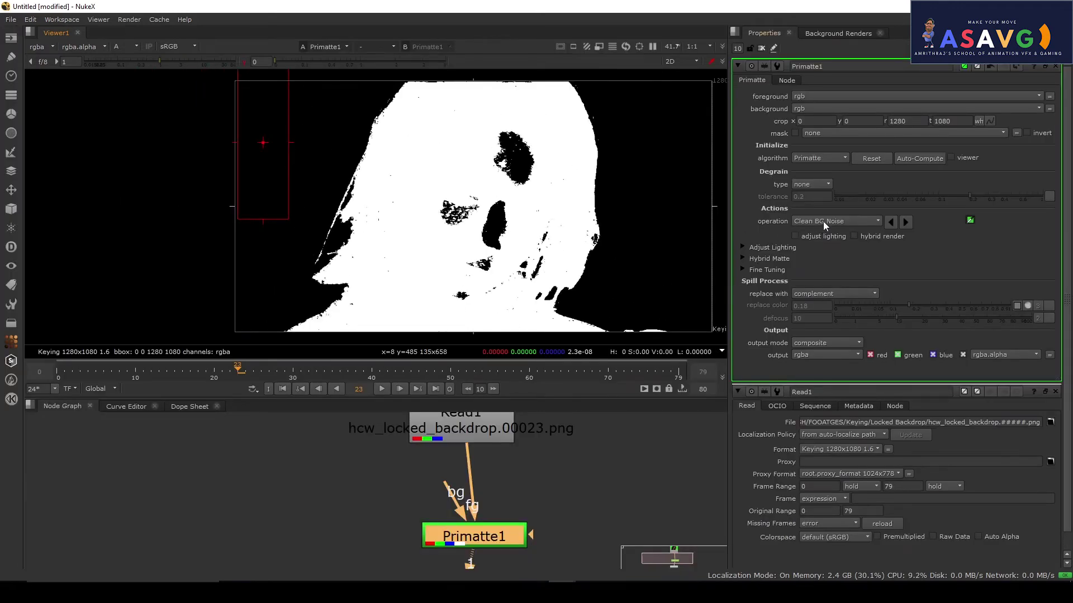
pyautogui.moveTo(823, 222)
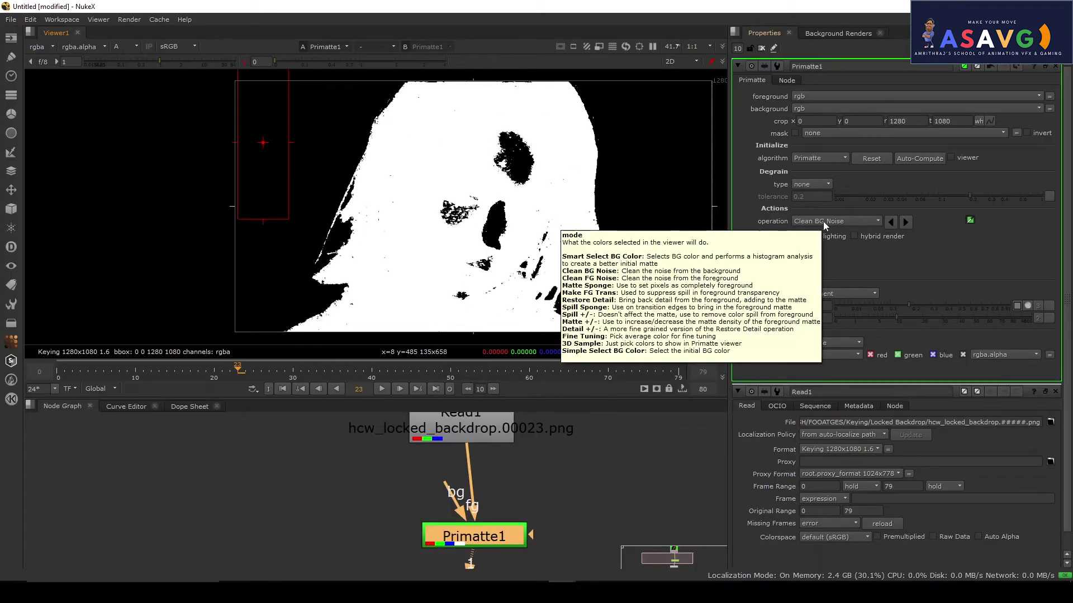
pyautogui.click(823, 221)
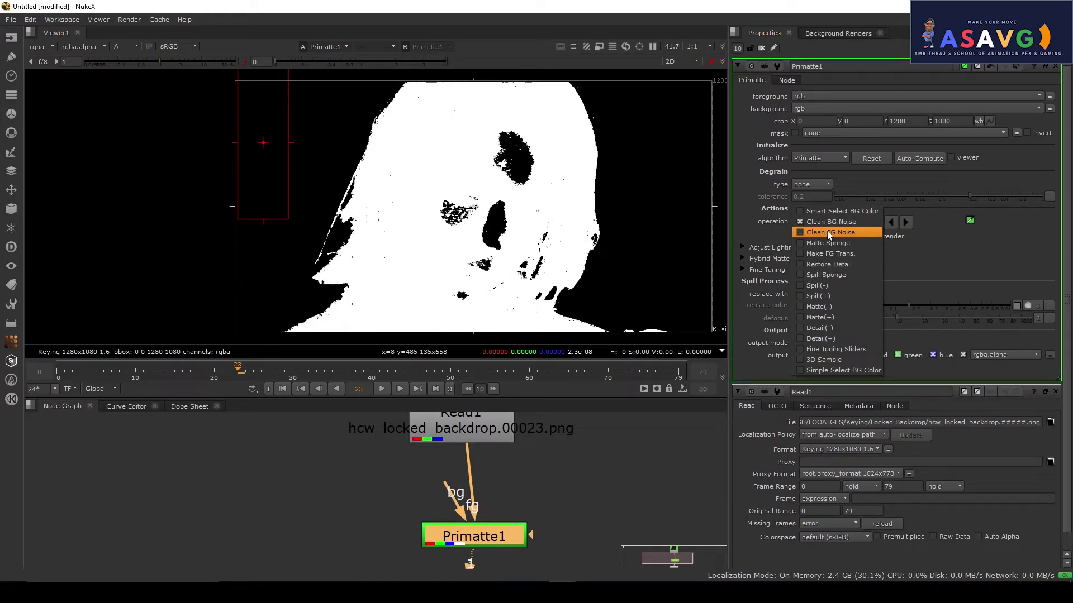
pyautogui.click(826, 231)
# Sample the dark hole on the forehead and the one beside the nose with Clean FG Noise.
pyautogui.scroll(3, 377, 189)
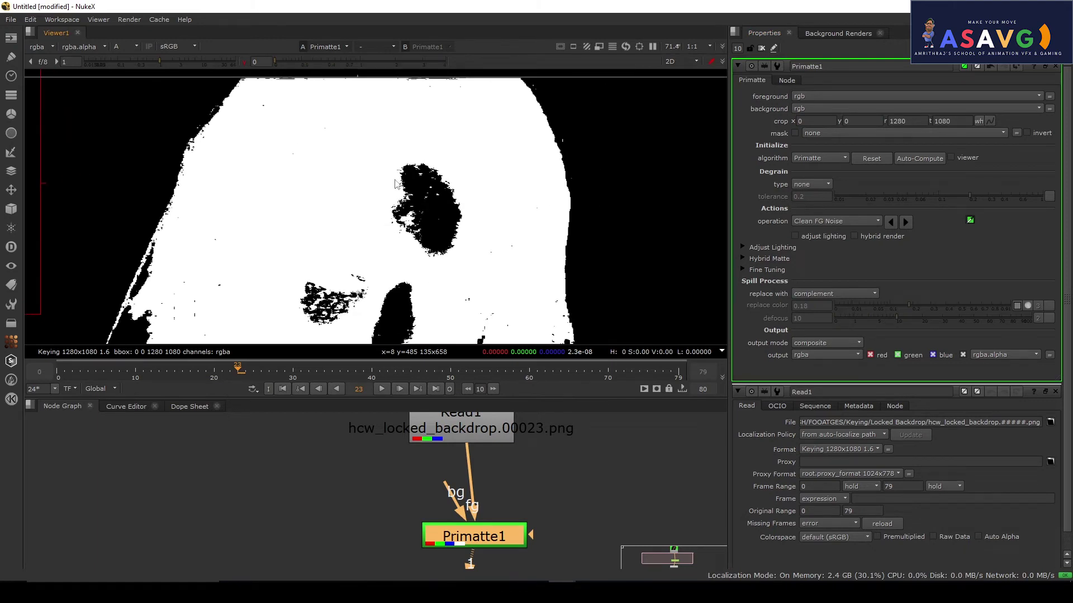
pyautogui.moveTo(394, 179); pyautogui.dragTo(448, 228)
pyautogui.moveTo(439, 271); pyautogui.dragTo(498, 124)
pyautogui.scroll(2, 441, 165)
pyautogui.moveTo(420, 150)
pyautogui.mouseDown()
pyautogui.moveTo(476, 180)
pyautogui.moveTo(484, 202)
pyautogui.mouseUp()
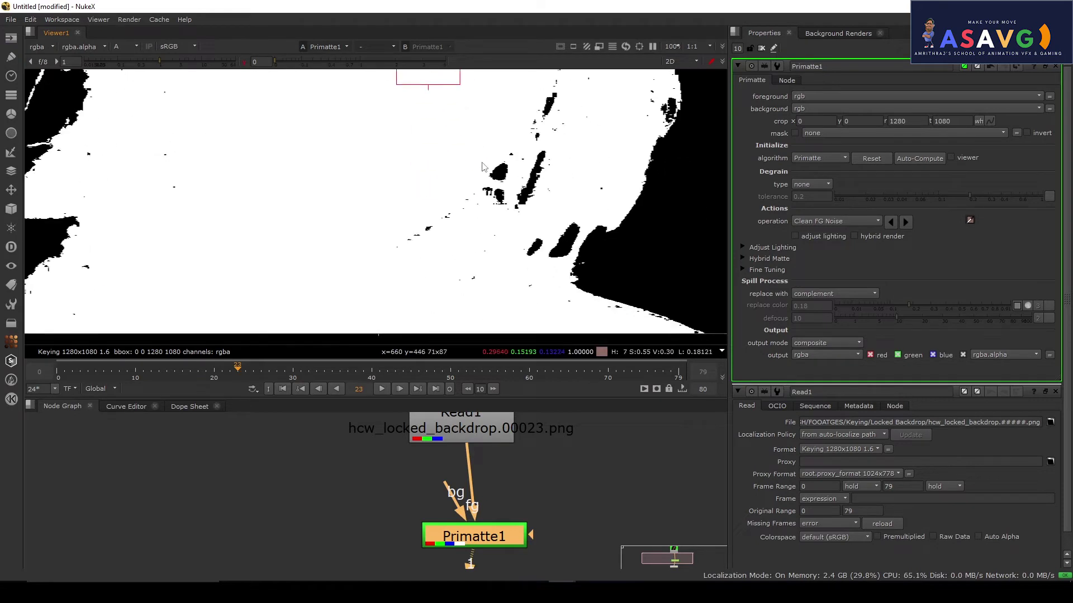
# Sample the small holes beside the cheek and those in the lower-right hair with Clean FG Noise.
pyautogui.moveTo(477, 162); pyautogui.dragTo(512, 186)
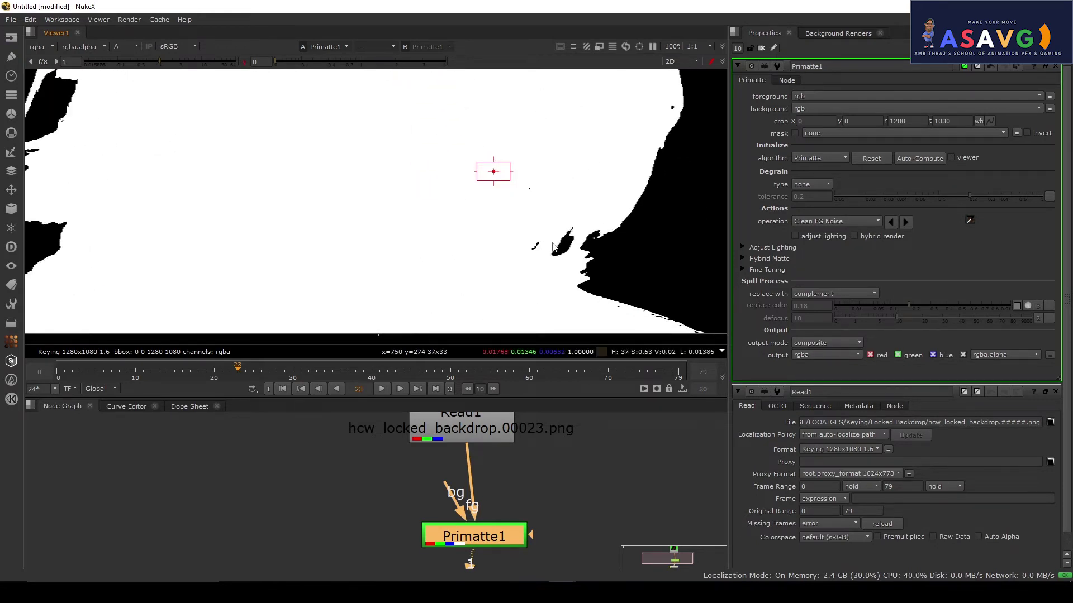
pyautogui.moveTo(541, 229); pyautogui.dragTo(570, 250)
pyautogui.scroll(-3, 404, 235)
# Try a Clean FG Noise sample on the dark gap in the left-side hair, and undo it.
pyautogui.moveTo(273, 199); pyautogui.dragTo(401, 253)
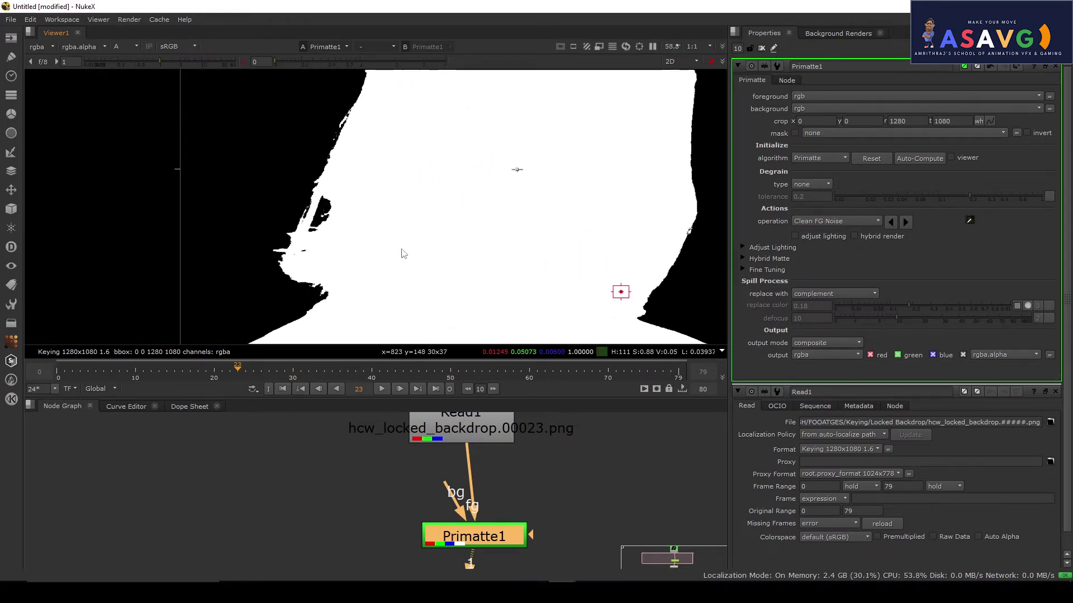
pyautogui.moveTo(345, 230); pyautogui.dragTo(416, 248)
pyautogui.hotkey('ctrl', 'z')
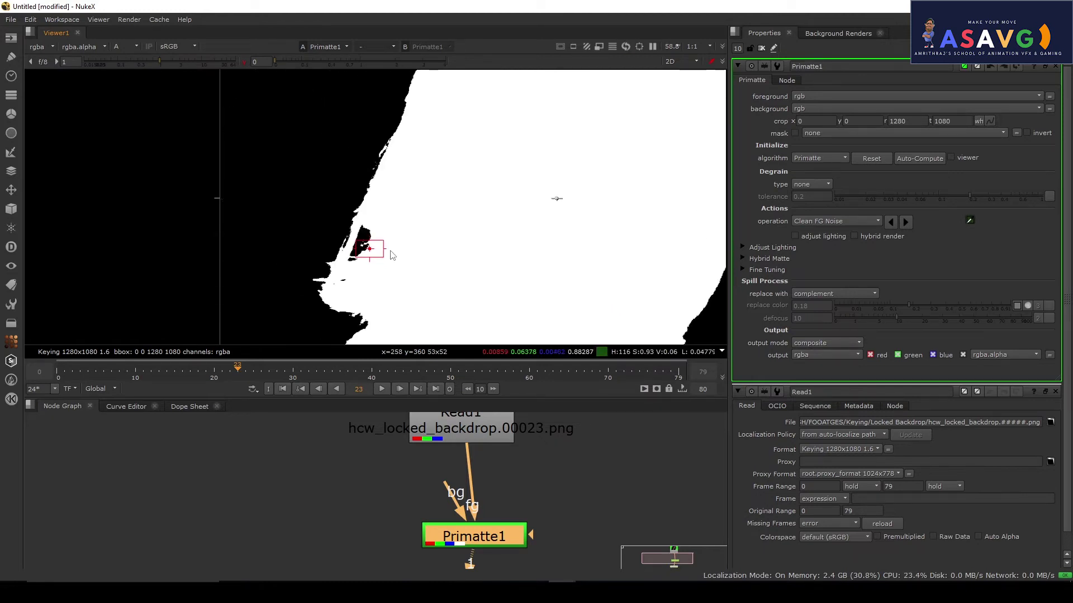
pyautogui.scroll(1, 399, 252)
pyautogui.hotkey('ctrl', 'z')
# Reset the viewer gamma to 1 and compare the colour image with the alpha matte around the left-side hair gap.
pyautogui.moveTo(448, 251); pyautogui.dragTo(297, 180)
pyautogui.press('a')
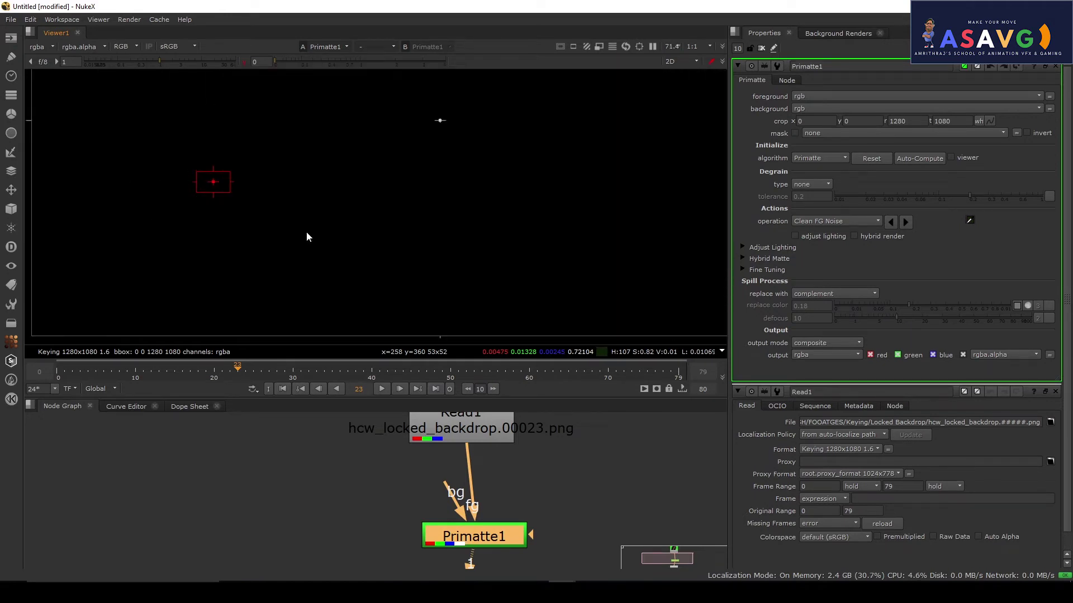
pyautogui.press('a')
pyautogui.click(244, 62)
pyautogui.press('a')
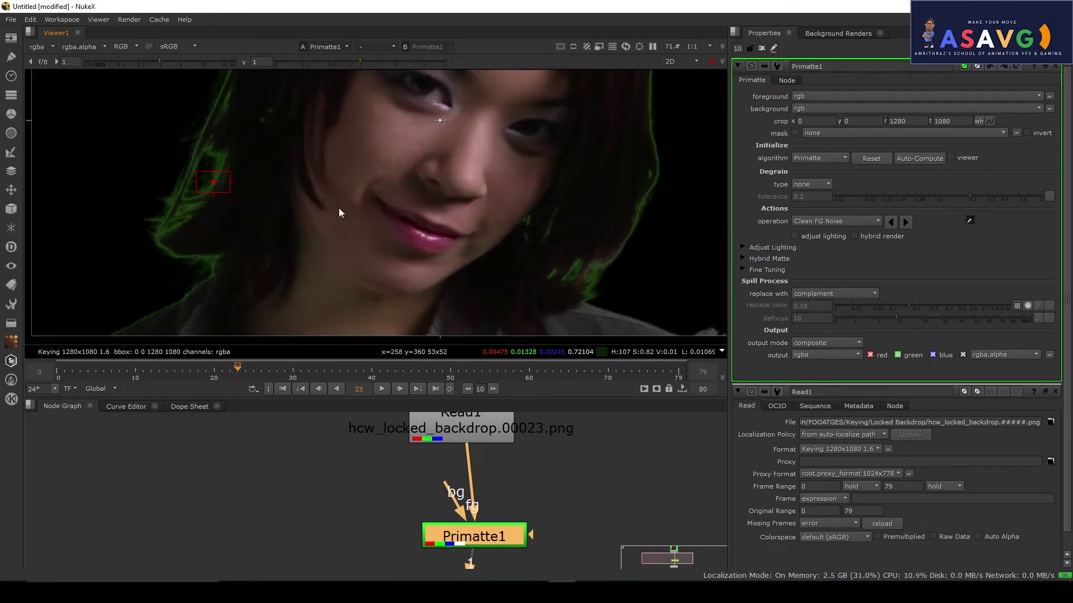
pyautogui.scroll(1, 219, 229)
pyautogui.moveTo(241, 217); pyautogui.dragTo(321, 221)
pyautogui.press('a')
pyautogui.press('a')
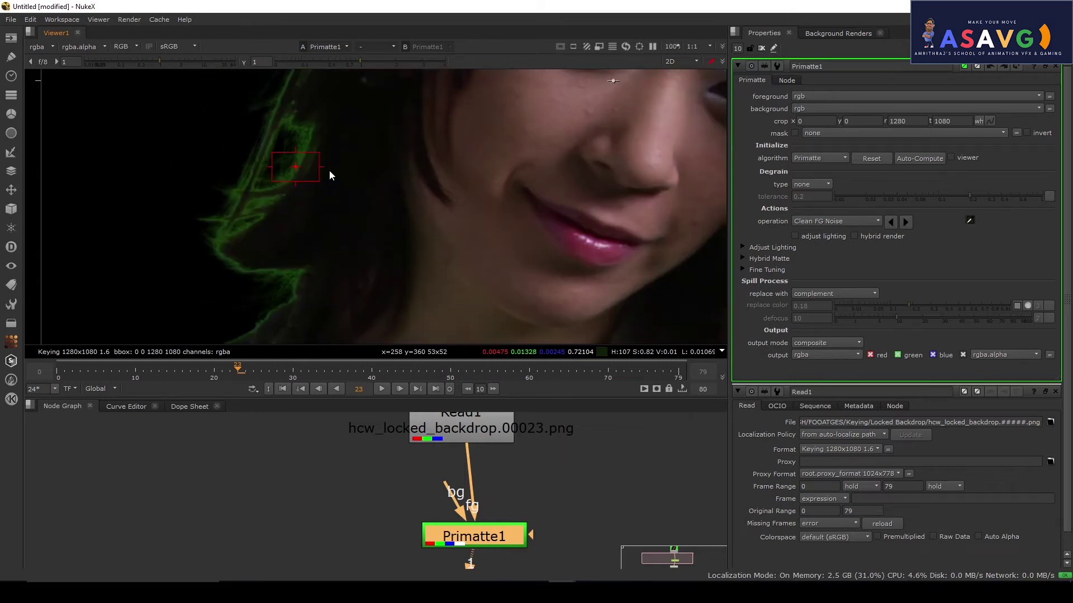
pyautogui.press('a')
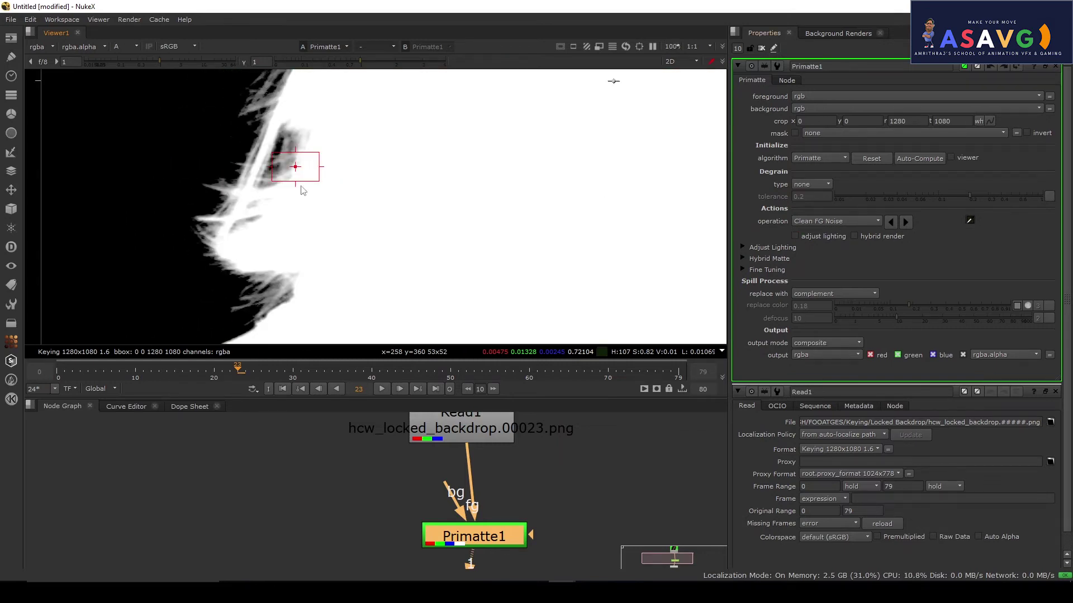
pyautogui.moveTo(371, 209); pyautogui.dragTo(320, 209)
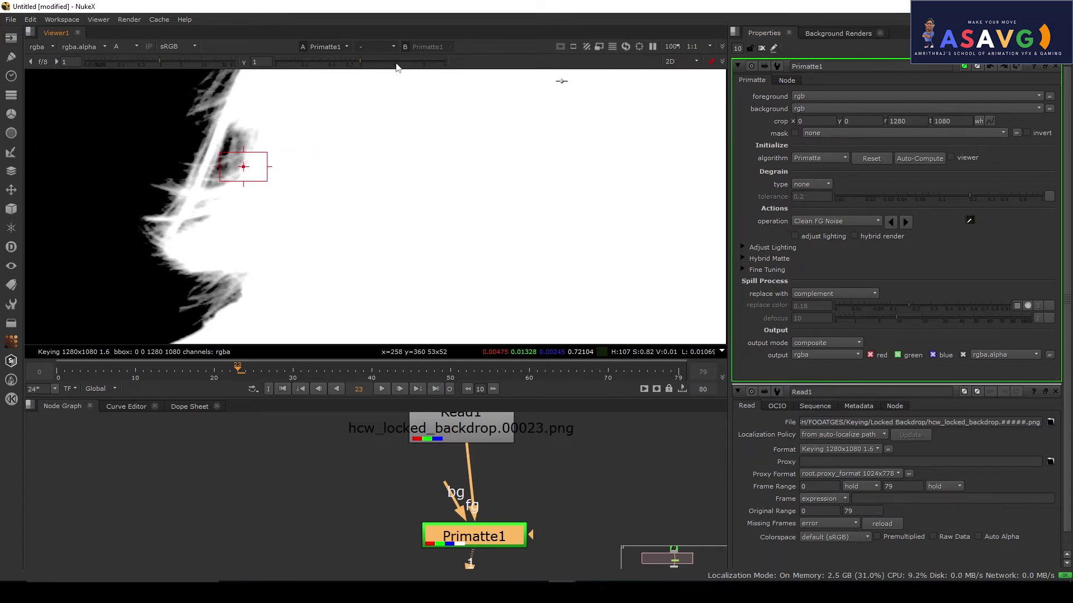
# Sweep the viewer gamma to 4 and 0.001, try a Clean FG Noise sample on the left-side hair gap's inner edge, and undo it.
pyautogui.moveTo(397, 67); pyautogui.dragTo(494, 70)
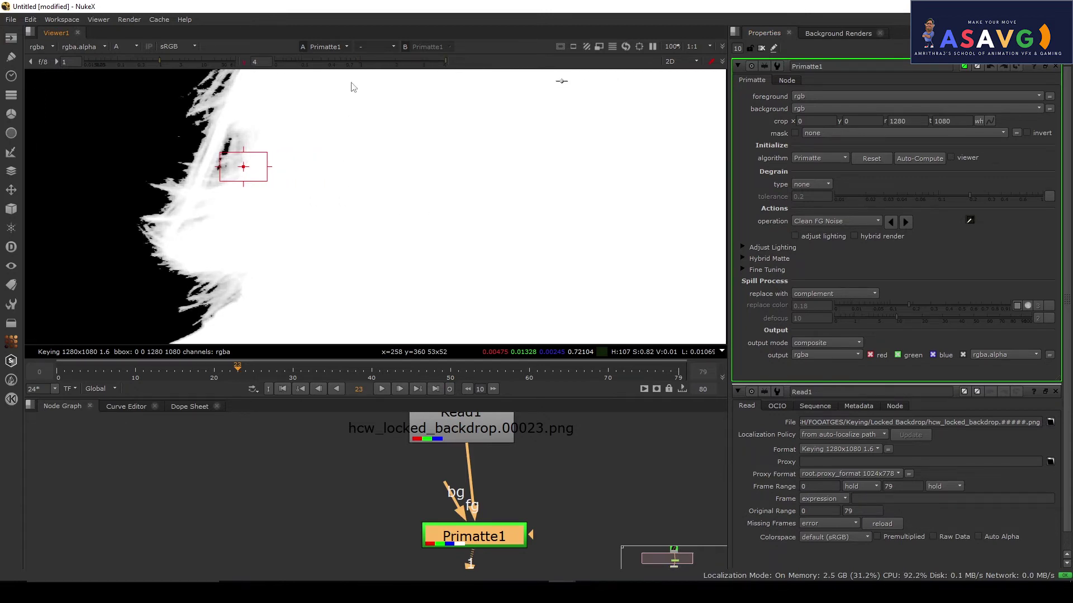
pyautogui.moveTo(345, 62); pyautogui.dragTo(261, 97)
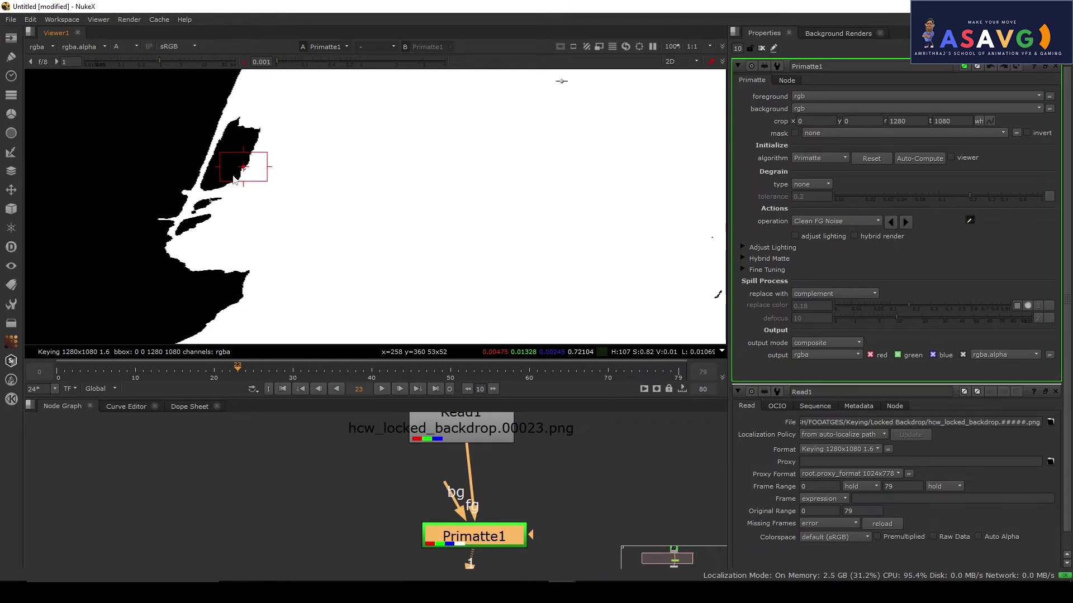
pyautogui.moveTo(268, 175); pyautogui.dragTo(257, 176)
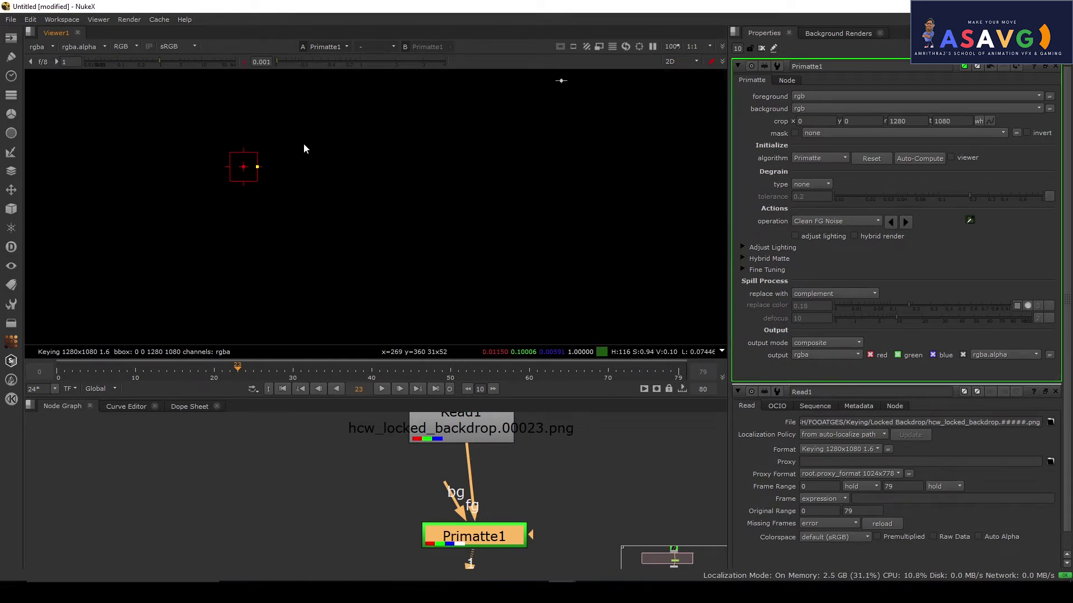
pyautogui.press('a')
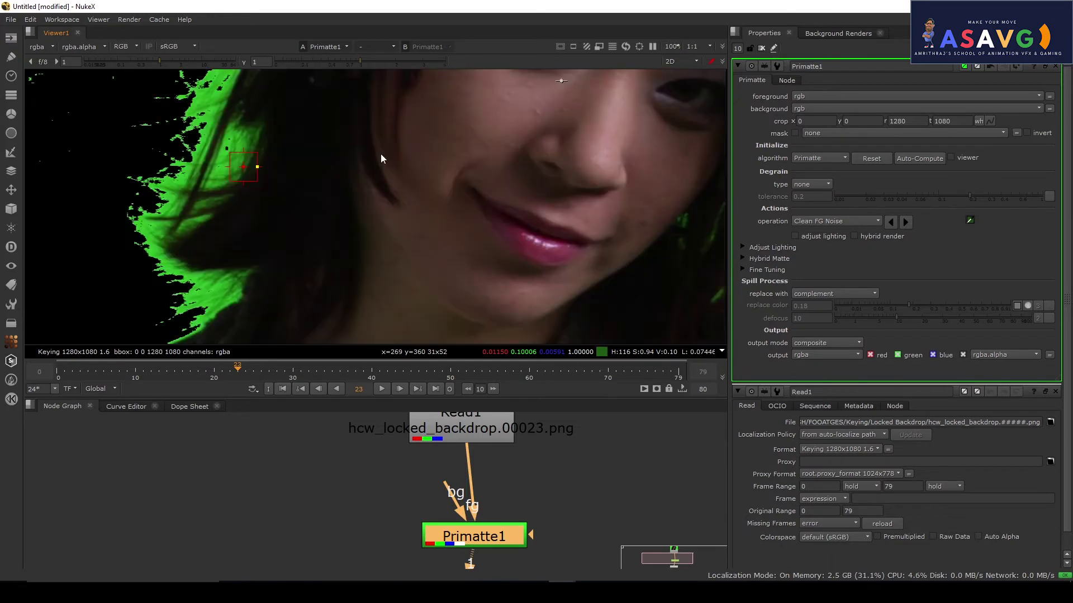
pyautogui.scroll(-1, 380, 153)
pyautogui.moveTo(274, 174); pyautogui.dragTo(339, 268)
pyautogui.moveTo(429, 228); pyautogui.dragTo(384, 186)
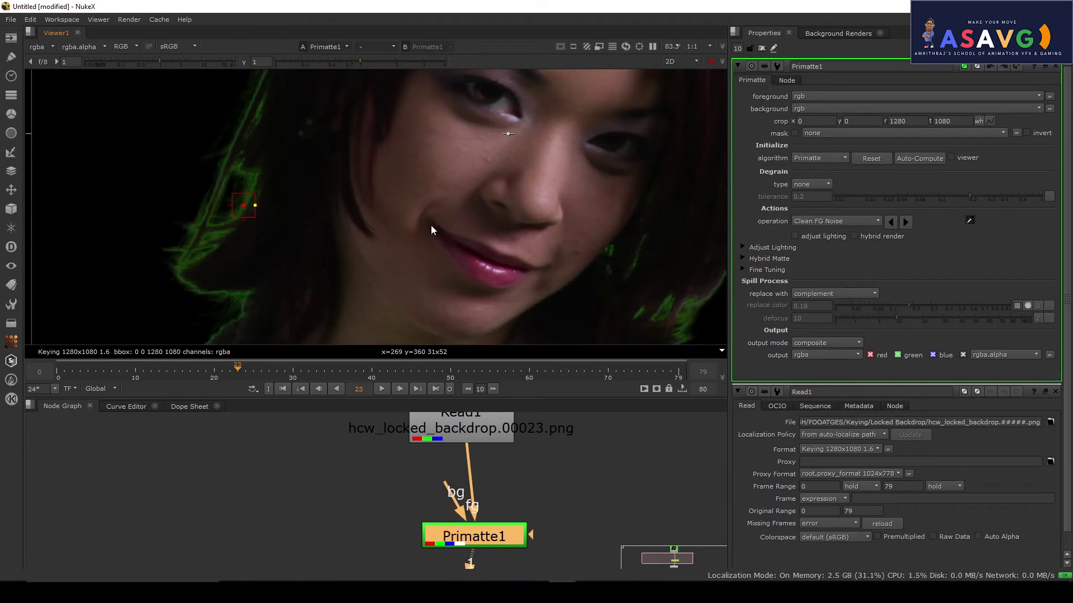
pyautogui.moveTo(431, 225); pyautogui.dragTo(386, 223)
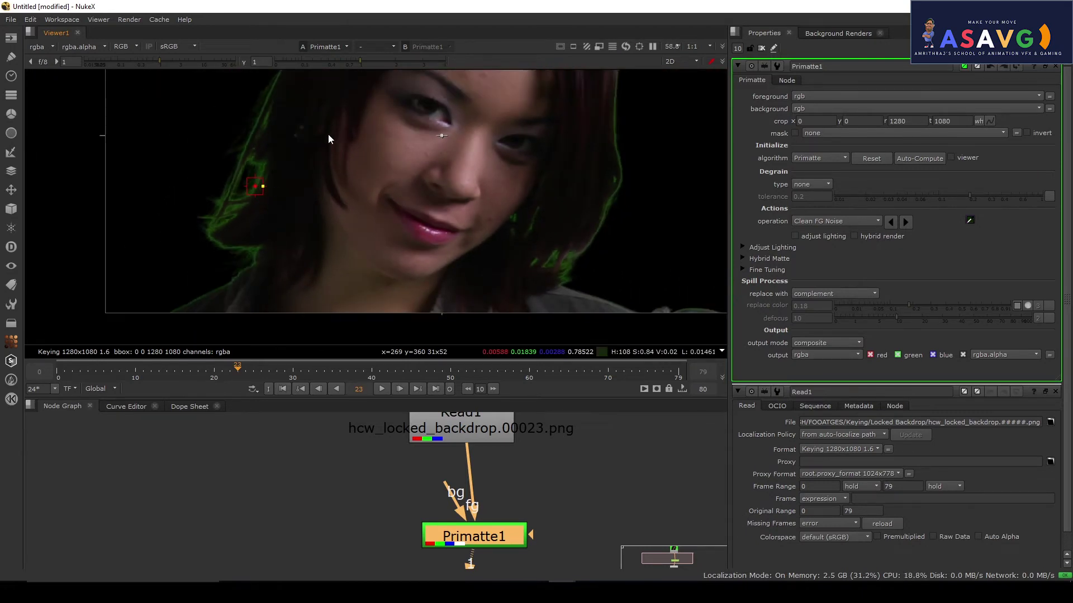
# Set the viewer gamma to 0.025, view the alpha, and sample the upper part of the left-side hair gap with Clean FG Noise.
pyautogui.scroll(2, 269, 178)
pyautogui.scroll(3, 269, 182)
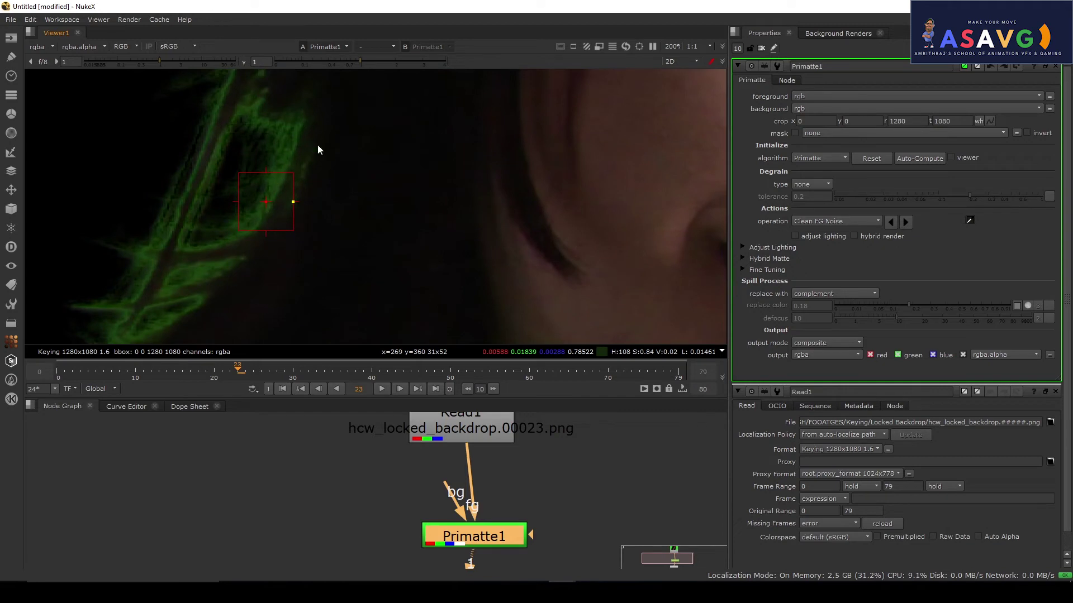
pyautogui.click(243, 63)
pyautogui.moveTo(363, 61); pyautogui.dragTo(288, 62)
pyautogui.press('a')
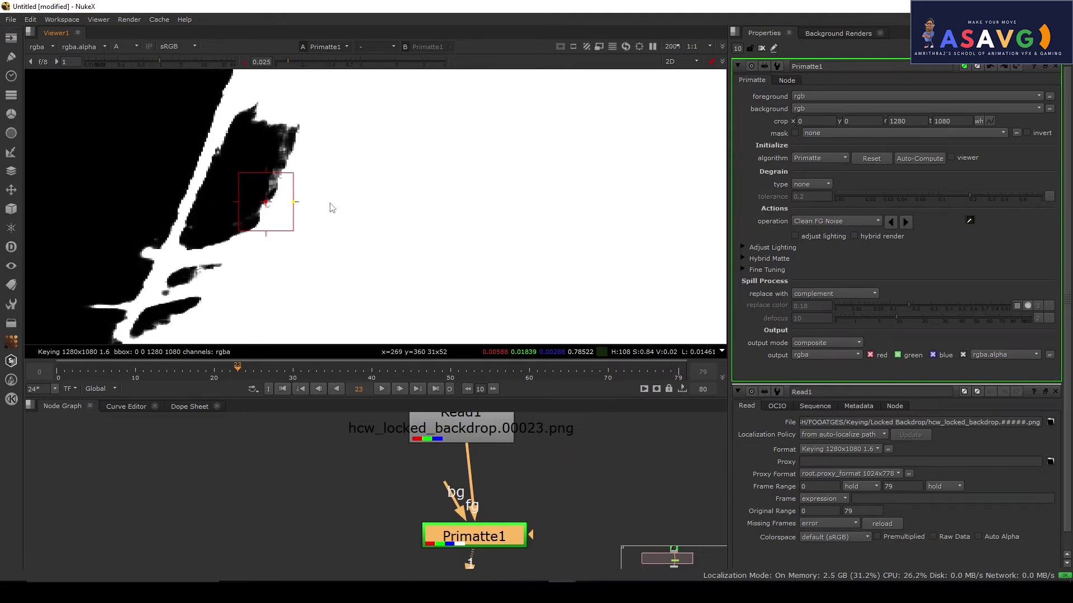
pyautogui.moveTo(251, 146); pyautogui.dragTo(236, 200)
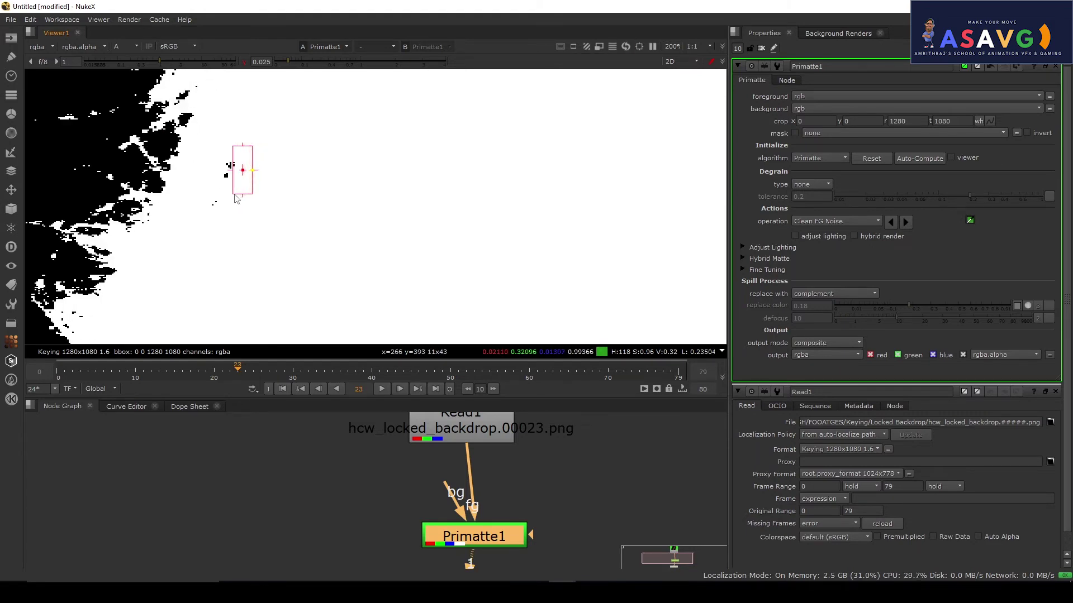
# Switch the Primatte operation to Clean BG Noise and sample the speckled background beside the left-side hair.
pyautogui.scroll(-5, 237, 200)
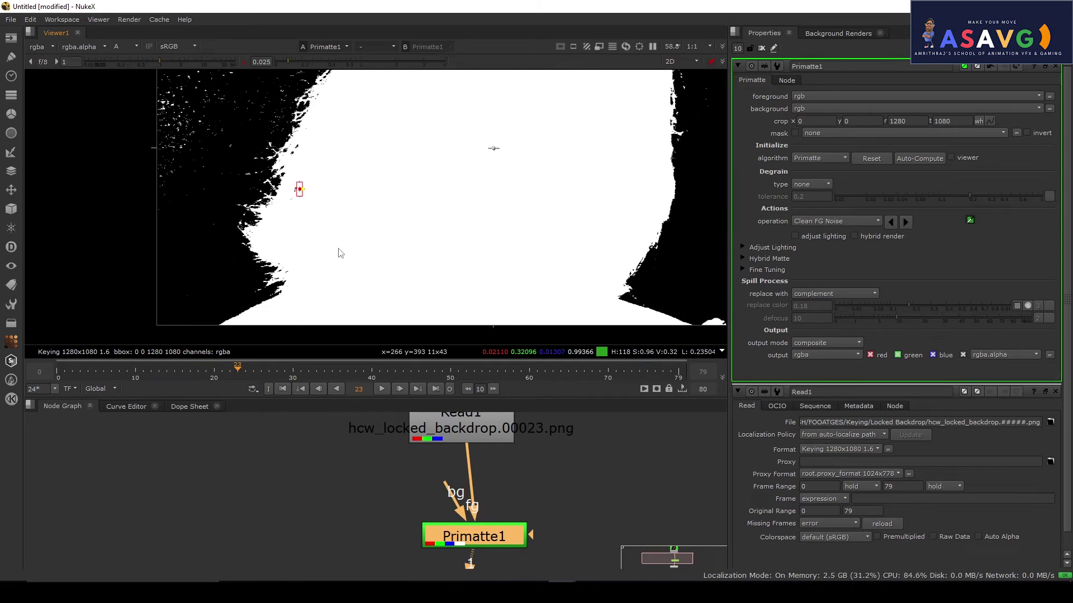
pyautogui.moveTo(352, 186); pyautogui.dragTo(374, 211)
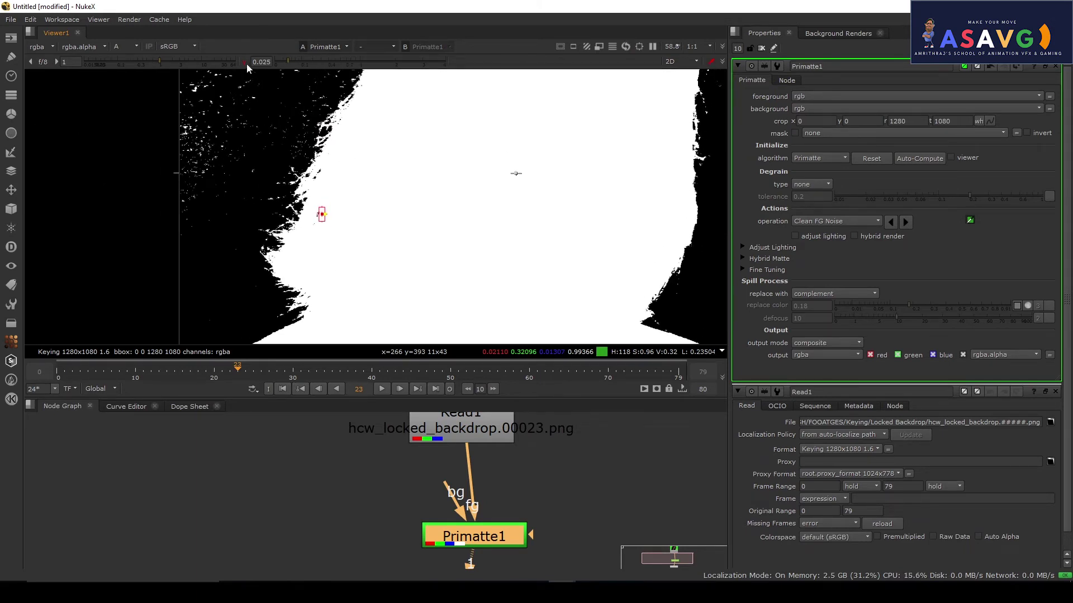
pyautogui.click(821, 224)
pyautogui.click(827, 214)
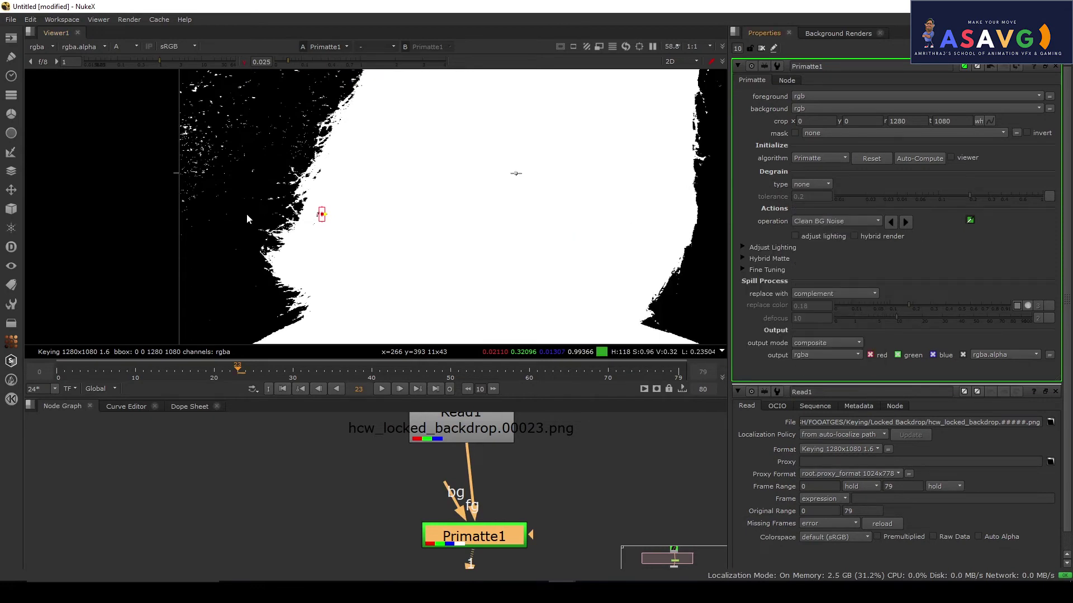
pyautogui.moveTo(235, 201); pyautogui.dragTo(300, 270)
pyautogui.moveTo(270, 211); pyautogui.dragTo(258, 88)
pyautogui.keyDown('ctrl'); pyautogui.rightClick(283, 237); pyautogui.keyUp('ctrl')
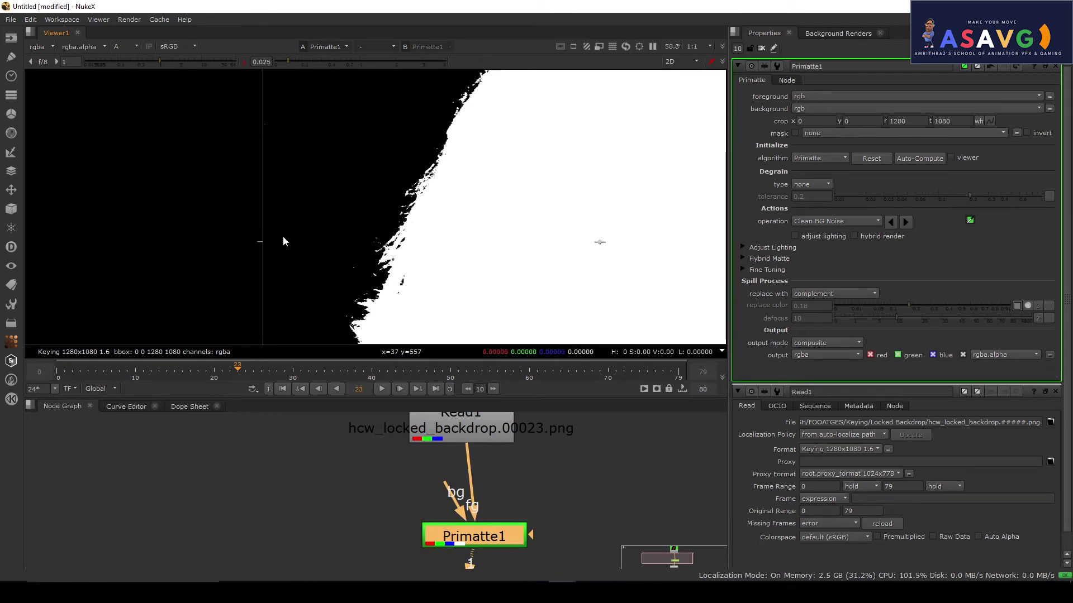
pyautogui.moveTo(284, 237); pyautogui.dragTo(278, 232)
pyautogui.moveTo(312, 170); pyautogui.dragTo(92, 101)
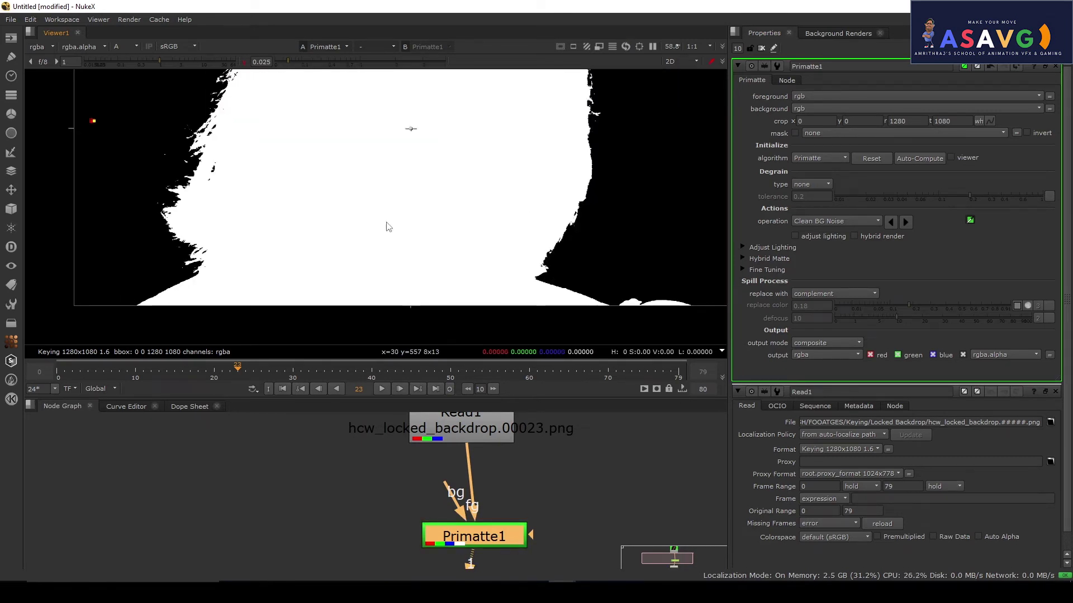
# Check the whole alpha matte at viewer gamma 0.003, and reset the gamma to 1.
pyautogui.scroll(-4, 396, 241)
pyautogui.moveTo(396, 245); pyautogui.dragTo(471, 293)
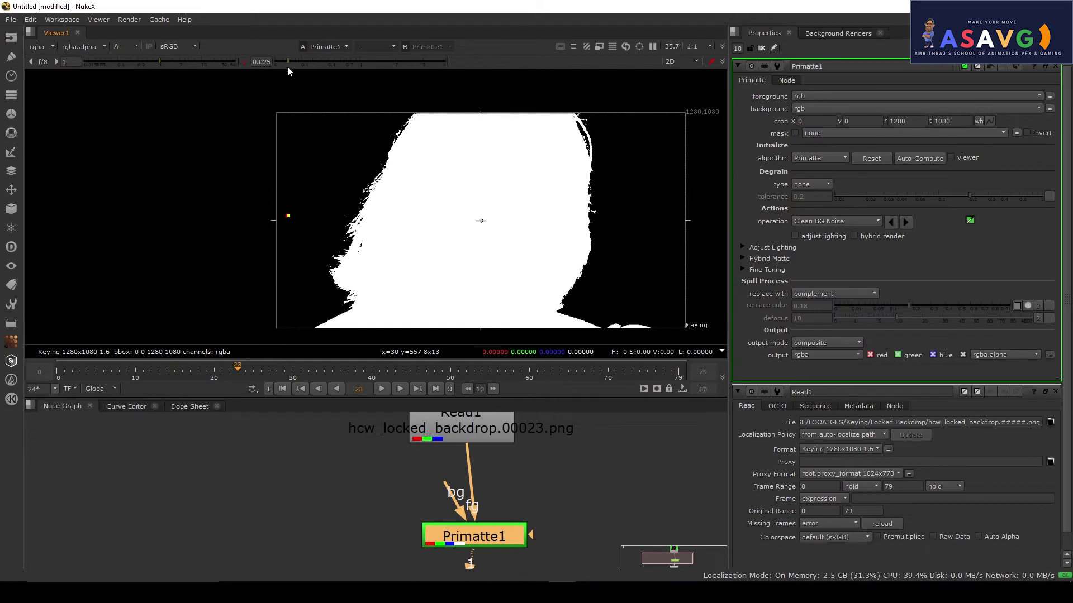
pyautogui.scroll(1, 540, 209)
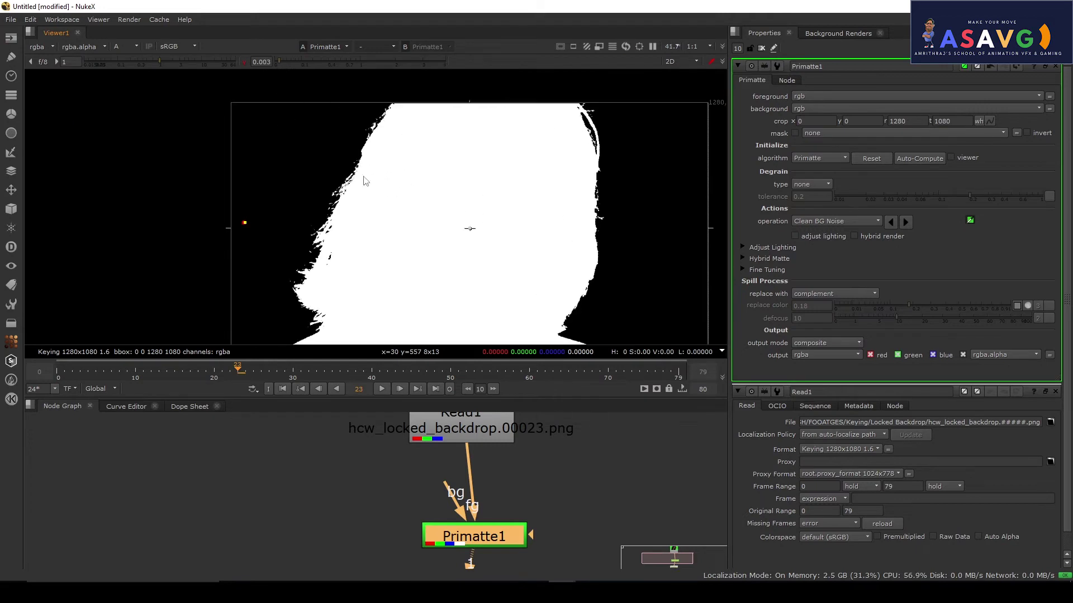
pyautogui.click(246, 64)
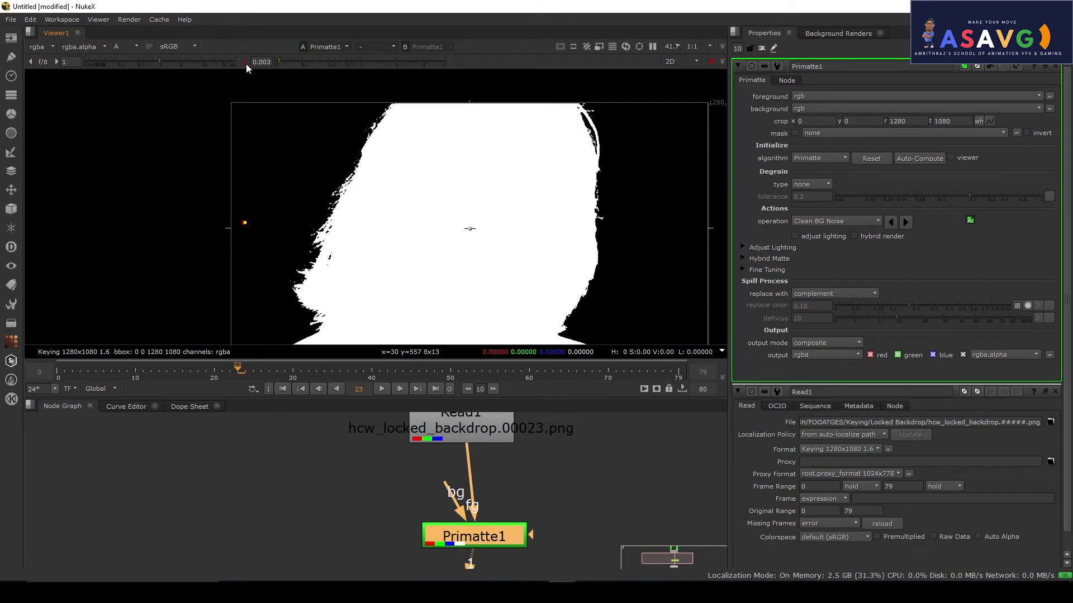
# Show the keyed colour image and examine the edges around the hair, face and shoulders for green fringing.
pyautogui.press('a')
pyautogui.moveTo(523, 265); pyautogui.dragTo(589, 241)
pyautogui.moveTo(531, 218); pyautogui.dragTo(497, 213)
pyautogui.scroll(4, 497, 214)
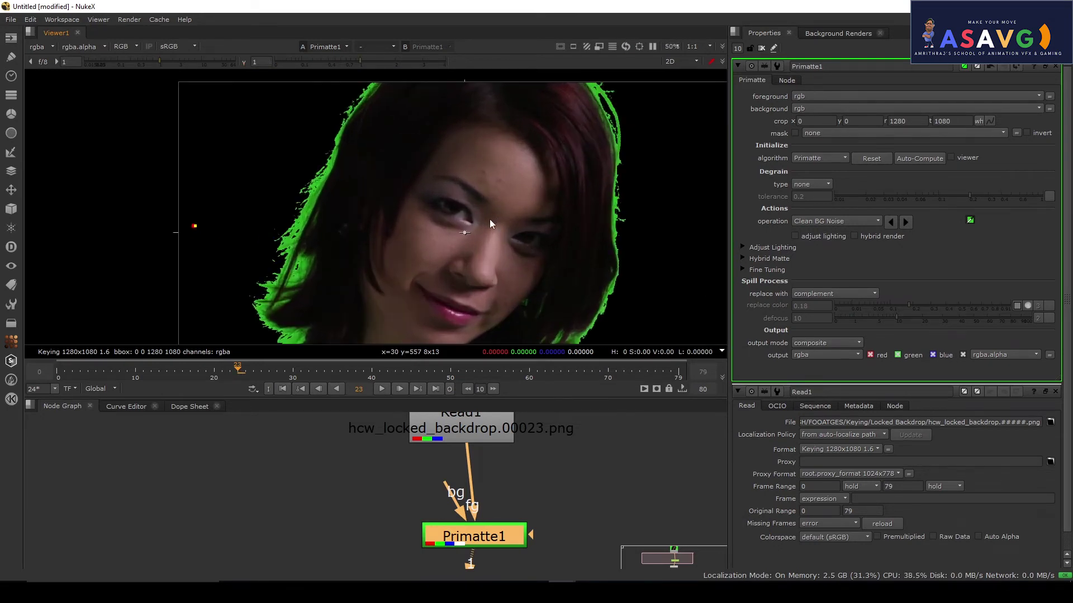
pyautogui.moveTo(361, 255); pyautogui.dragTo(407, 176)
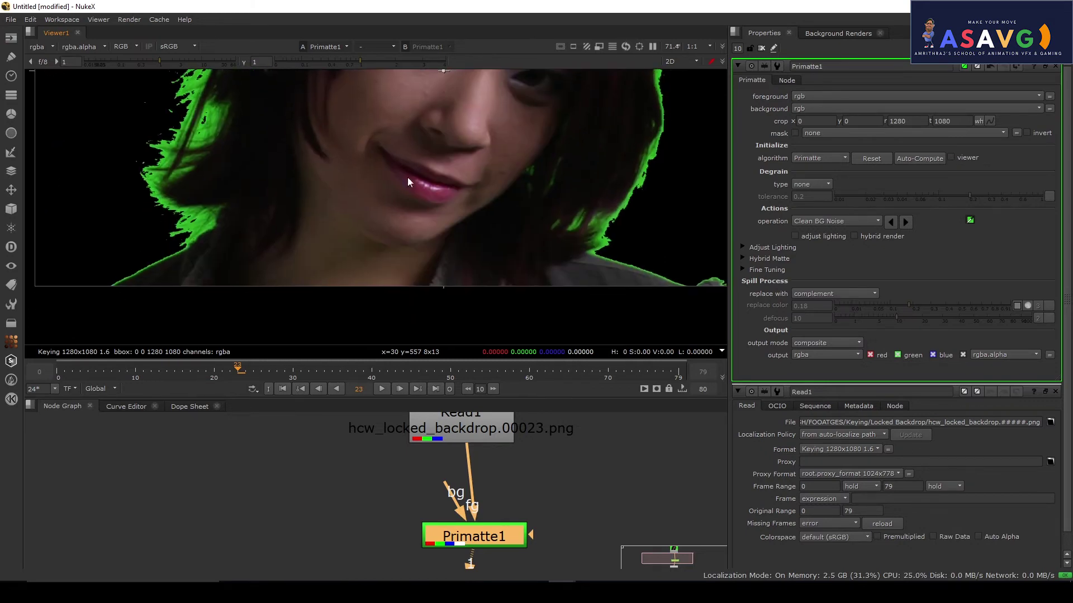
pyautogui.moveTo(446, 131); pyautogui.dragTo(476, 217)
pyautogui.scroll(-2, 448, 226)
pyautogui.scroll(-2, 465, 256)
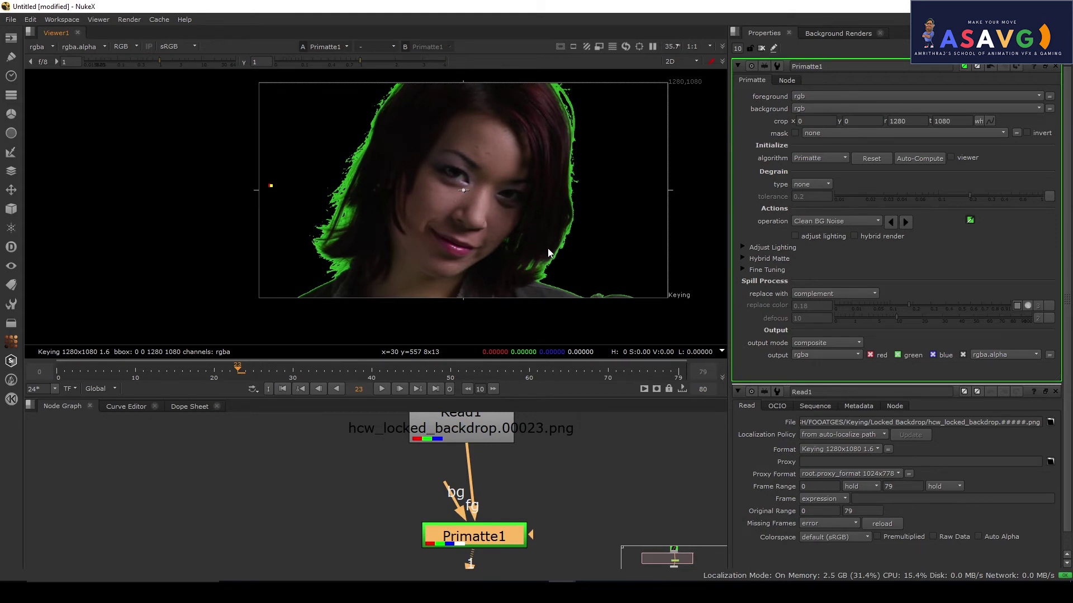
pyautogui.moveTo(548, 252); pyautogui.dragTo(562, 215)
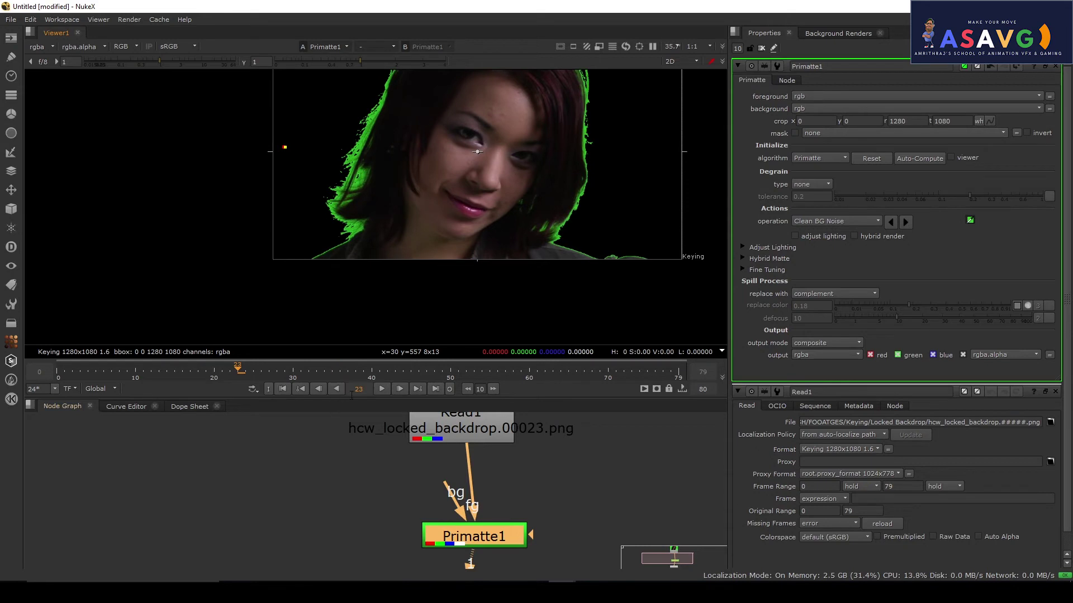
# Enlarge the node graph area and line up the Primatte1 and Viewer1 nodes beneath Read1.
pyautogui.moveTo(351, 399); pyautogui.dragTo(351, 293)
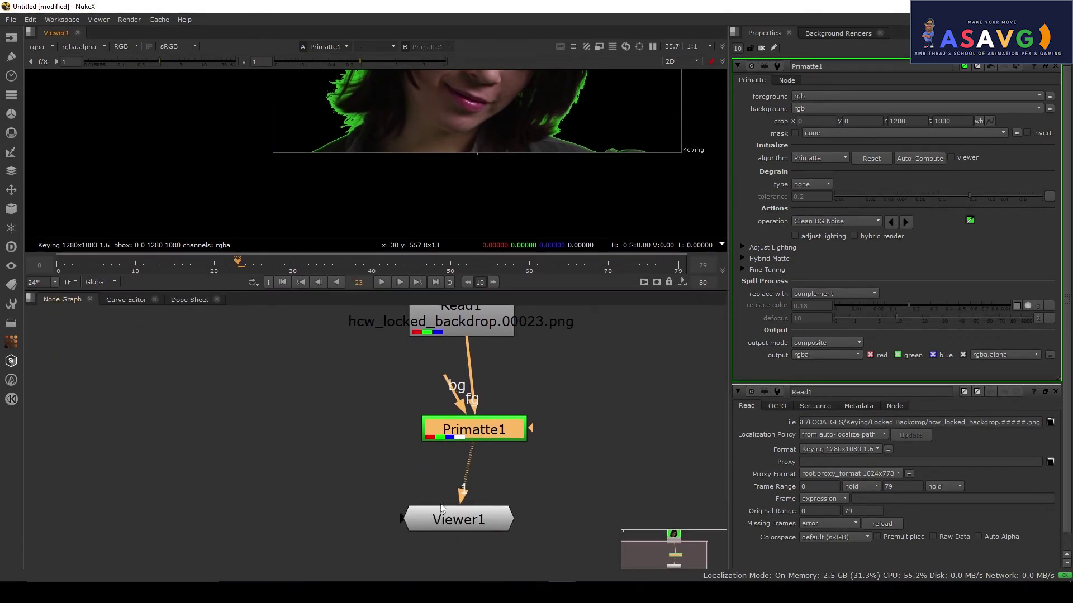
pyautogui.moveTo(447, 513); pyautogui.dragTo(451, 534)
pyautogui.scroll(-2, 493, 405)
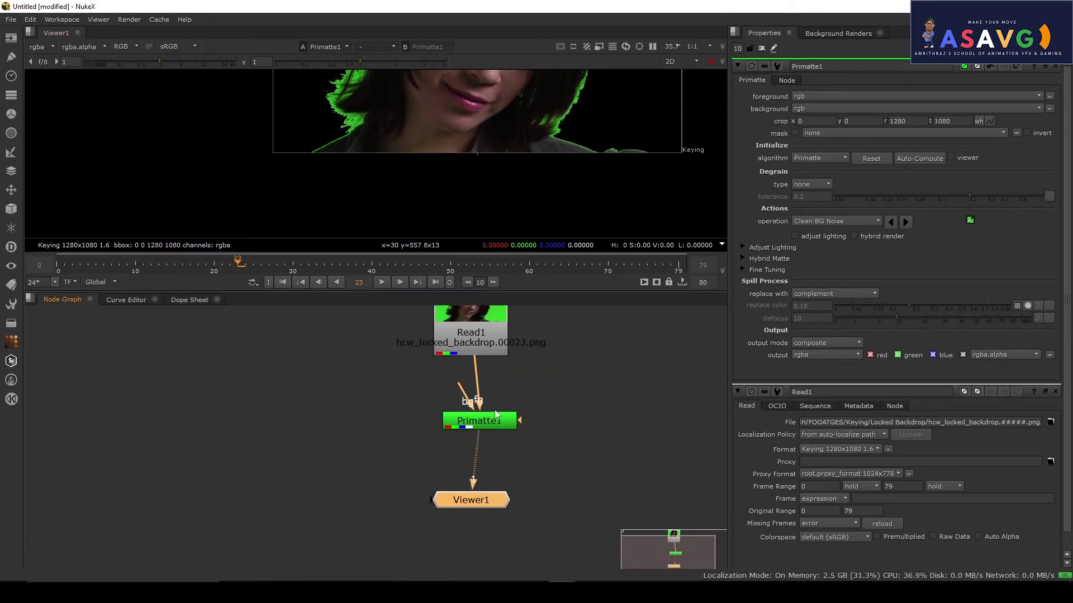
pyautogui.moveTo(495, 415)
pyautogui.mouseDown()
pyautogui.moveTo(500, 447)
pyautogui.moveTo(490, 431)
pyautogui.mouseUp()
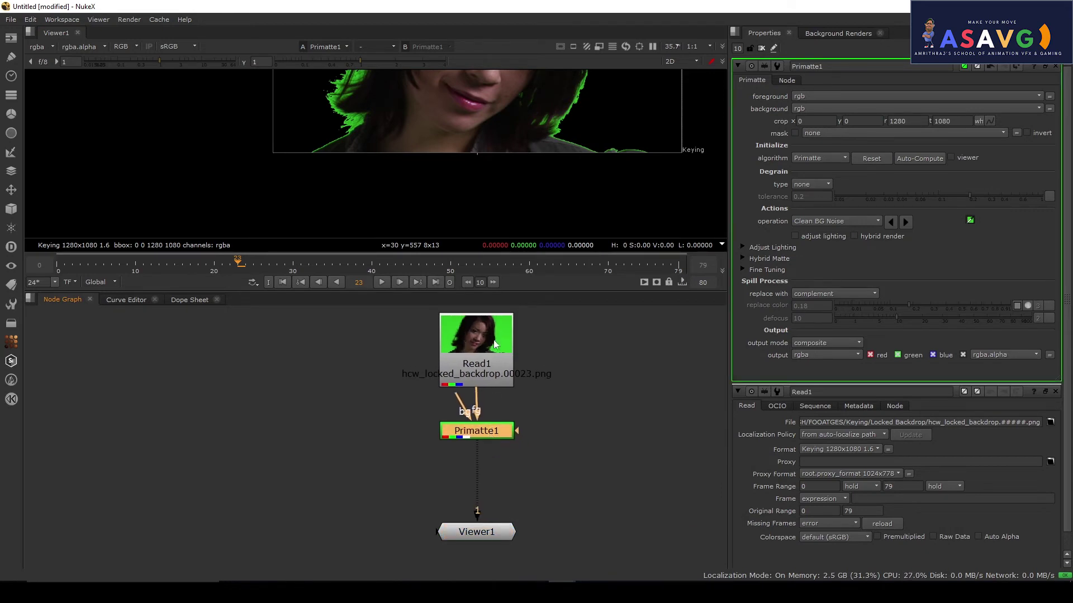
# Compare the keyed colour image with its alpha matte, checking the hair edges against the matte outline.
pyautogui.scroll(-1, 473, 206)
pyautogui.moveTo(464, 174); pyautogui.dragTo(433, 212)
pyautogui.press('a')
pyautogui.press('a')
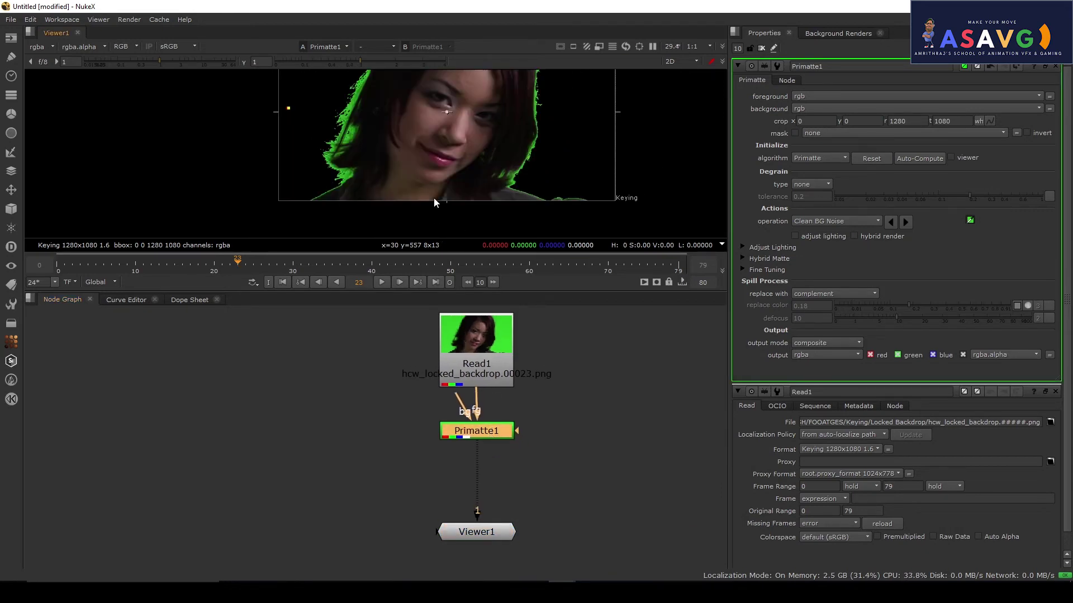
pyautogui.press('a')
pyautogui.press('a')
pyautogui.moveTo(434, 198); pyautogui.dragTo(425, 223)
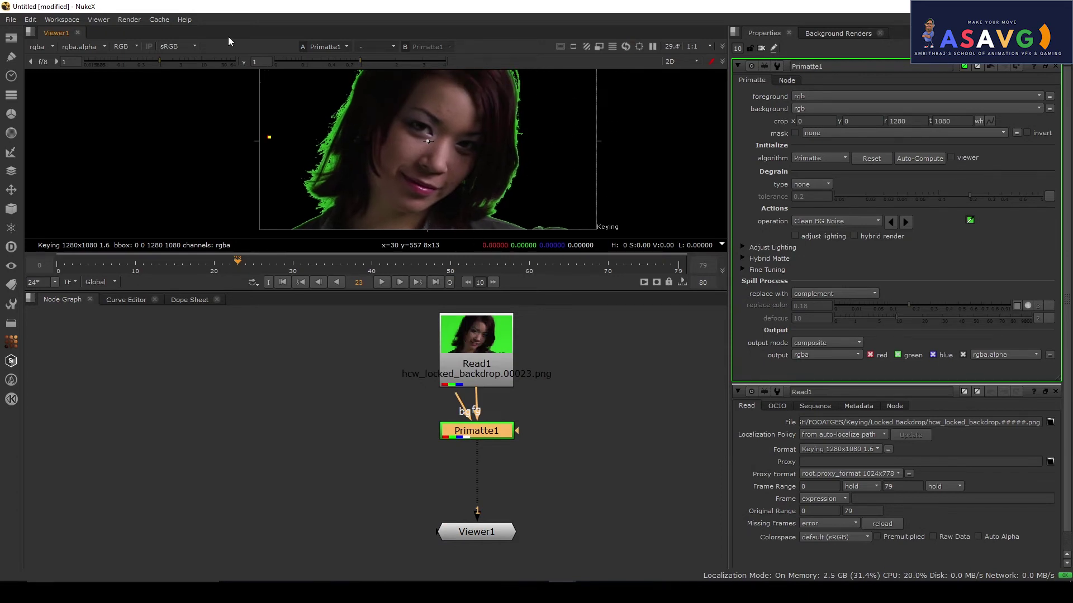
pyautogui.moveTo(497, 187); pyautogui.dragTo(458, 203)
pyautogui.press('a')
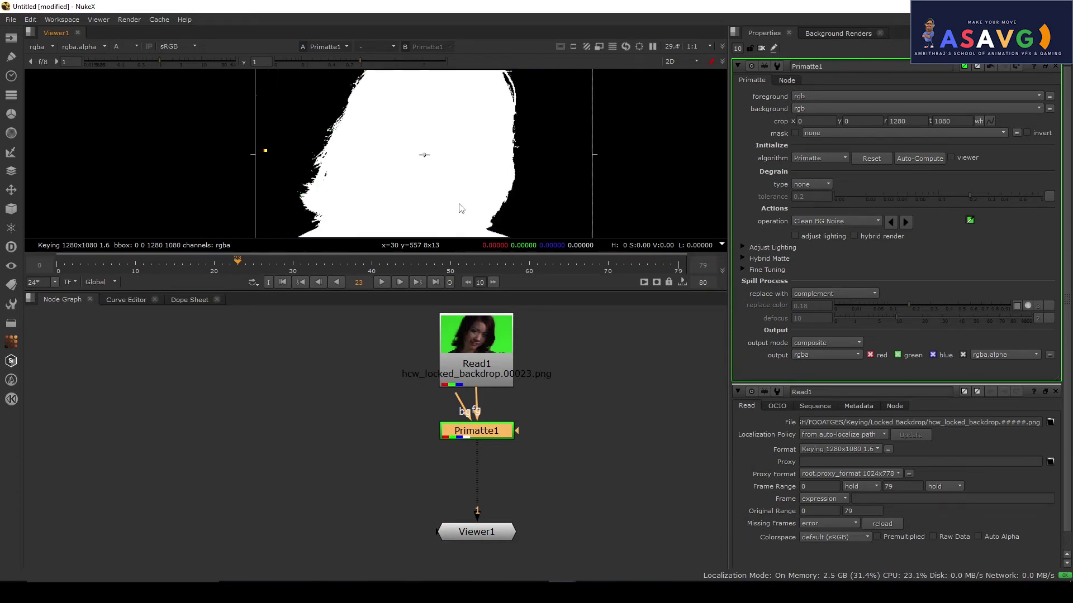
pyautogui.press('a')
pyautogui.moveTo(514, 450); pyautogui.dragTo(504, 410)
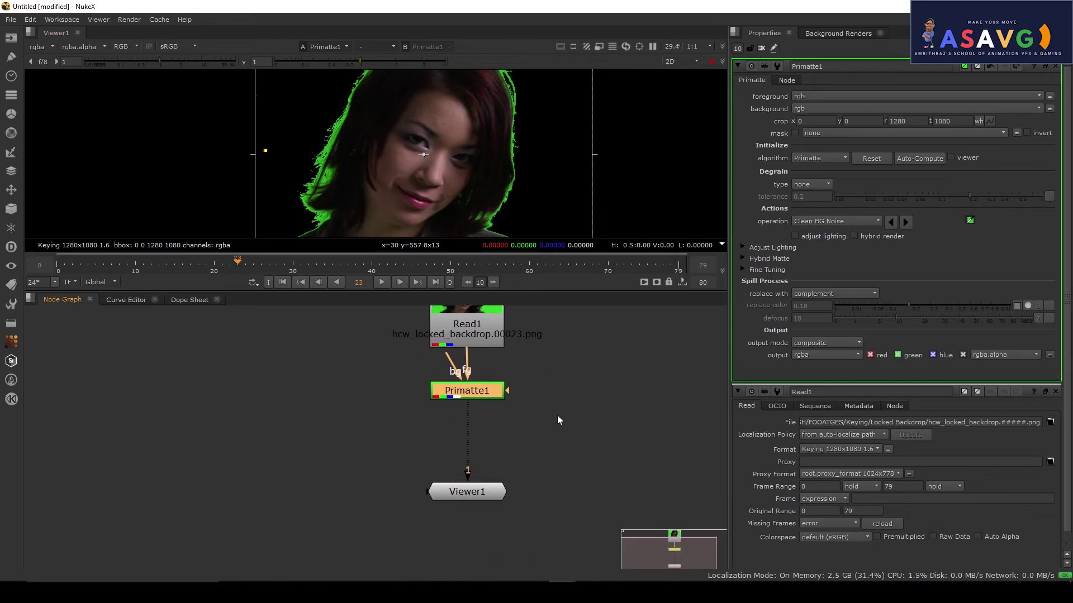
pyautogui.moveTo(564, 415); pyautogui.dragTo(516, 468)
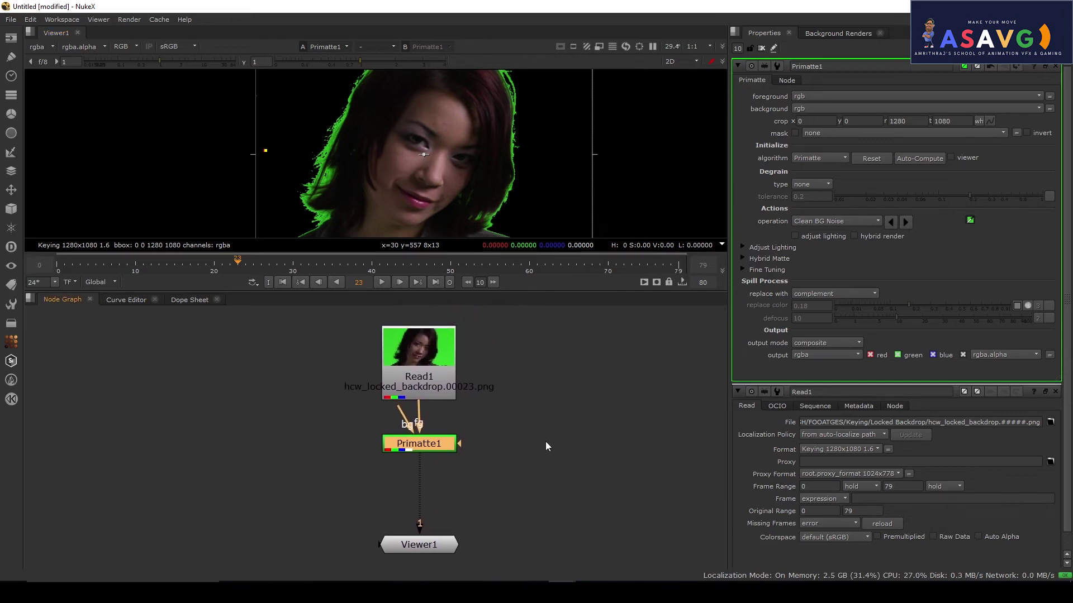
pyautogui.press('a')
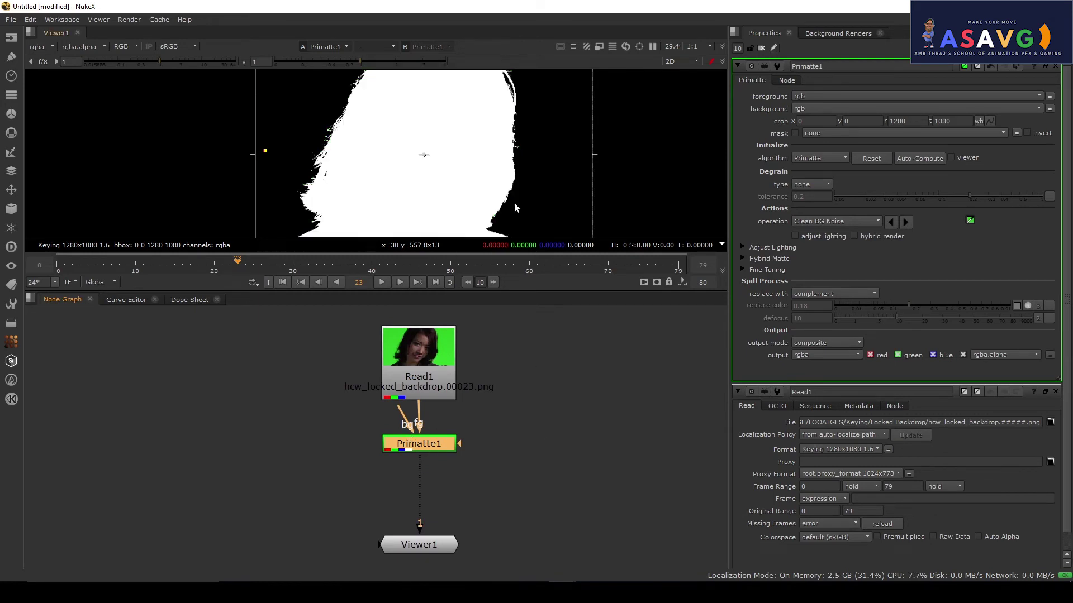
pyautogui.press('a')
pyautogui.moveTo(478, 198); pyautogui.dragTo(430, 211)
pyautogui.press('a')
pyautogui.press('a')
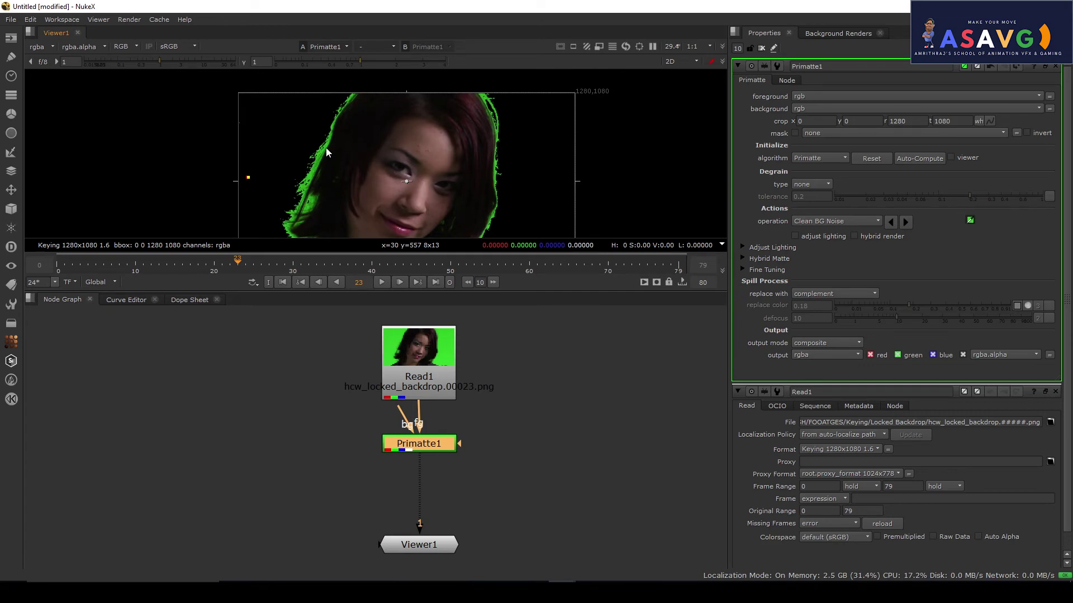
# Add a Copy node beside Primatte1 and connect its A input to Primatte1.
pyautogui.press('space')
pyautogui.press('space')
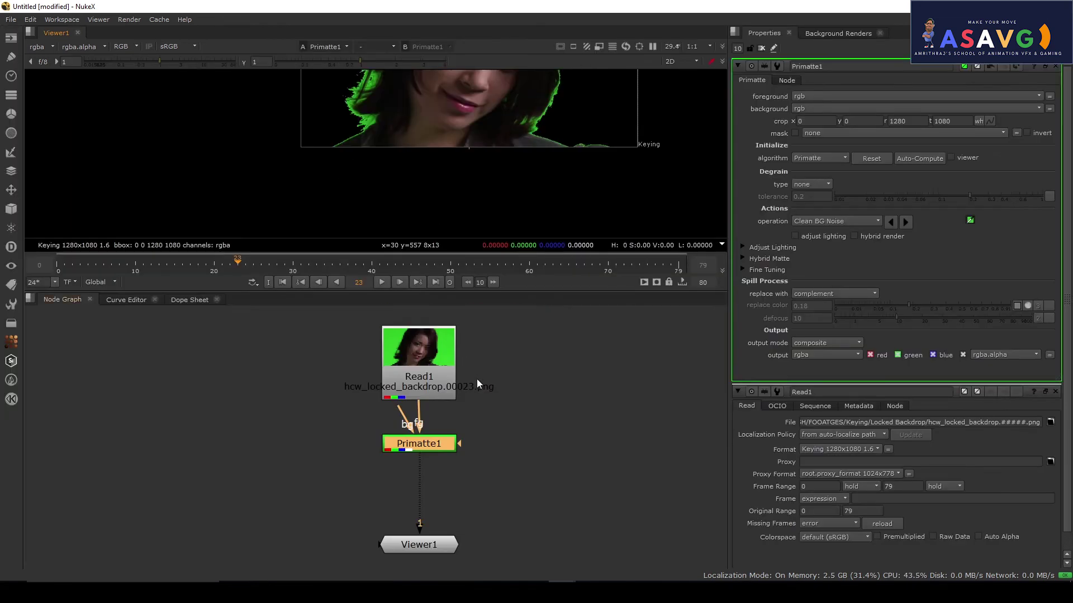
pyautogui.scroll(-2, 417, 173)
pyautogui.moveTo(418, 173); pyautogui.dragTo(361, 243)
pyautogui.click(545, 431)
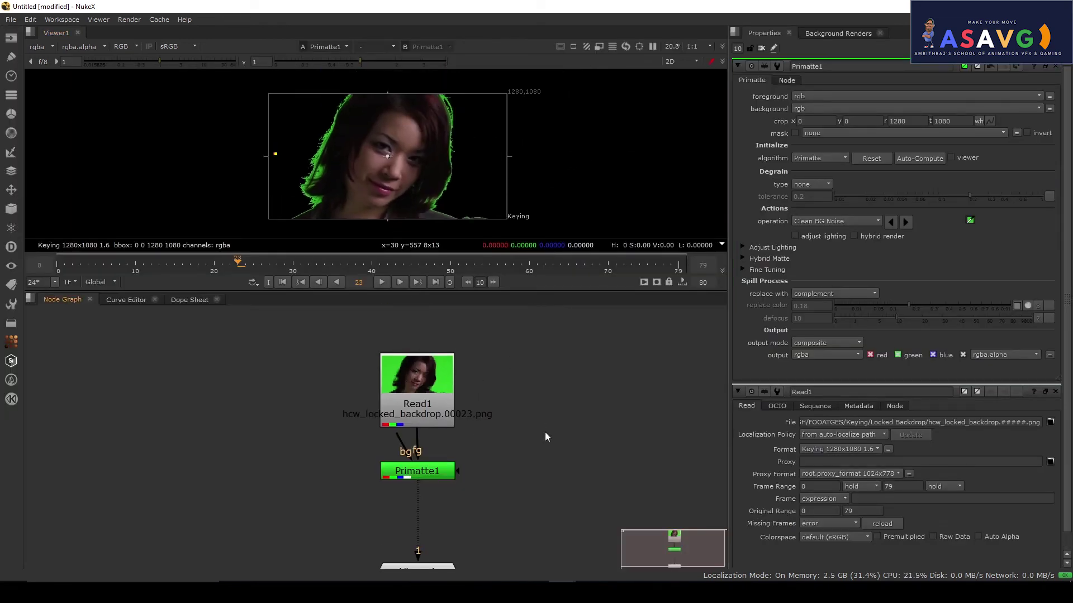
pyautogui.press('k')
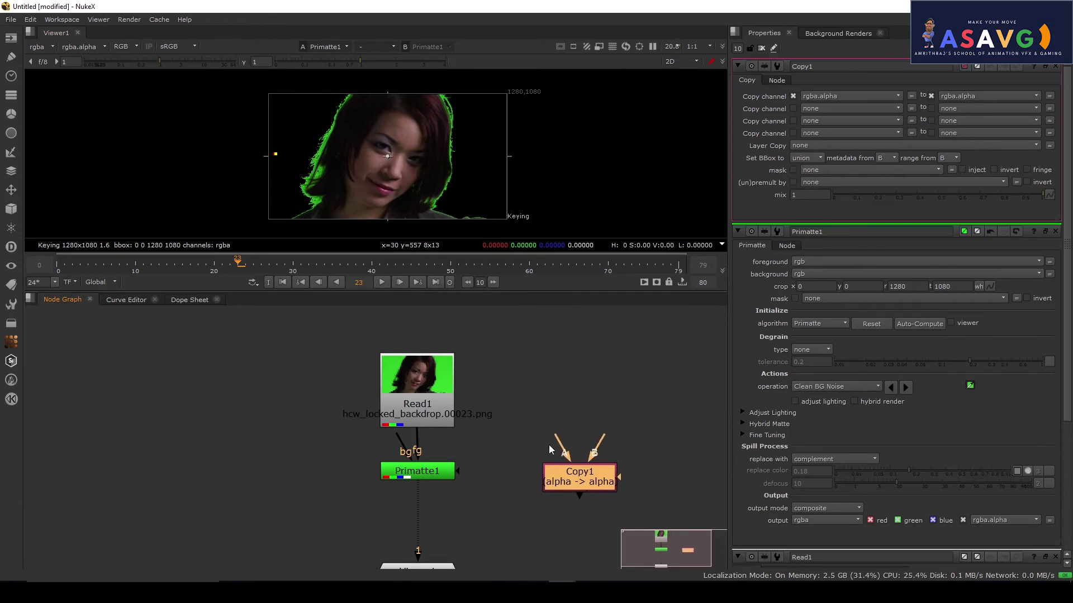
pyautogui.moveTo(560, 451); pyautogui.dragTo(430, 476)
pyautogui.click(577, 428)
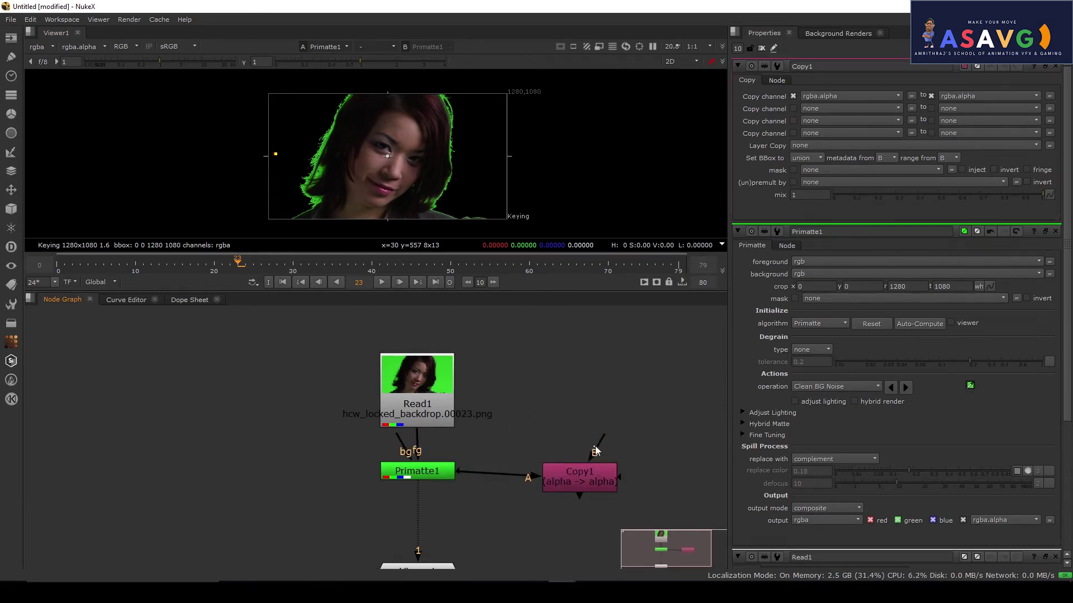
# Connect Copy1's B input to Read1 and feed Copy1's output into Viewer1, using a maximized node graph.
pyautogui.moveTo(602, 435); pyautogui.dragTo(437, 383)
pyautogui.moveTo(467, 435); pyautogui.dragTo(486, 362)
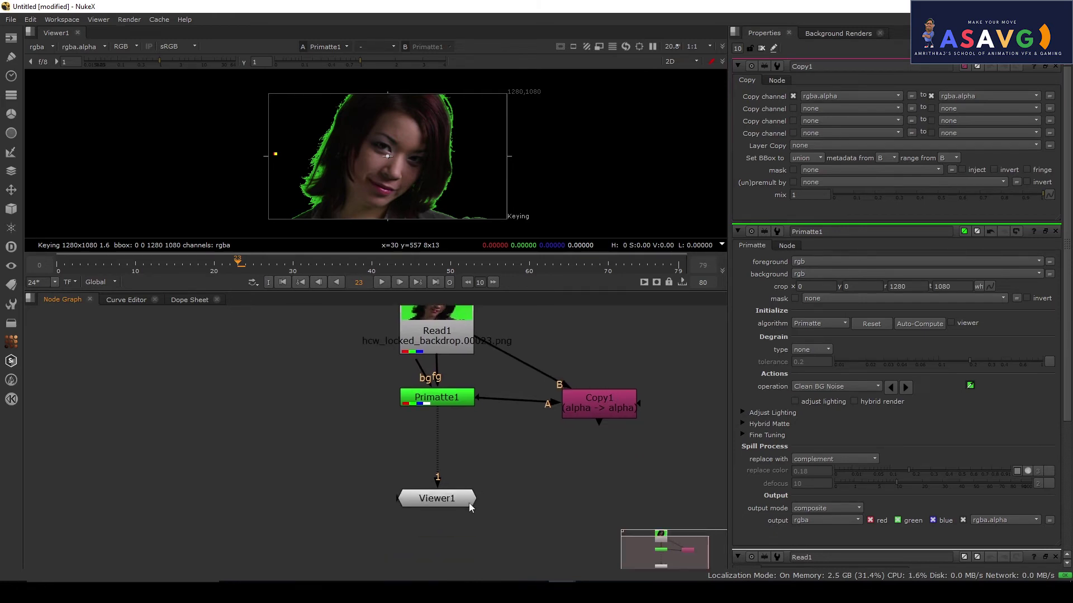
pyautogui.moveTo(435, 491); pyautogui.dragTo(597, 409)
pyautogui.moveTo(441, 403); pyautogui.dragTo(434, 437)
pyautogui.press('space')
pyautogui.moveTo(497, 410); pyautogui.dragTo(630, 194)
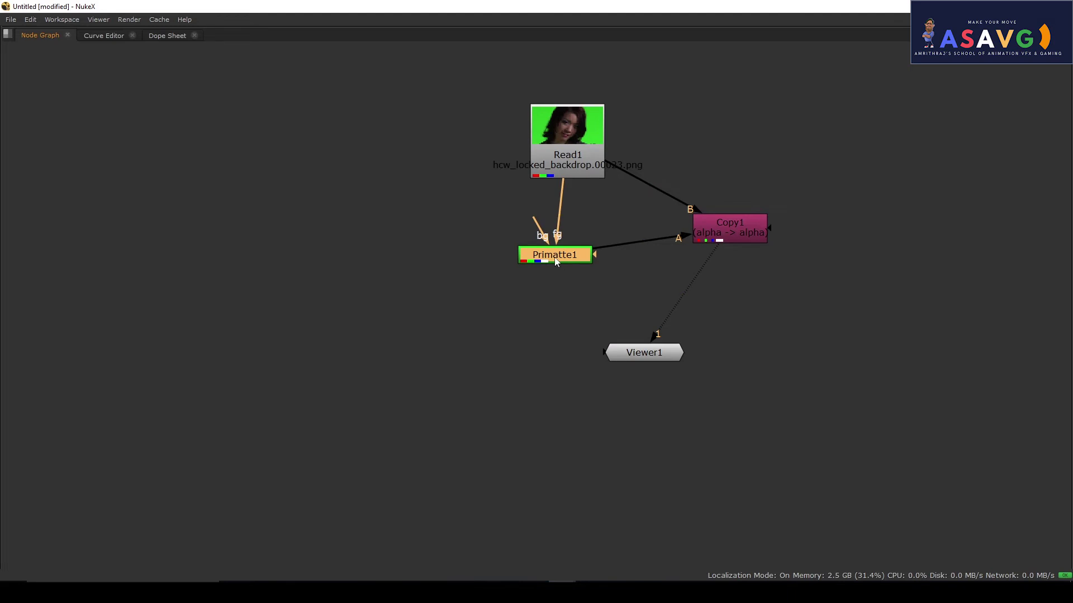
pyautogui.moveTo(654, 188); pyautogui.dragTo(751, 144)
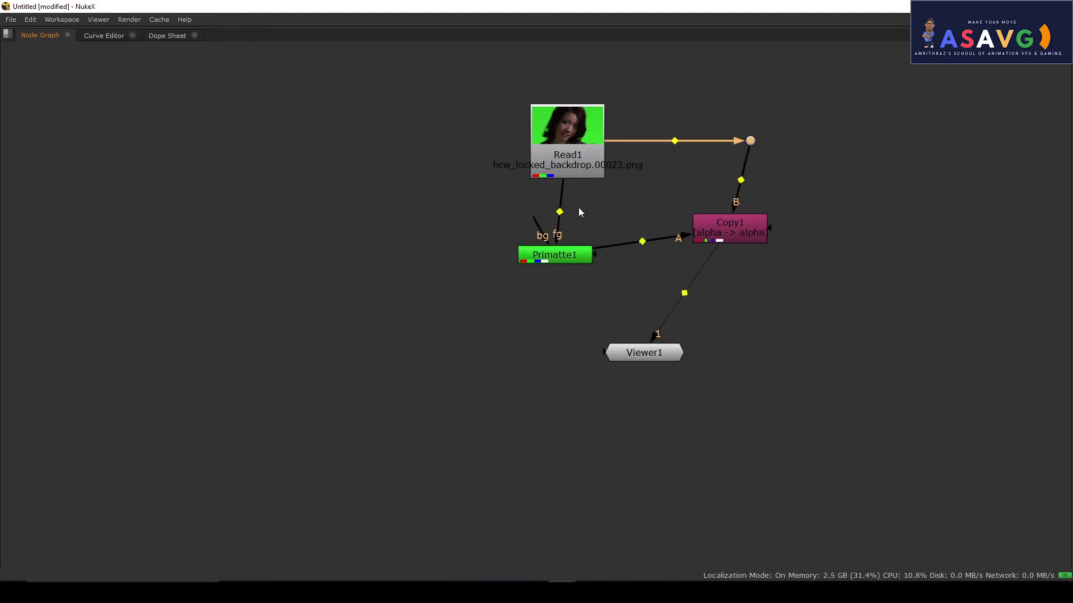
pyautogui.moveTo(561, 212); pyautogui.dragTo(432, 142)
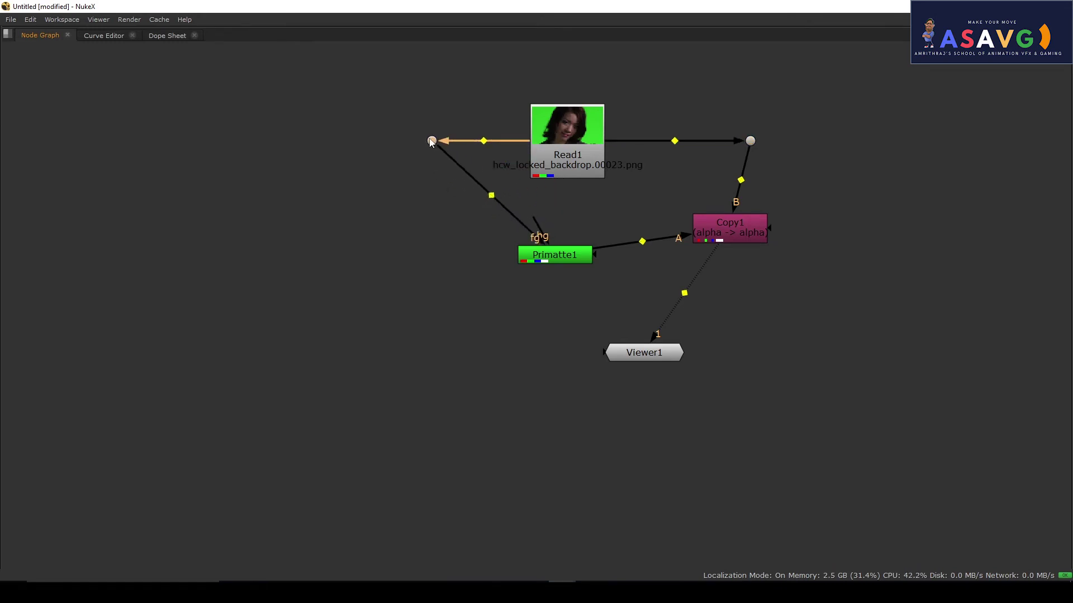
pyautogui.moveTo(560, 255); pyautogui.dragTo(438, 259)
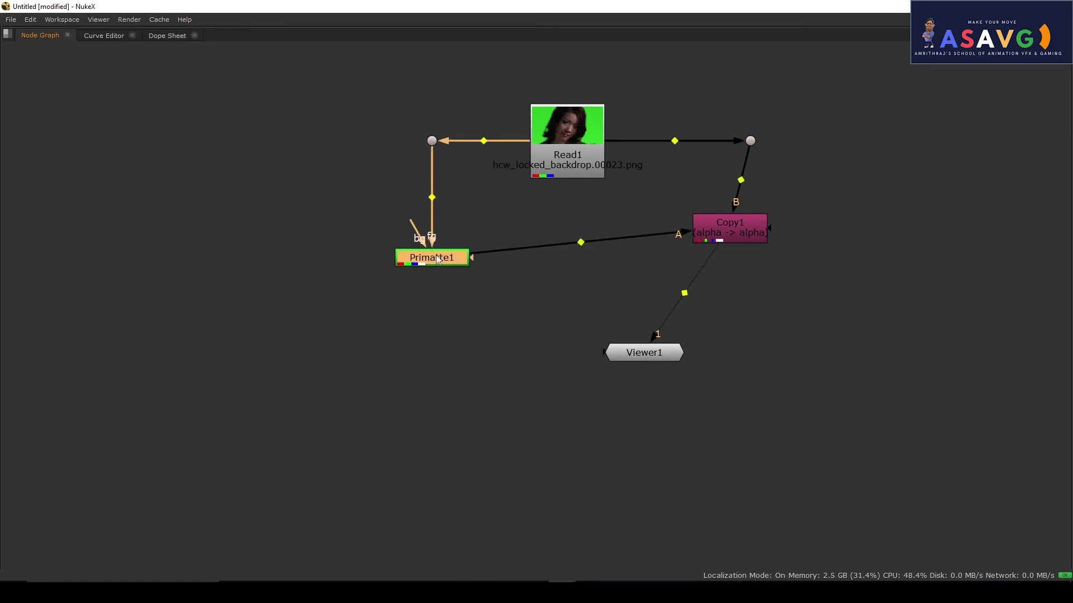
pyautogui.hotkey('ctrl', 'z')
pyautogui.hotkey('ctrl', 'z')
pyautogui.hotkey('ctrl', 'z')
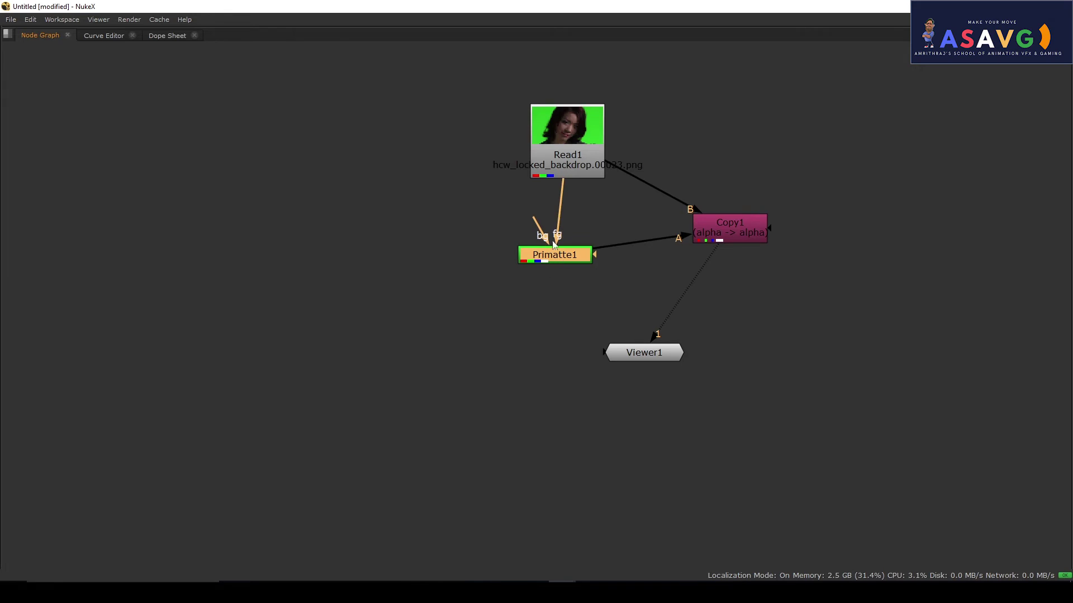
# Route Read1 to Primatte1 through a corner dot and align Copy1 and Viewer1 beneath Read1, then restore the full layout.
pyautogui.moveTo(560, 211); pyautogui.dragTo(381, 141)
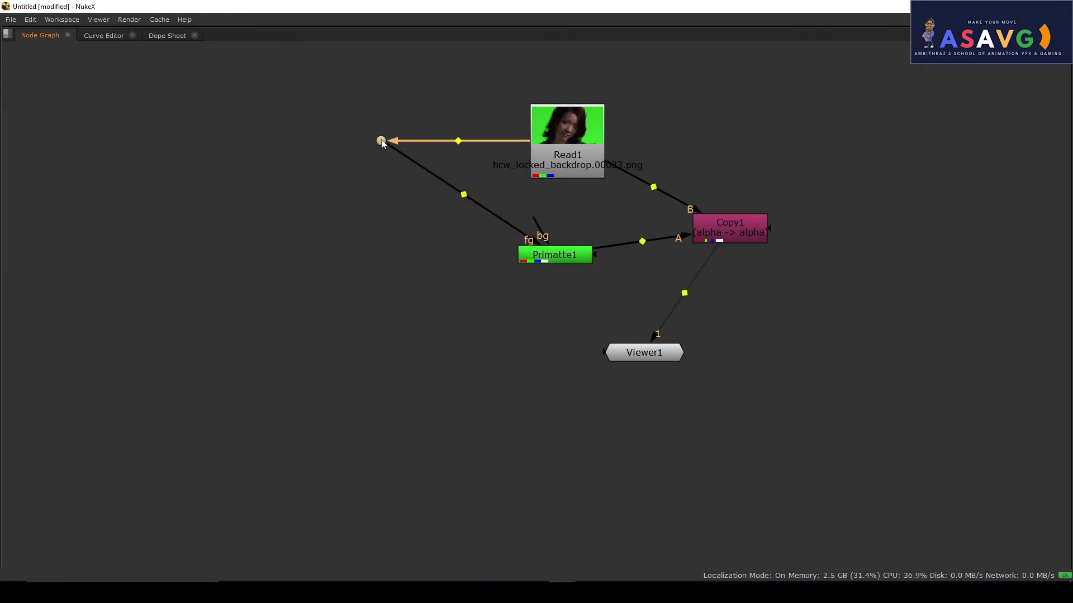
pyautogui.moveTo(543, 262); pyautogui.dragTo(375, 284)
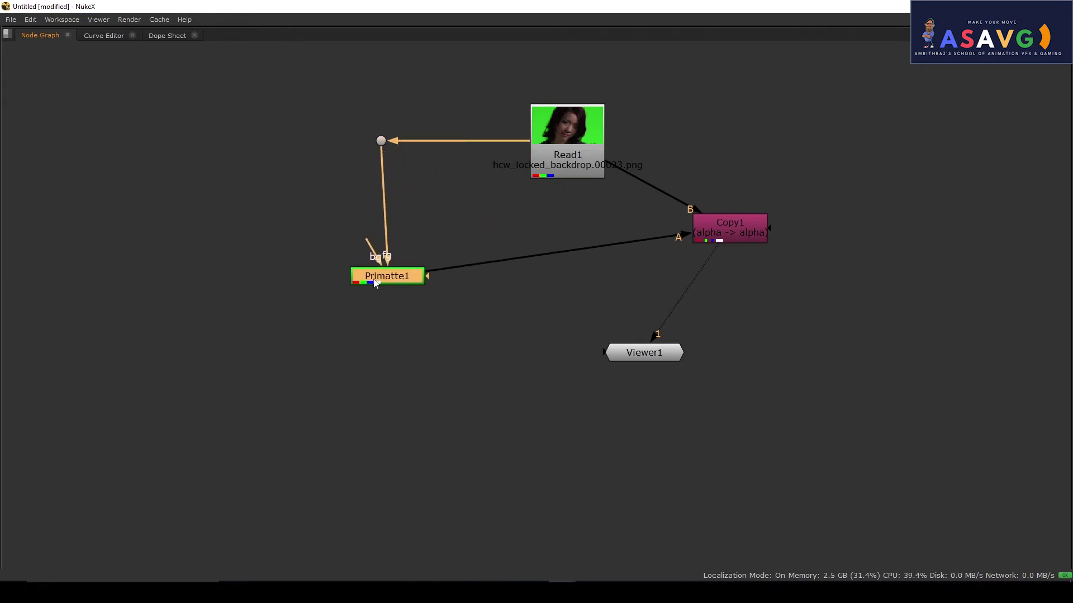
pyautogui.moveTo(724, 236); pyautogui.dragTo(573, 284)
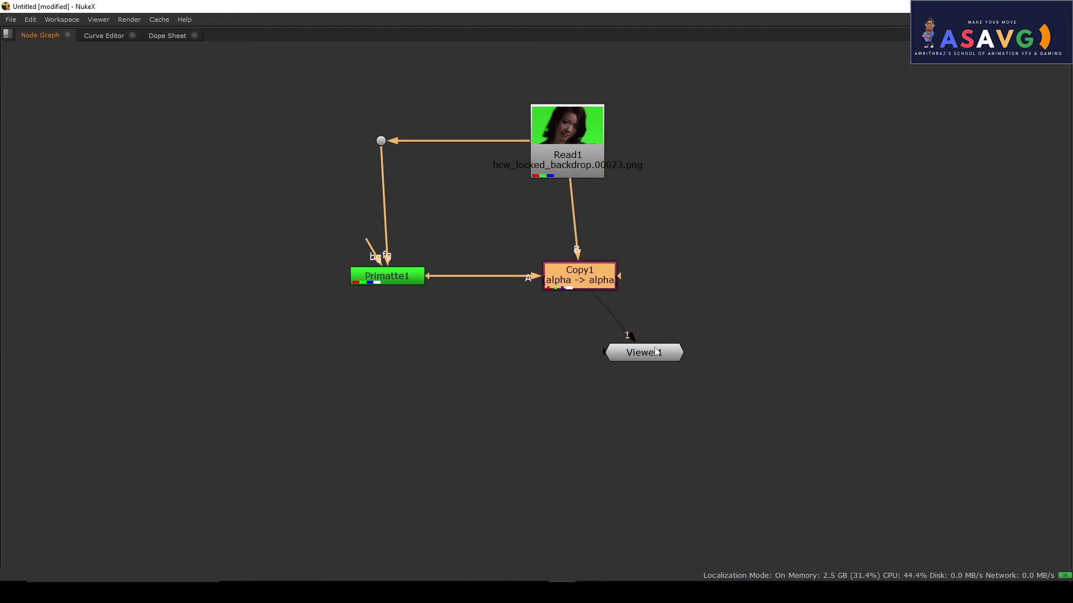
pyautogui.moveTo(656, 351); pyautogui.dragTo(600, 388)
pyautogui.moveTo(487, 293); pyautogui.dragTo(487, 384)
pyautogui.scroll(2, 366, 321)
pyautogui.moveTo(627, 226); pyautogui.dragTo(645, 226)
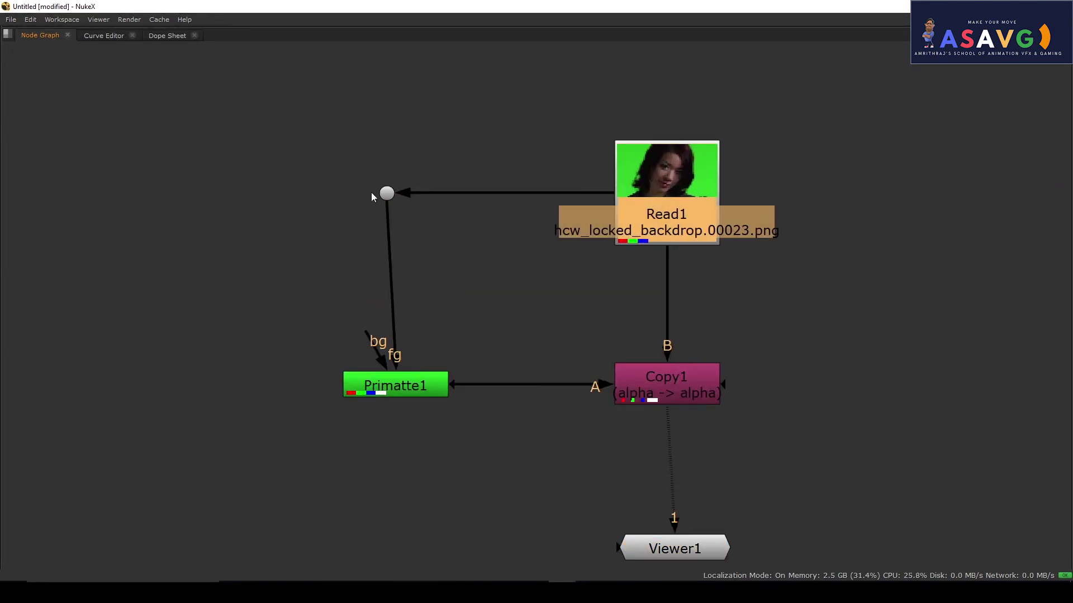
pyautogui.click(662, 391)
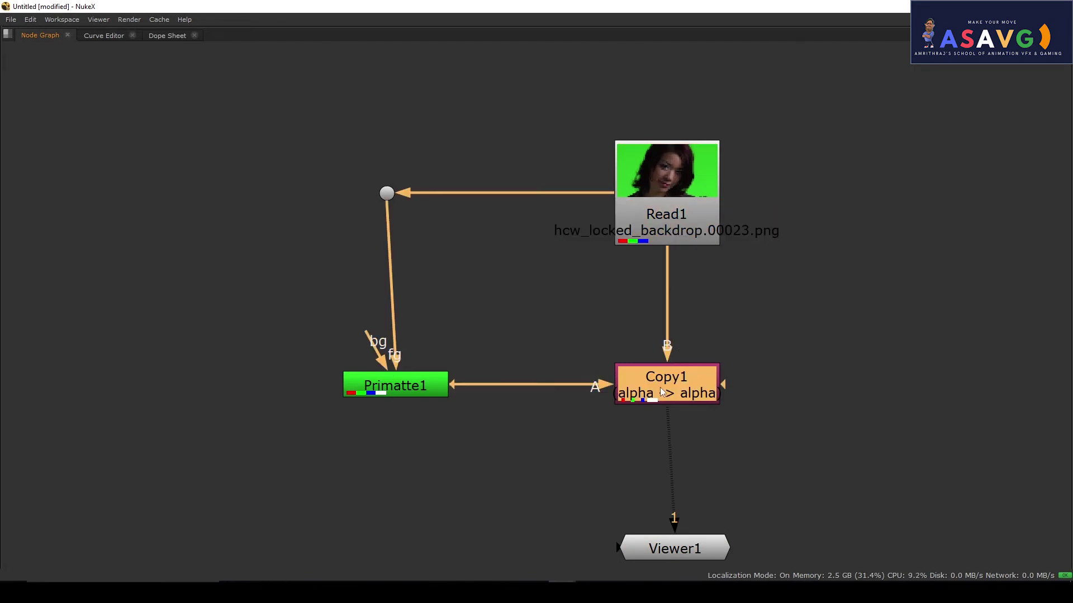
pyautogui.press('space')
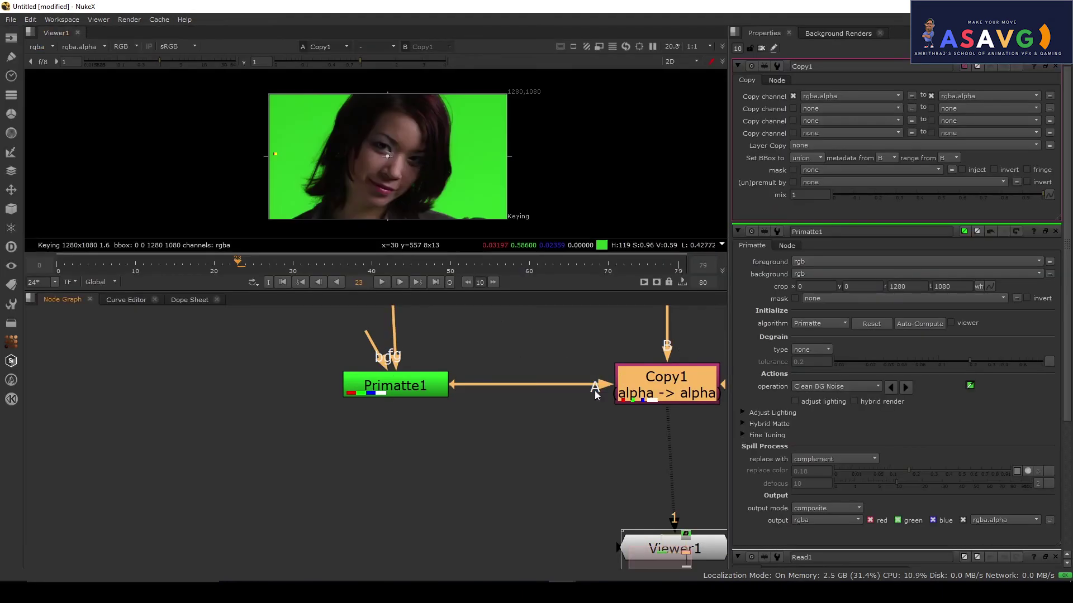
pyautogui.moveTo(658, 399); pyautogui.dragTo(505, 474)
pyautogui.press('Tab')
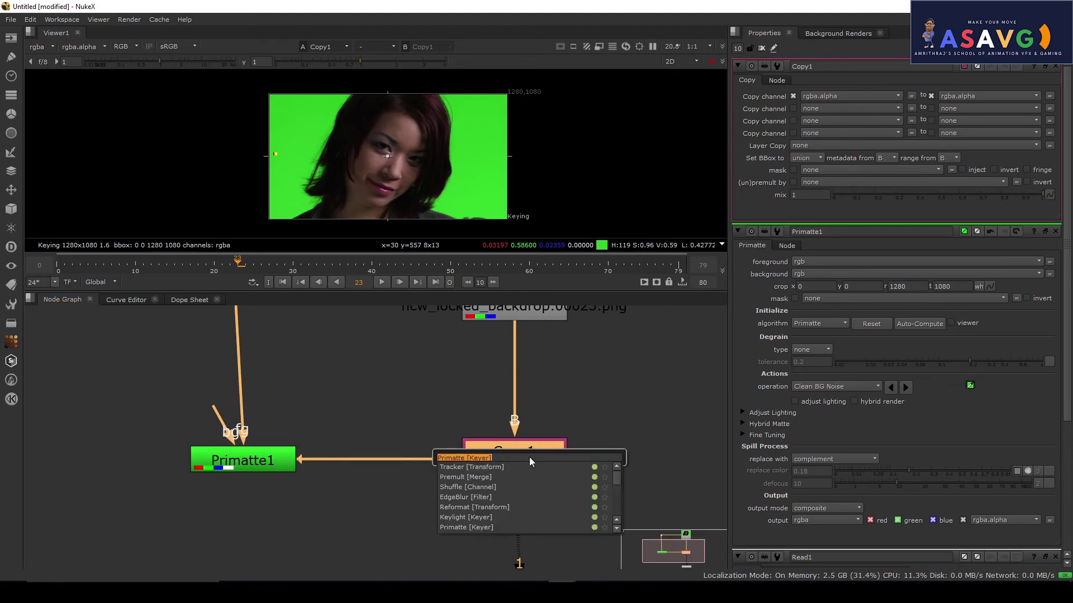
pyautogui.write('pri')
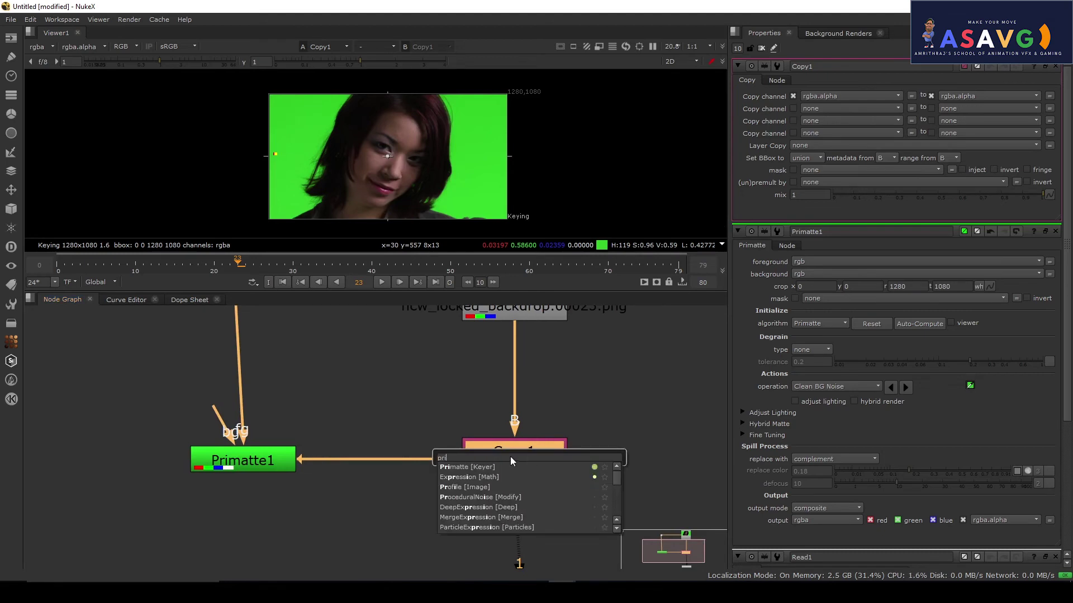
pyautogui.click(549, 426)
pyautogui.click(562, 405)
pyautogui.click(515, 462)
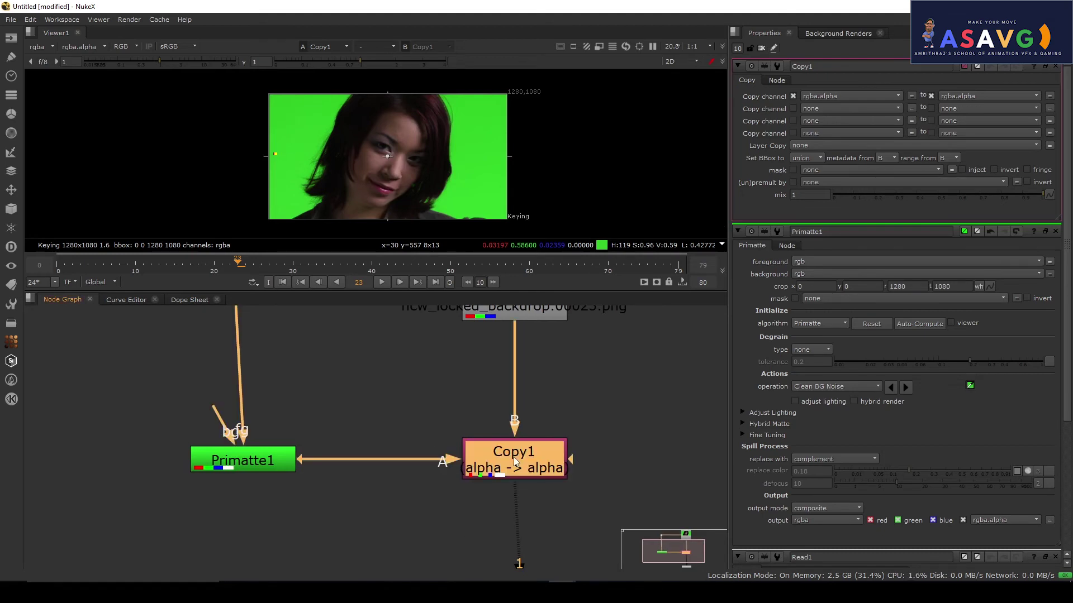
# Compare the Primatte1 and Copy1 outputs in the viewer and display Copy1's alpha channel.
pyautogui.click(524, 356)
pyautogui.moveTo(474, 372); pyautogui.dragTo(524, 380)
pyautogui.press('1')
pyautogui.click(528, 520)
pyautogui.press('1')
pyautogui.click(258, 477)
pyautogui.press('1')
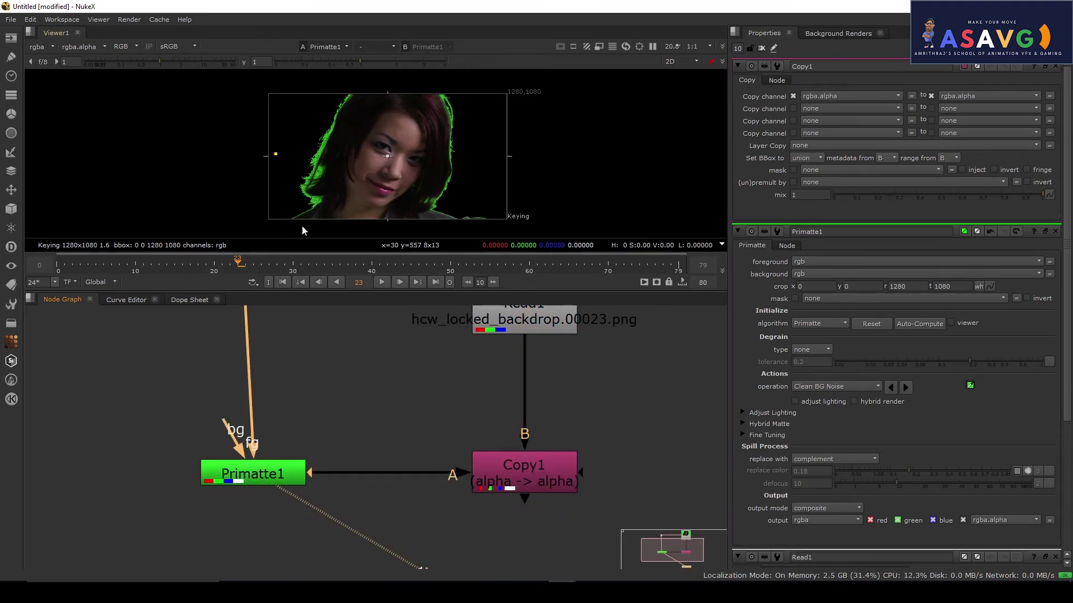
pyautogui.click(507, 475)
pyautogui.press('1')
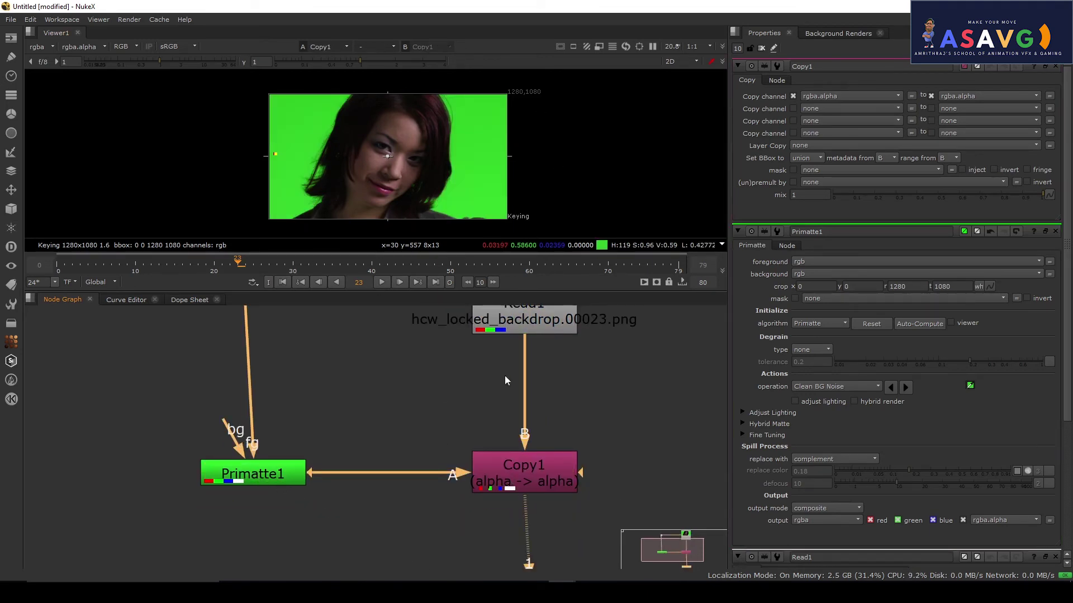
pyautogui.press('a')
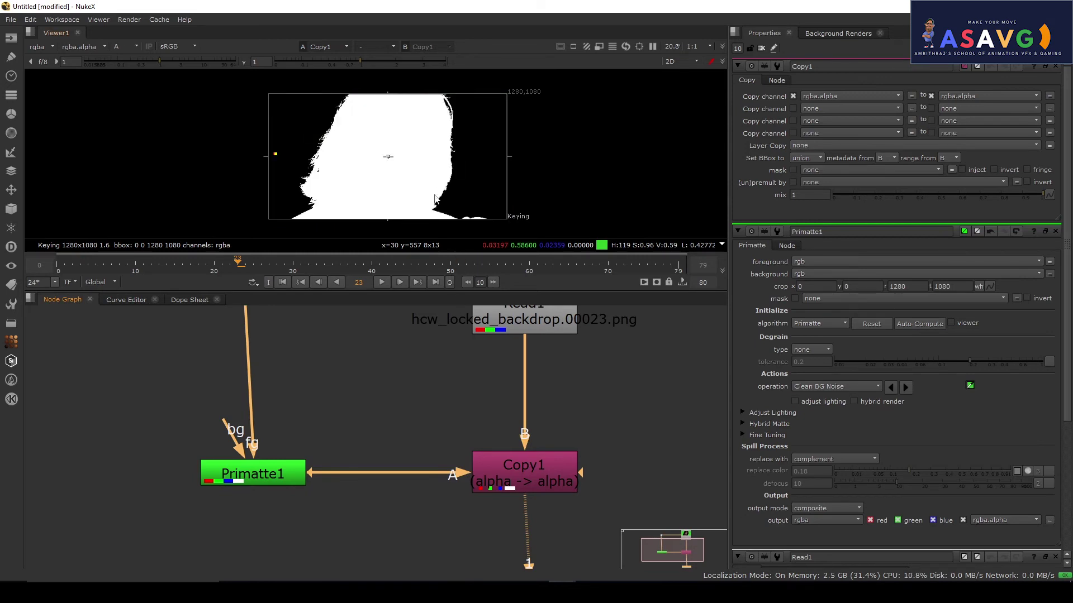
# Display Primatte1 with Viewer1 placed beneath it and compare its keyed colour image with its alpha in a taller viewer.
pyautogui.click(286, 478)
pyautogui.press('1')
pyautogui.press('a')
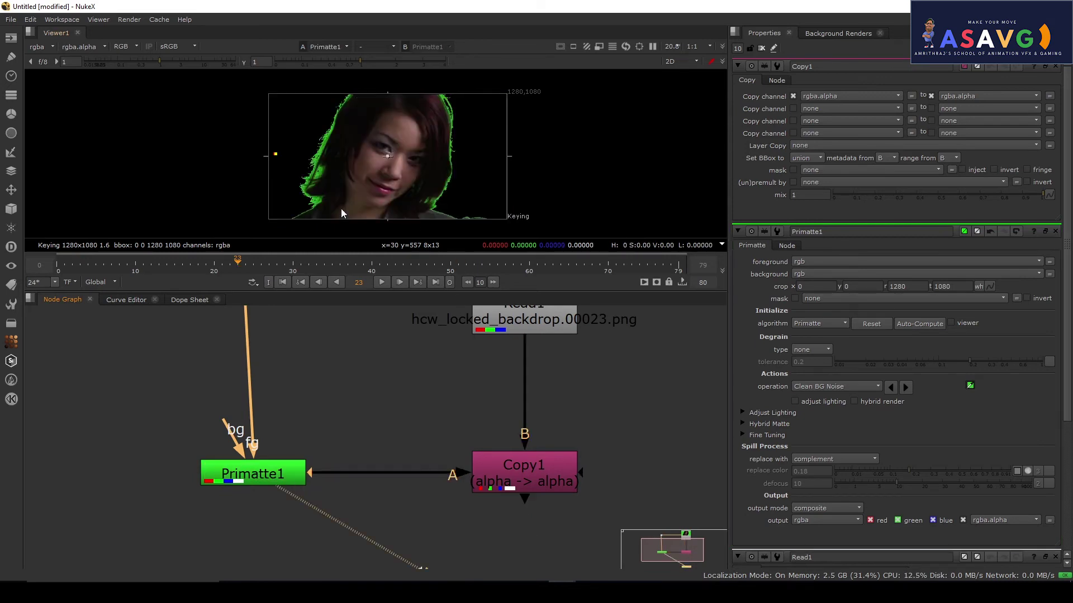
pyautogui.moveTo(364, 205); pyautogui.dragTo(409, 186)
pyautogui.moveTo(424, 477); pyautogui.dragTo(426, 476)
pyautogui.moveTo(541, 550); pyautogui.dragTo(303, 537)
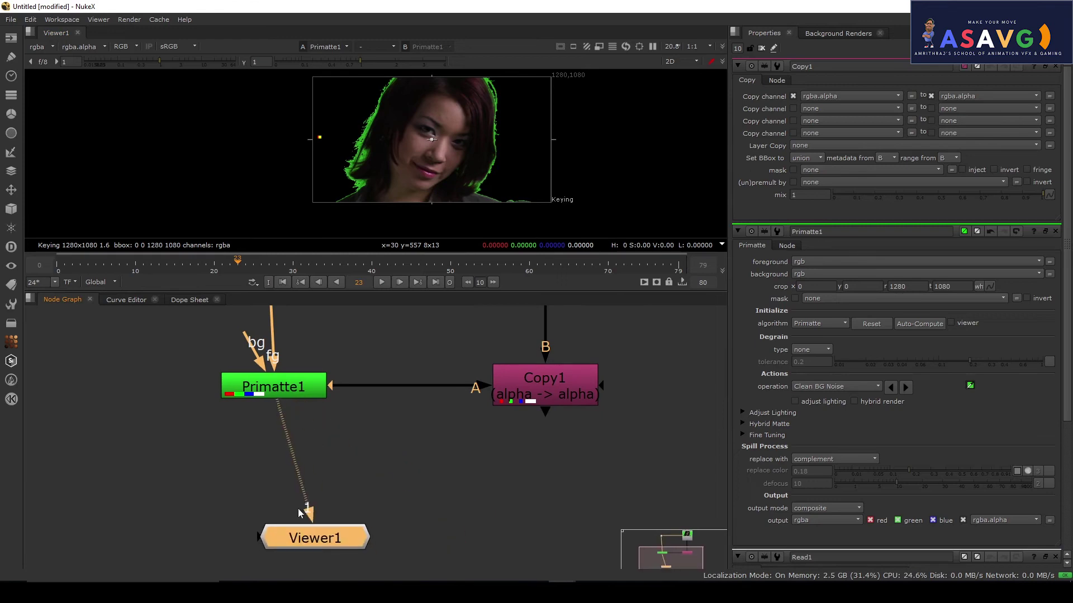
pyautogui.press('a')
pyautogui.press('a')
pyautogui.press('a')
pyautogui.press('a')
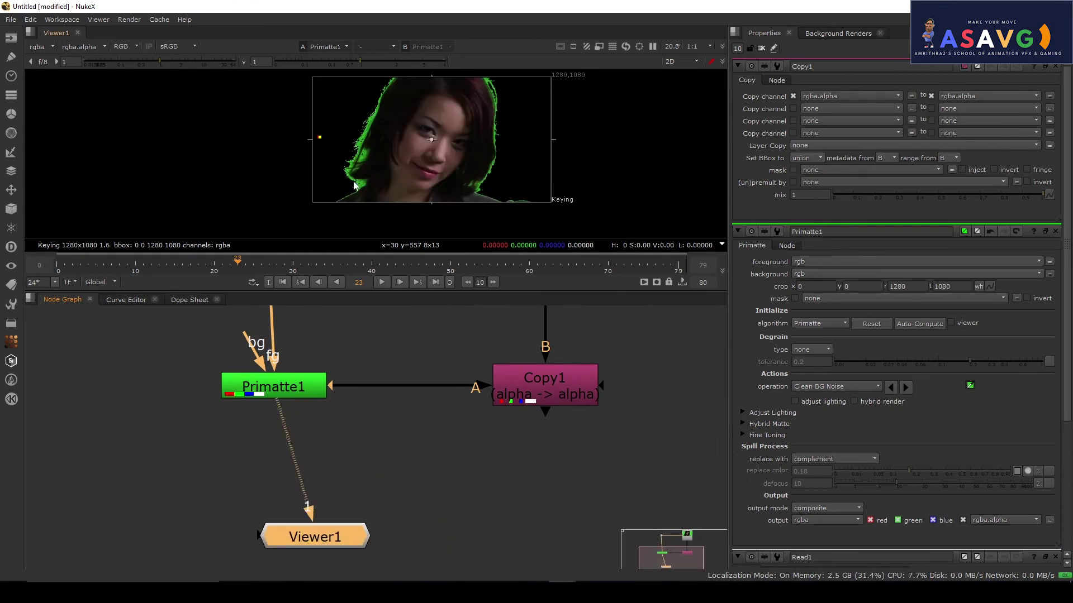
pyautogui.moveTo(443, 126); pyautogui.dragTo(446, 154)
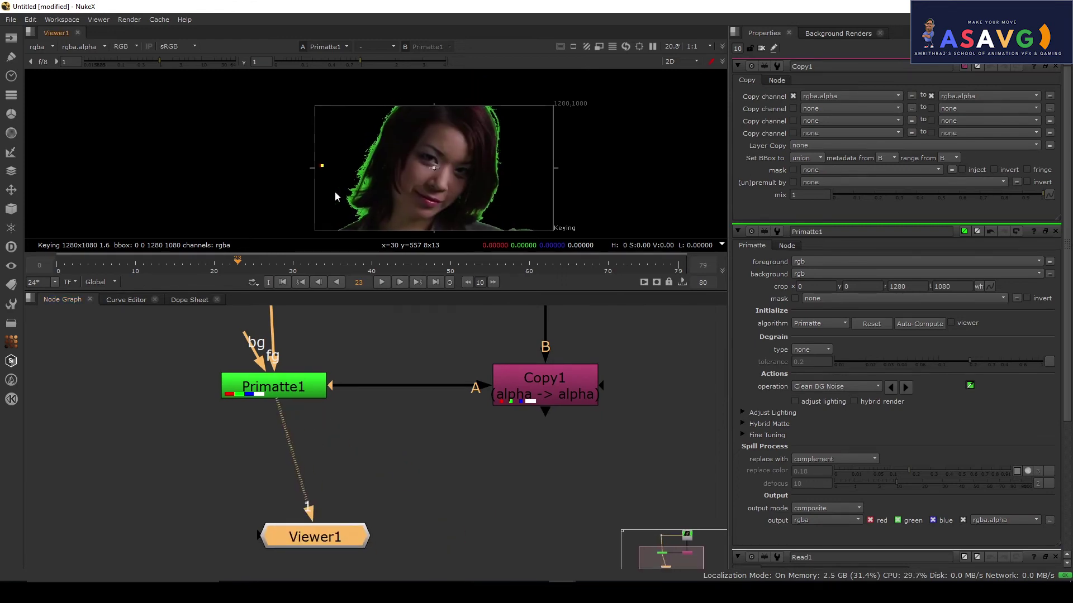
pyautogui.moveTo(435, 199); pyautogui.dragTo(462, 185)
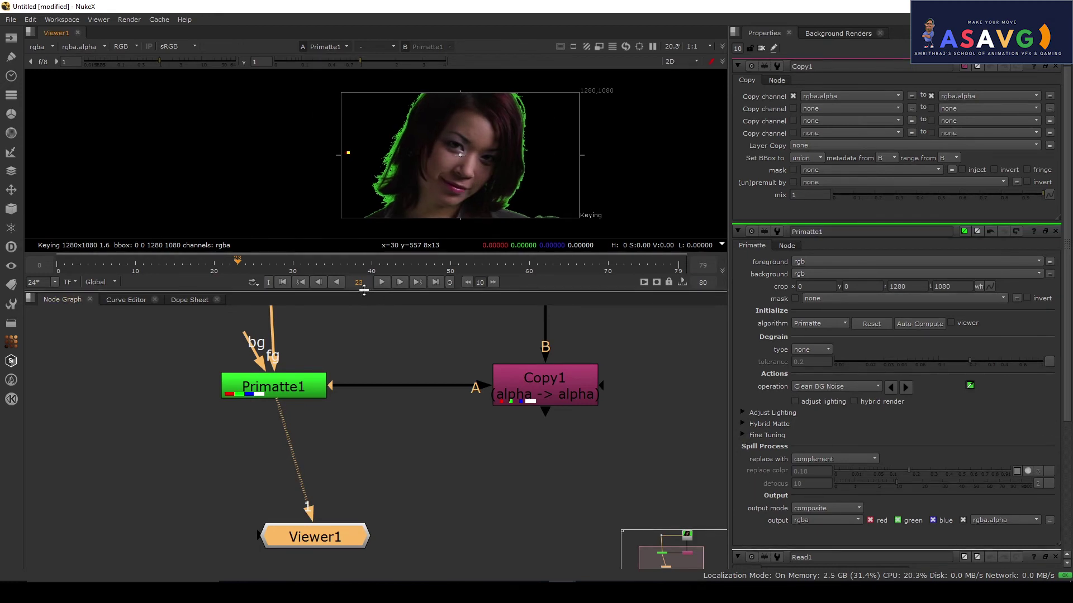
pyautogui.moveTo(386, 293); pyautogui.dragTo(386, 346)
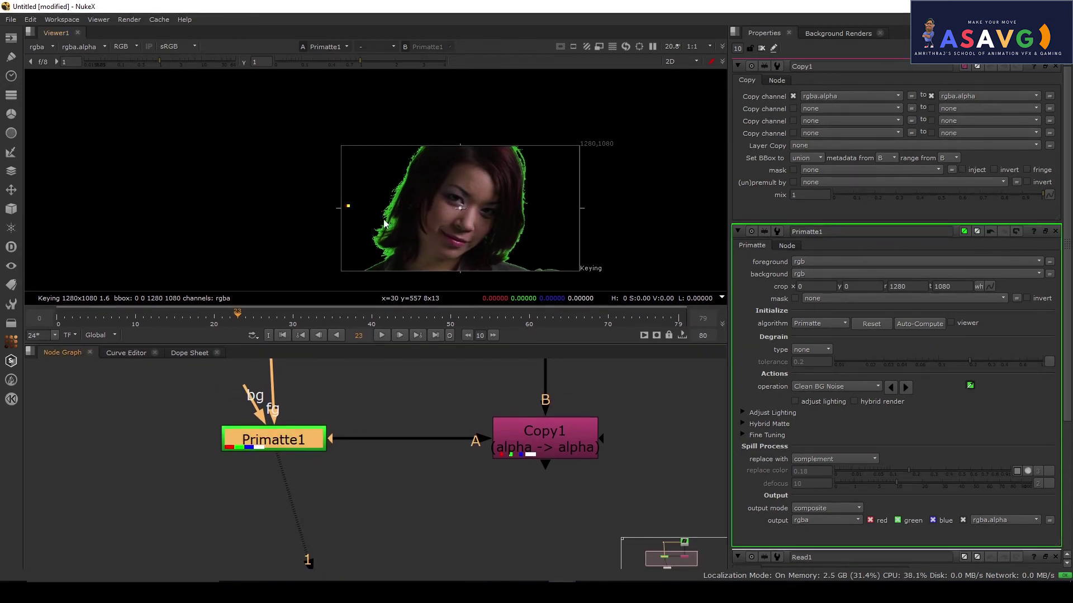
# Display the Copy1 output and repeatedly compare its full-colour plate with the alpha copied from Primatte1.
pyautogui.click(563, 438)
pyautogui.press('1')
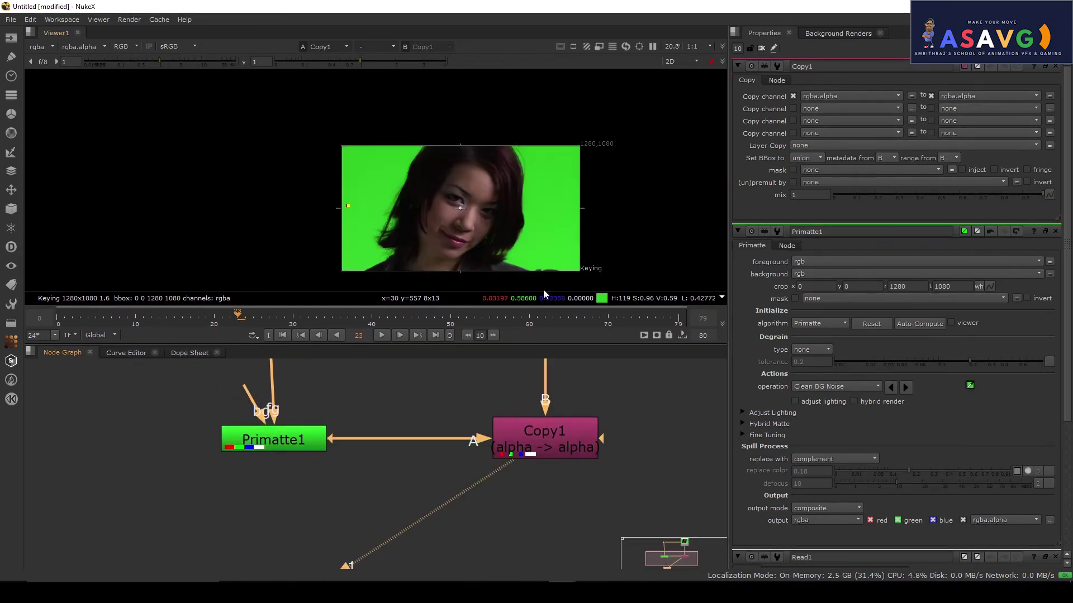
pyautogui.press('a')
pyautogui.press('a')
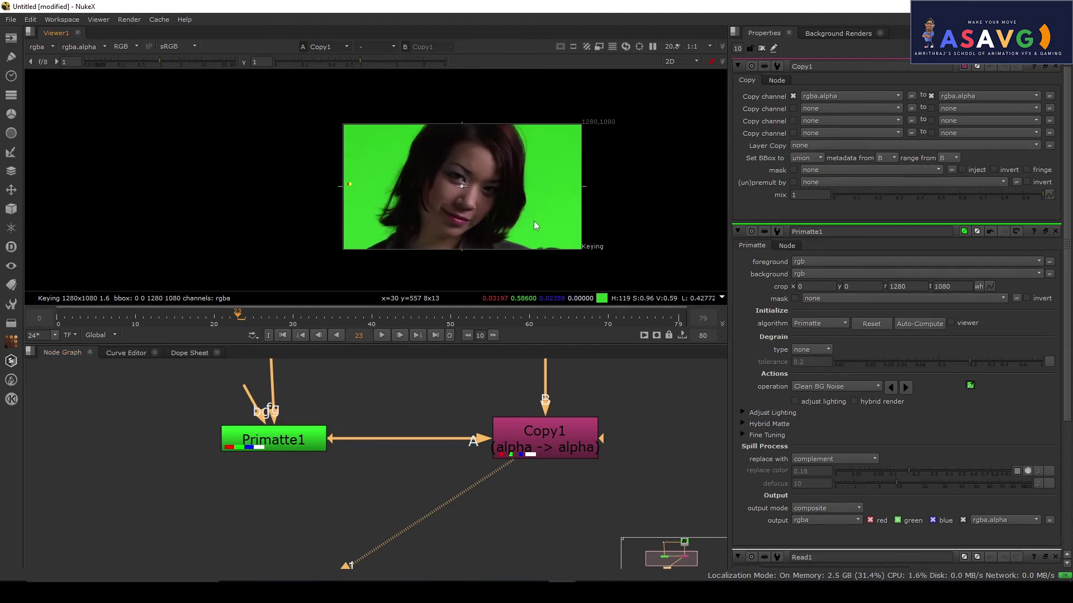
pyautogui.press('a')
pyautogui.press('a')
pyautogui.press('a')
pyautogui.press('a')
pyautogui.press('a')
pyautogui.press('a')
pyautogui.press('a')
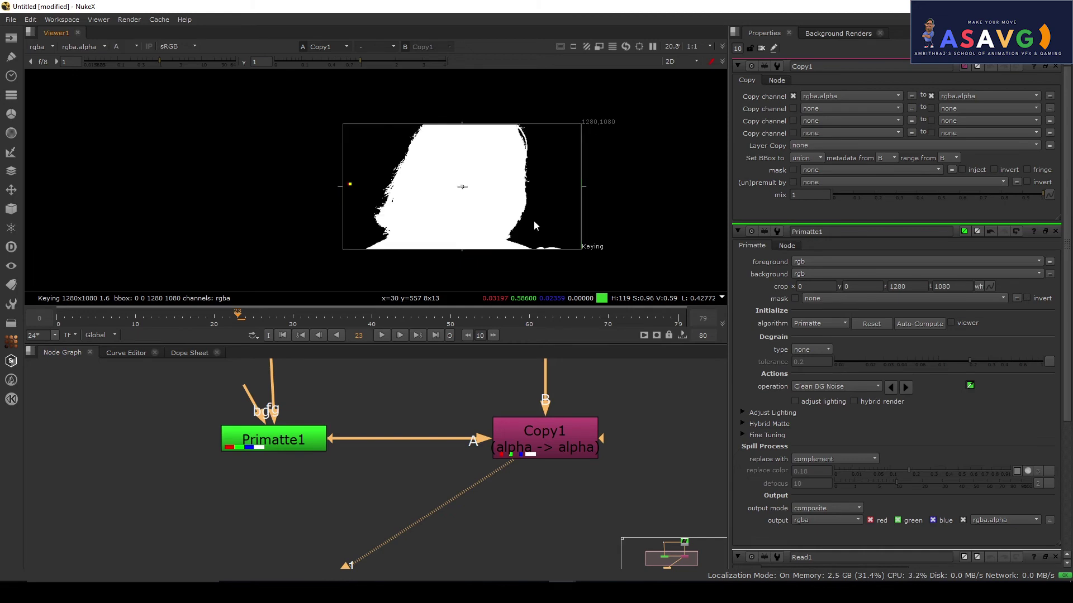
pyautogui.press('a')
pyautogui.press('a')
pyautogui.press('a')
pyautogui.press('a')
pyautogui.press('a')
pyautogui.press('a')
pyautogui.press('a')
pyautogui.press('a')
pyautogui.press('a')
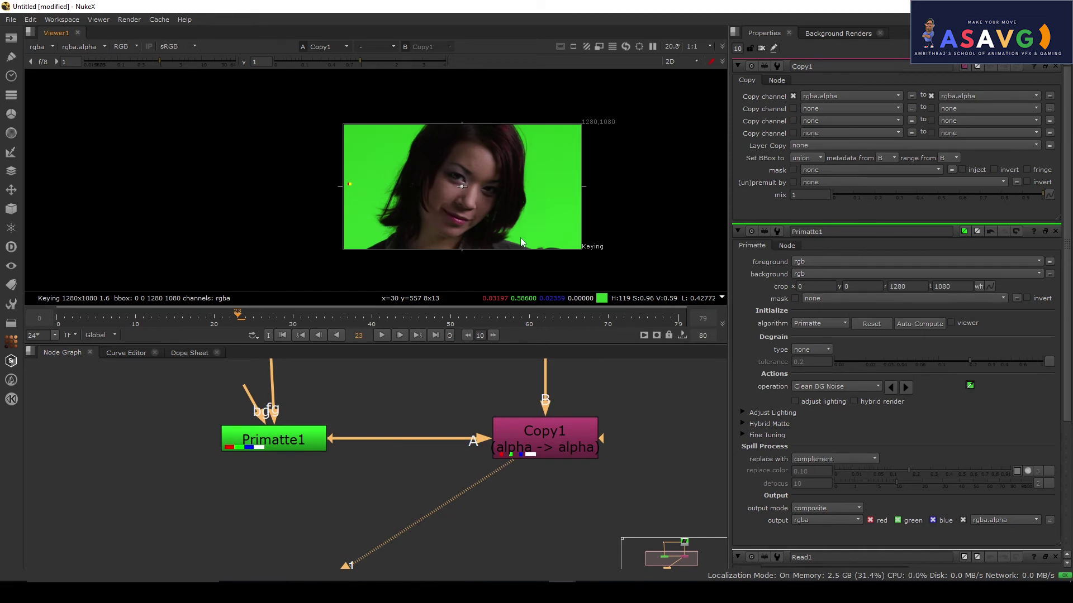
# Move Viewer1 back beneath Copy1 and frame the Copy1 branch of the node graph.
pyautogui.moveTo(313, 563); pyautogui.dragTo(543, 545)
pyautogui.moveTo(586, 492); pyautogui.dragTo(577, 516)
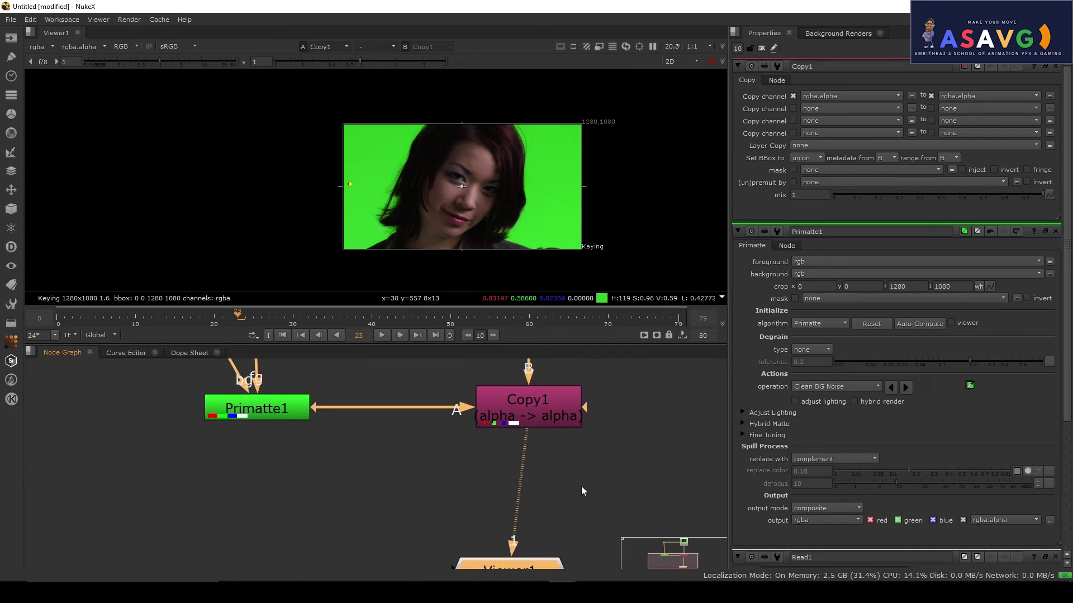
pyautogui.press('Tab')
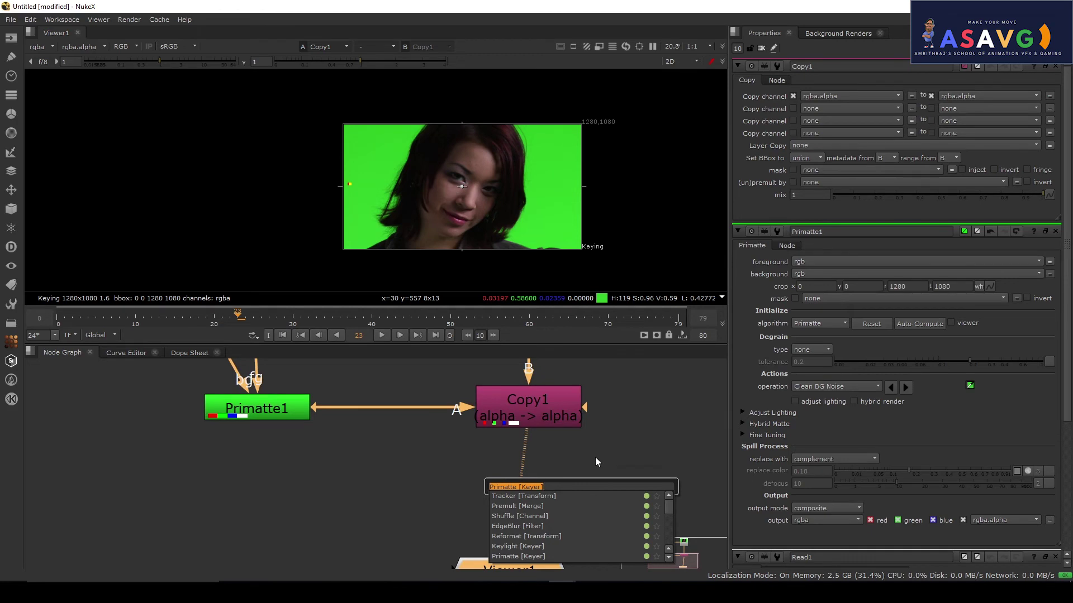
pyautogui.press('Escape')
pyautogui.press('f')
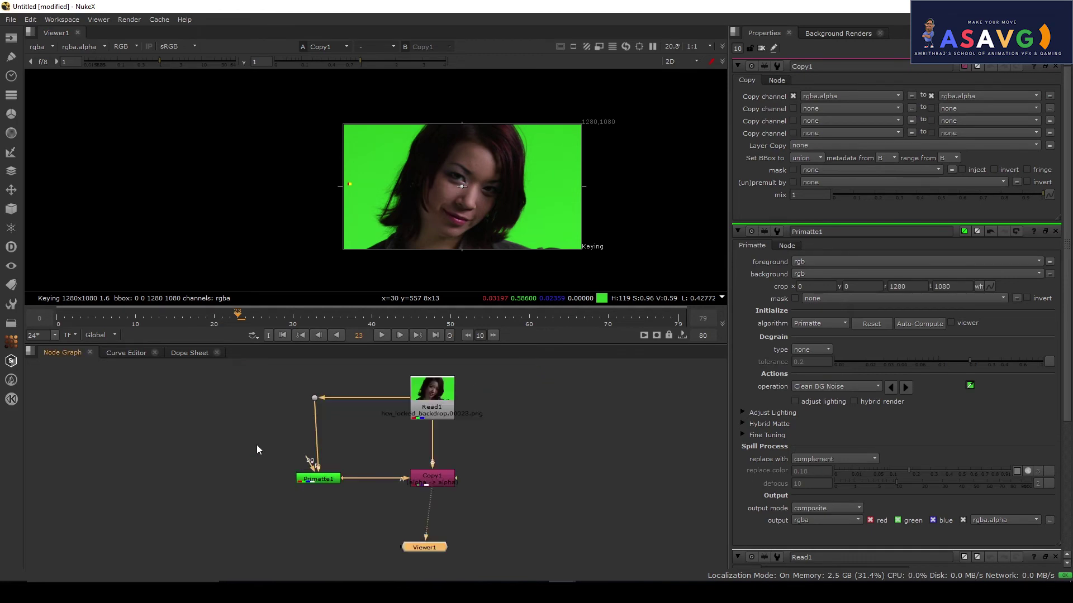
pyautogui.scroll(4, 469, 472)
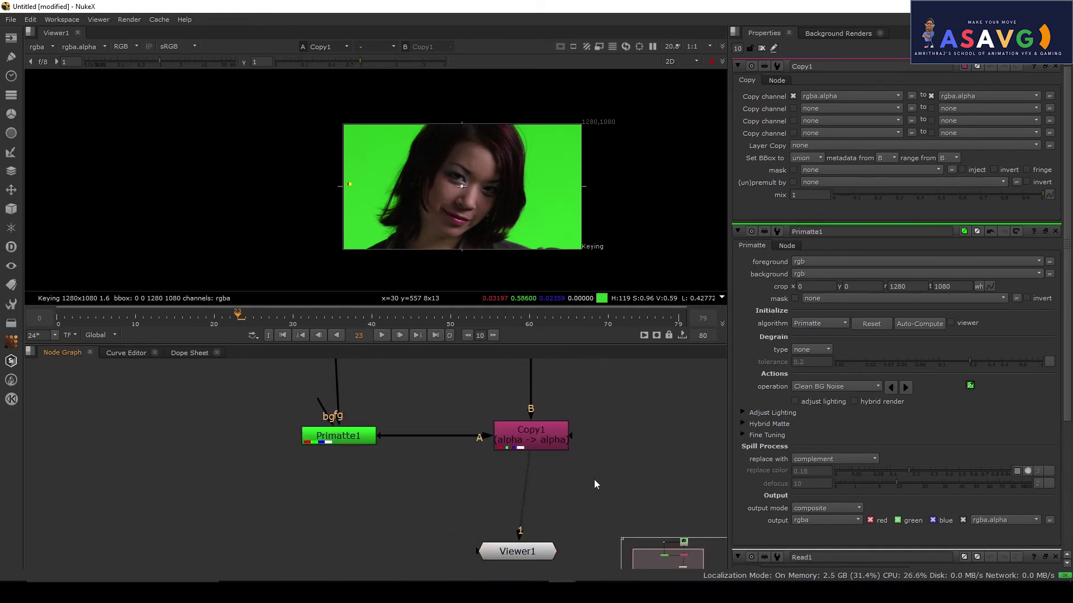
# Add a Premult node between Copy1 and Viewer1 and inspect the premultiplied image.
pyautogui.press('Tab')
pyautogui.write('pre')
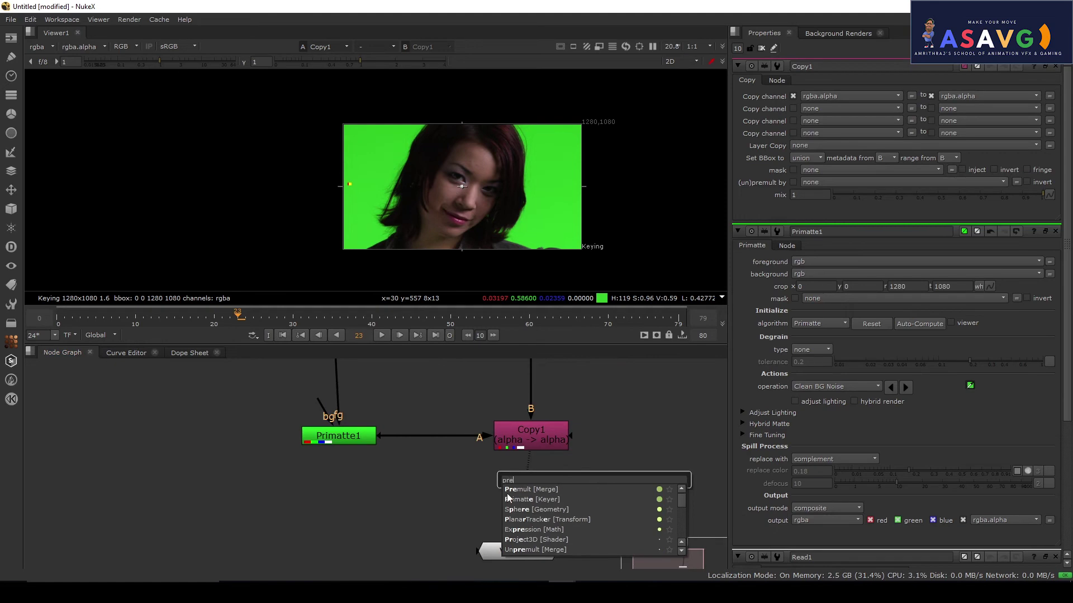
pyautogui.click(524, 488)
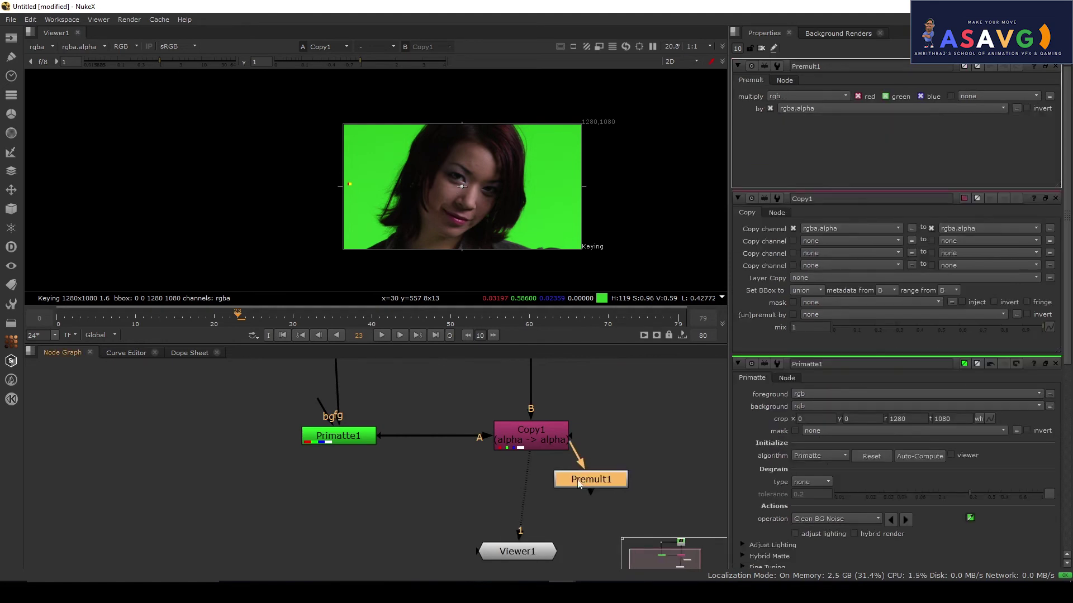
pyautogui.moveTo(585, 472); pyautogui.dragTo(527, 485)
pyautogui.scroll(1, 483, 222)
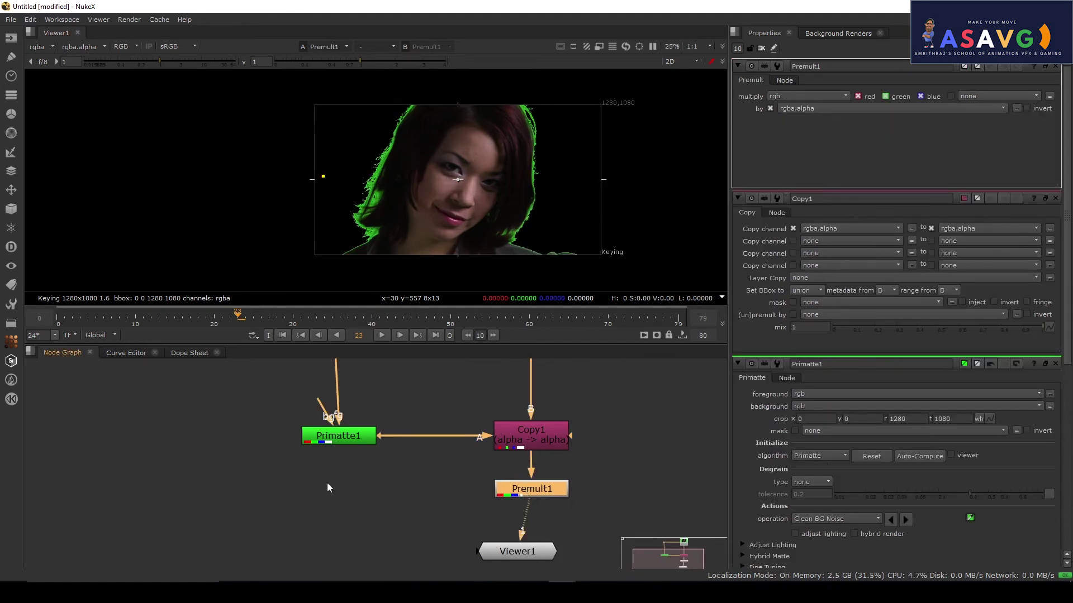
# Compare the premultiplied colour image with its alpha several times while bringing the Read1 branch into the node graph view.
pyautogui.click(337, 440)
pyautogui.moveTo(352, 441); pyautogui.dragTo(353, 495)
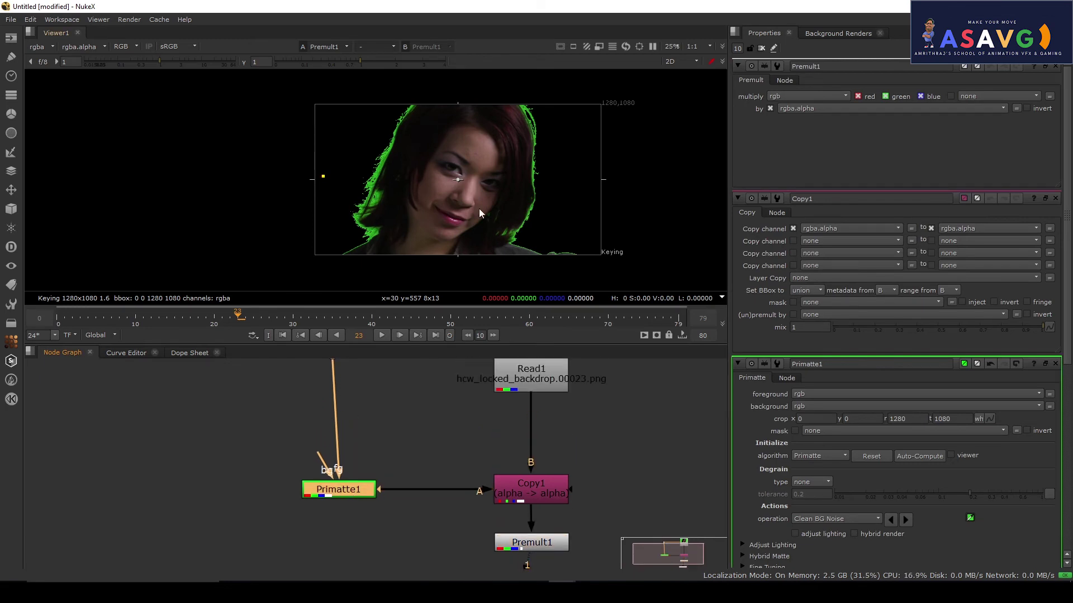
pyautogui.press('a')
pyautogui.press('a')
pyautogui.press('a')
pyautogui.press('a')
pyautogui.press('a')
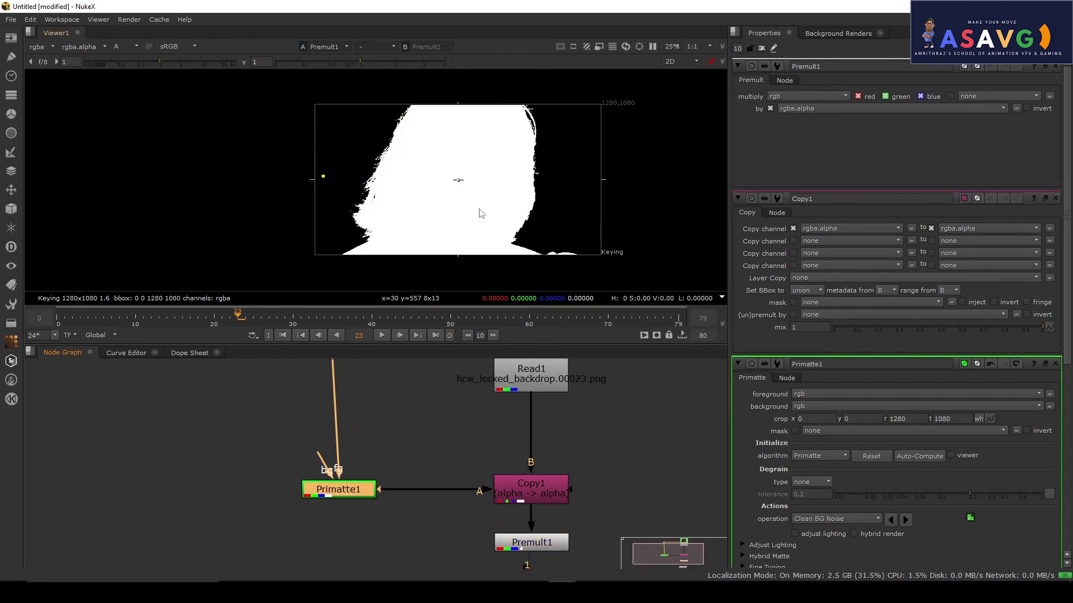
pyautogui.press('a')
pyautogui.press('a')
pyautogui.press('a')
# Display the Copy1 output and compare its unpremultiplied colour plate with its alpha.
pyautogui.click(543, 497)
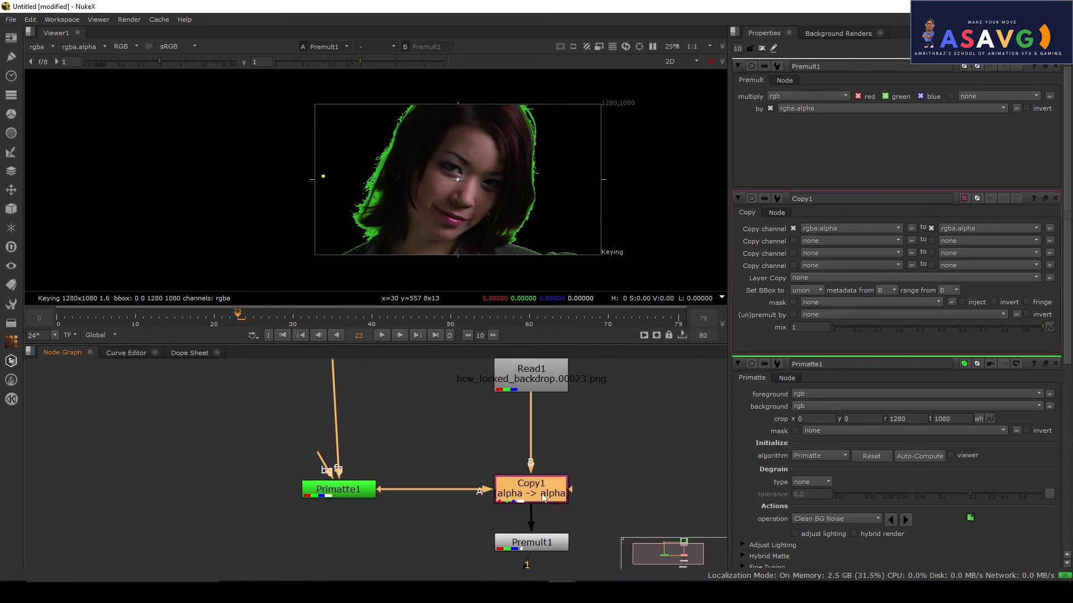
pyautogui.press('1')
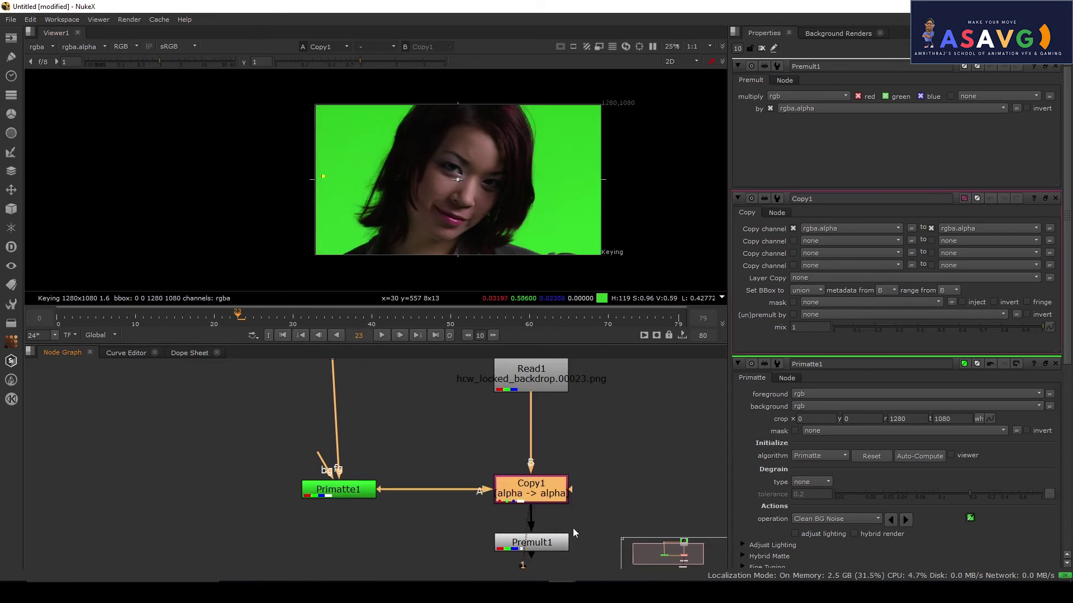
pyautogui.moveTo(574, 533); pyautogui.dragTo(575, 484)
pyautogui.click(569, 481)
pyautogui.press('a')
pyautogui.press('a')
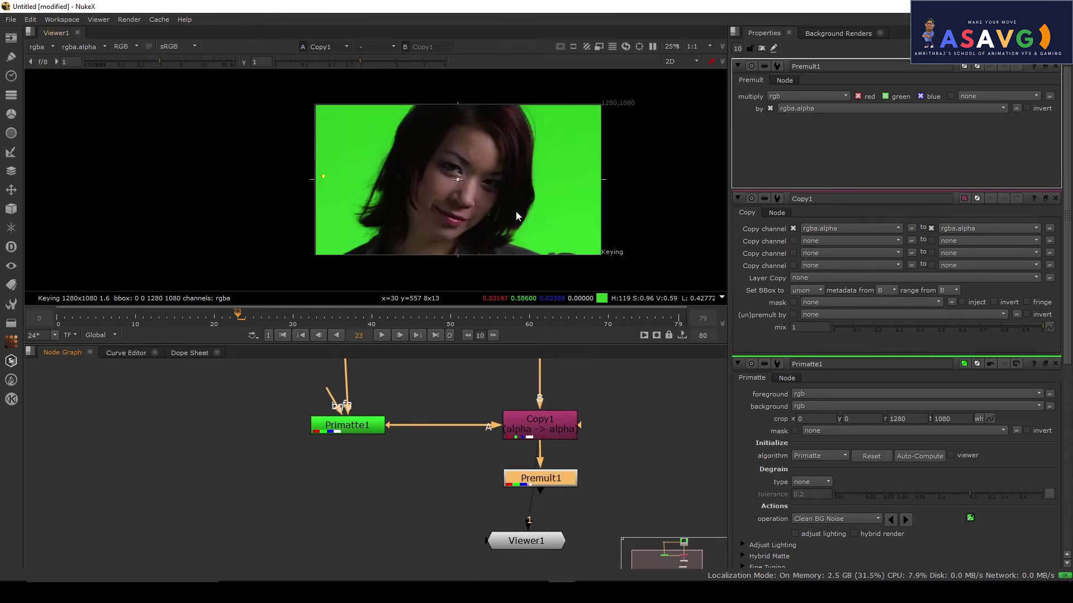
pyautogui.press('a')
pyautogui.press('a')
pyautogui.press('a')
pyautogui.press('a')
# Display the Premult1 output, compare it with its alpha, and examine the green fringe around the hair up close.
pyautogui.press('1')
pyautogui.press('a')
pyautogui.press('a')
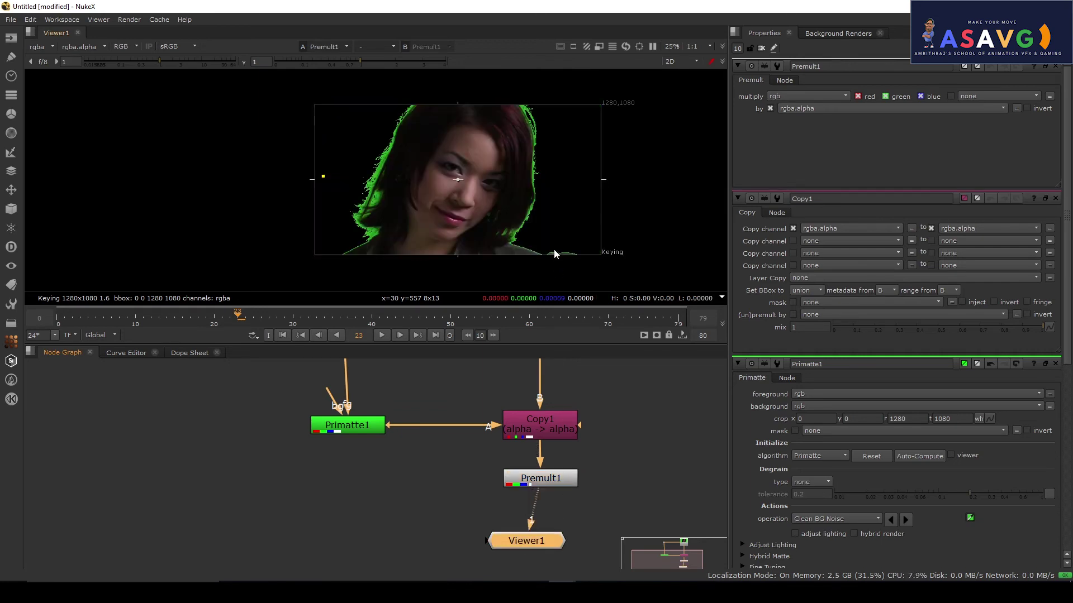
pyautogui.moveTo(422, 214); pyautogui.dragTo(404, 240)
pyautogui.moveTo(349, 429); pyautogui.dragTo(343, 436)
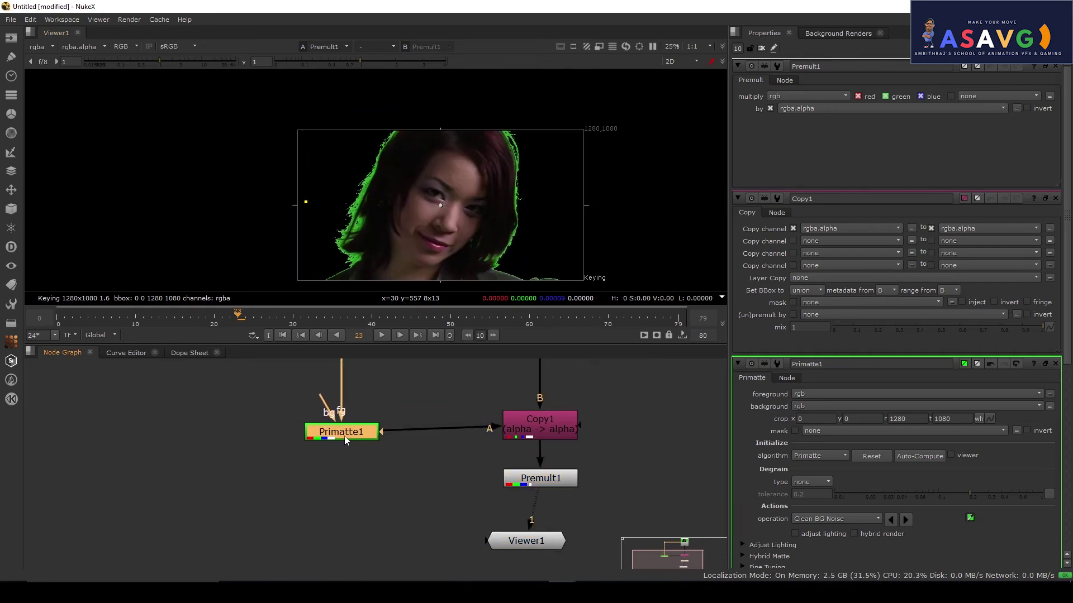
pyautogui.scroll(5, 390, 184)
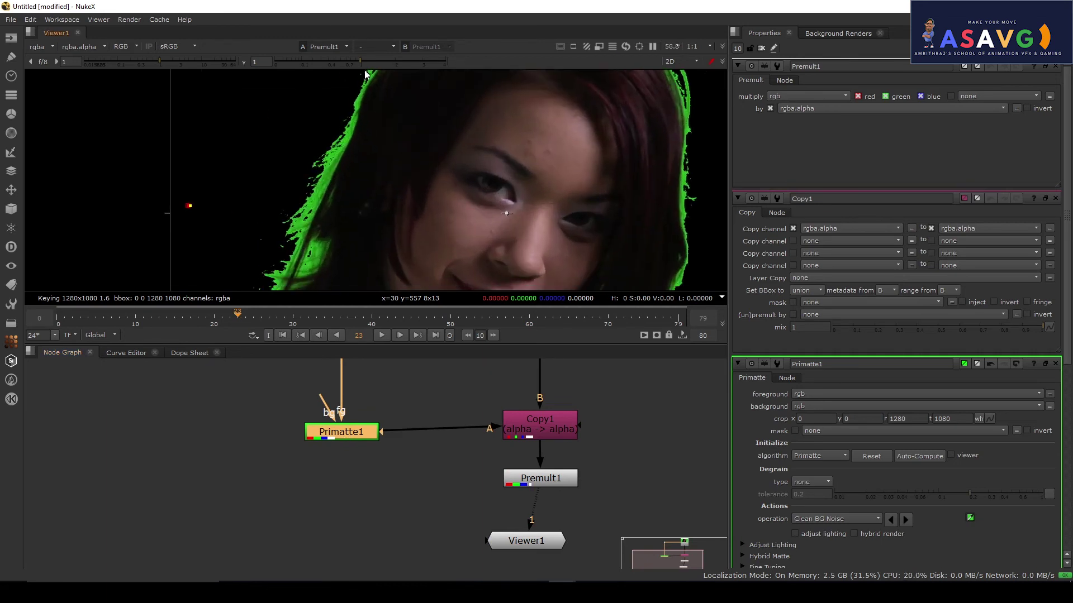
pyautogui.moveTo(530, 173); pyautogui.dragTo(461, 214)
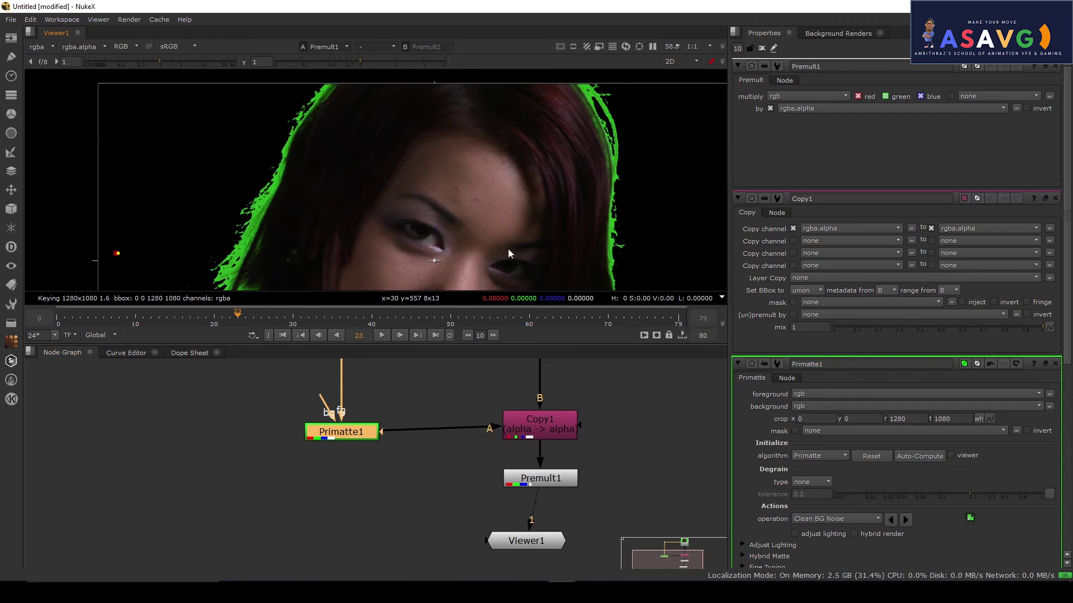
# Move Viewer1 further below Premult1 and line Primatte1 up horizontally with Copy1.
pyautogui.moveTo(532, 542); pyautogui.dragTo(535, 578)
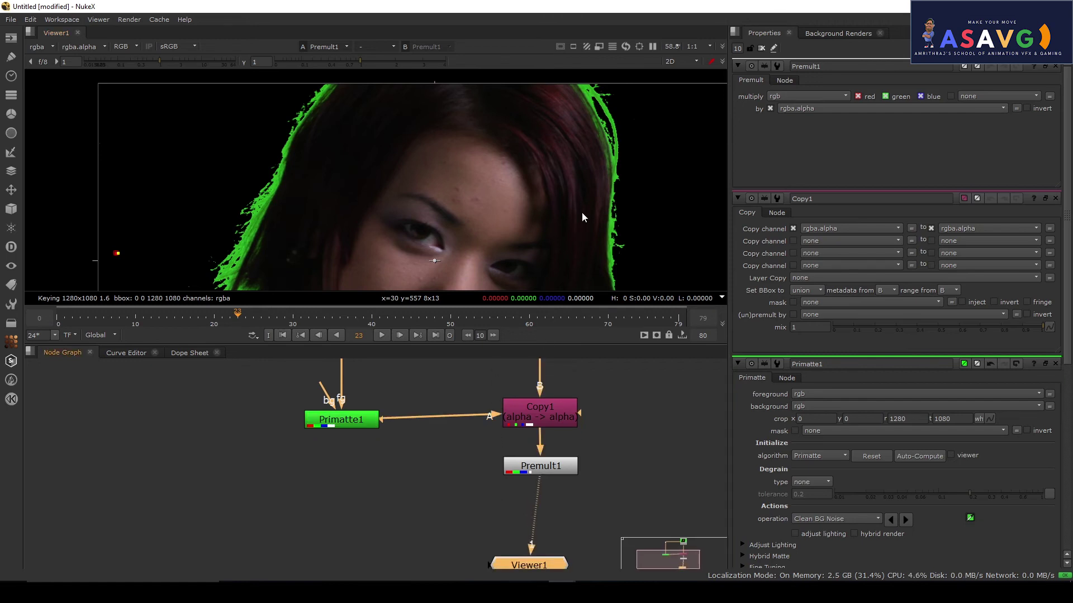
pyautogui.moveTo(584, 195); pyautogui.dragTo(567, 236)
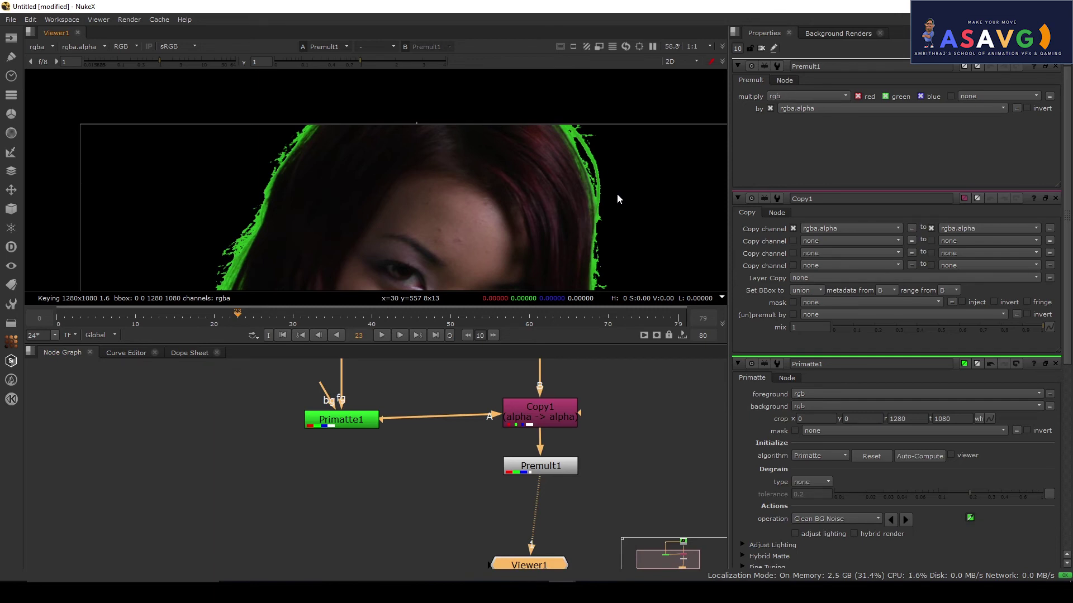
pyautogui.moveTo(341, 456); pyautogui.dragTo(260, 473)
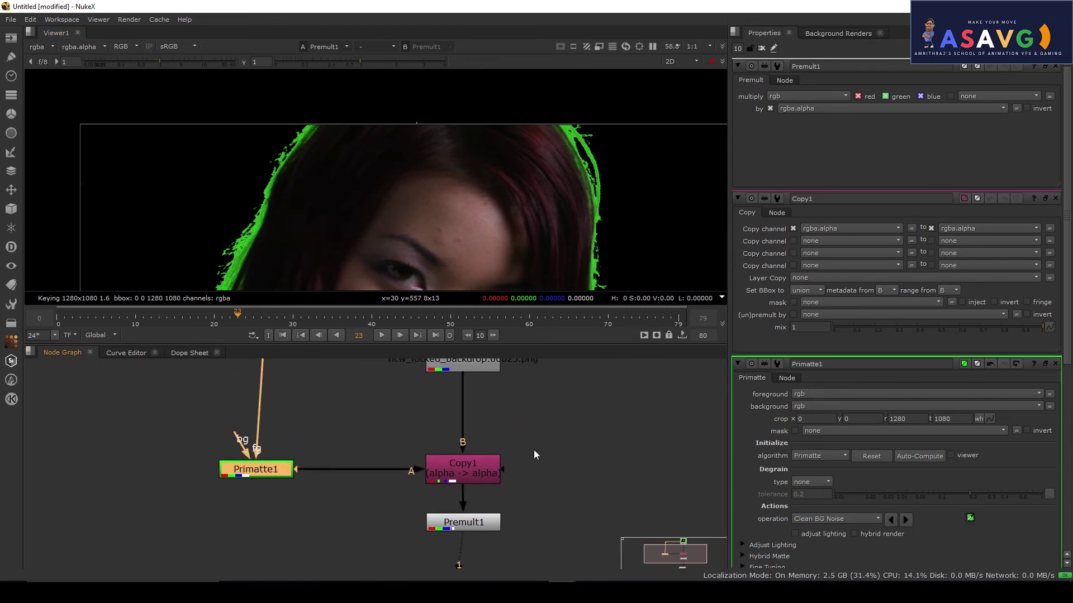
pyautogui.moveTo(534, 450); pyautogui.dragTo(527, 471)
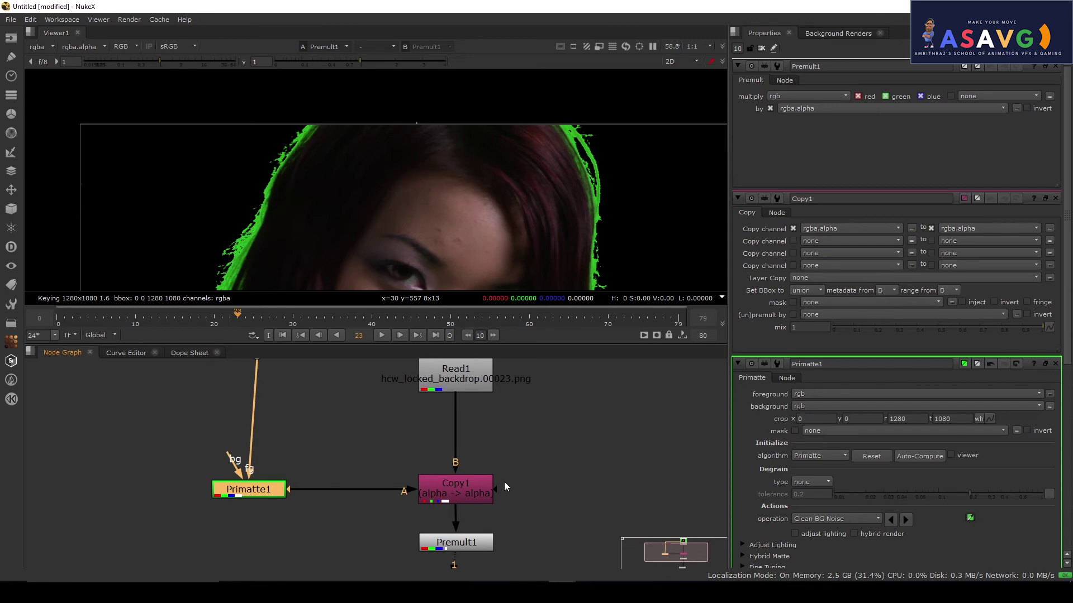
# Add an Expression node and insert it on the connection between Read1 and Copy1, using the enlarged node graph.
pyautogui.moveTo(514, 421); pyautogui.dragTo(668, 261)
pyautogui.press('space')
pyautogui.scroll(2, 665, 296)
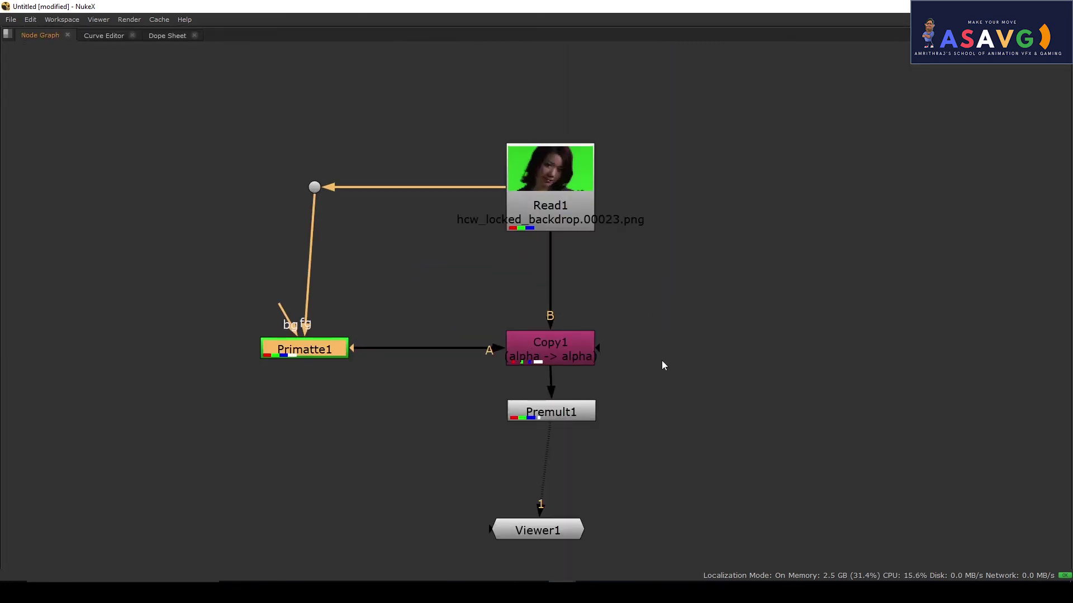
pyautogui.click(722, 286)
pyautogui.press('Tab')
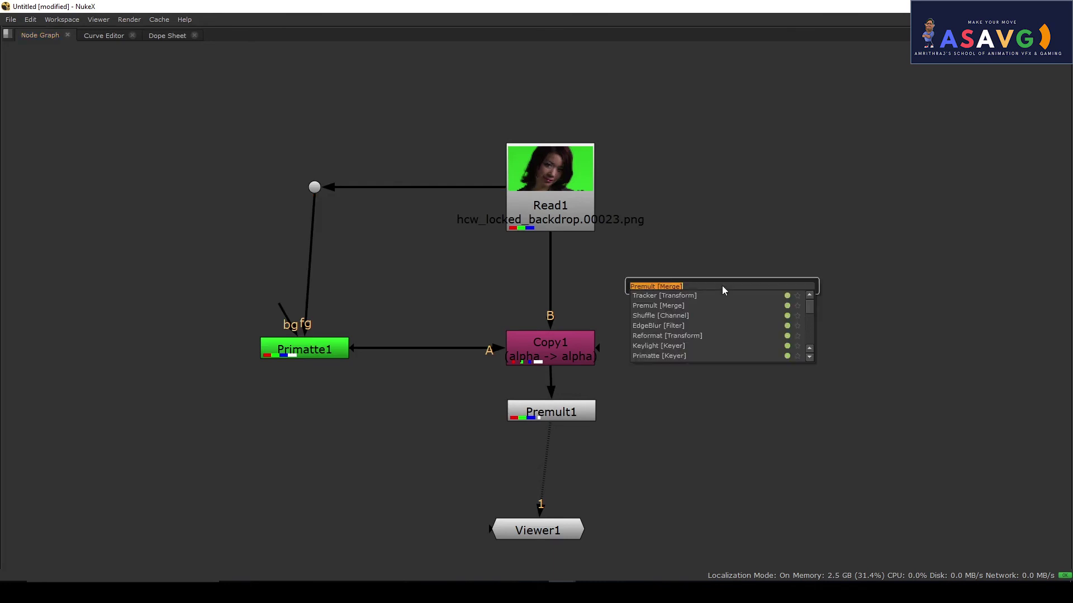
pyautogui.write('expre')
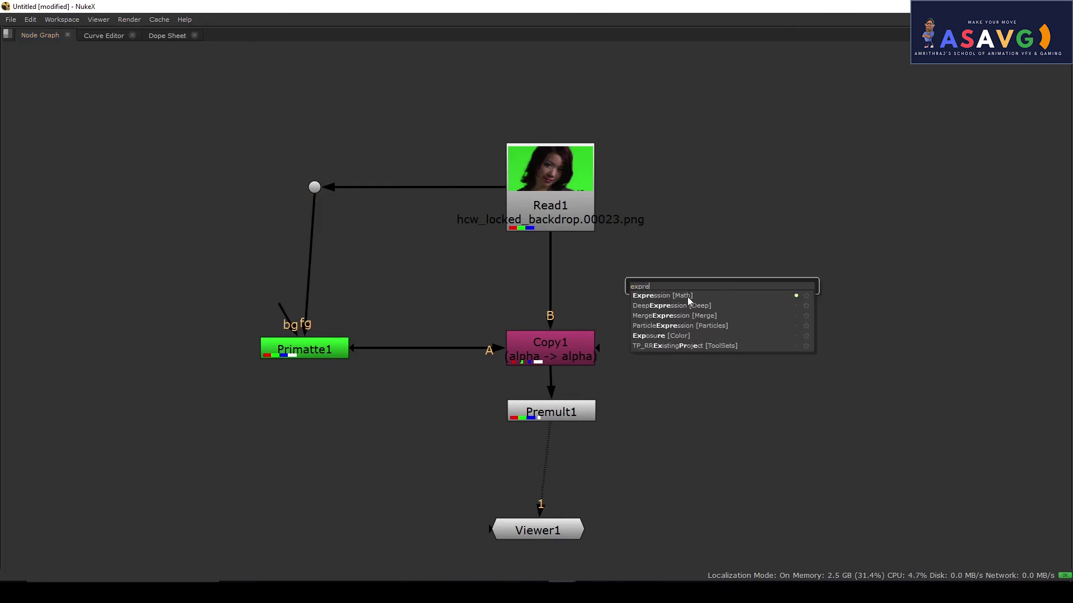
pyautogui.press('Return')
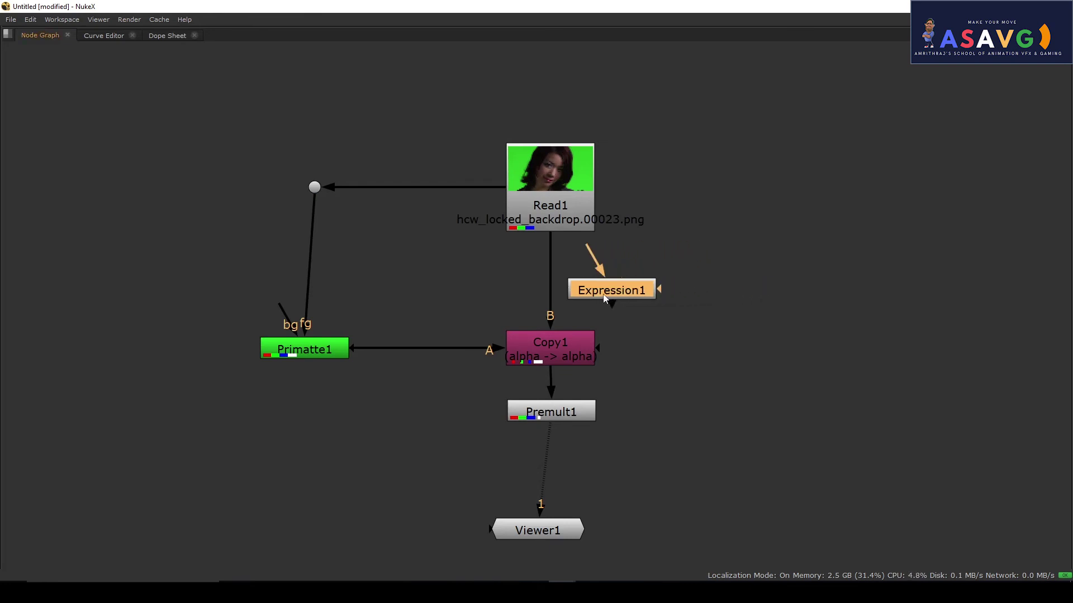
pyautogui.click(542, 294)
pyautogui.press('space')
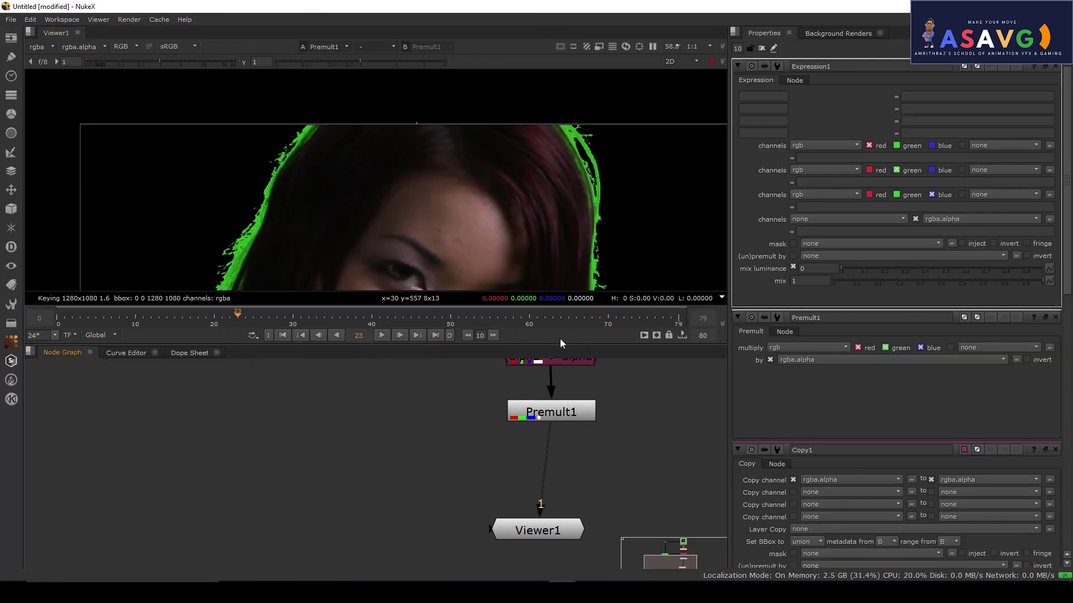
# Set Expression1's green channel expression to g>r?r:g and inspect the hair edges of the premultiplied image.
pyautogui.moveTo(522, 496); pyautogui.dragTo(422, 594)
pyautogui.scroll(-3, 498, 489)
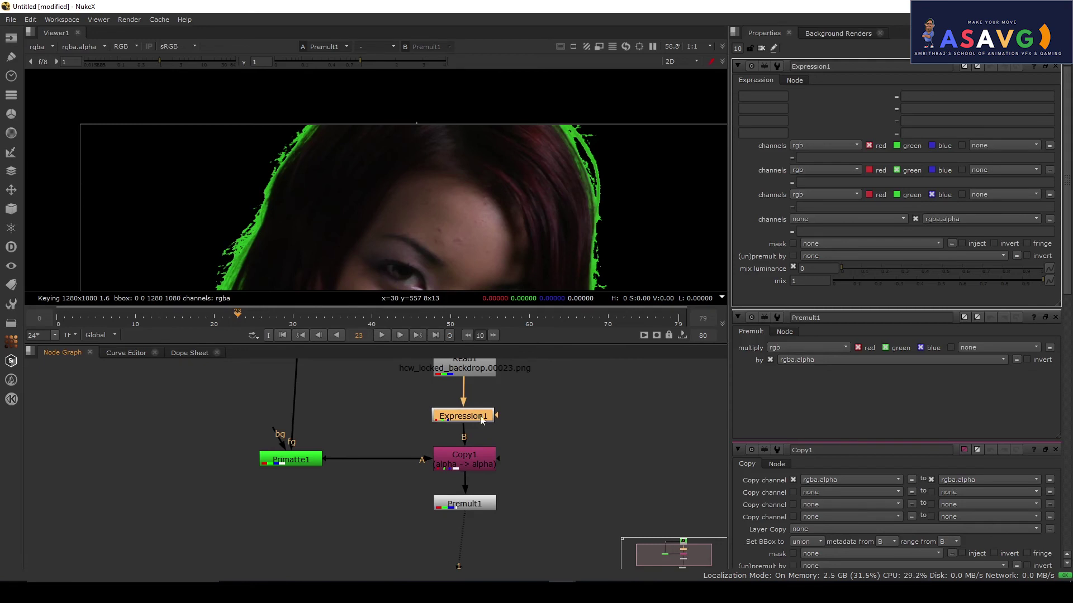
pyautogui.click(813, 183)
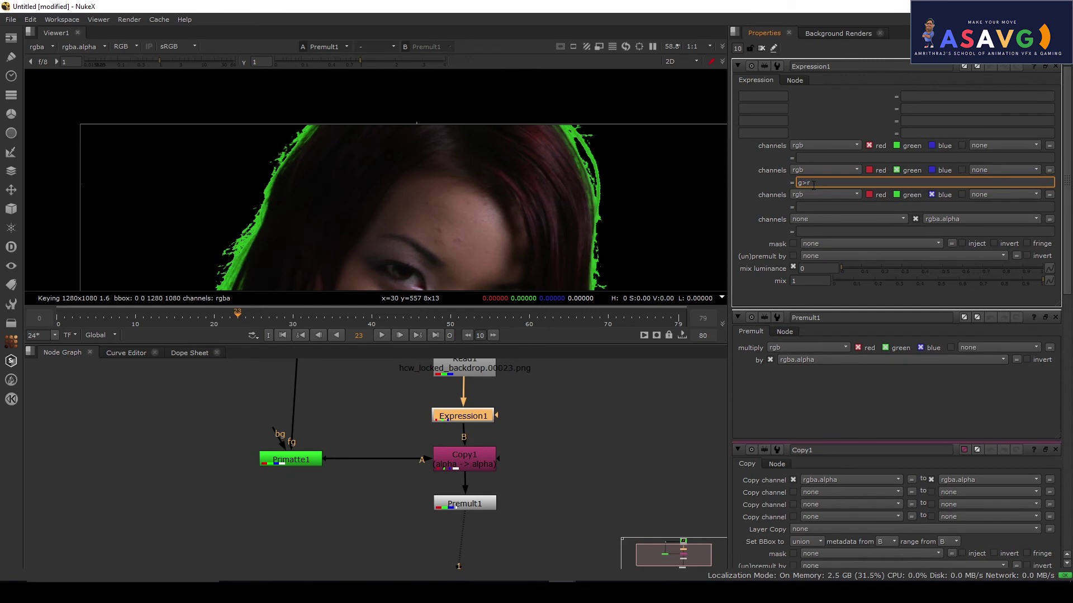
pyautogui.write('r:g')
pyautogui.moveTo(824, 183); pyautogui.dragTo(782, 186)
pyautogui.scroll(-3, 637, 241)
pyautogui.press('Return')
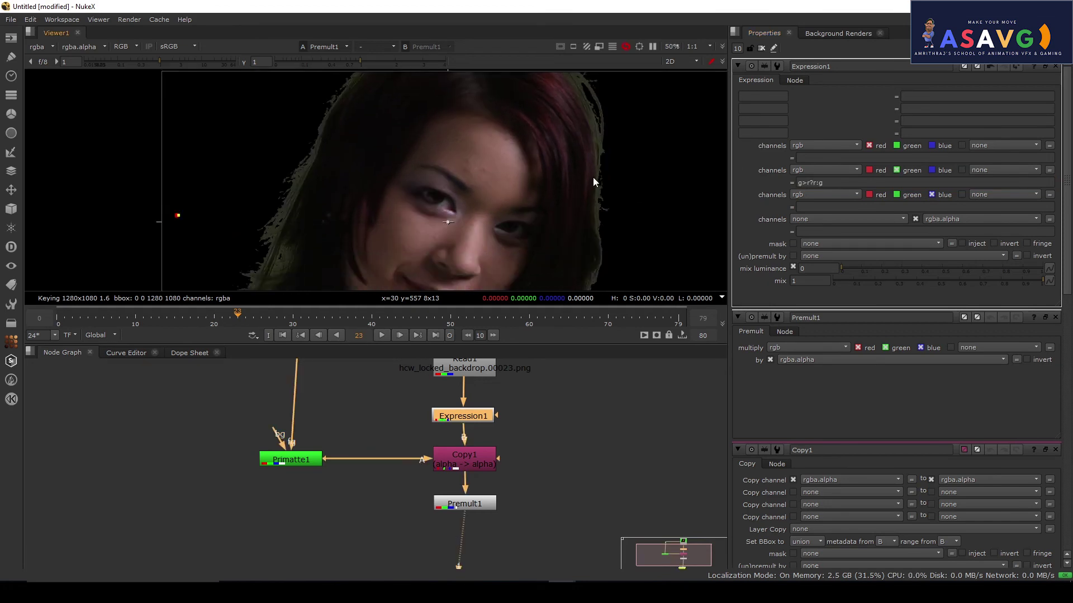
pyautogui.keyDown('alt'); pyautogui.moveTo(591, 198); pyautogui.dragTo(607, 178); pyautogui.keyUp('alt')
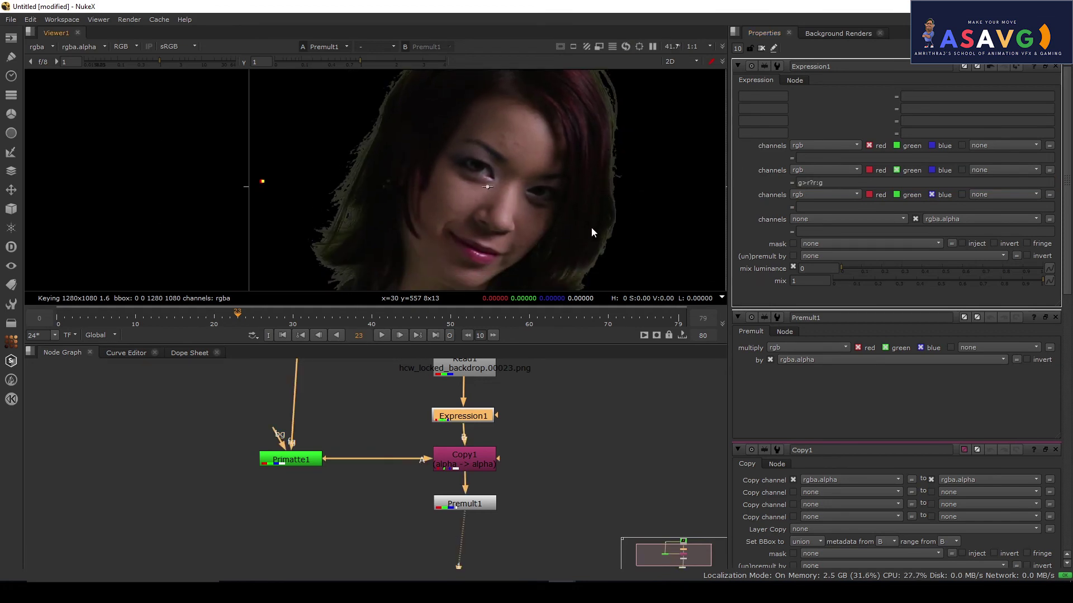
pyautogui.scroll(3, 585, 166)
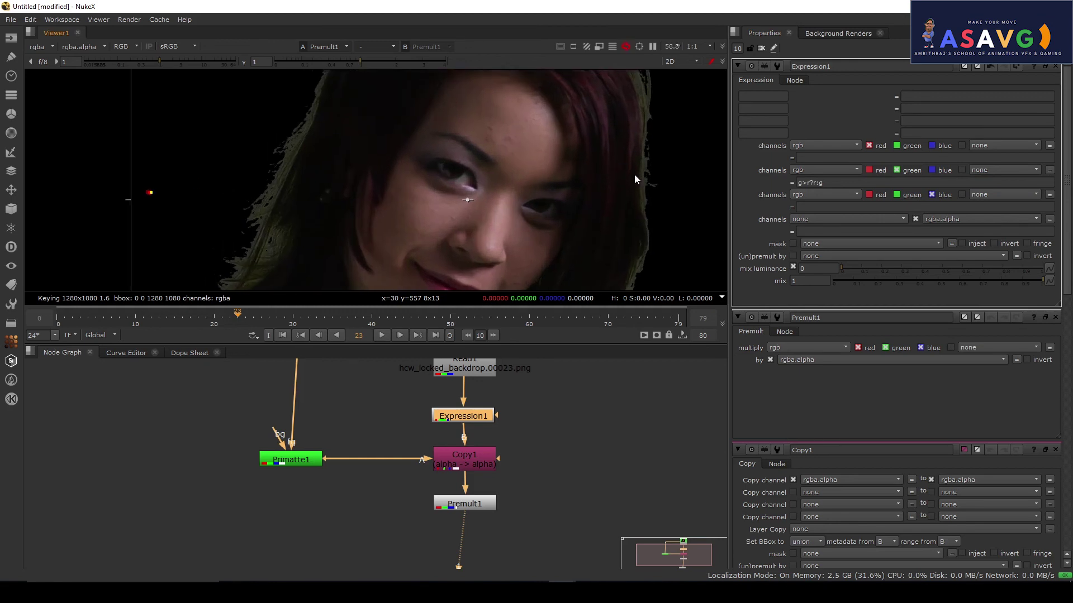
pyautogui.keyDown('alt'); pyautogui.moveTo(635, 175); pyautogui.dragTo(676, 180); pyautogui.keyUp('alt')
# Compare the outputs of Read1, Primatte1 and Expression1 in the viewer to examine the green suppression.
pyautogui.keyDown('alt'); pyautogui.moveTo(519, 439); pyautogui.dragTo(547, 473); pyautogui.keyUp('alt')
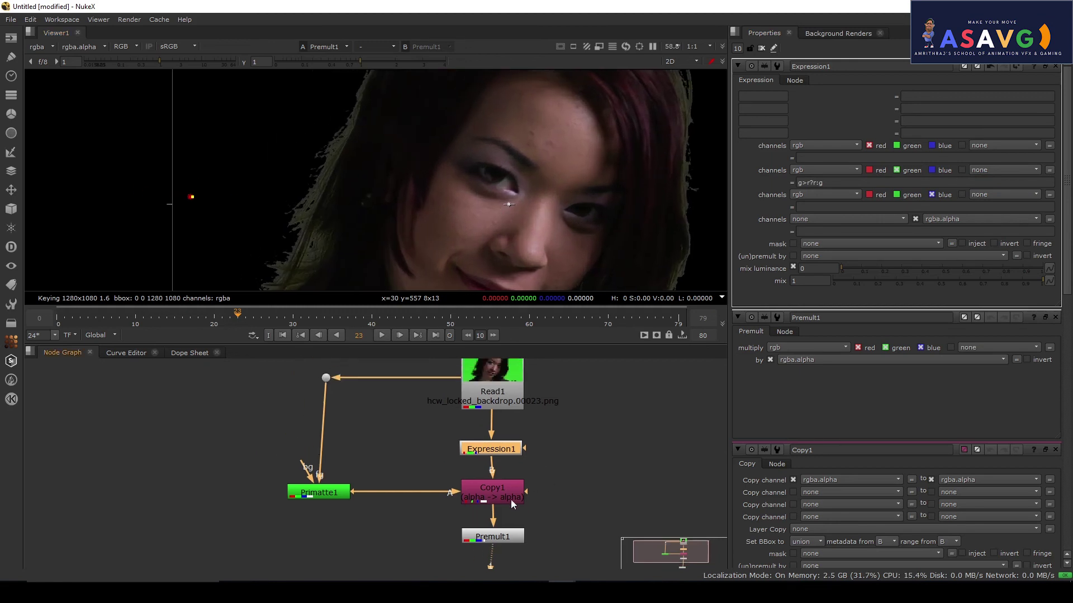
pyautogui.click(495, 408)
pyautogui.press('1')
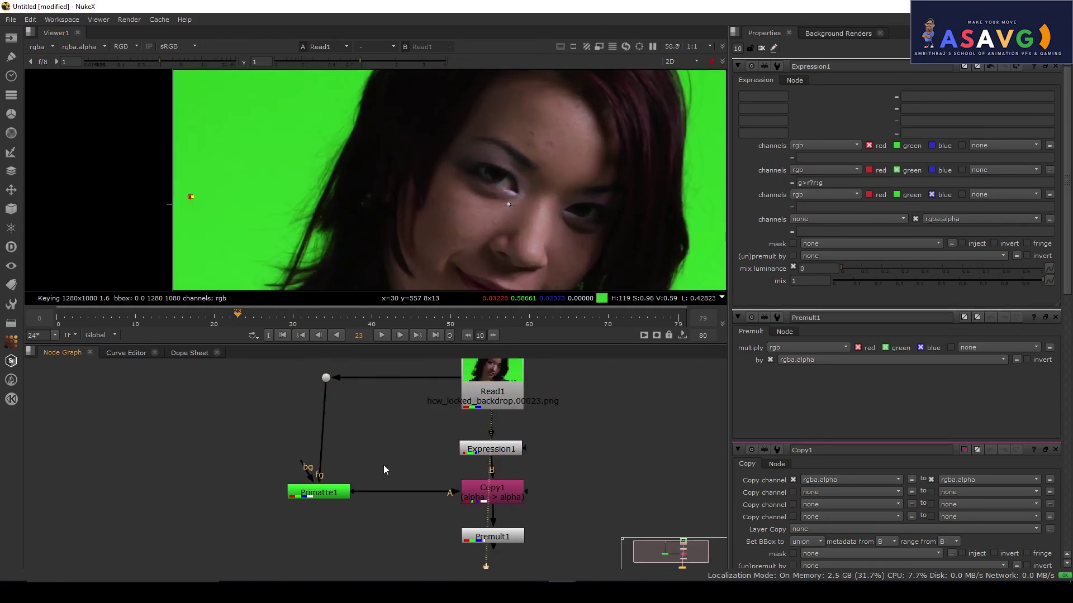
pyautogui.click(327, 494)
pyautogui.press('1')
pyautogui.click(497, 453)
pyautogui.press('1')
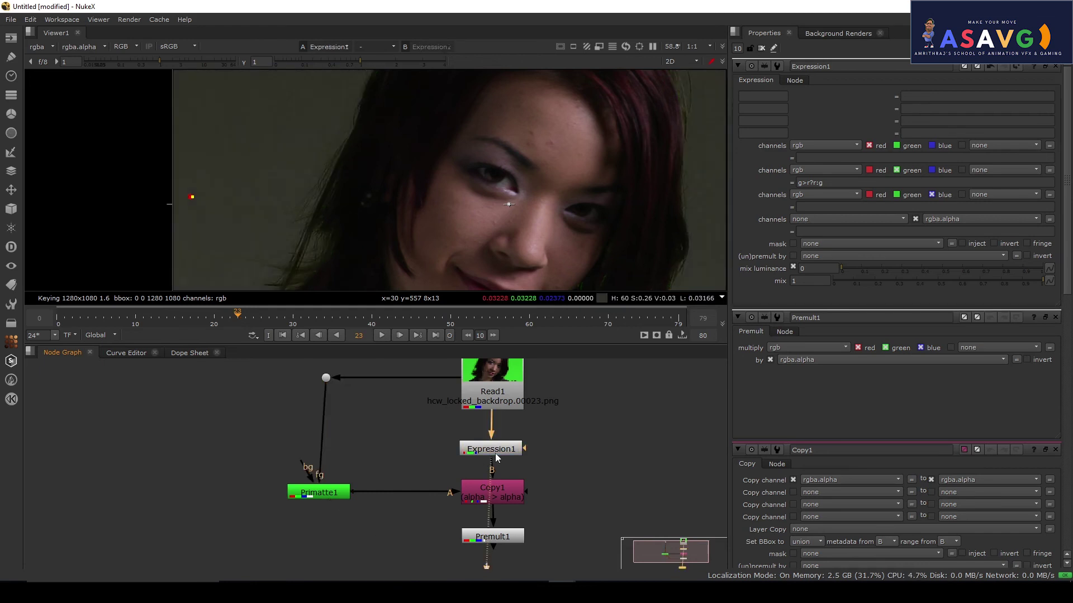
pyautogui.moveTo(531, 258); pyautogui.dragTo(517, 190)
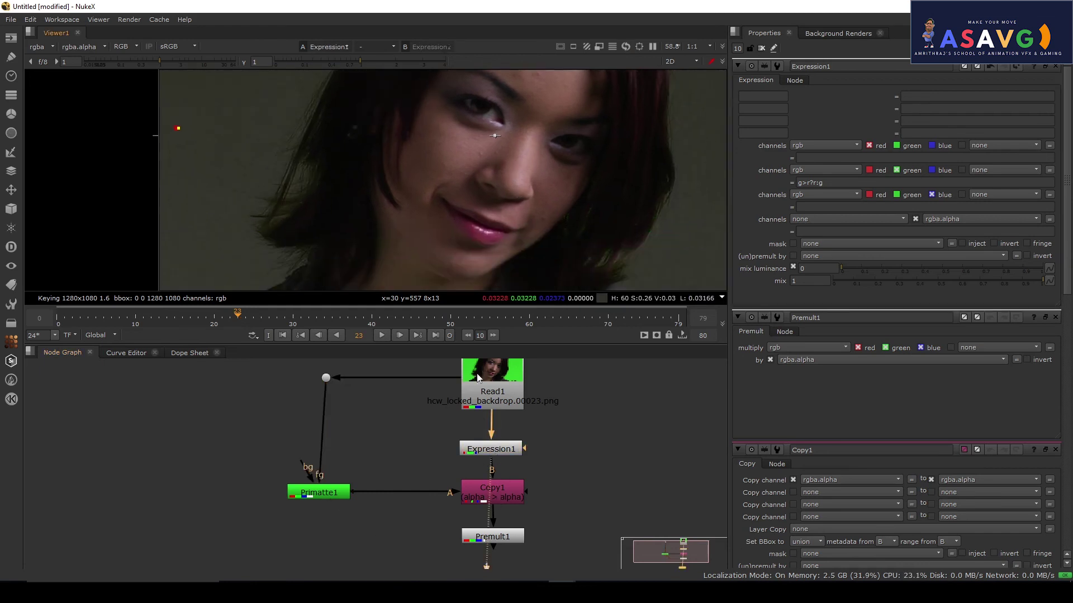
pyautogui.press('space')
pyautogui.press('space')
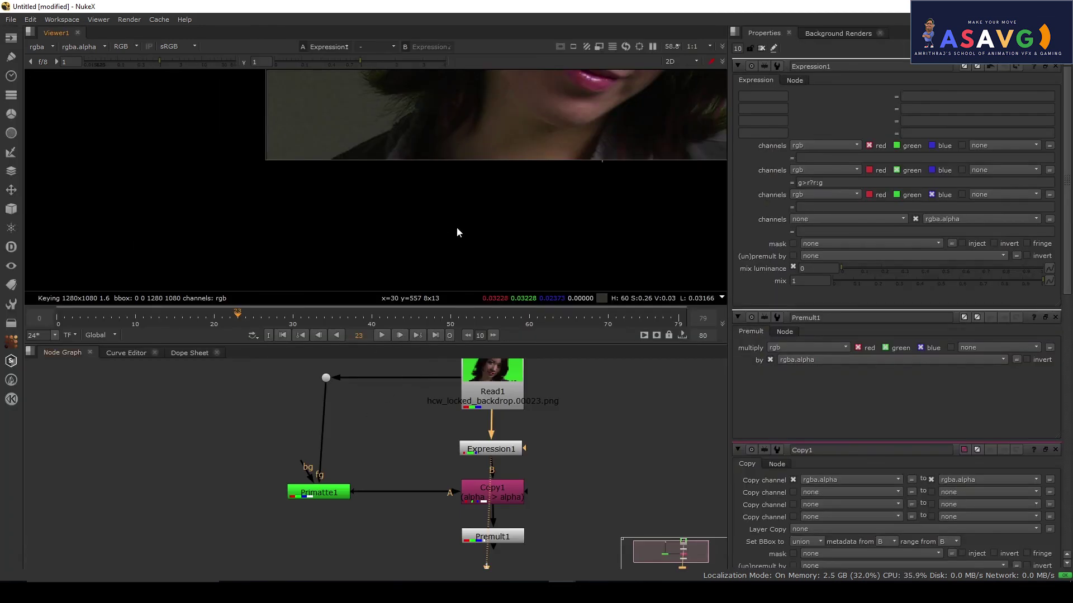
# View the outputs of Read1, Primatte1, Expression1 and Copy1 in turn at a wider framing.
pyautogui.moveTo(479, 176); pyautogui.dragTo(427, 270)
pyautogui.click(491, 397)
pyautogui.press('1')
pyautogui.scroll(-1, 495, 229)
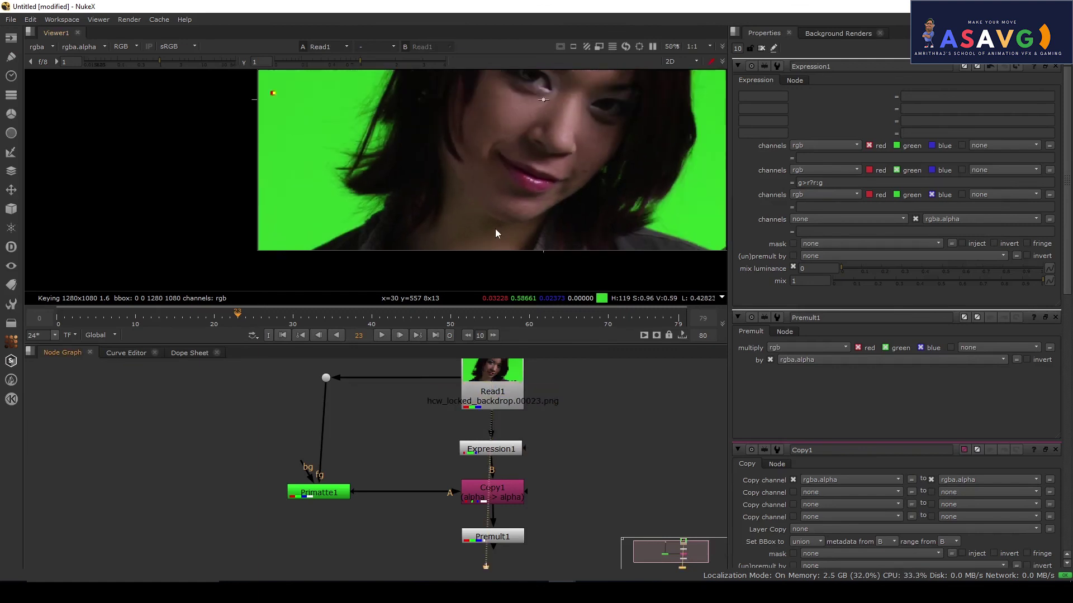
pyautogui.click(332, 492)
pyautogui.press('1')
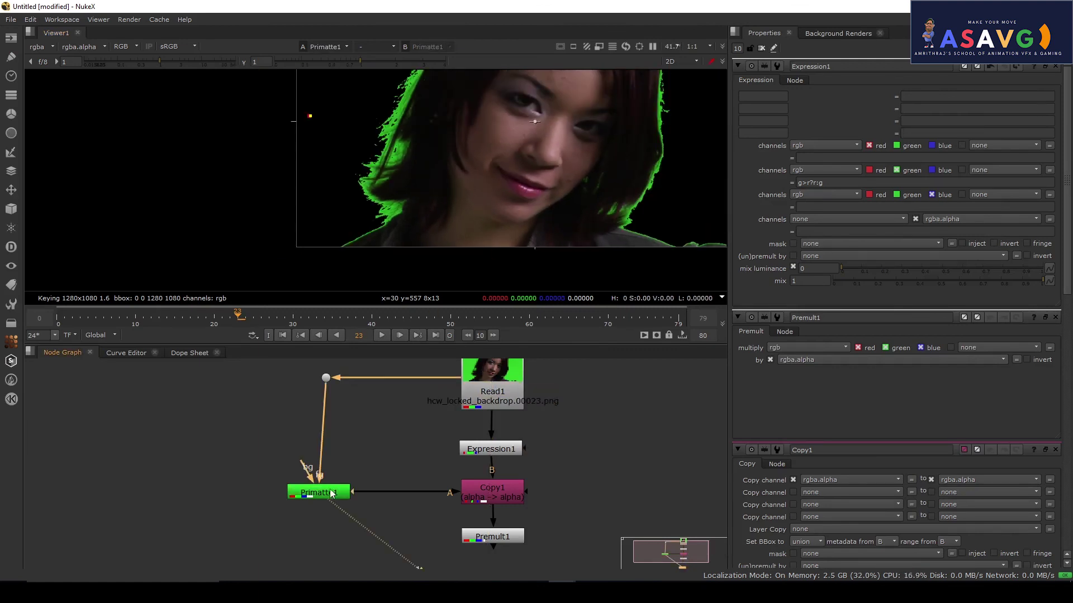
pyautogui.click(510, 448)
pyautogui.press('1')
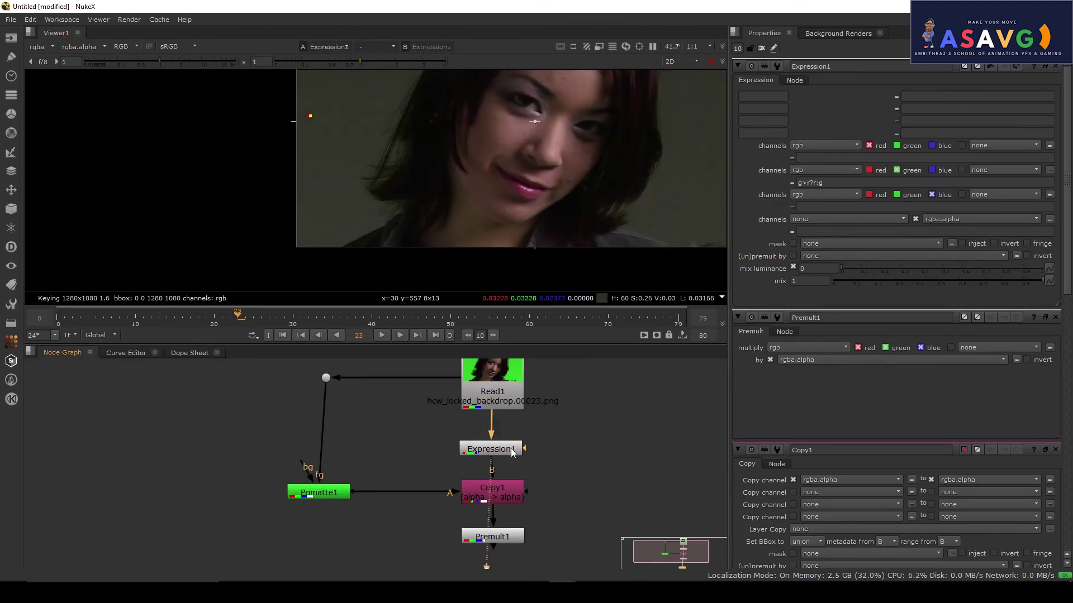
pyautogui.click(510, 501)
pyautogui.press('1')
pyautogui.click(509, 511)
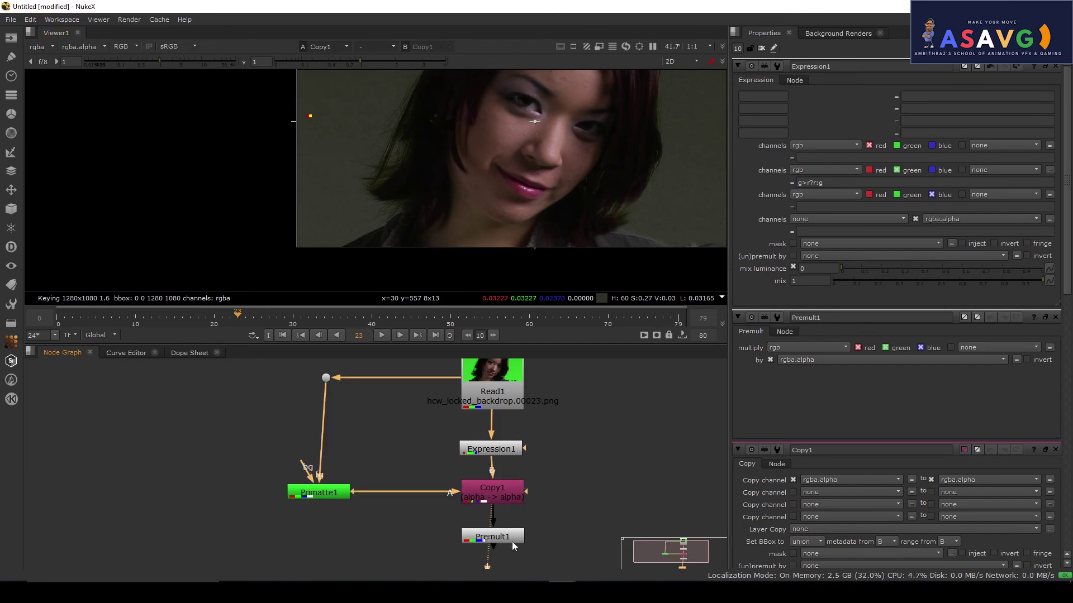
# Display the Premult1 output in a maximized viewer and examine the hair edges closely for remaining spill.
pyautogui.click(512, 542)
pyautogui.press('1')
pyautogui.press('space')
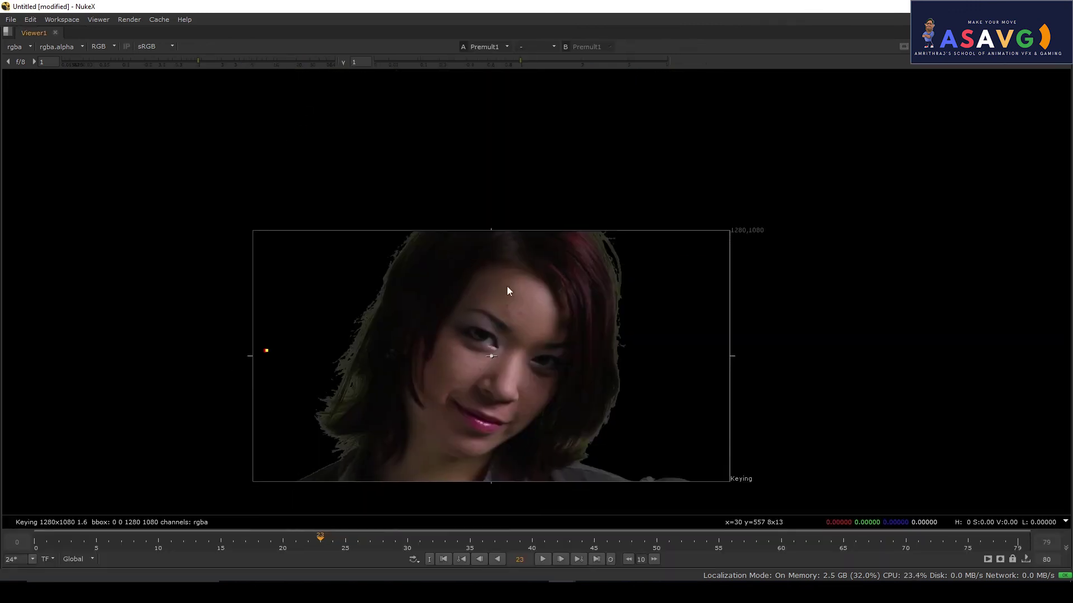
pyautogui.scroll(5, 544, 247)
pyautogui.scroll(2, 480, 297)
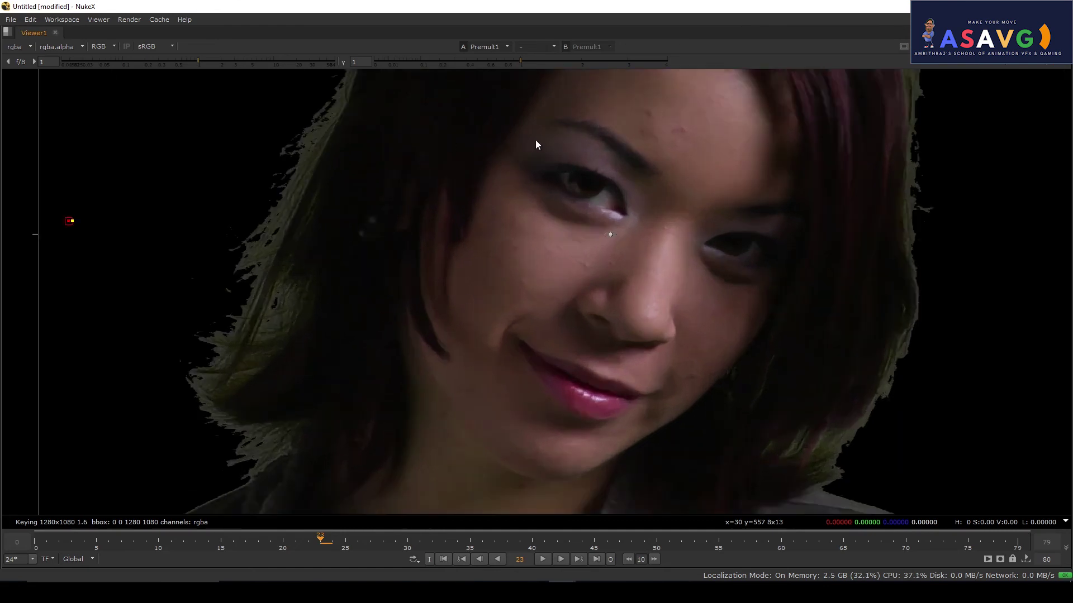
pyautogui.moveTo(535, 140); pyautogui.dragTo(404, 263)
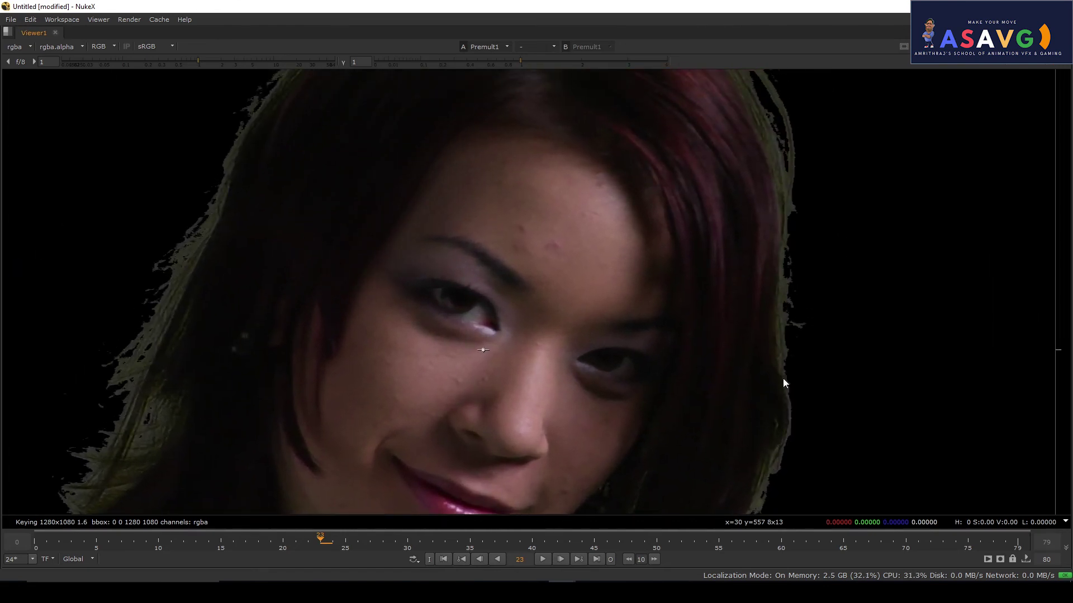
# Examine the hair edge beside the jaw in the Premult1 output at close range for remaining green spill.
pyautogui.moveTo(382, 373); pyautogui.dragTo(695, 252)
pyautogui.scroll(2, 605, 322)
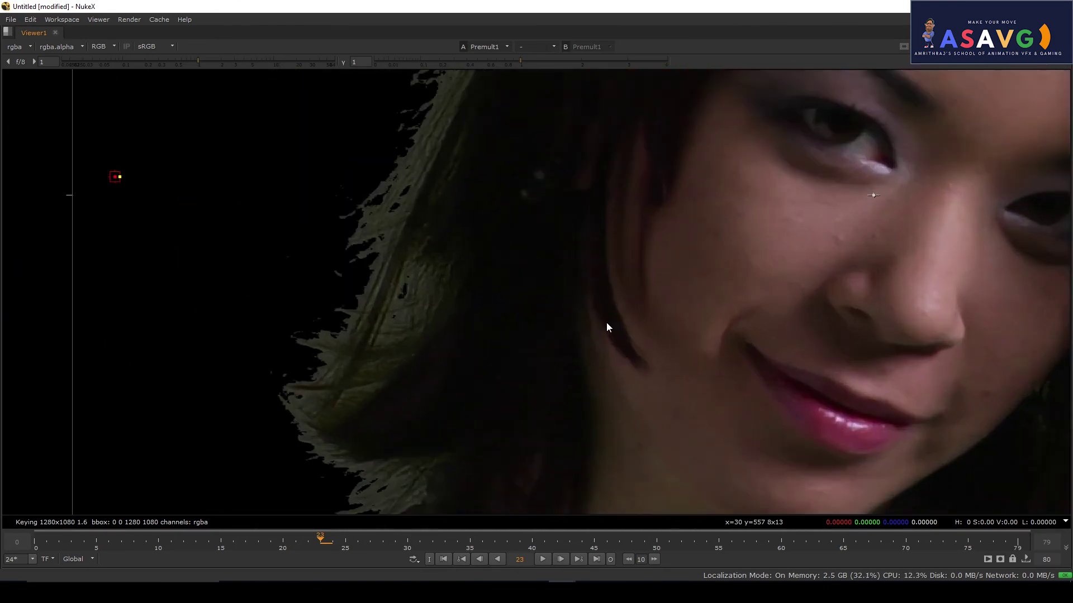
pyautogui.scroll(1, 394, 296)
pyautogui.scroll(2, 351, 262)
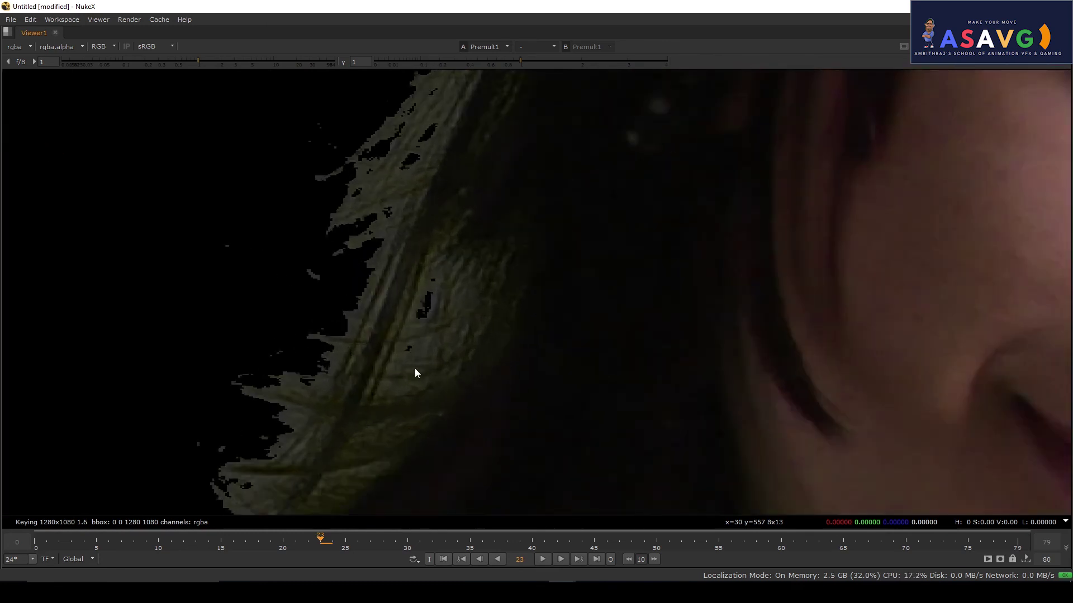
pyautogui.scroll(-6, 416, 373)
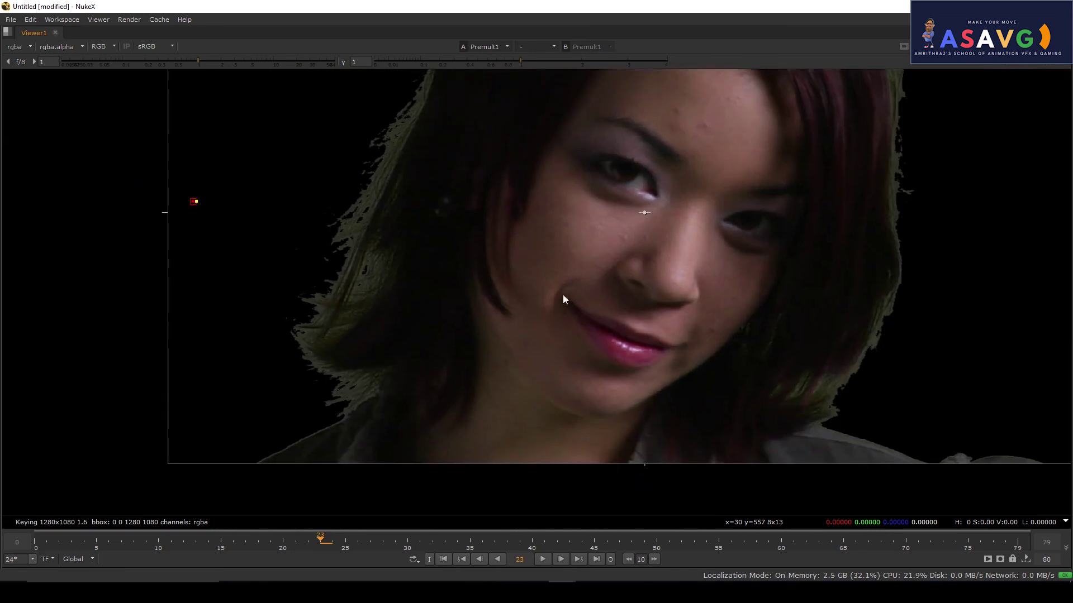
# Restore the full workspace layout and insert a HueCorrect node between Expression1 and Copy1.
pyautogui.press('space')
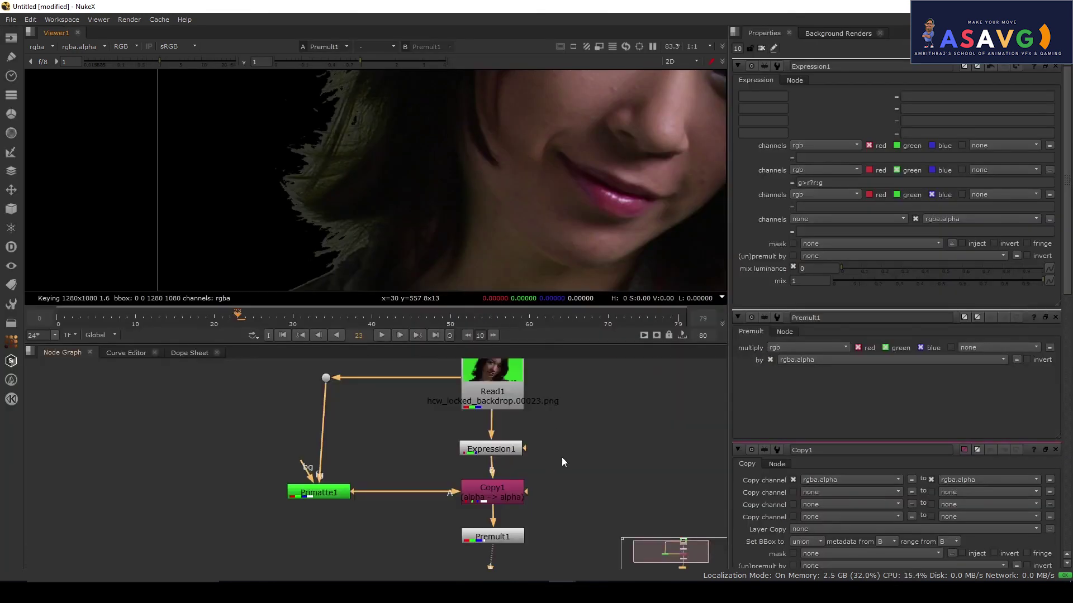
pyautogui.moveTo(571, 452); pyautogui.dragTo(603, 462)
pyautogui.moveTo(505, 214); pyautogui.dragTo(450, 216)
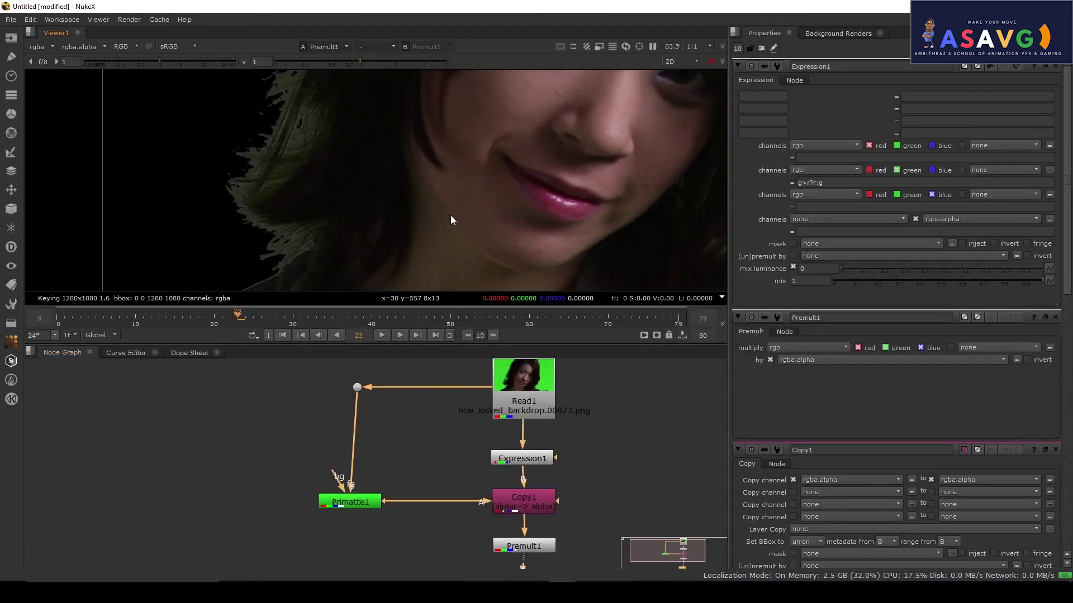
pyautogui.scroll(-2, 451, 220)
pyautogui.moveTo(539, 460); pyautogui.dragTo(544, 444)
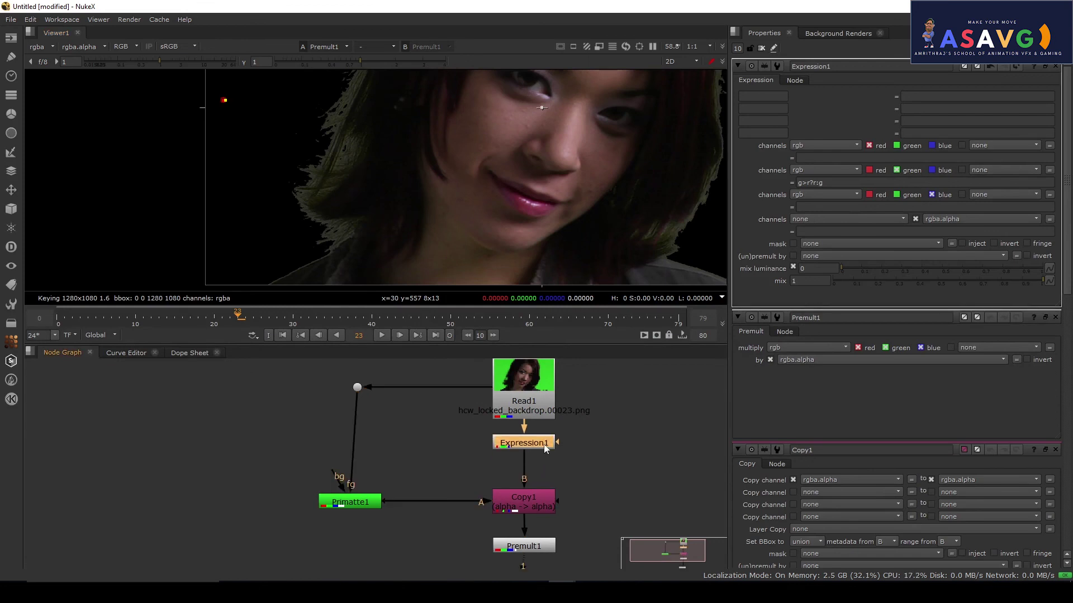
pyautogui.press('Tab')
pyautogui.write('hue')
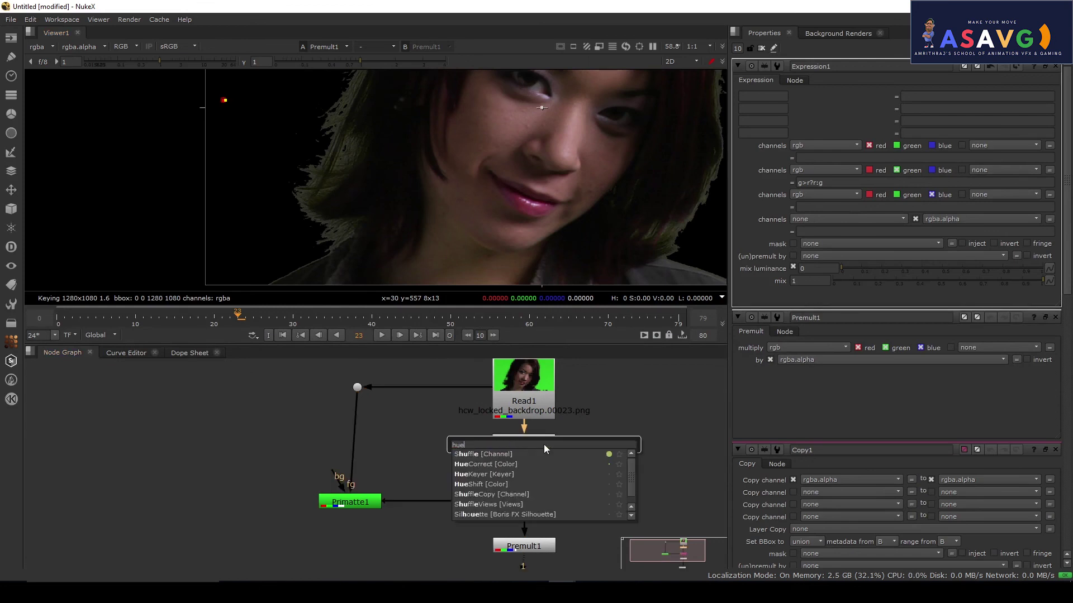
pyautogui.click(494, 463)
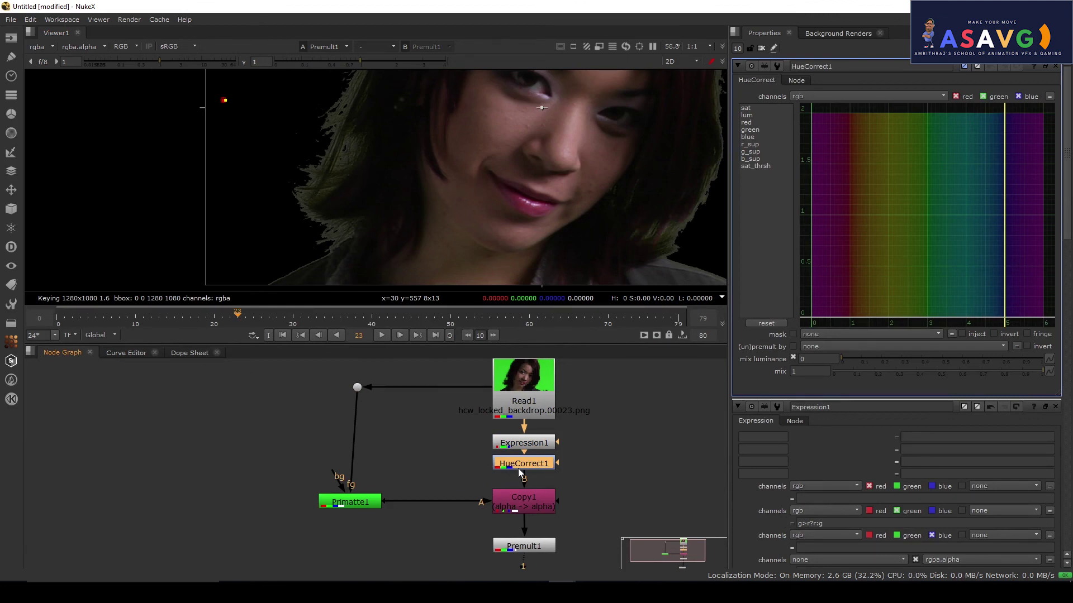
# Lower the g_sup curve point at hue 2 to about 0.24 in HueCorrect1.
pyautogui.moveTo(517, 191); pyautogui.dragTo(414, 245)
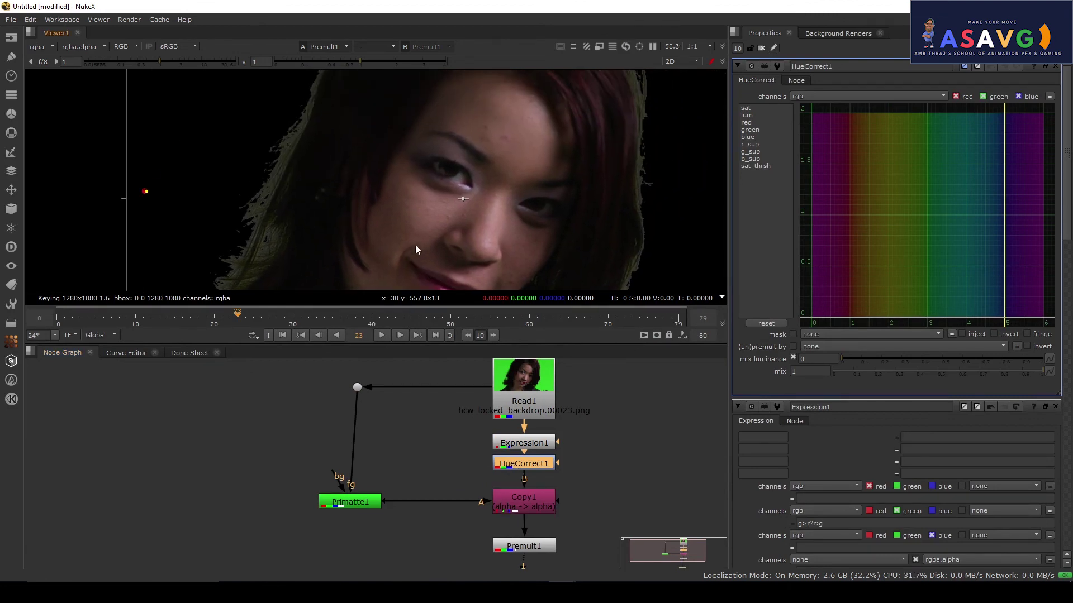
pyautogui.scroll(-3, 561, 160)
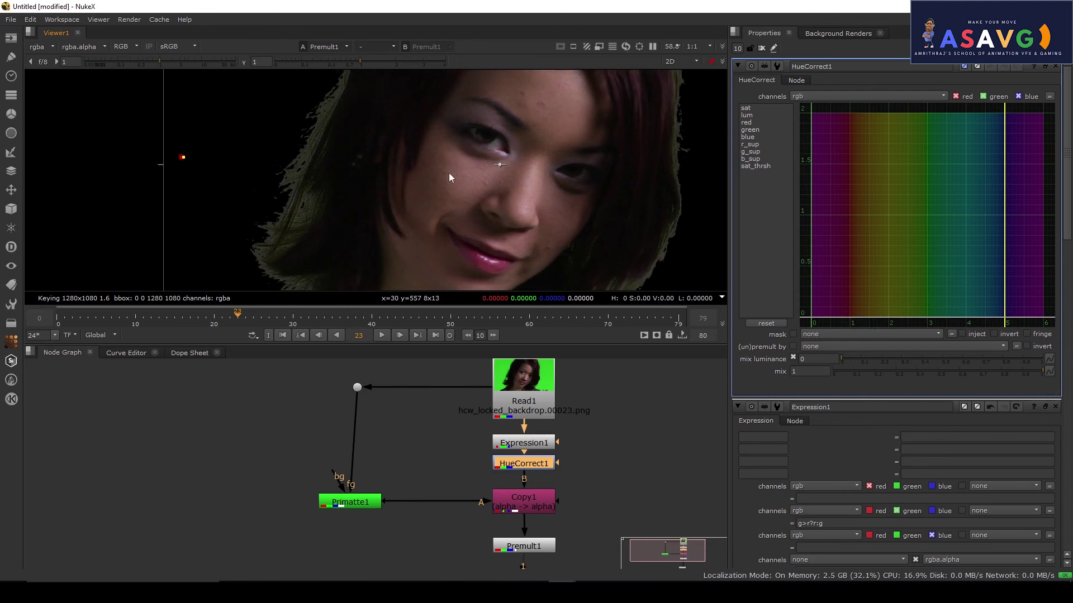
pyautogui.scroll(2, 447, 179)
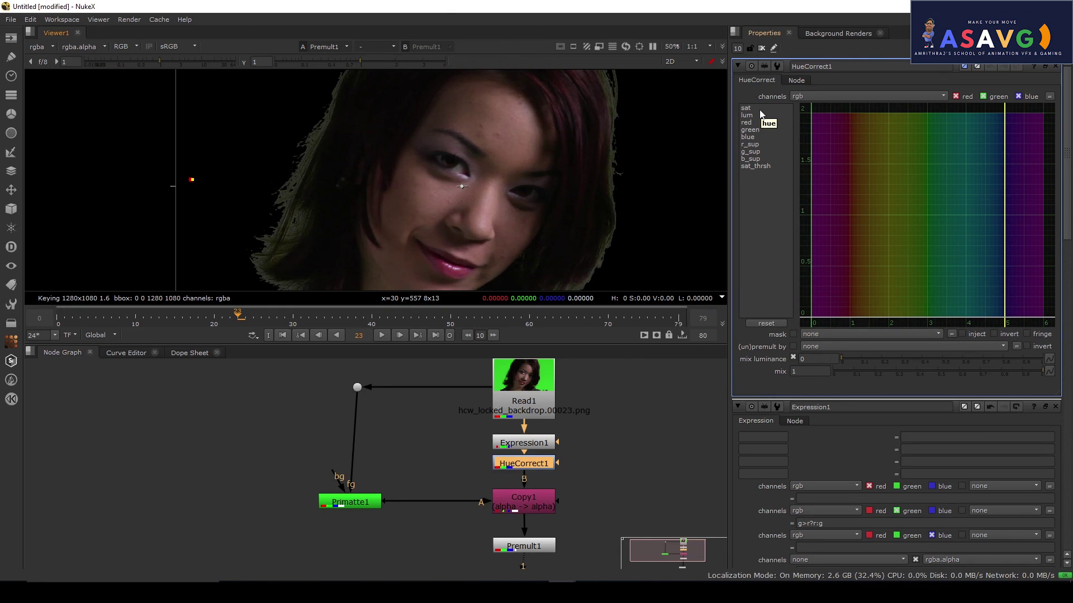
pyautogui.click(752, 152)
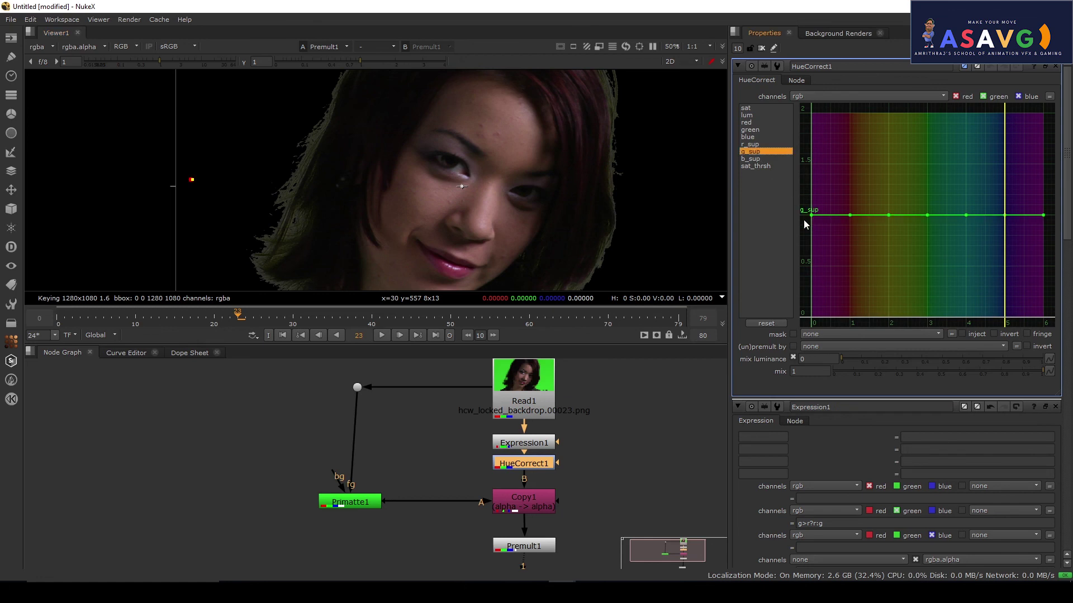
pyautogui.keyDown('ctrl'); pyautogui.keyDown('alt'); pyautogui.click(888, 215); pyautogui.keyUp('alt'); pyautogui.keyUp('ctrl')
pyautogui.moveTo(888, 218); pyautogui.dragTo(887, 294)
# Inspect the hair edges of the hue-corrected Premult1 output in a maximized viewer, then restore the layout.
pyautogui.scroll(-2, 459, 243)
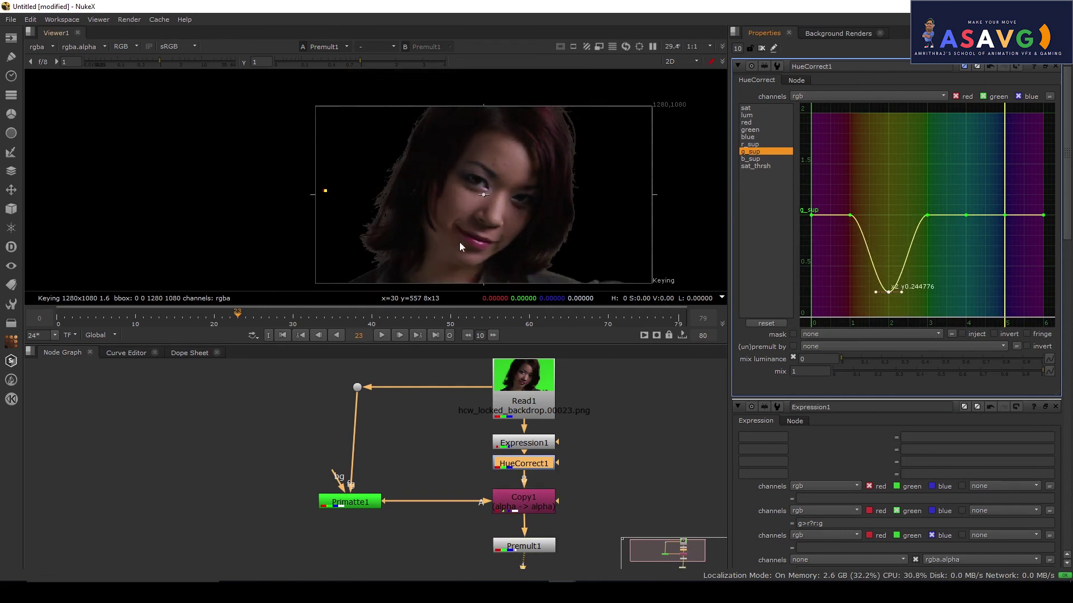
pyautogui.press('space')
pyautogui.scroll(3, 447, 296)
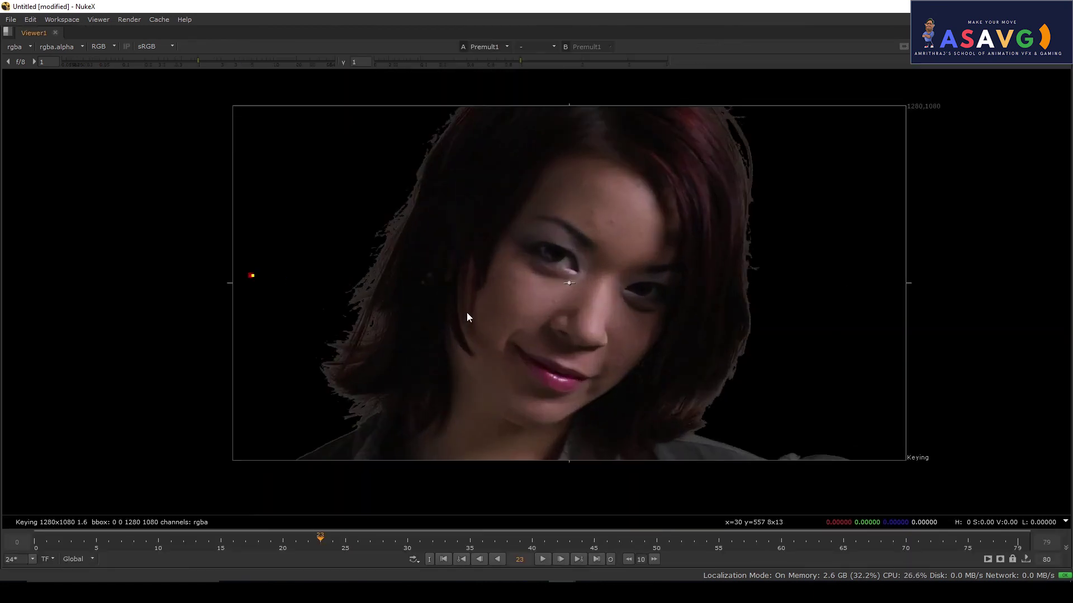
pyautogui.scroll(2, 467, 313)
pyautogui.scroll(-2, 467, 313)
pyautogui.press('space')
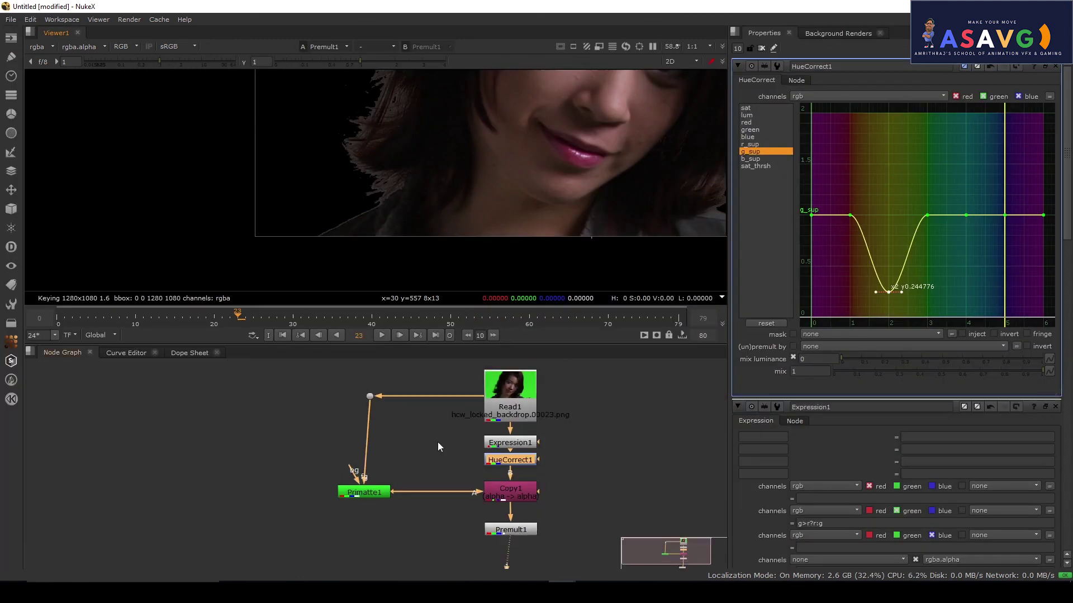
# View the outputs of Read1 and Primatte1 in turn to compare the original plate with the raw key.
pyautogui.scroll(-1, 437, 445)
pyautogui.moveTo(442, 449)
pyautogui.mouseDown()
pyautogui.moveTo(486, 422)
pyautogui.moveTo(457, 447)
pyautogui.mouseUp()
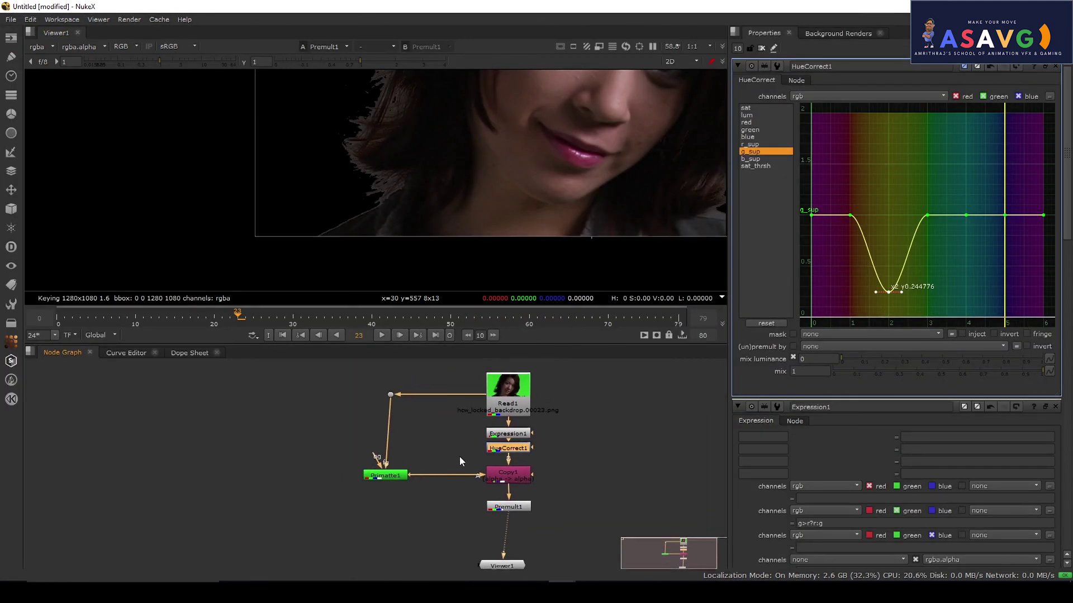
pyautogui.click(504, 407)
pyautogui.press('1')
pyautogui.scroll(-2, 388, 235)
pyautogui.moveTo(457, 188); pyautogui.dragTo(422, 226)
pyautogui.click(394, 478)
pyautogui.press('1')
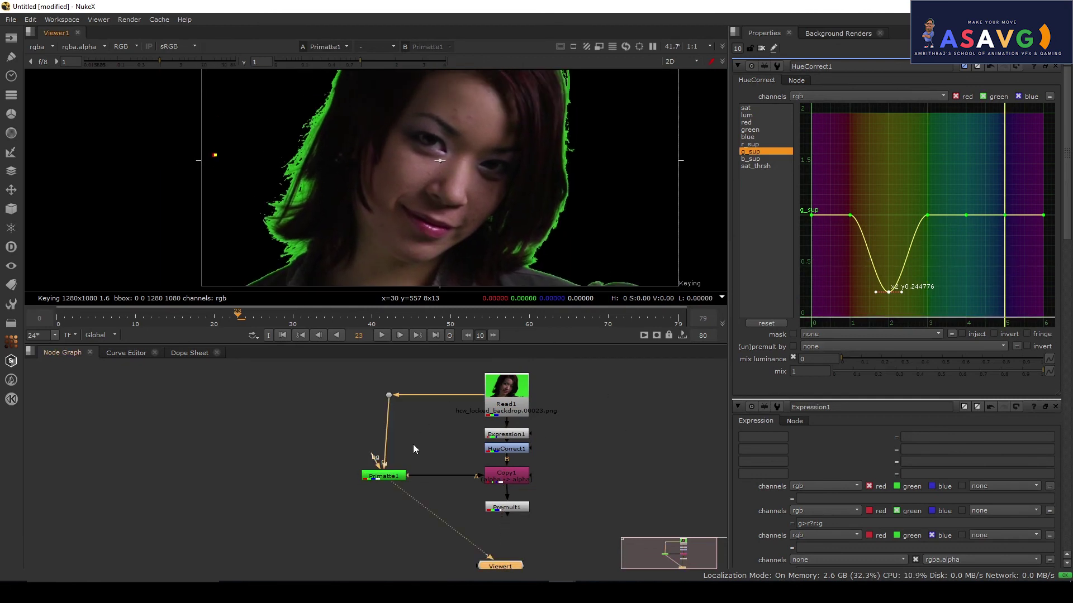
# View the outputs of Copy1 and Premult1 in turn to check the despilled plate and the premultiplied result.
pyautogui.moveTo(542, 482); pyautogui.dragTo(521, 486)
pyautogui.scroll(2, 568, 444)
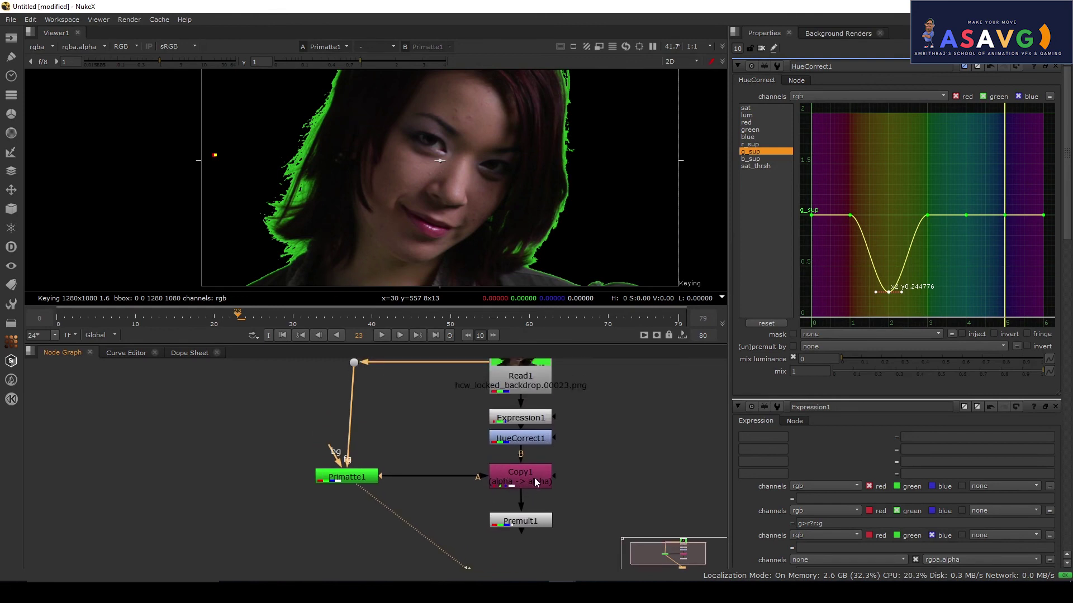
pyautogui.click(534, 478)
pyautogui.press('1')
pyautogui.moveTo(520, 246); pyautogui.dragTo(520, 242)
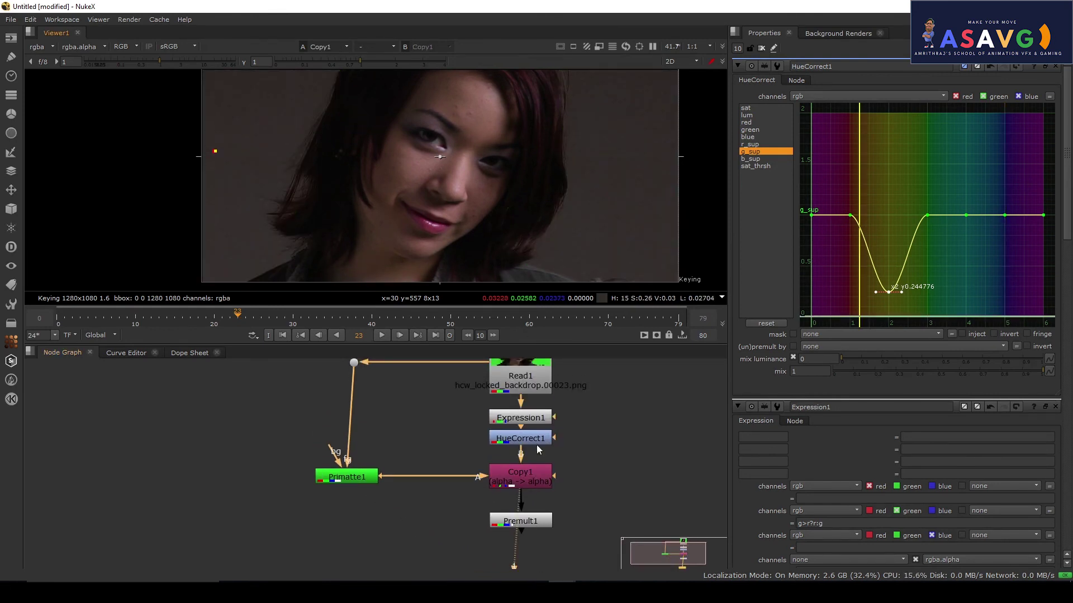
pyautogui.click(521, 521)
pyautogui.press('1')
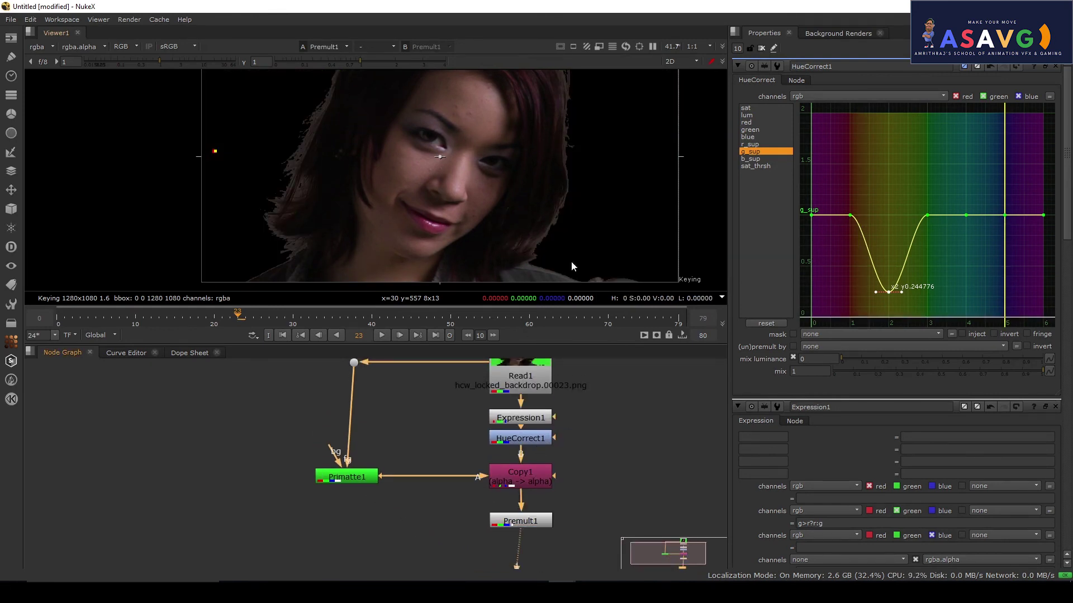
# View the Primatte1 output and the Expression1 output, examining the Expression1 hair strands beside the jaw closely.
pyautogui.moveTo(546, 448); pyautogui.dragTo(563, 494)
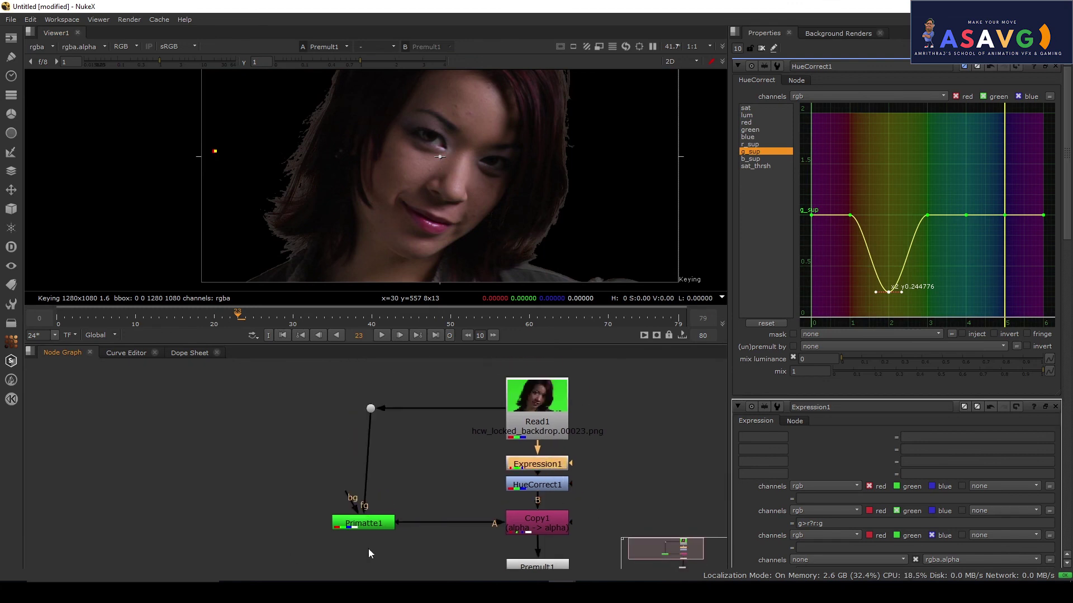
pyautogui.click(366, 527)
pyautogui.press('1')
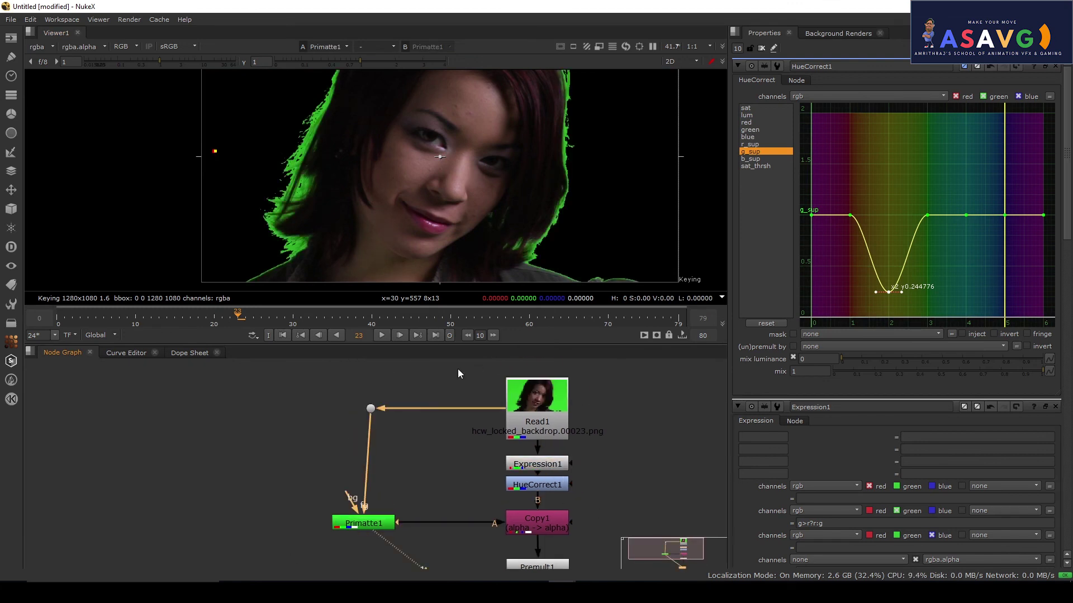
pyautogui.click(523, 466)
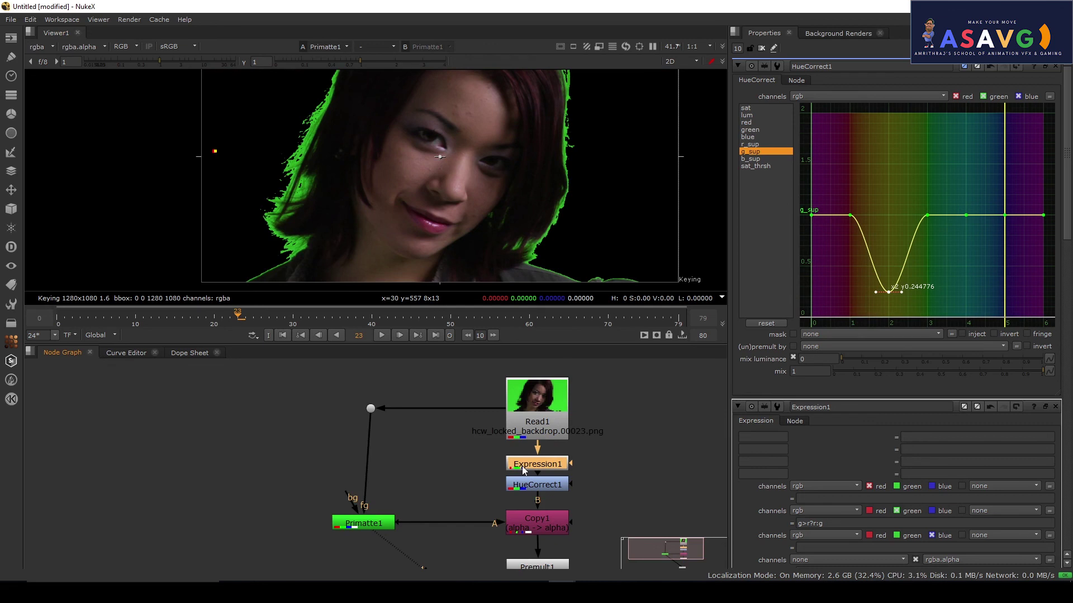
pyautogui.press('1')
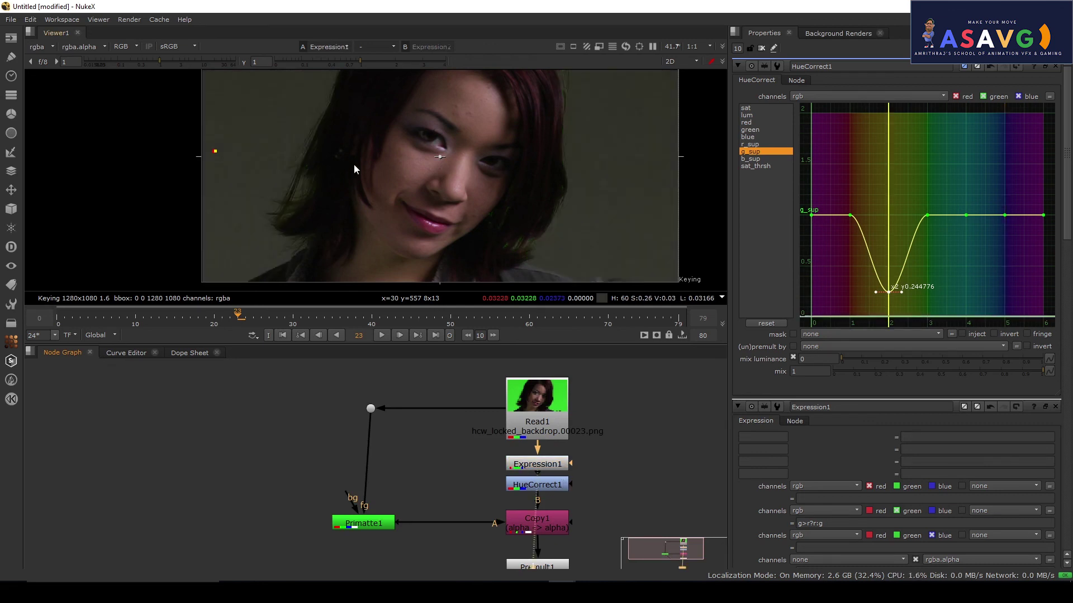
pyautogui.scroll(5, 314, 158)
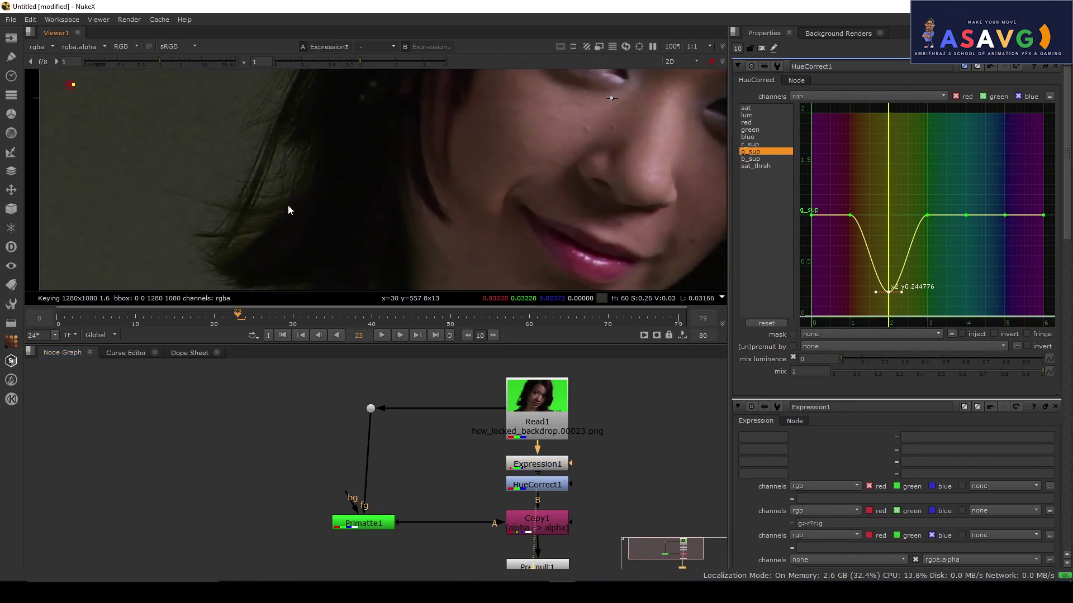
pyautogui.scroll(2, 311, 219)
pyautogui.moveTo(349, 218); pyautogui.dragTo(363, 149)
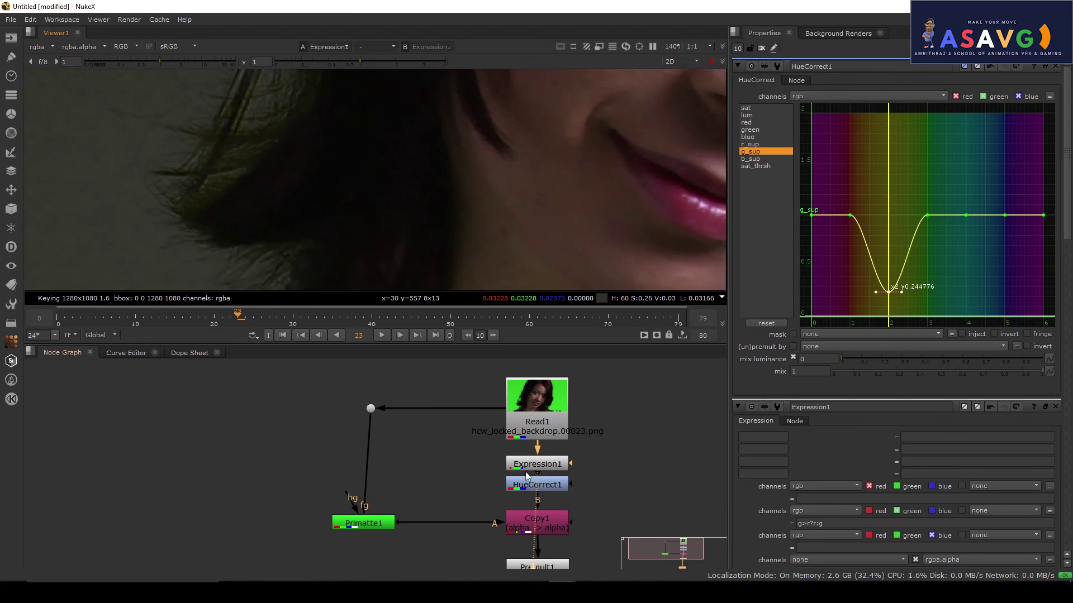
# Display the HueCorrect1 output and examine the hair and face for remaining green spill, from close up to wider framing.
pyautogui.click(531, 489)
pyautogui.press('1')
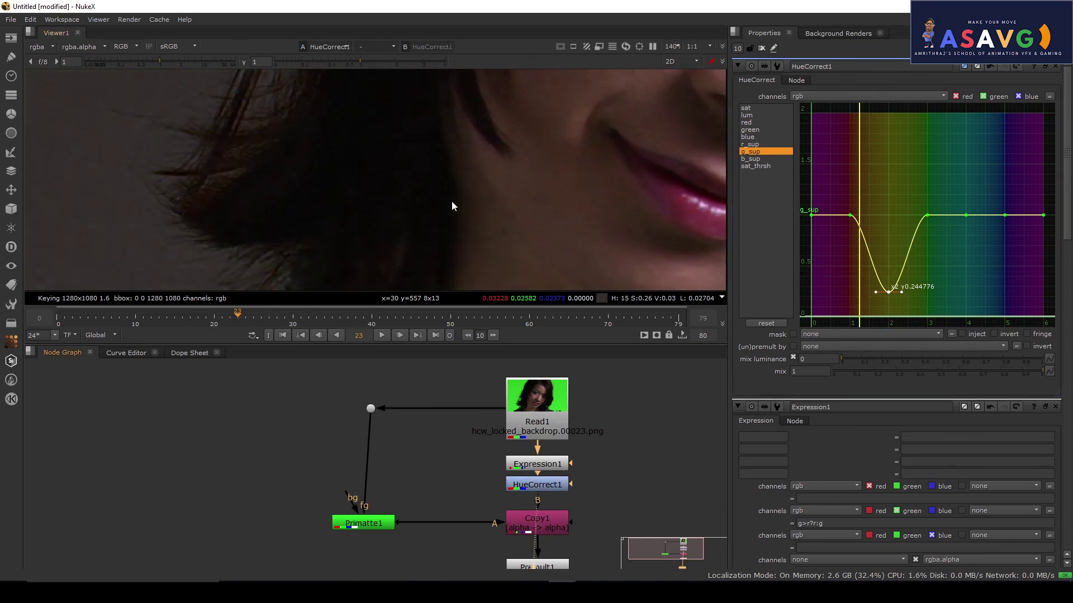
pyautogui.moveTo(451, 200); pyautogui.dragTo(400, 310)
pyautogui.scroll(-3, 289, 184)
pyautogui.moveTo(288, 184); pyautogui.dragTo(73, 207)
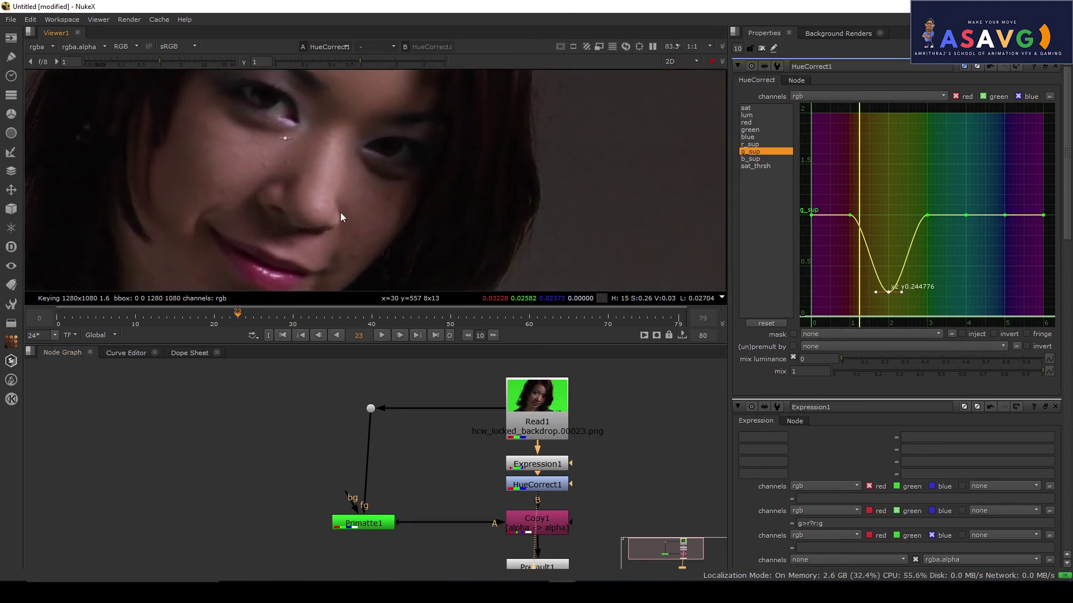
pyautogui.moveTo(340, 216); pyautogui.dragTo(296, 133)
pyautogui.moveTo(336, 279); pyautogui.dragTo(476, 220)
pyautogui.moveTo(386, 95); pyautogui.dragTo(560, 244)
pyautogui.scroll(-1, 504, 178)
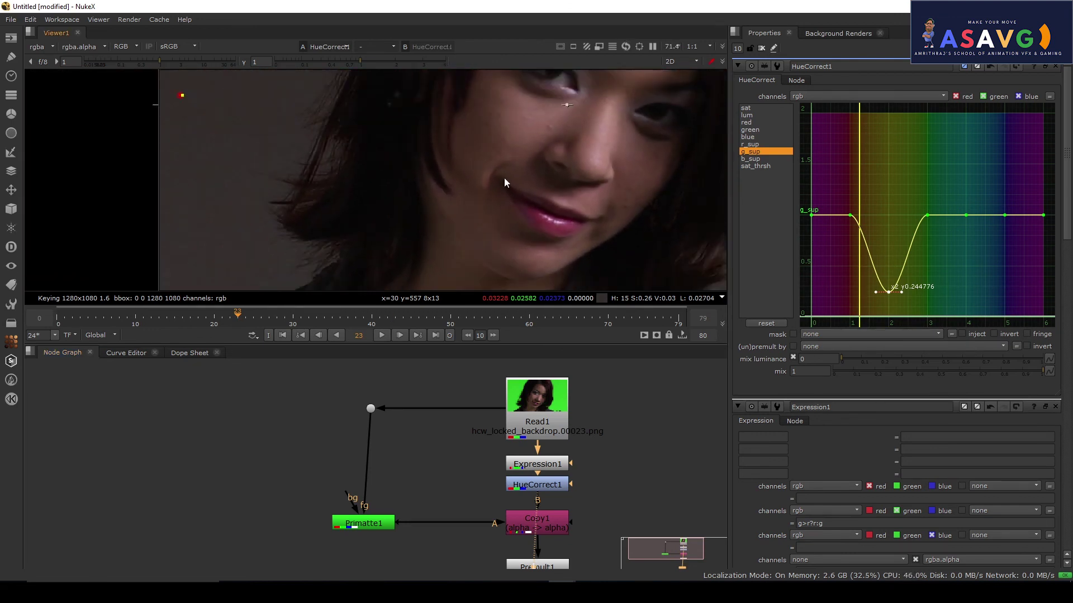
pyautogui.moveTo(518, 139); pyautogui.dragTo(395, 200)
pyautogui.scroll(-4, 427, 223)
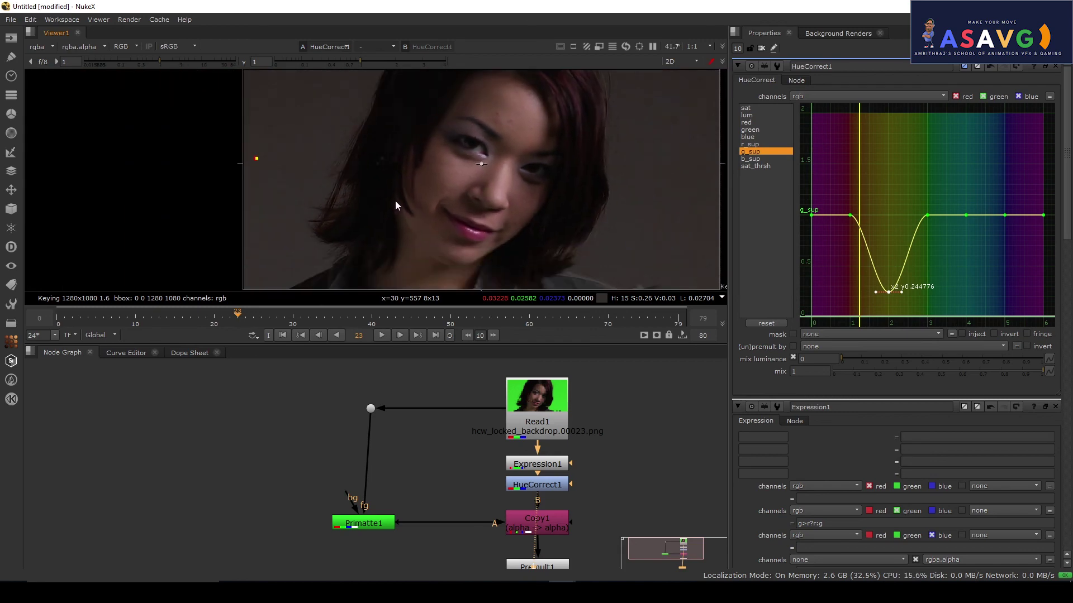